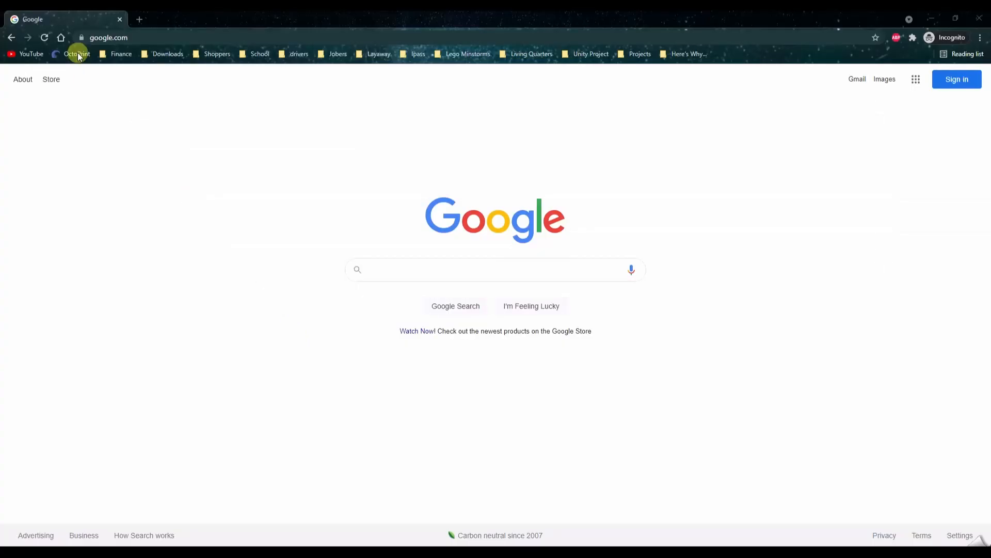
- Search Google for "iphone 6s size dimensions" and highlight the phone's overall dimensions in the featured result
click(60, 37)
text(iph)
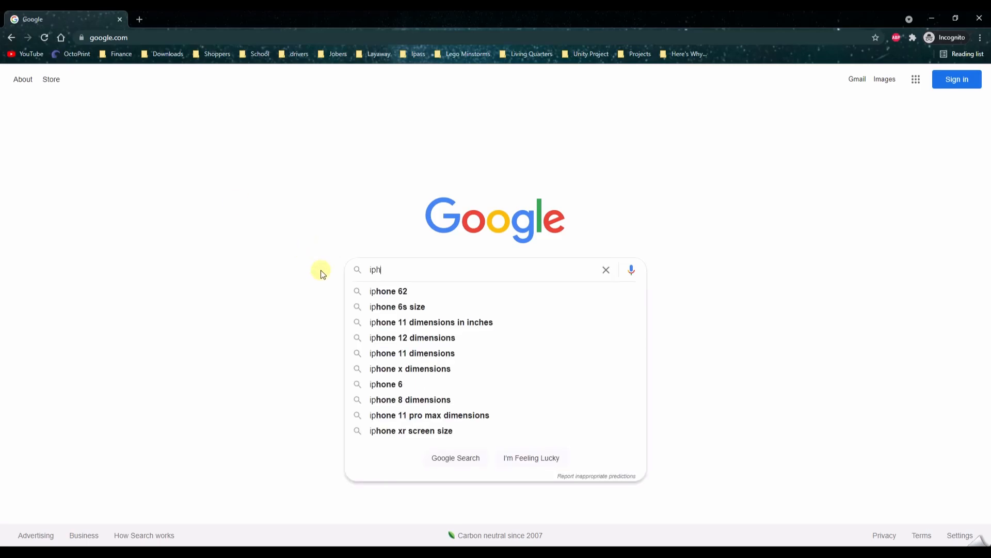
text(one 6s size dimensions)
key(Return)
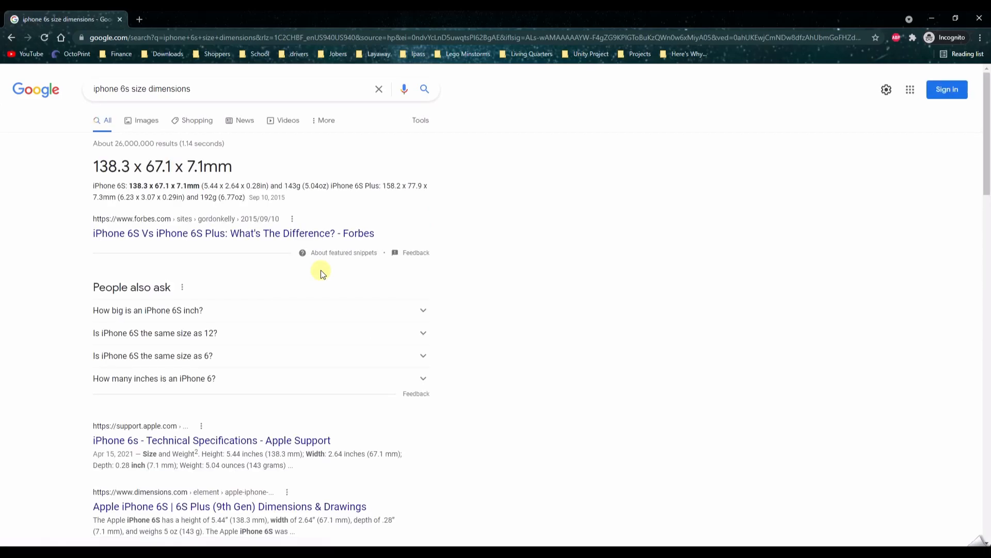
drag(90, 167, 251, 172)
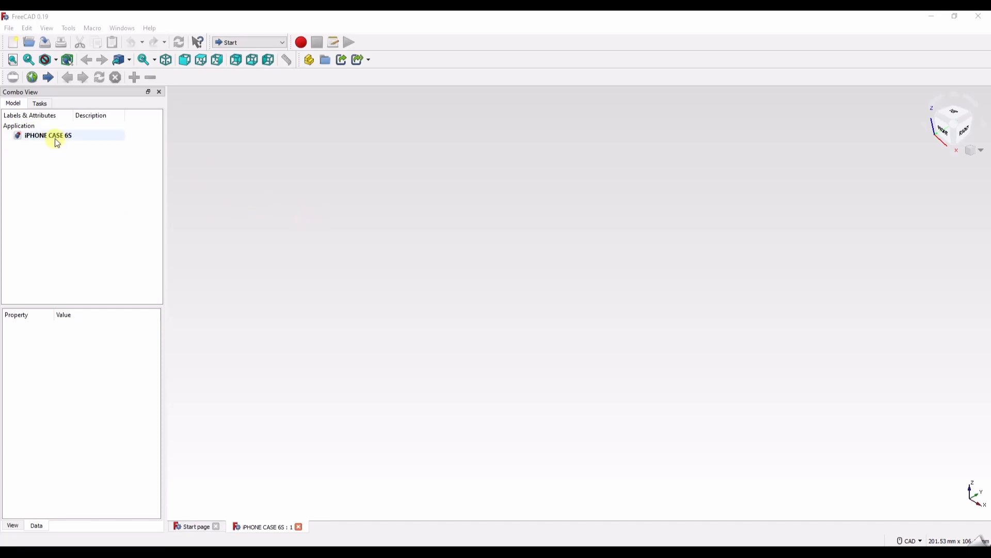
- In FreeCAD, switch the iPHONE CASE 6S document to the Part Design workbench and create a body
click(238, 41)
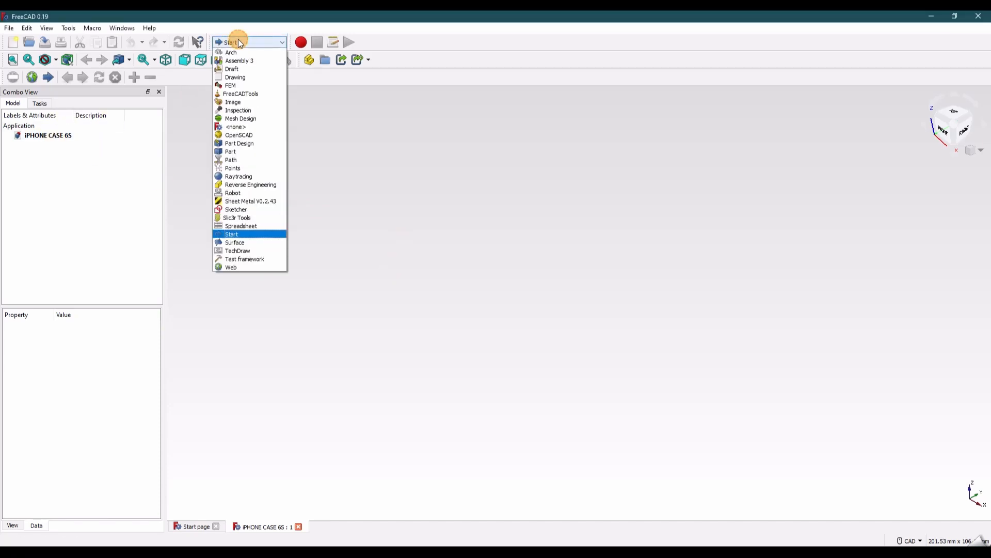
click(261, 148)
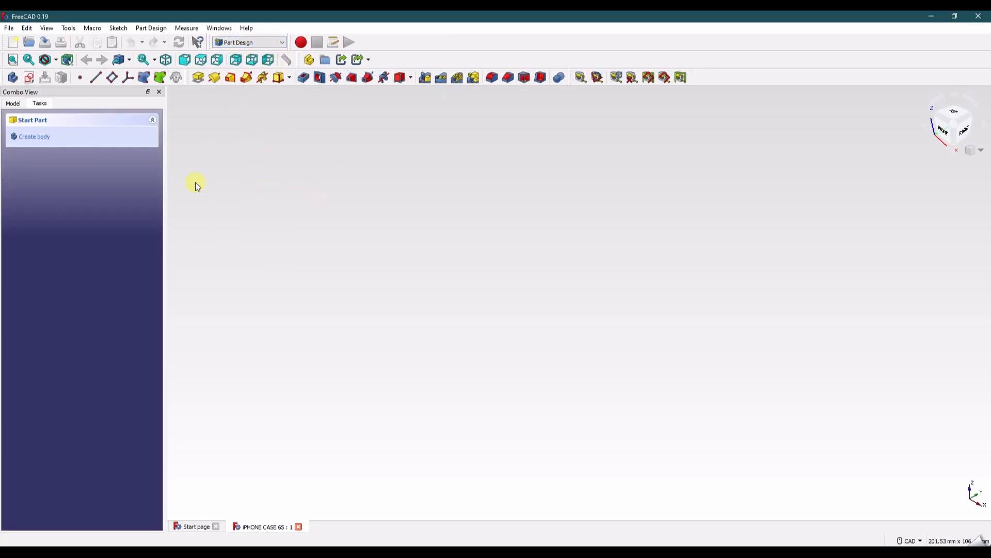
click(43, 142)
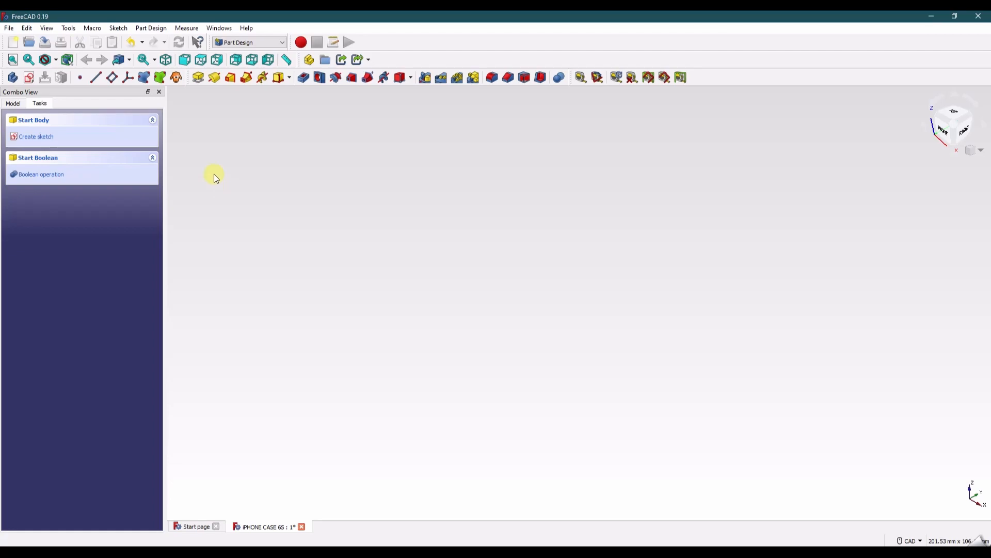
- Create a new sketch in the body on the XY plane
click(34, 137)
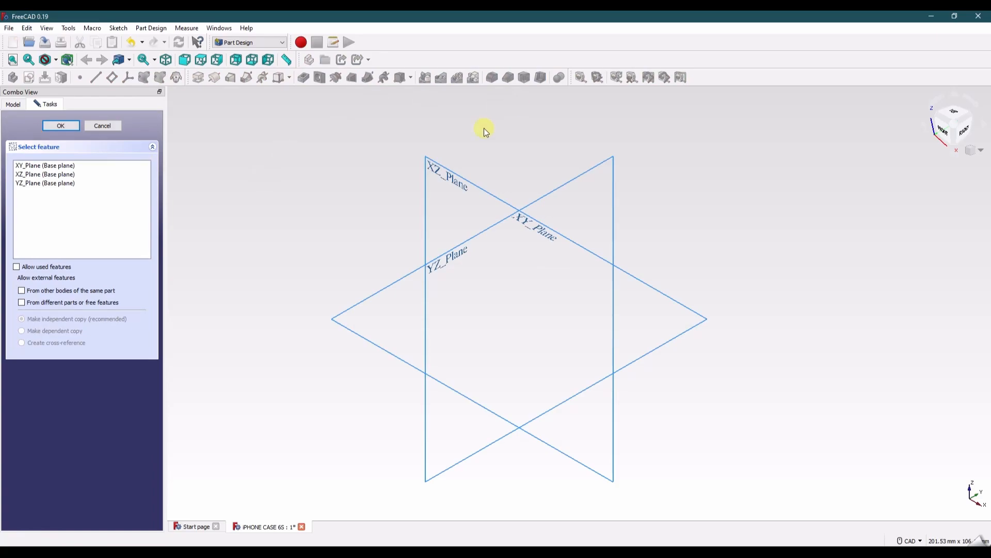
click(364, 301)
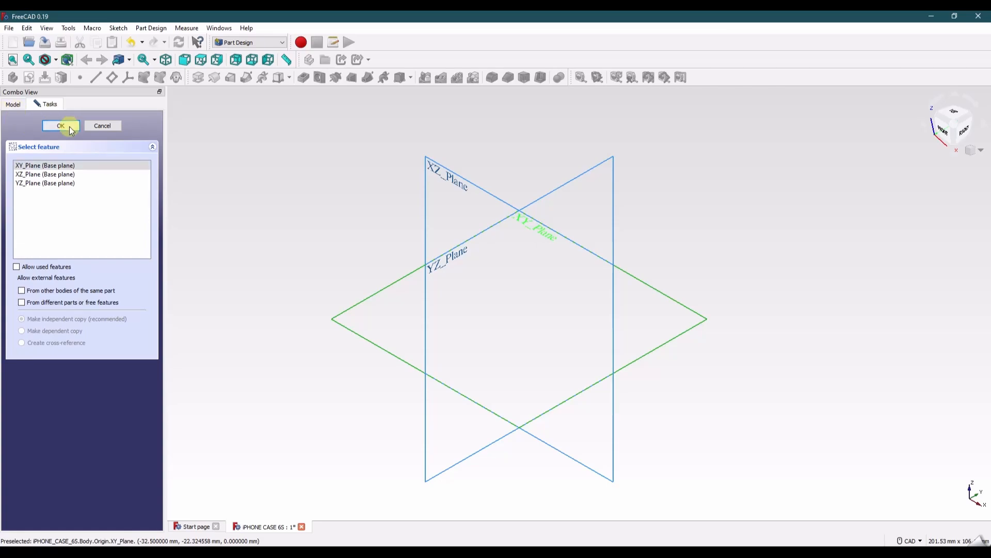
click(61, 127)
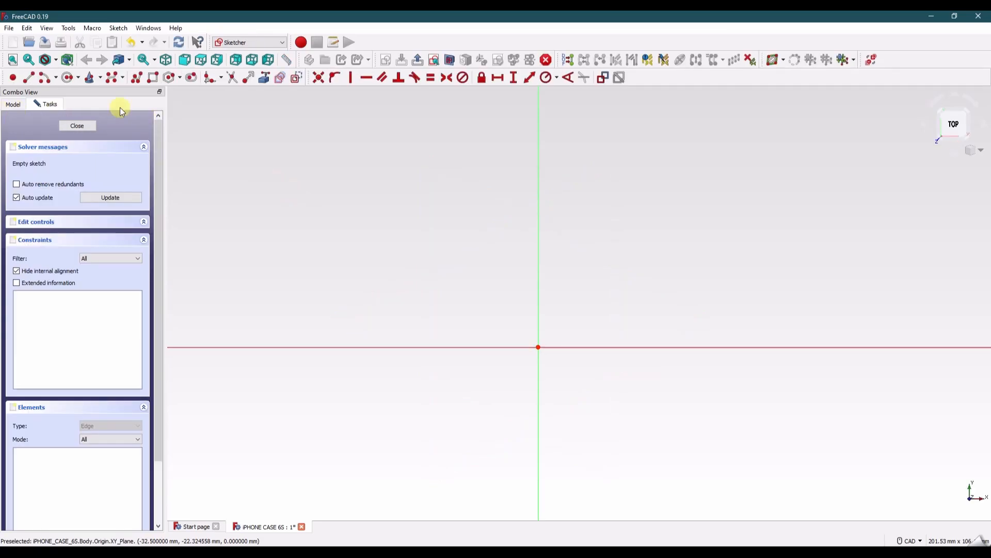
- Sketch a rectangle about 120 by 63 mm enclosing the origin
click(153, 78)
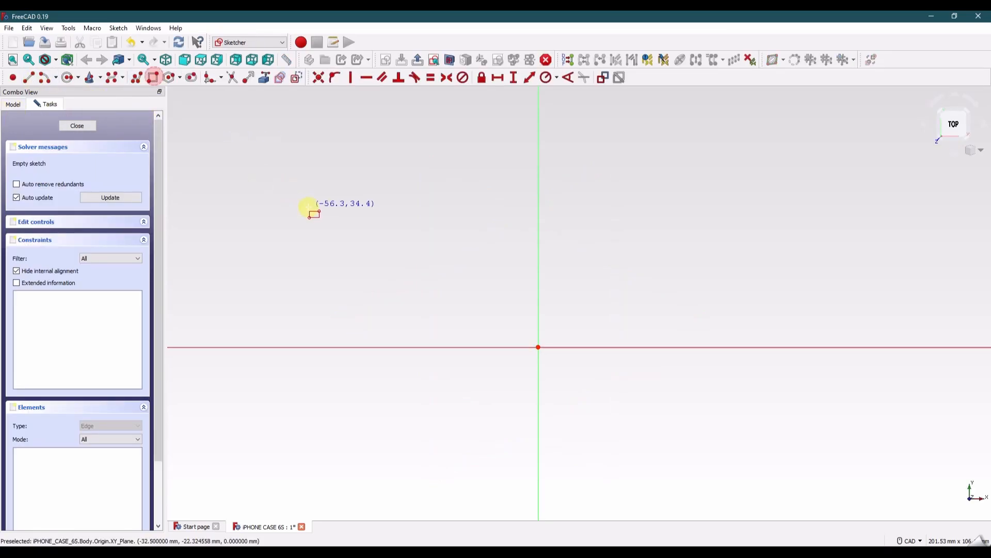
click(304, 203)
click(793, 461)
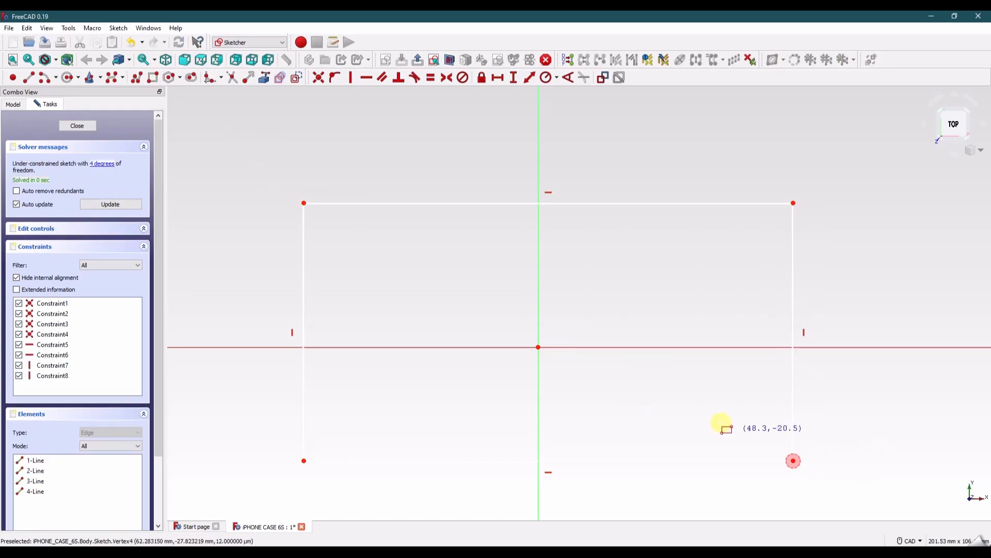
right_click(478, 298)
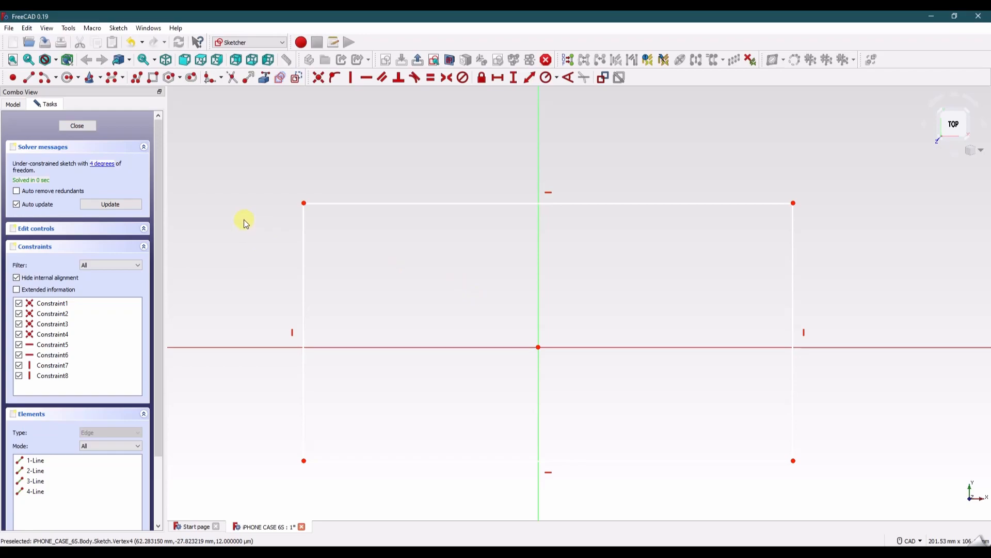
- Make the rectangle's two left corners symmetric about the horizontal axis and delete the redundant vertical constraint on the left side
click(304, 204)
click(304, 462)
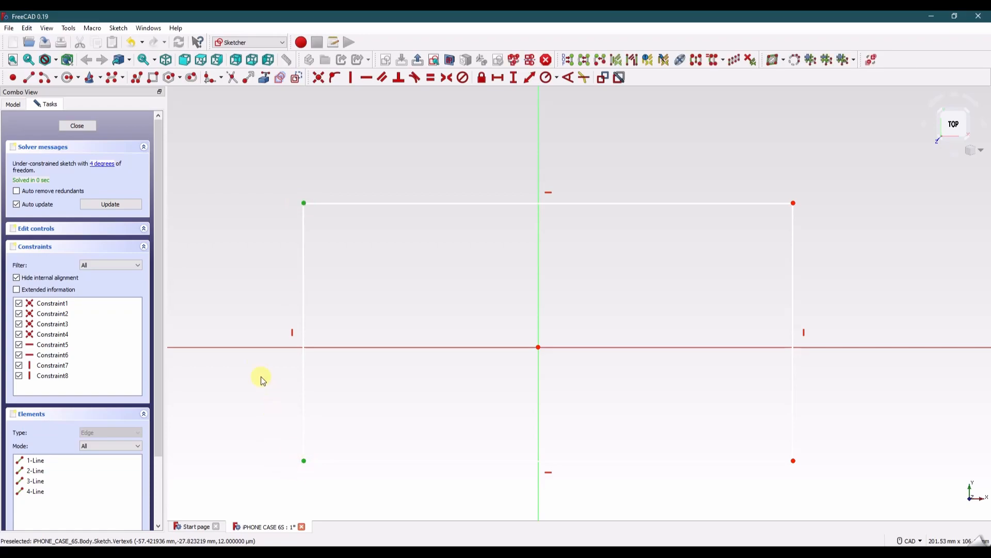
click(252, 347)
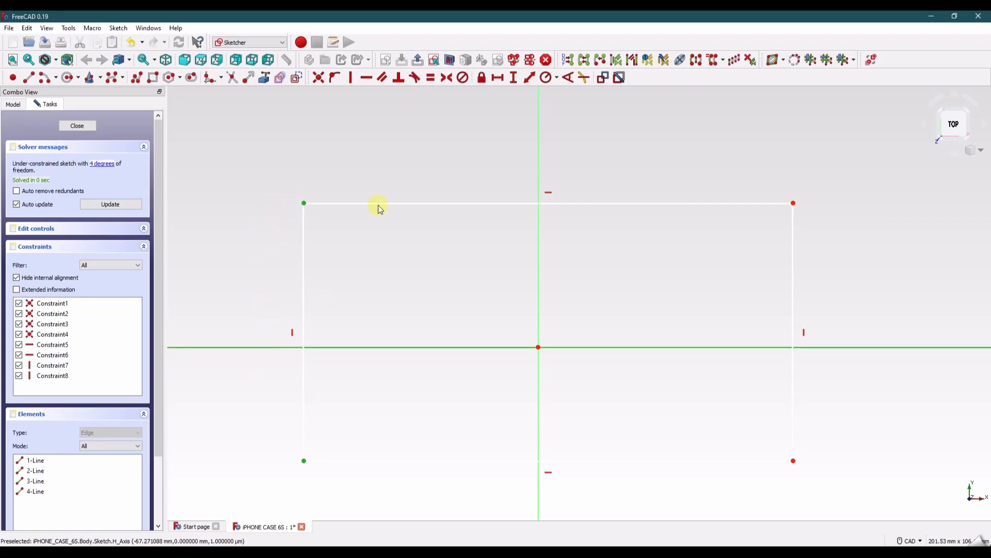
click(447, 77)
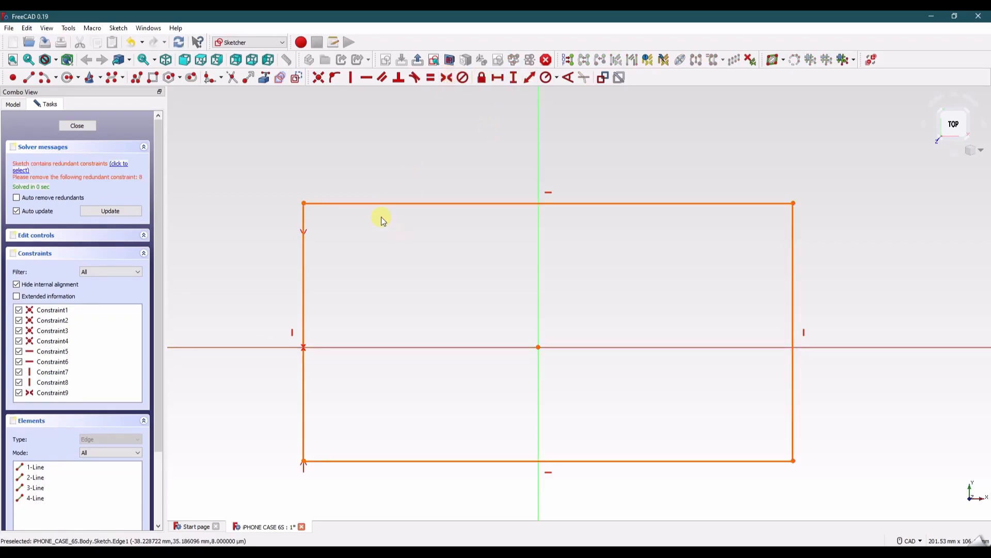
click(118, 163)
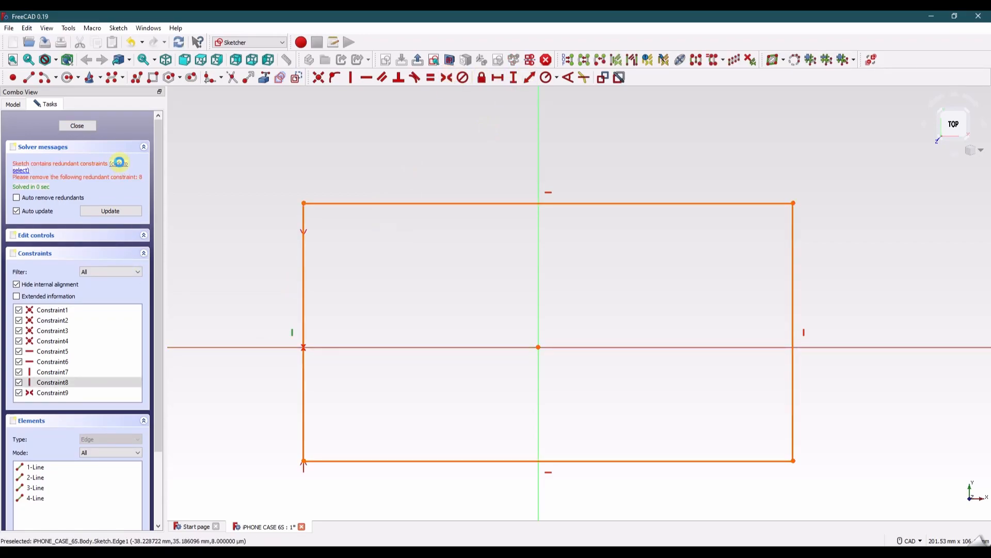
key(Delete)
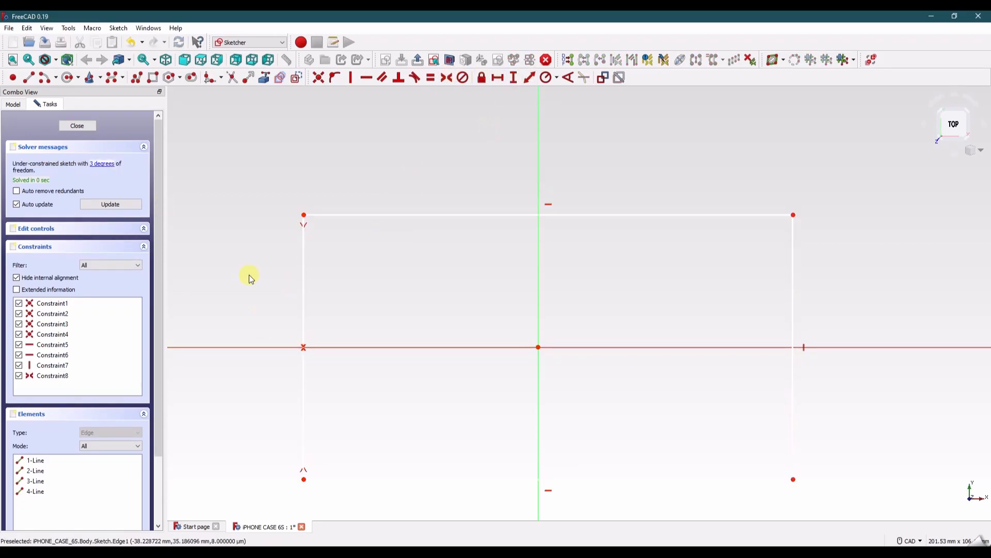
- Make the rectangle's two upper corners symmetric about the vertical axis and delete the redundant horizontal constraint
click(303, 215)
click(793, 216)
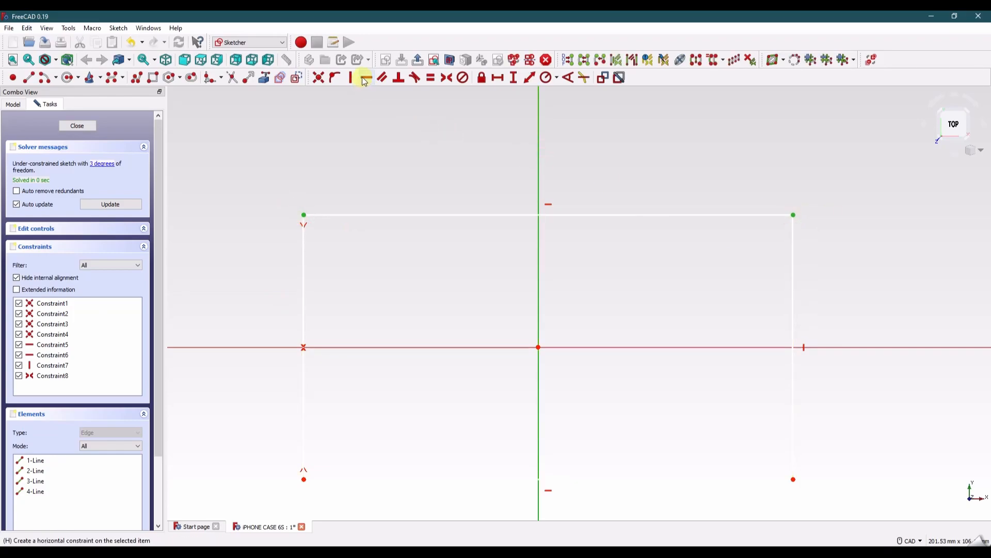
click(447, 77)
click(118, 164)
key(Delete)
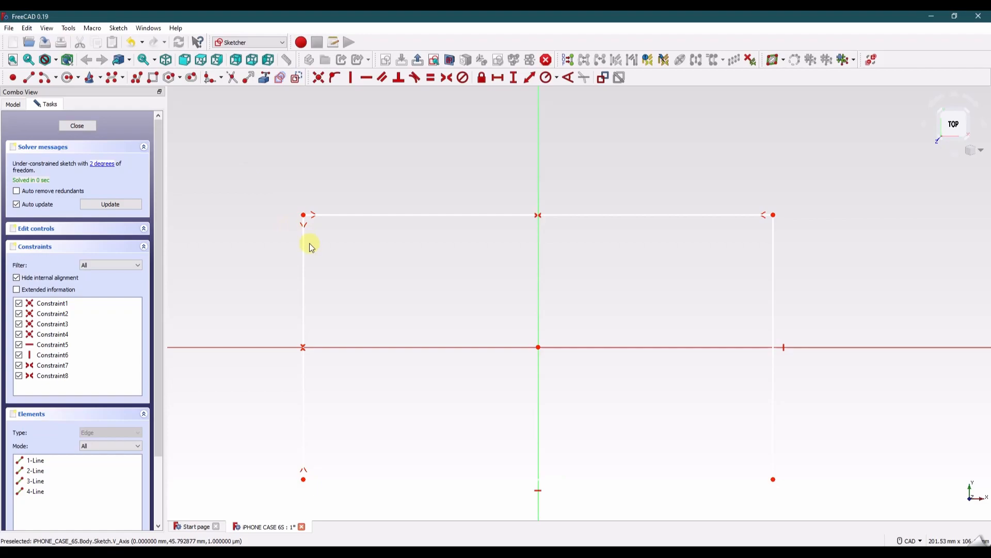
- Constrain the horizontal distance between the rectangle's two upper corners to 131.2 mm
click(304, 214)
click(773, 215)
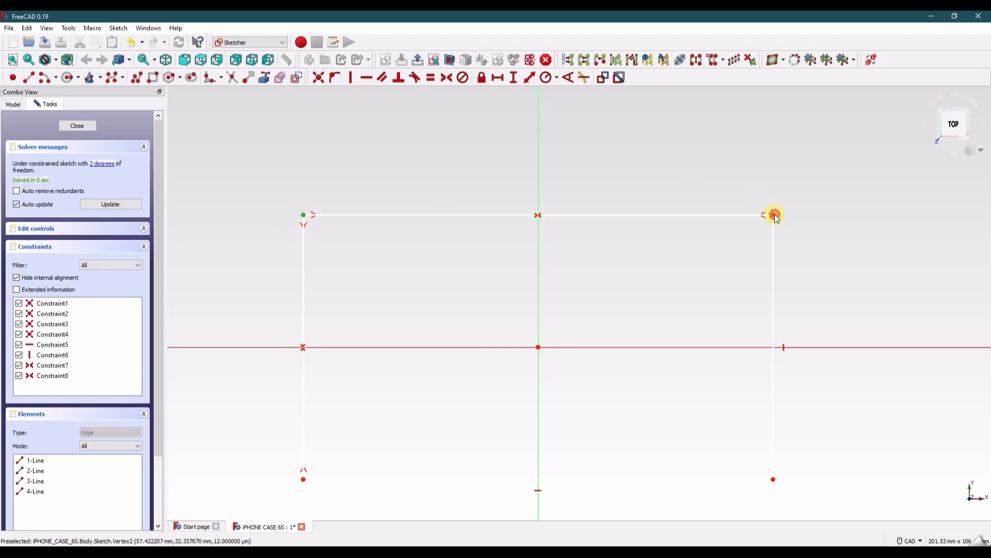
click(498, 78)
text(131.2mm)
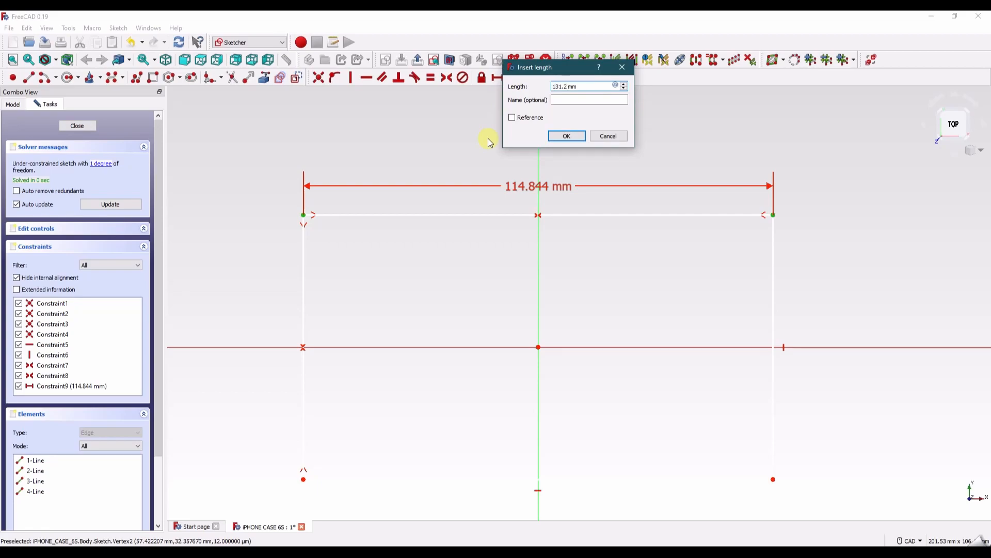
key(Return)
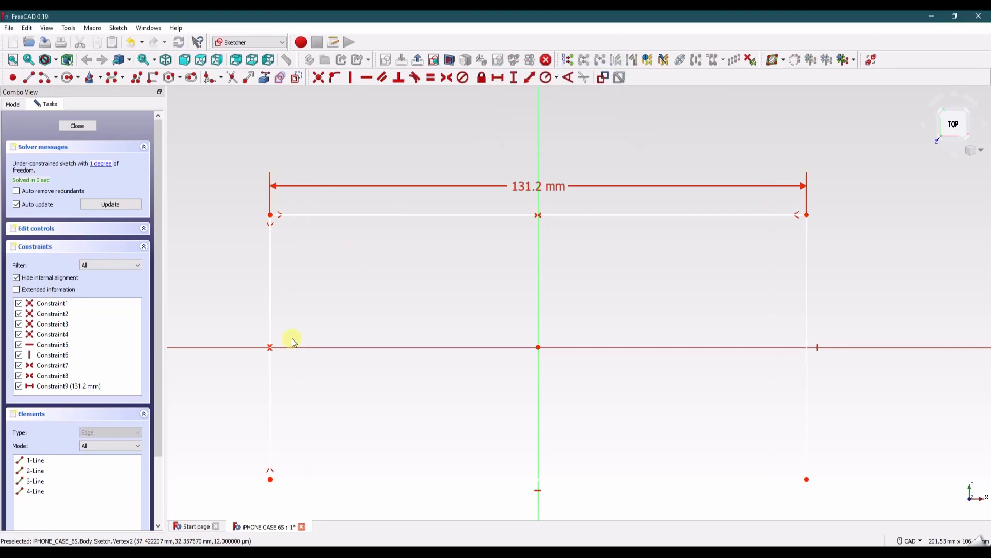
- Constrain the vertical distance between the rectangle's two left corners to 60 mm and move its dimension label clear of the horizontal axis
click(270, 478)
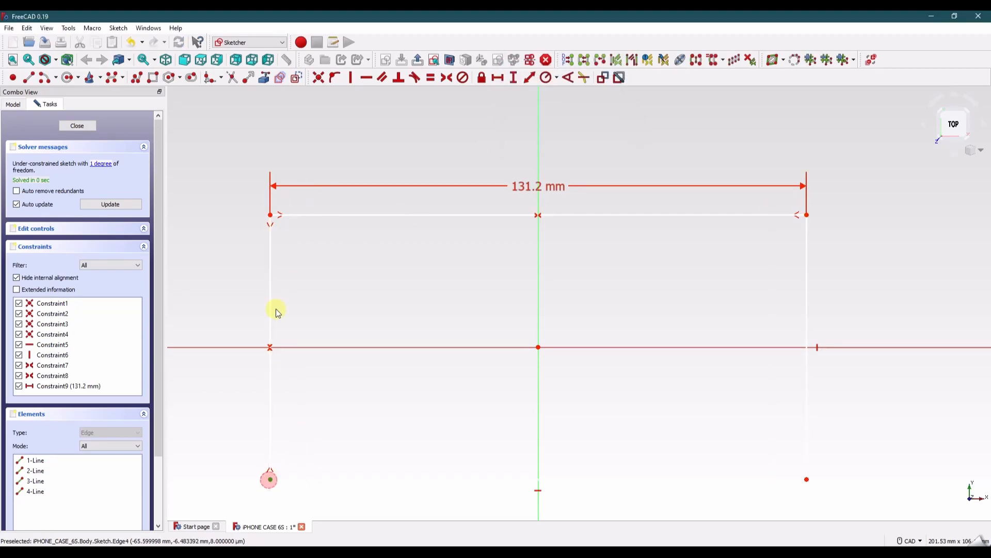
click(271, 215)
click(515, 78)
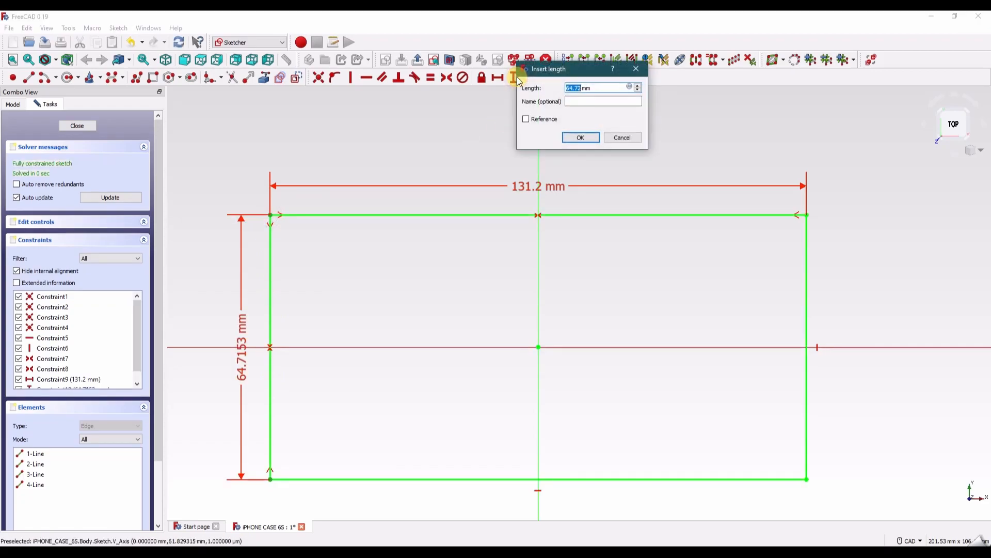
text(60)
key(Return)
drag(243, 346, 241, 276)
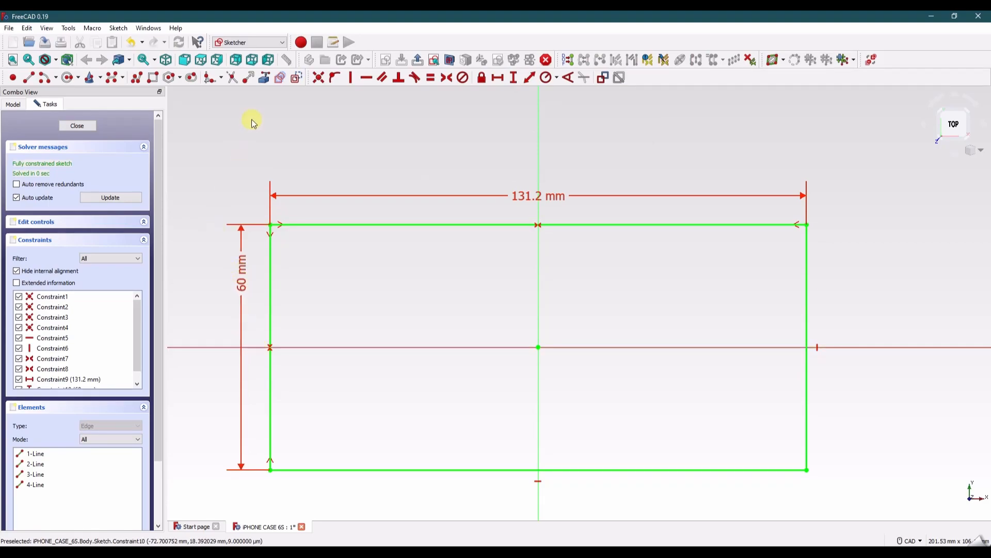
- Round the rectangle's two upper corners with constraint-preserving sketch fillets
click(220, 78)
click(221, 102)
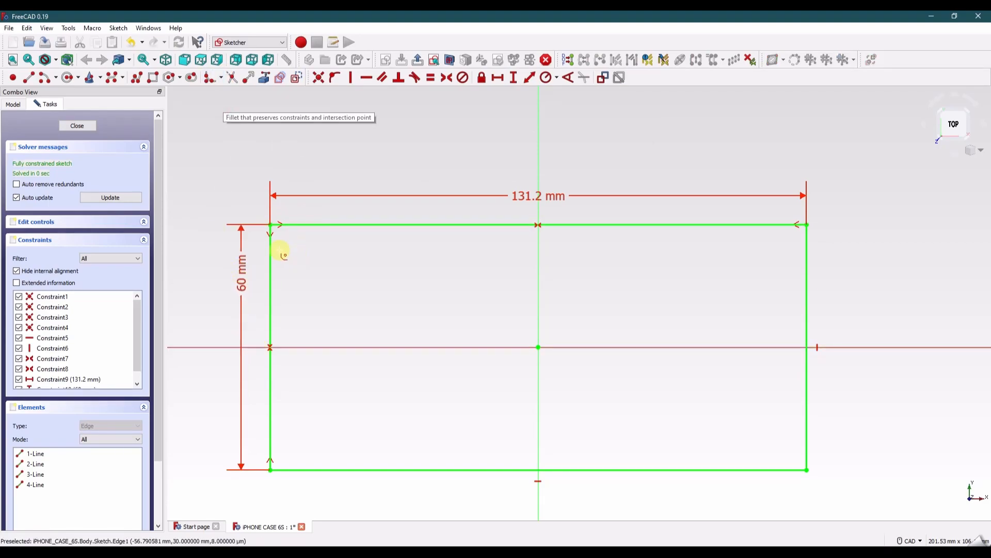
click(221, 78)
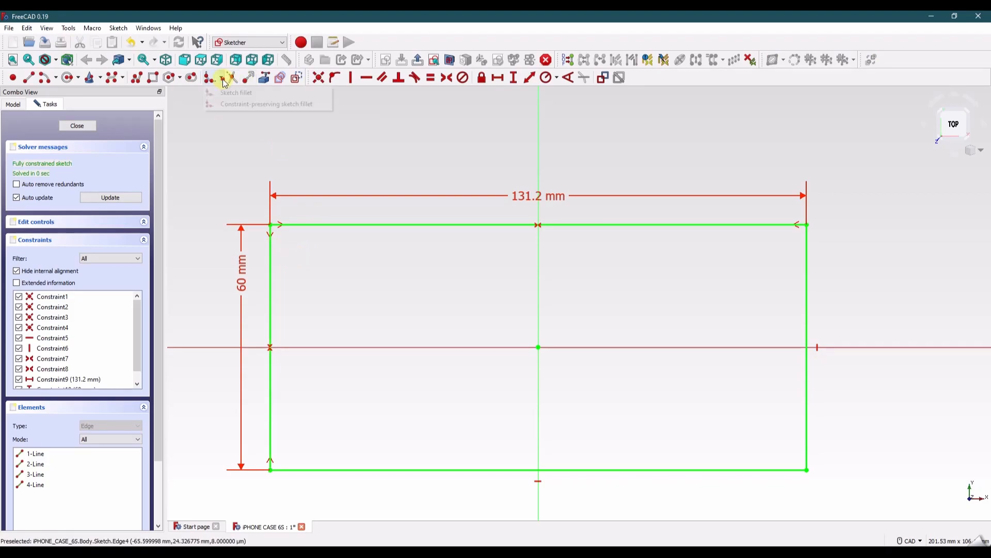
click(228, 105)
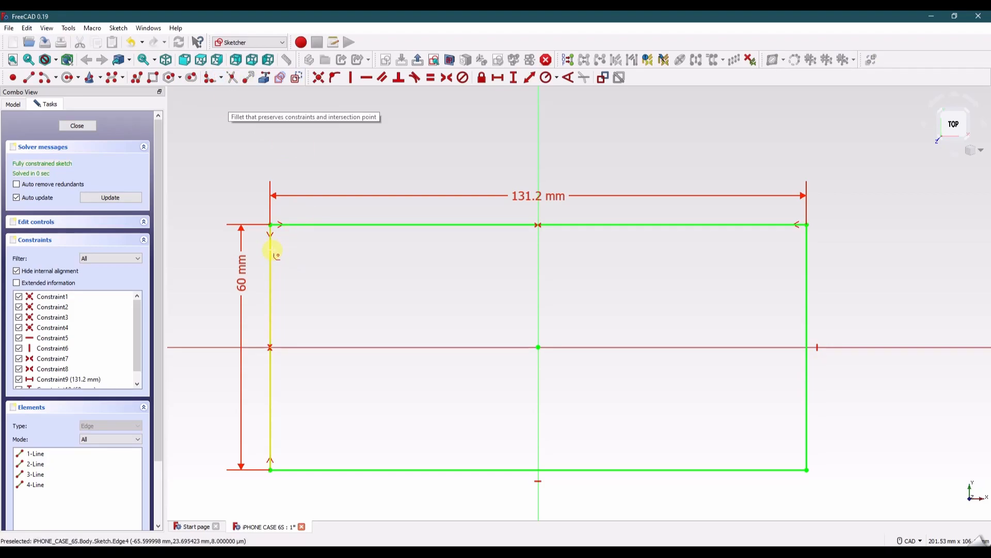
click(272, 251)
click(287, 224)
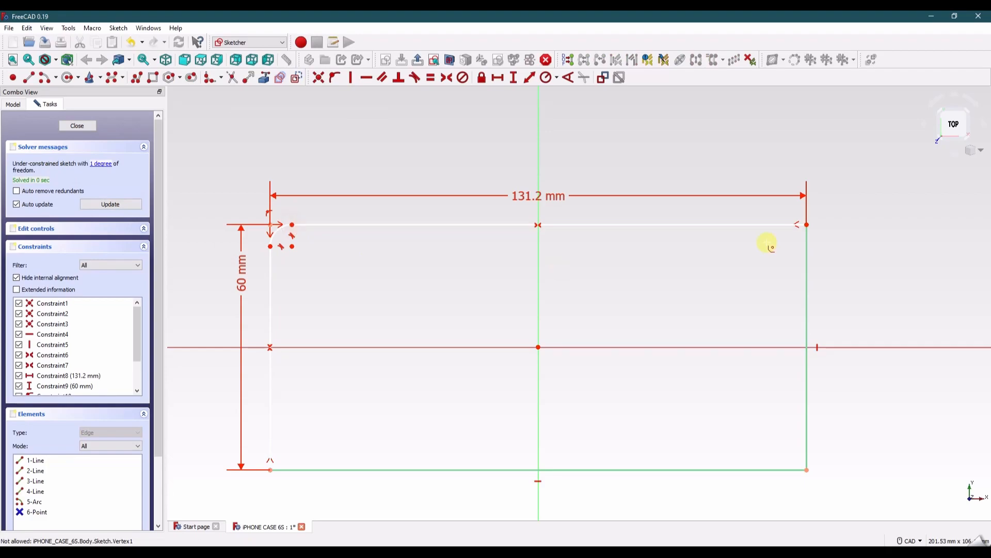
click(785, 224)
click(807, 252)
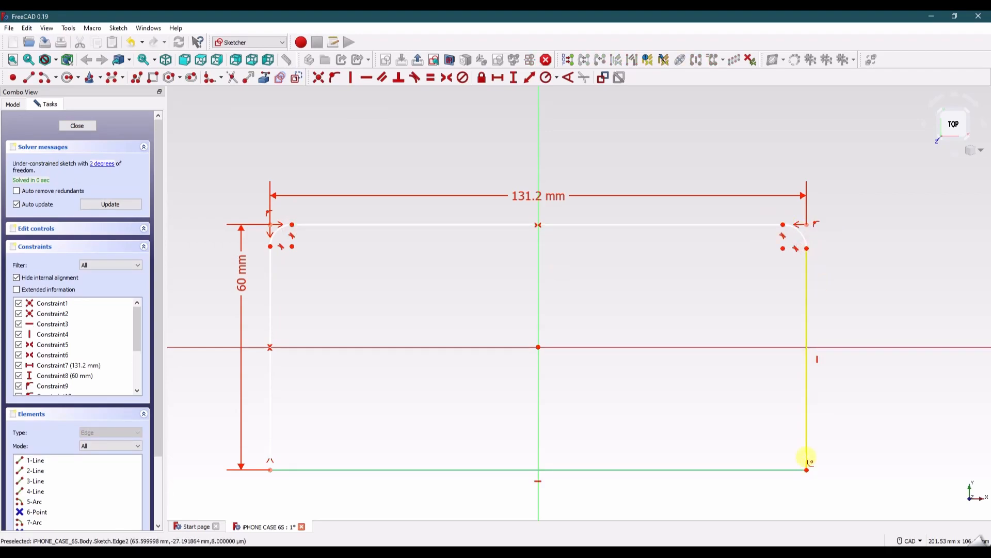
right_click(786, 472)
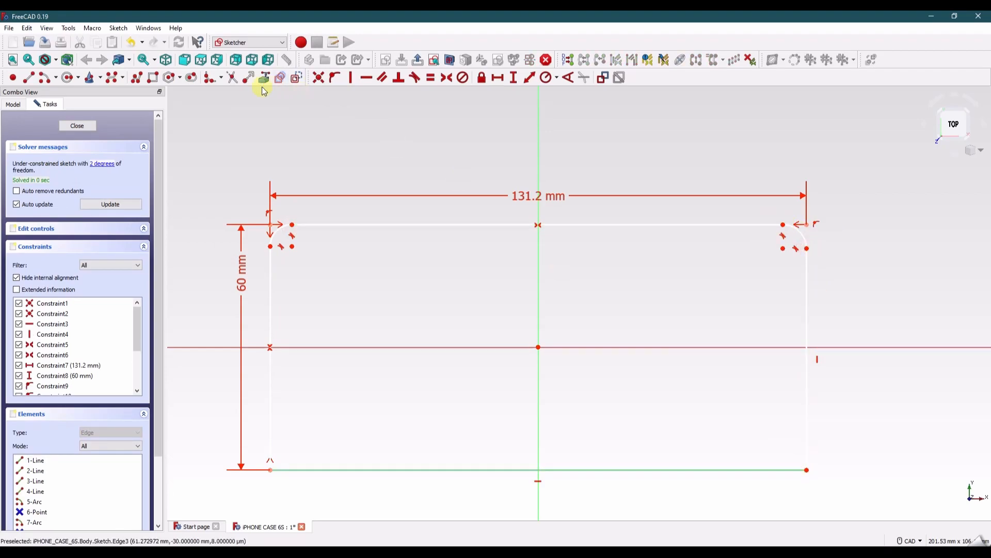
- Round the rectangle's two lower corners with the same constraint-preserving sketch fillet
click(209, 78)
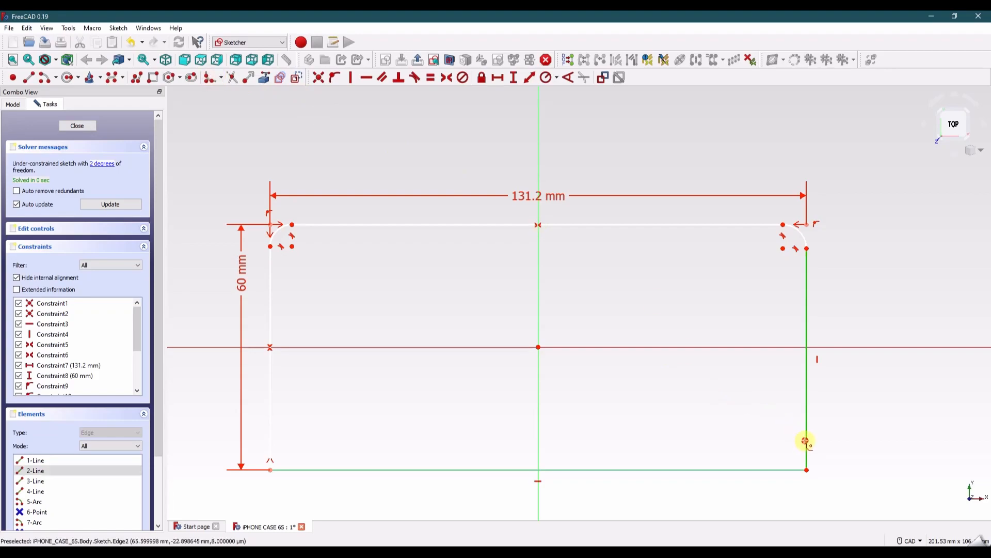
click(792, 470)
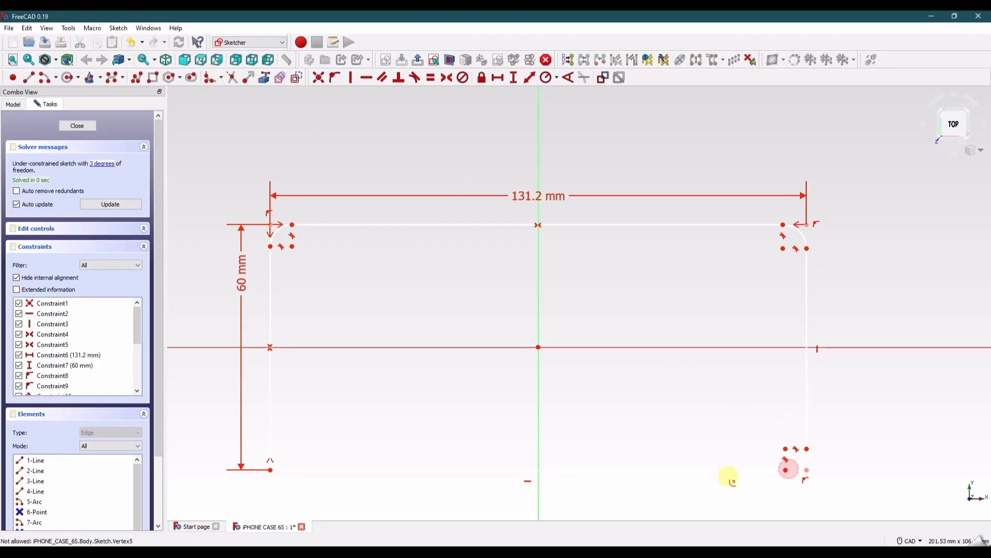
click(303, 470)
click(269, 439)
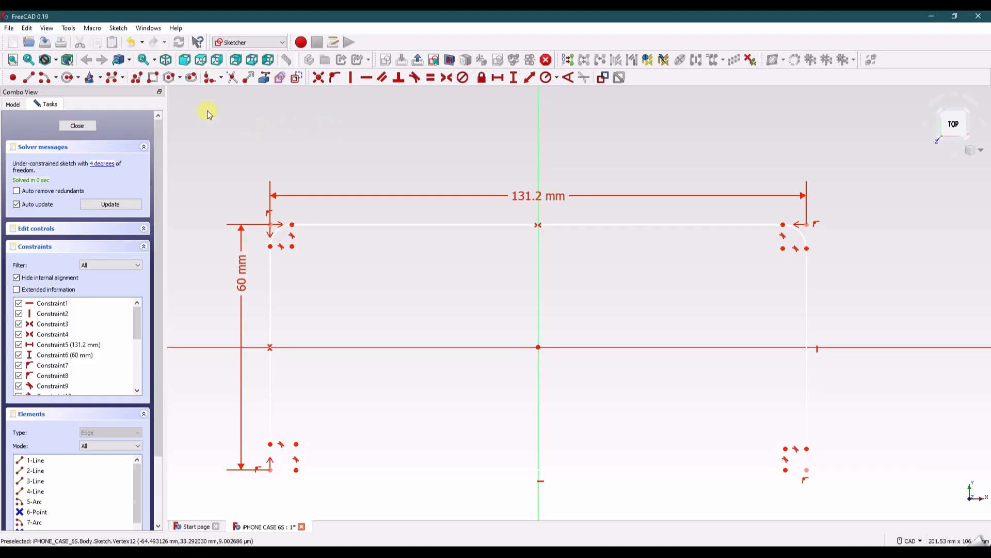
- Constrain the four corner arcs to share the same 7.325 mm radius and move the radius label clear of the corner
click(276, 230)
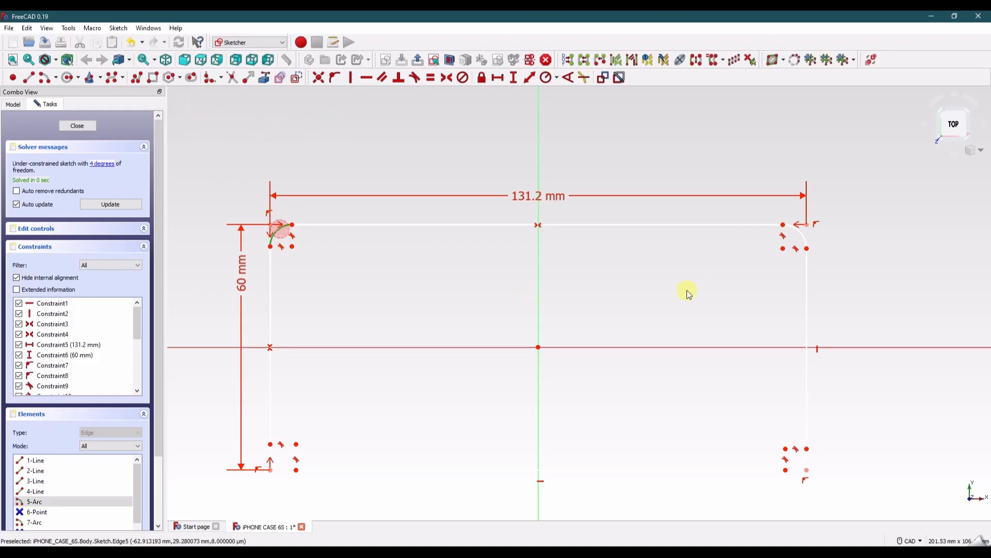
click(796, 243)
click(800, 460)
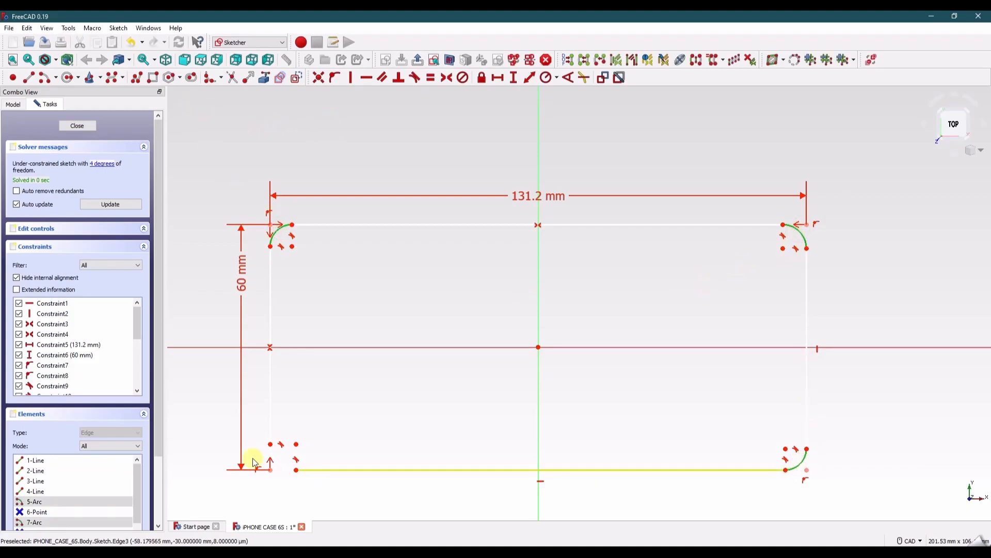
click(279, 461)
click(558, 77)
click(563, 93)
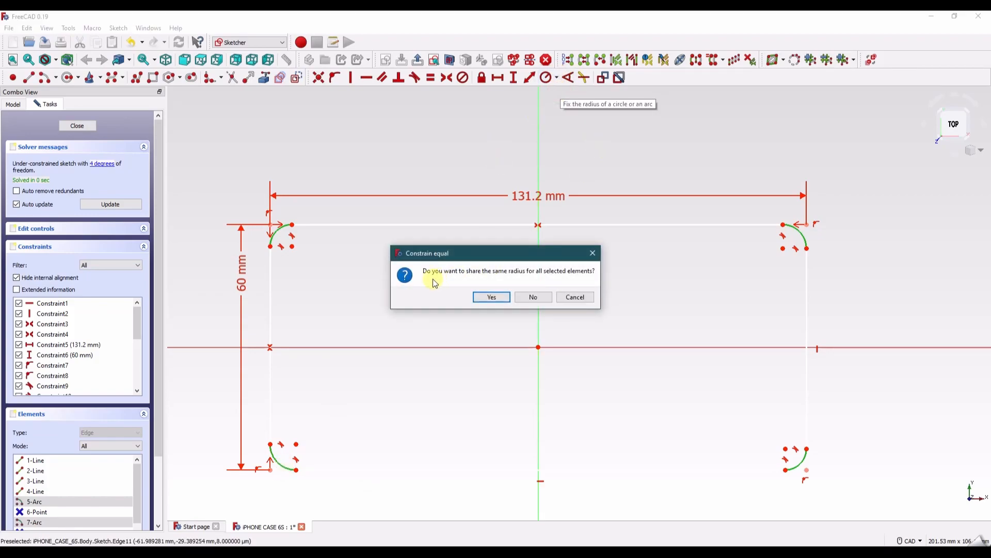
click(491, 297)
text(7.325)
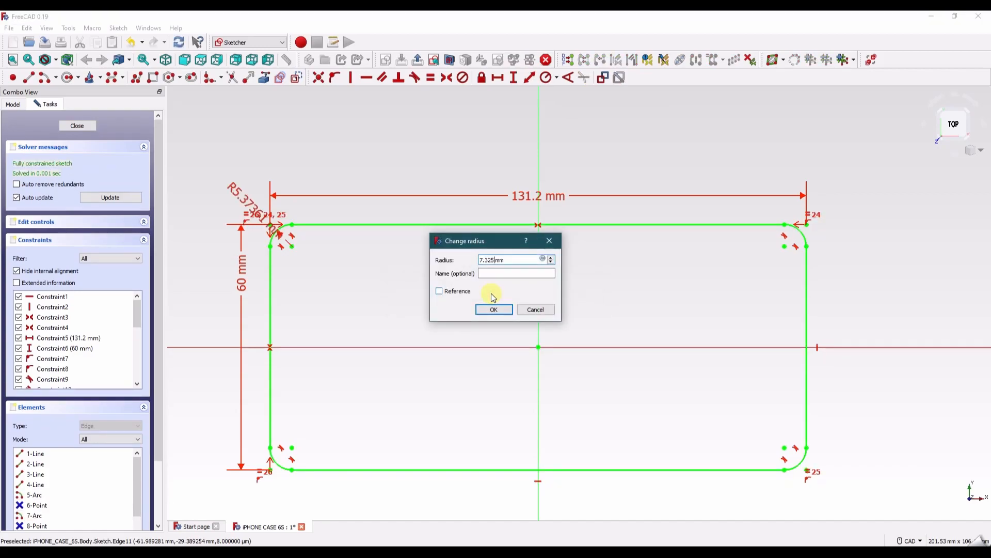
click(493, 310)
drag(261, 222, 213, 144)
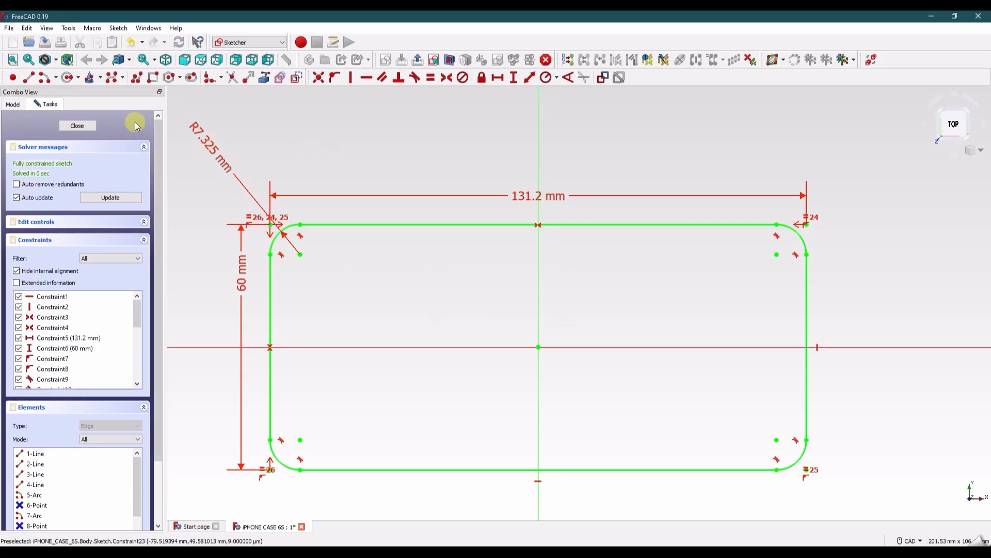
- Finish the rounded rectangle sketch and pad it to a length of 7.35 mm
click(90, 127)
click(26, 146)
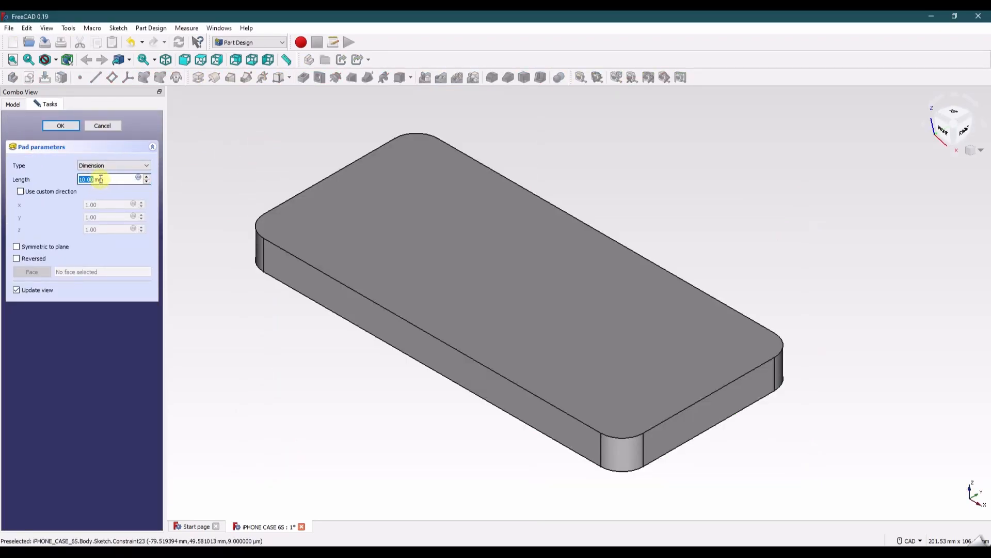
double_click(110, 180)
click(110, 179)
text(7)
click(58, 125)
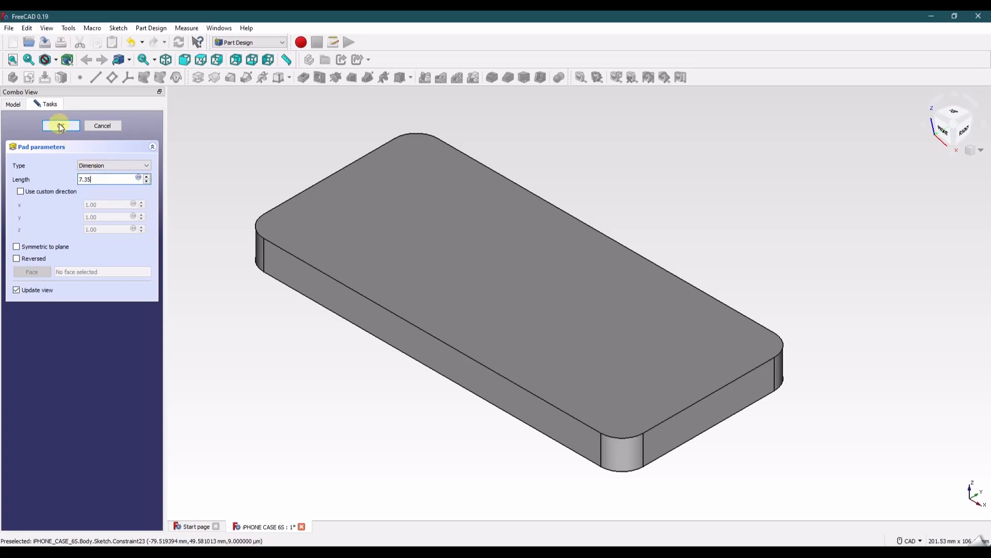
click(13, 103)
- Create a new sketch on the body's YZ plane
click(254, 158)
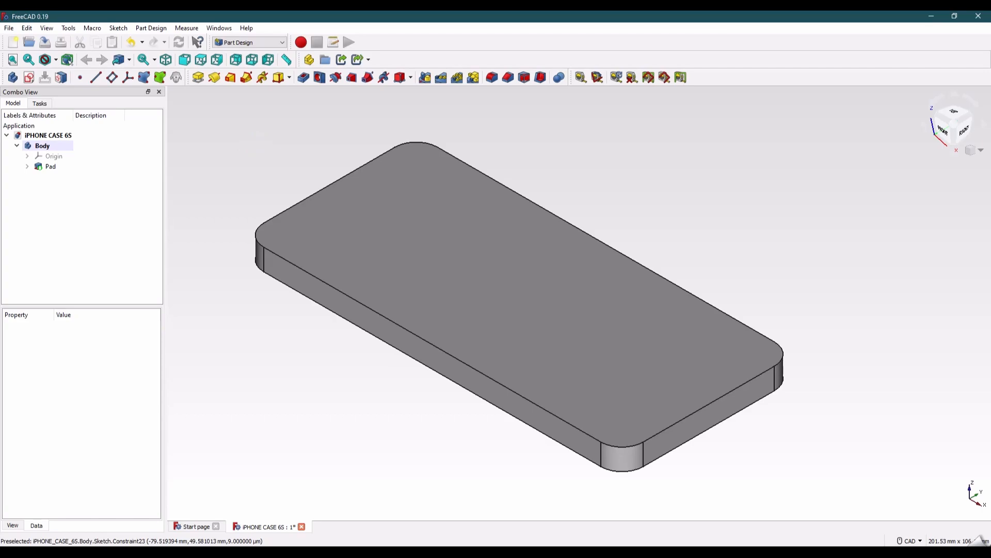
click(202, 171)
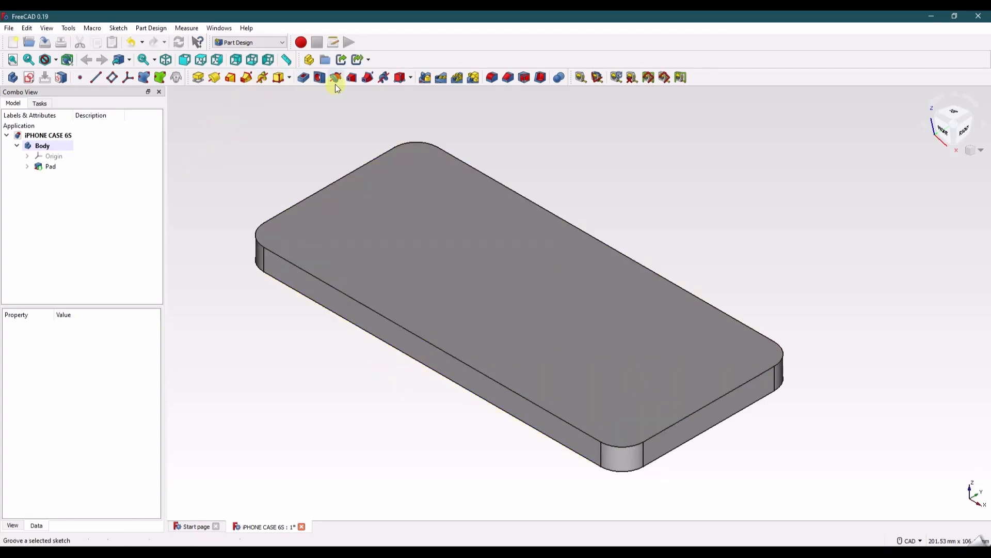
click(29, 77)
scroll(450, 226, up, 5)
scroll(653, 224, down, 5)
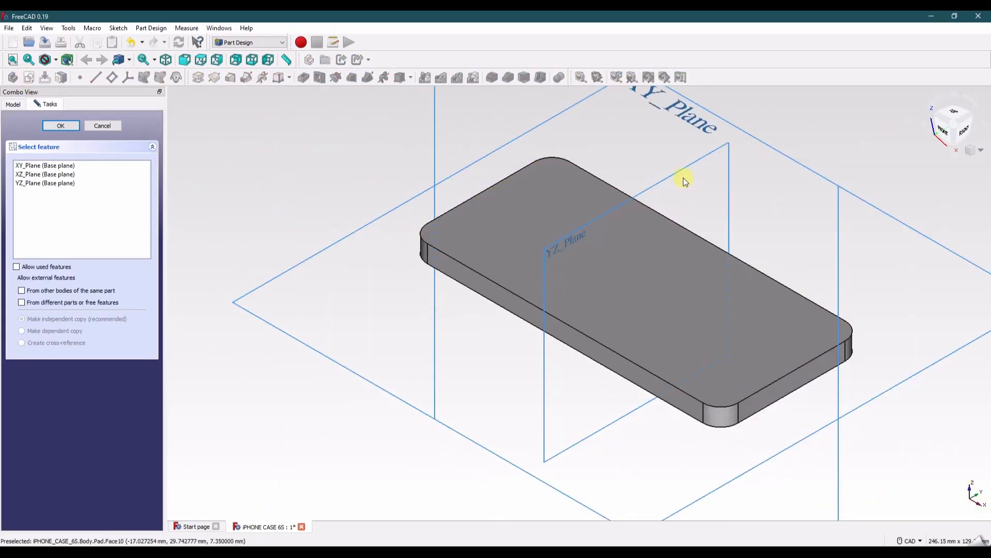
click(680, 171)
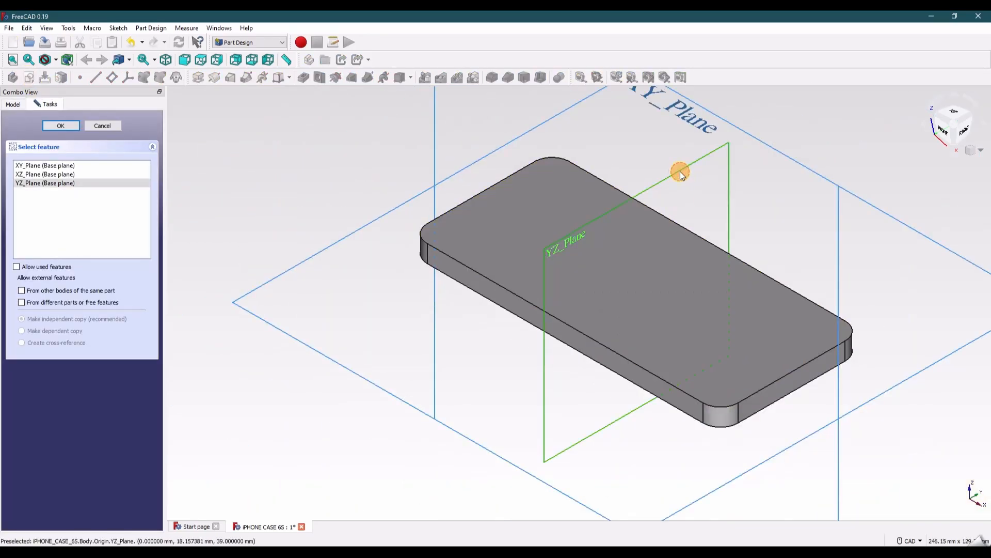
click(58, 126)
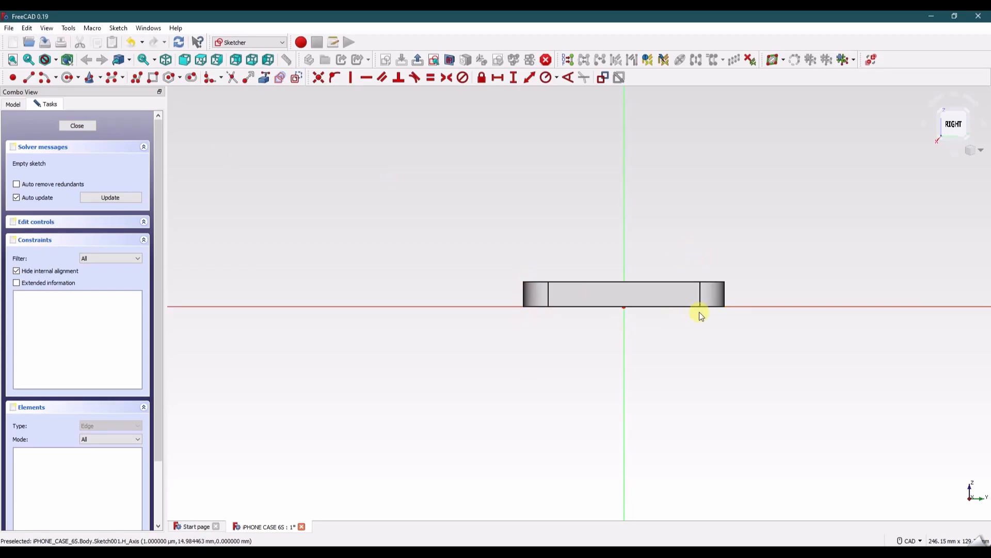
- Draw a vertical line about 7 mm long up the body's left edge, starting on the horizontal axis
scroll(699, 311, up, 2)
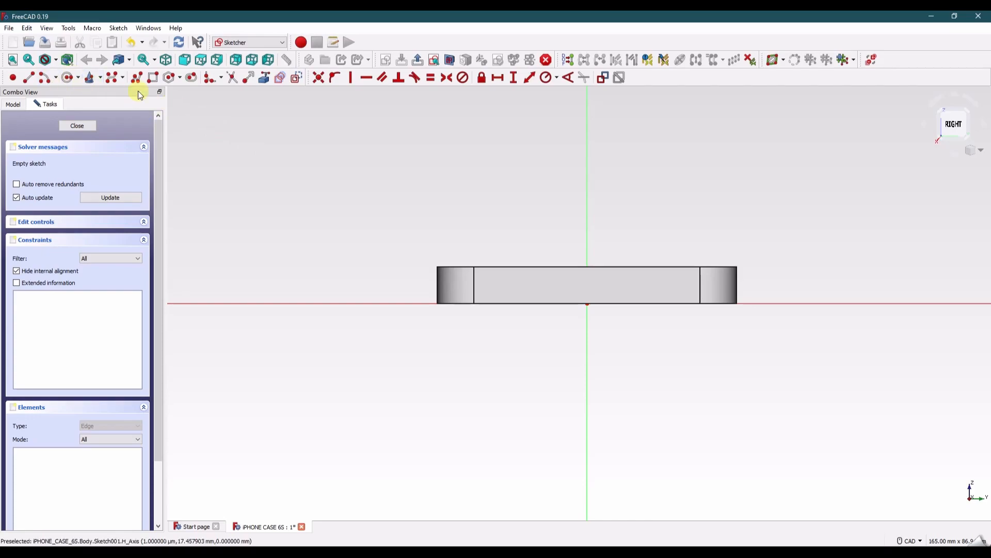
click(29, 78)
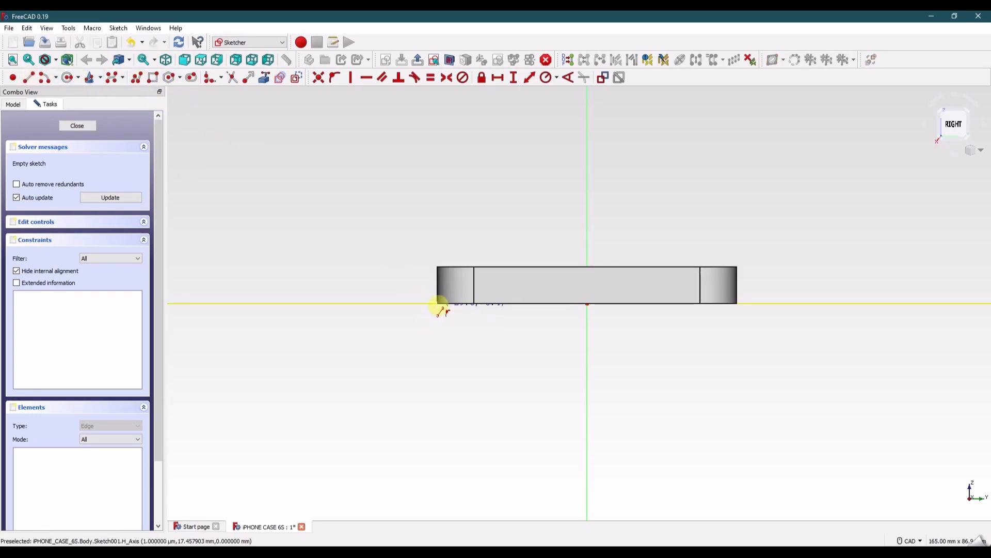
click(438, 267)
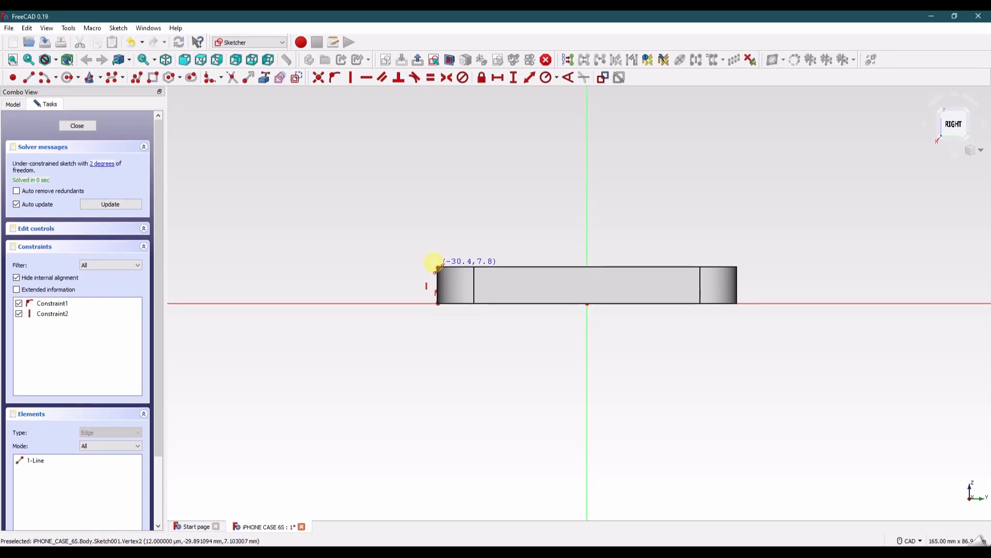
- Draw an outward-bulging arc by end points and rim point, joining the vertical line's lower and upper ends
click(55, 77)
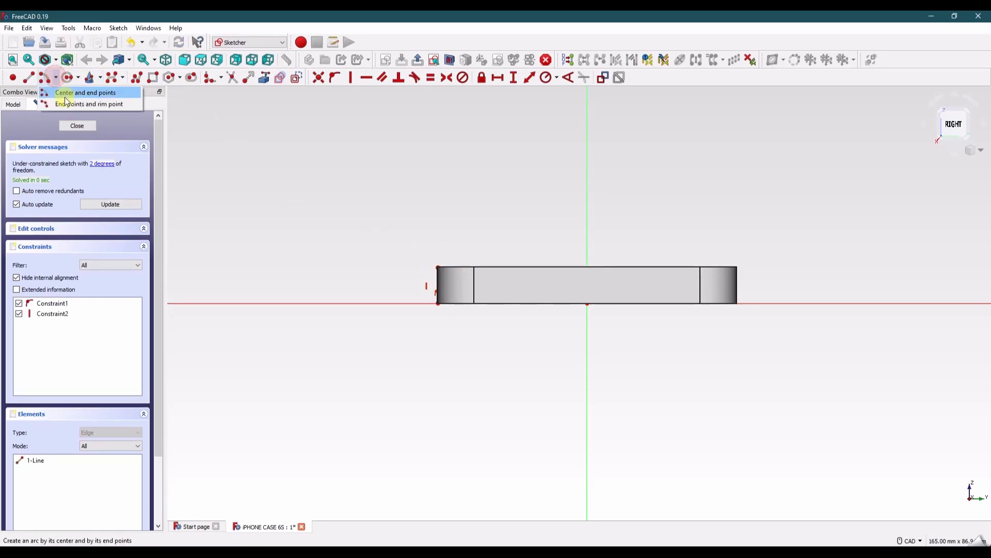
click(67, 102)
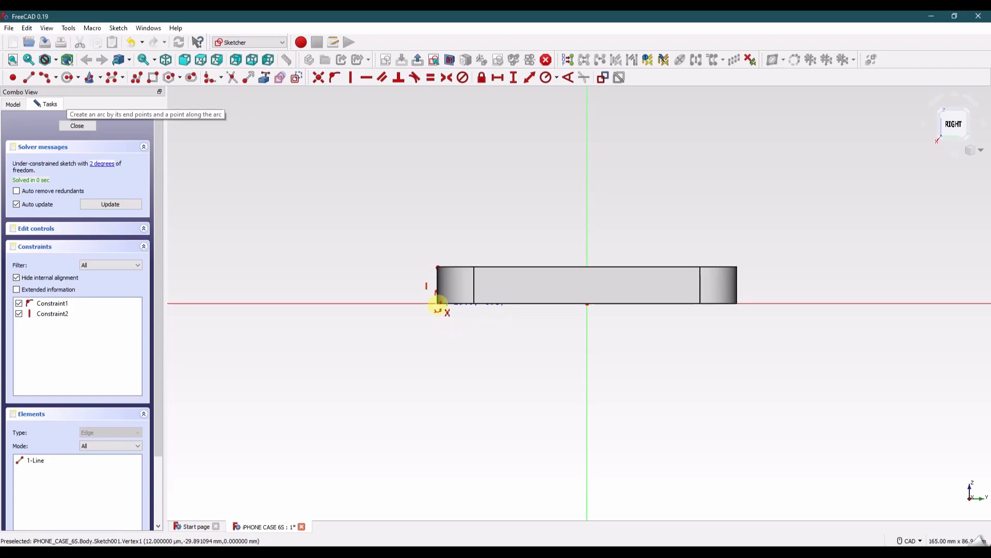
click(438, 304)
click(437, 267)
click(431, 272)
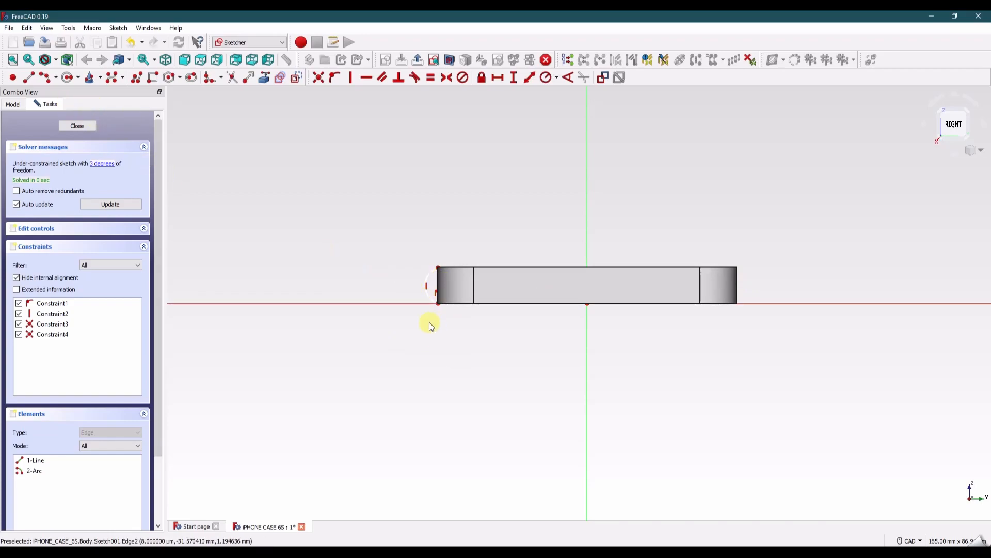
- Make the arc tangent to the horizontal axis and move the profile outward, clear of the body's left edge
click(431, 292)
click(421, 303)
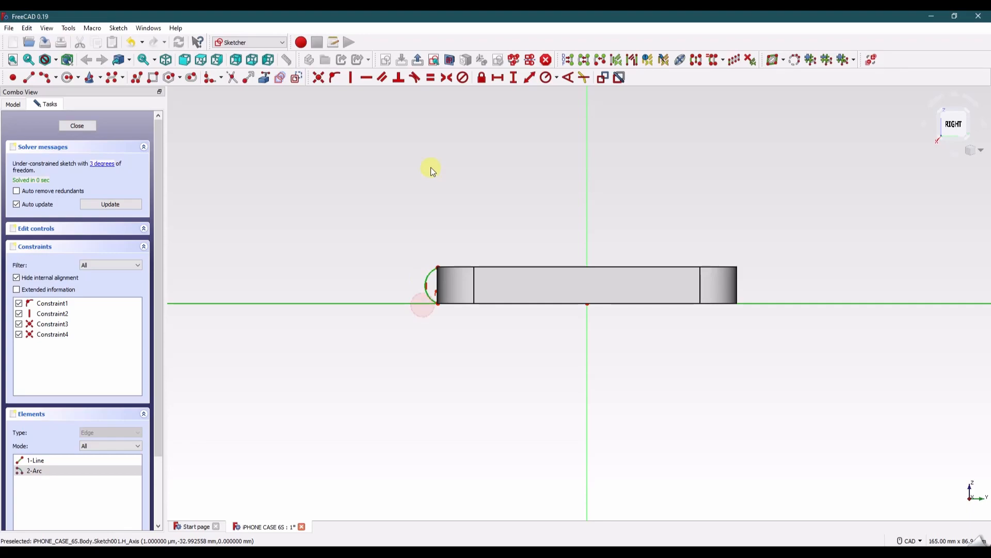
click(416, 77)
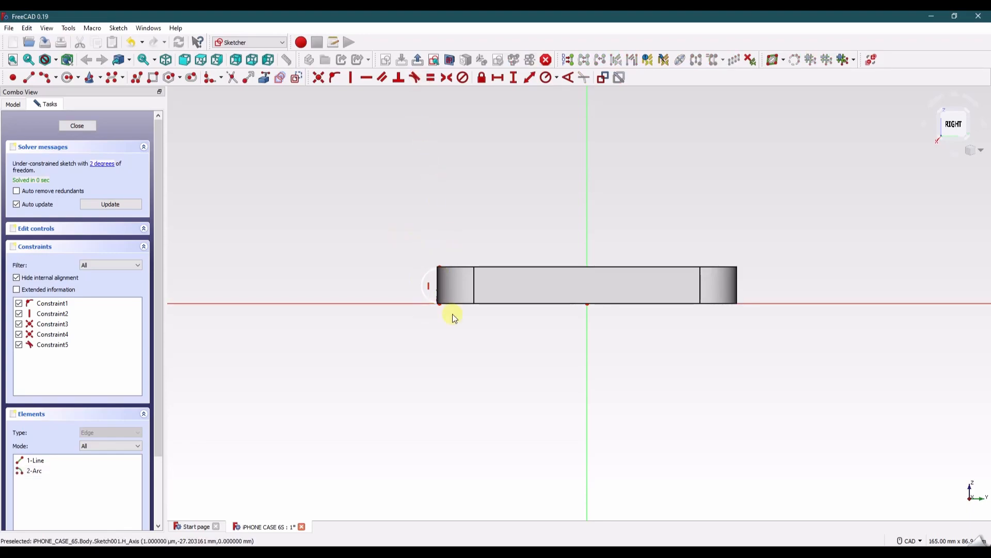
drag(440, 307, 423, 303)
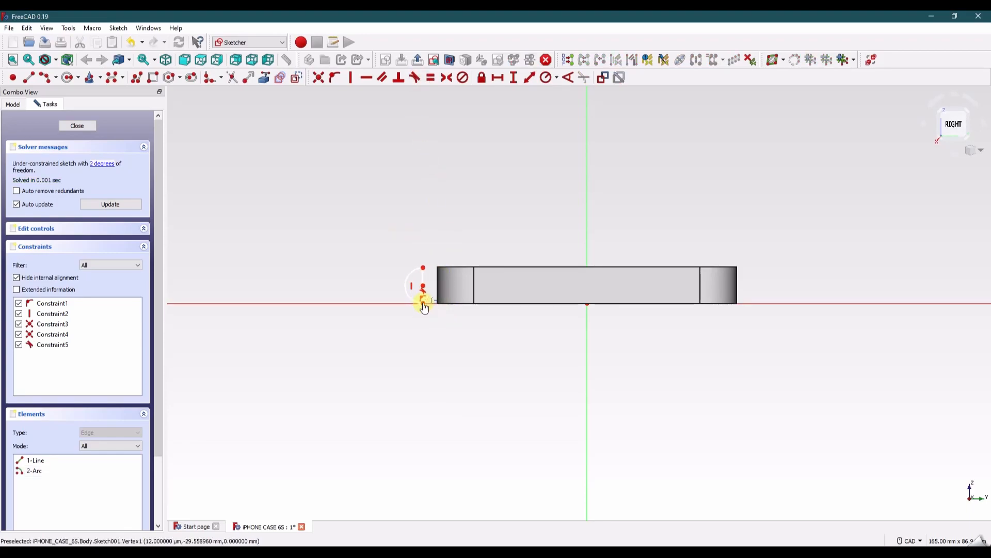
- Place a sketch point on the horizontal axis just beyond the body's right end
click(16, 78)
click(747, 304)
click(747, 304)
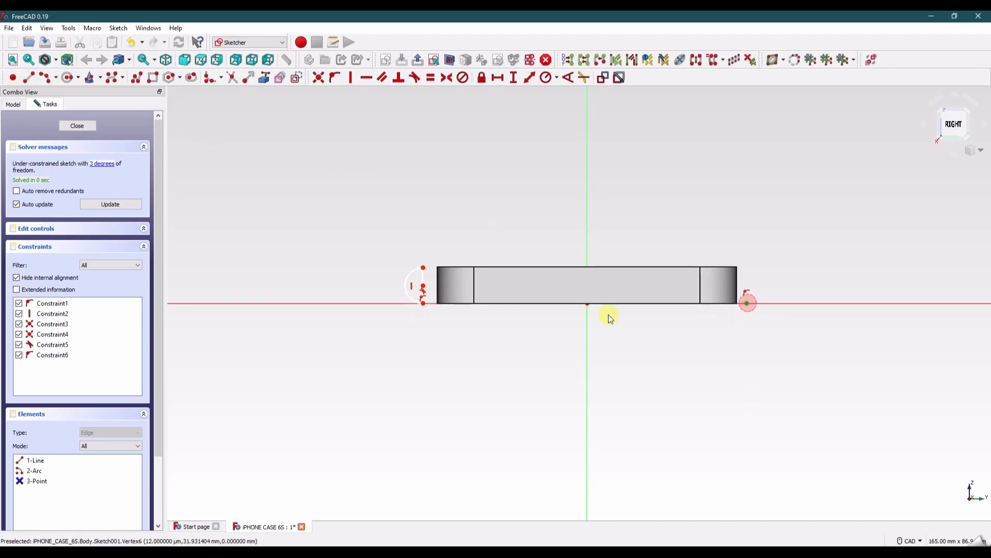
- Make the point and the profile's lower endpoint symmetric about the vertical axis, and delete the redundant constraint
click(423, 304)
click(587, 337)
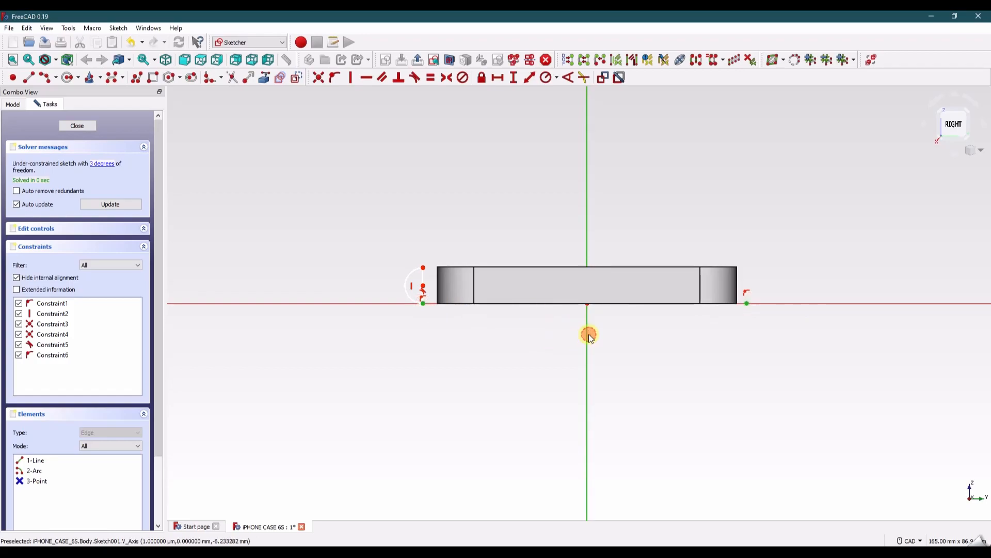
click(446, 80)
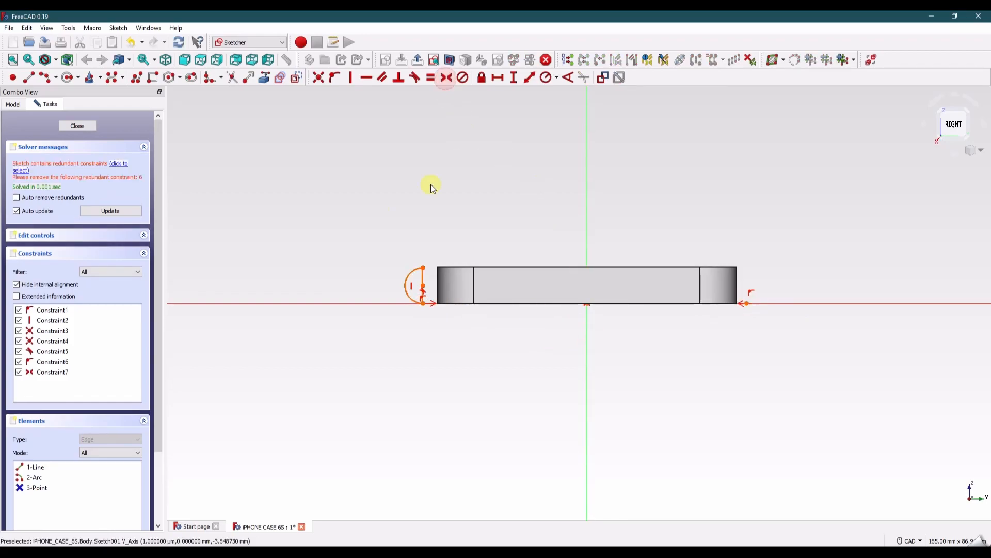
click(120, 165)
key(Delete)
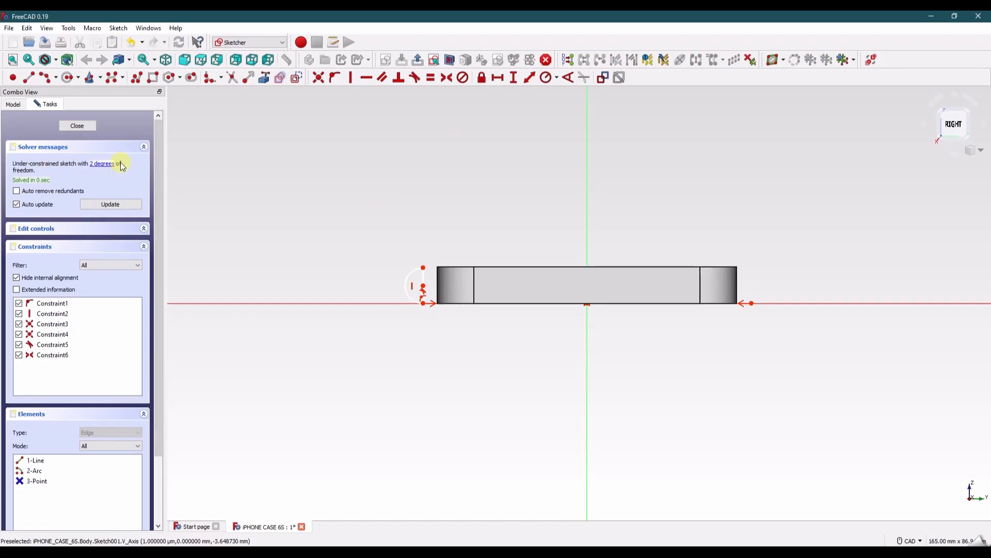
- Constrain the horizontal distance between the profile's lower endpoint and the mirrored point to 60 mm, placing the dimension below the body
click(423, 304)
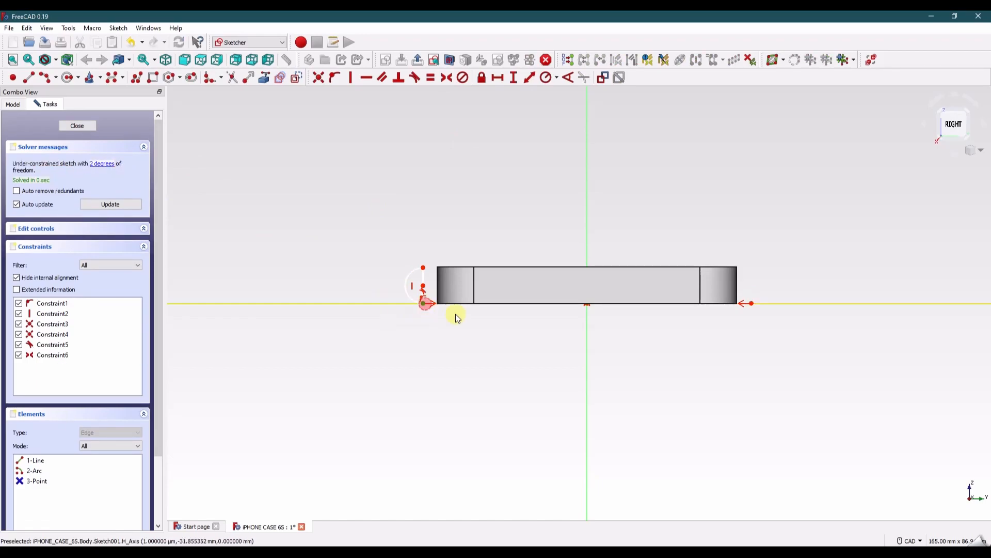
click(751, 303)
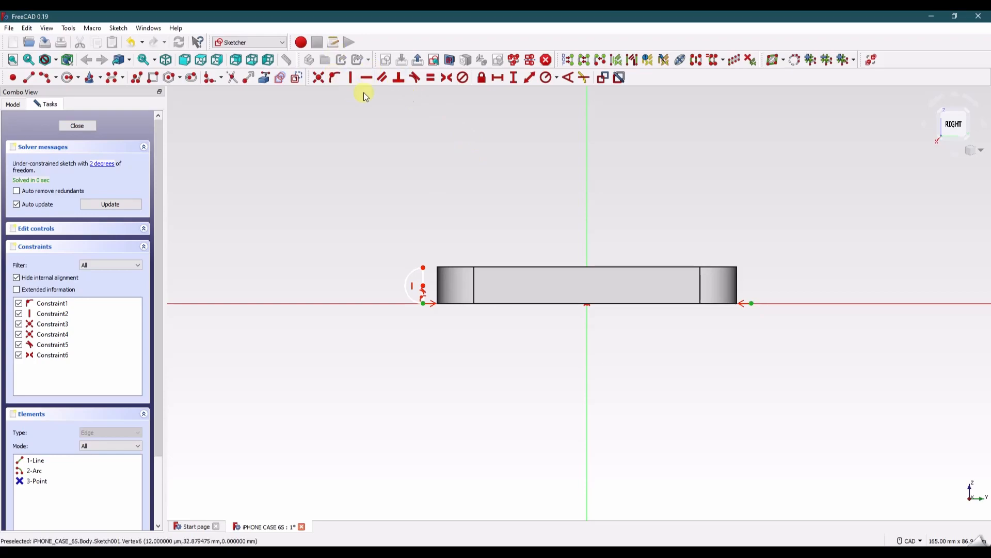
click(497, 77)
text(60mm)
key(Return)
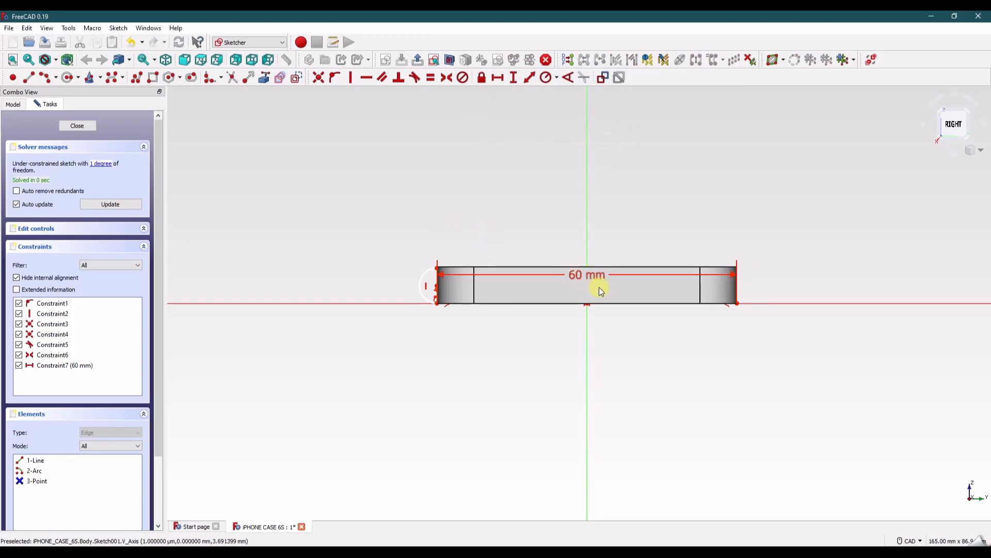
drag(592, 287, 521, 359)
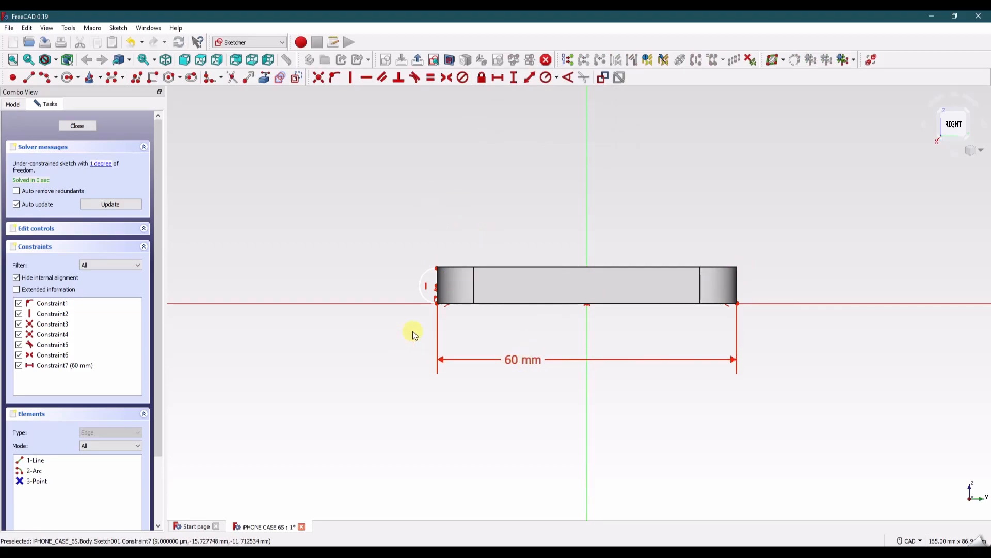
- Add a radius constraint of 7.35 mm to the arc at the body's left edge
scroll(413, 331, up, 5)
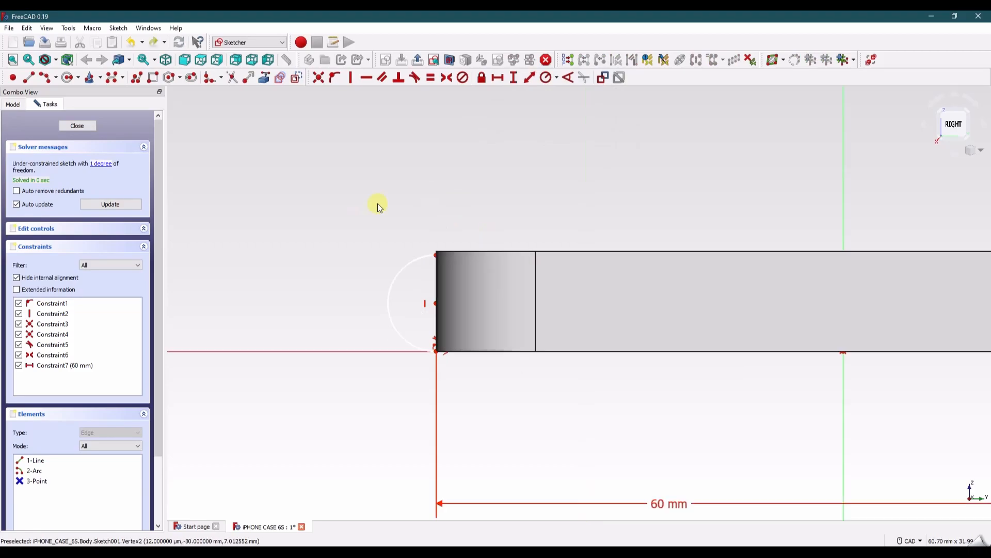
click(417, 261)
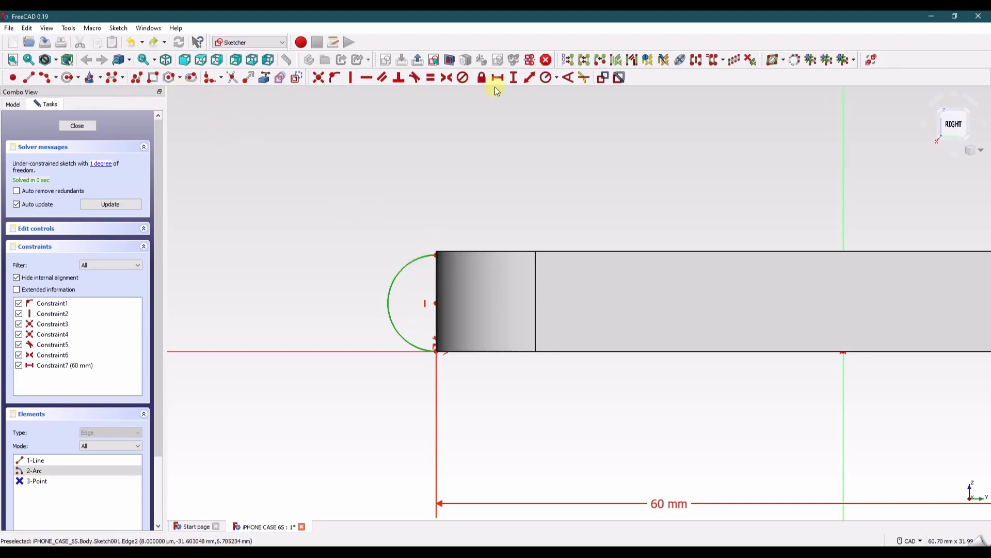
click(556, 78)
click(574, 91)
text(7.35)
key(Return)
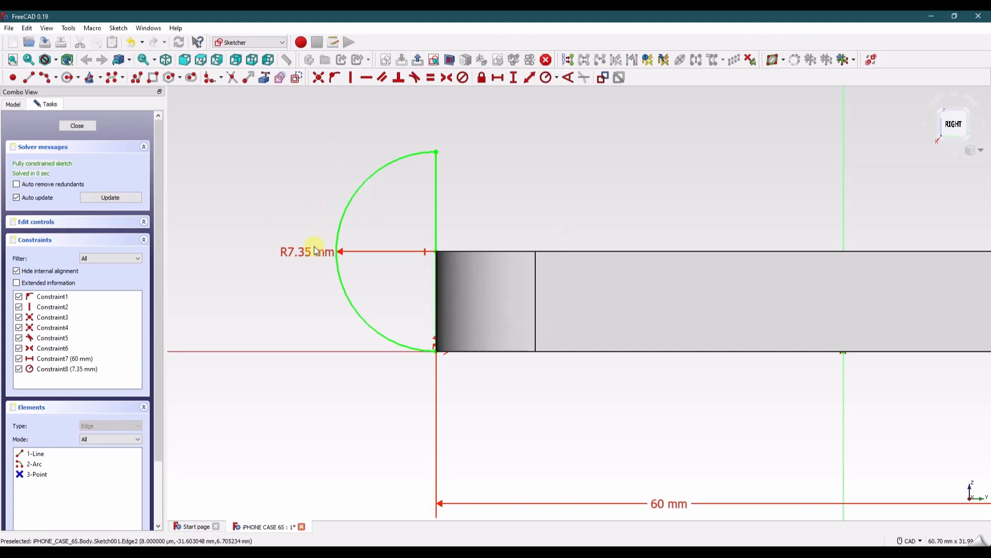
- Set the arc's radius constraint to 3.675 mm
double_click(296, 252)
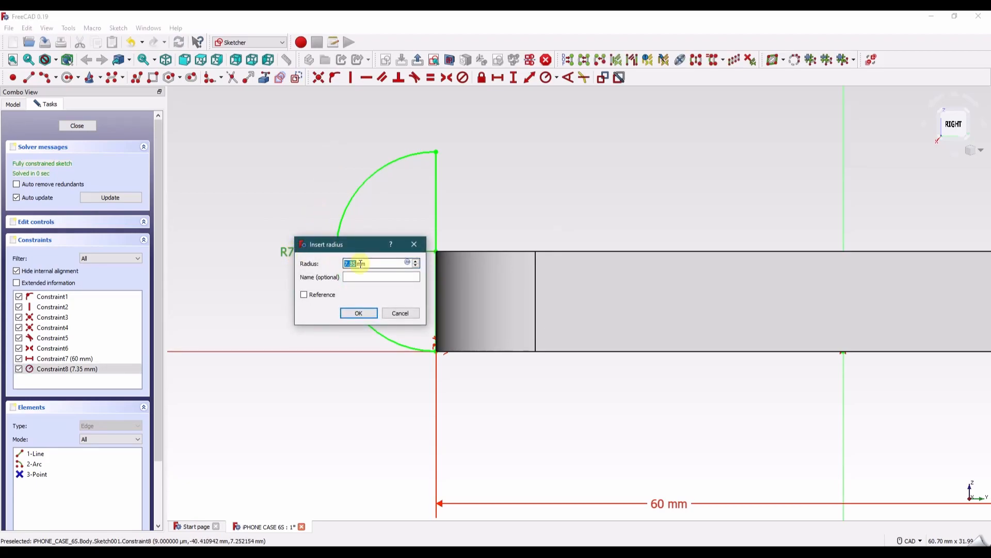
text(3.6)
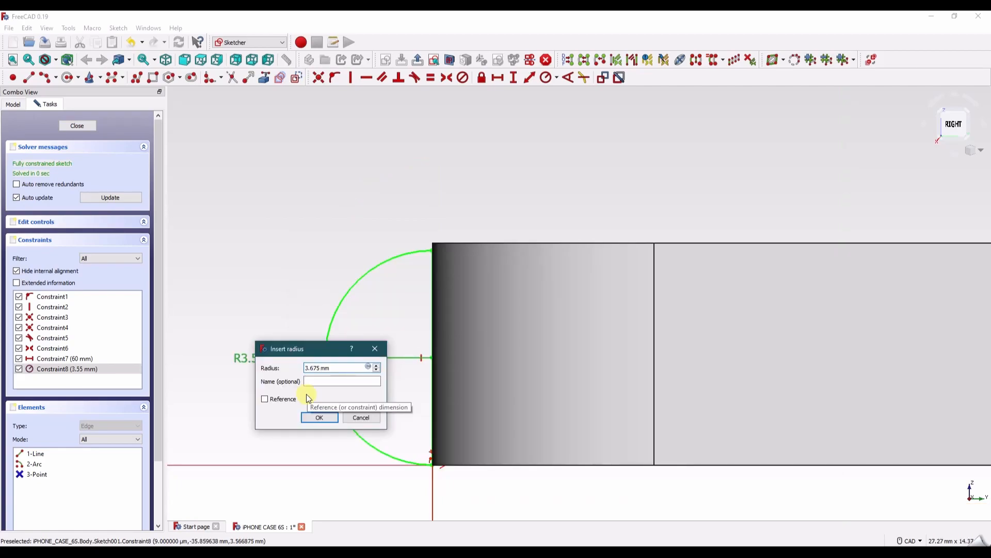
key(Return)
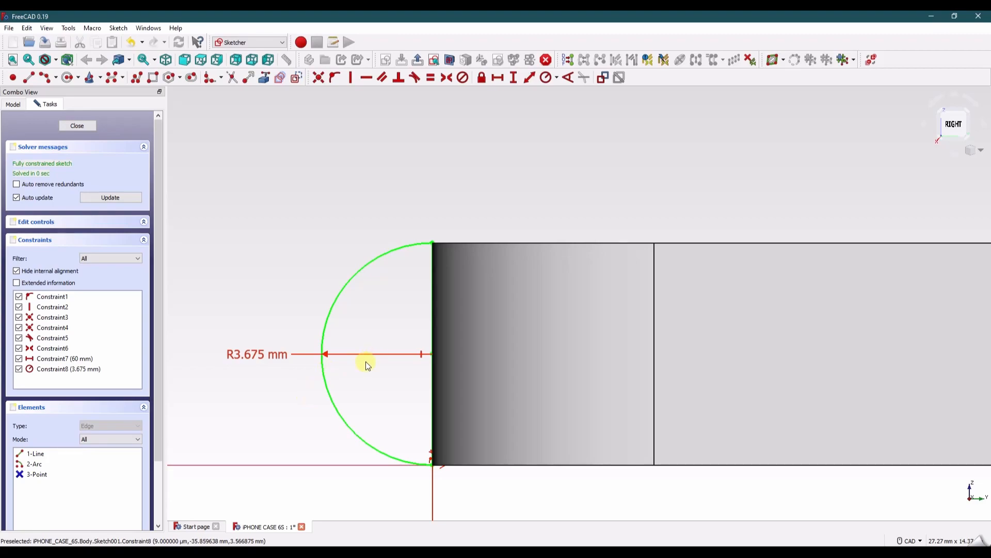
- Finish the semicircular edge sketch and begin an additive pipe with it as the profile
scroll(365, 361, up, 3)
scroll(352, 348, down, 6)
click(95, 128)
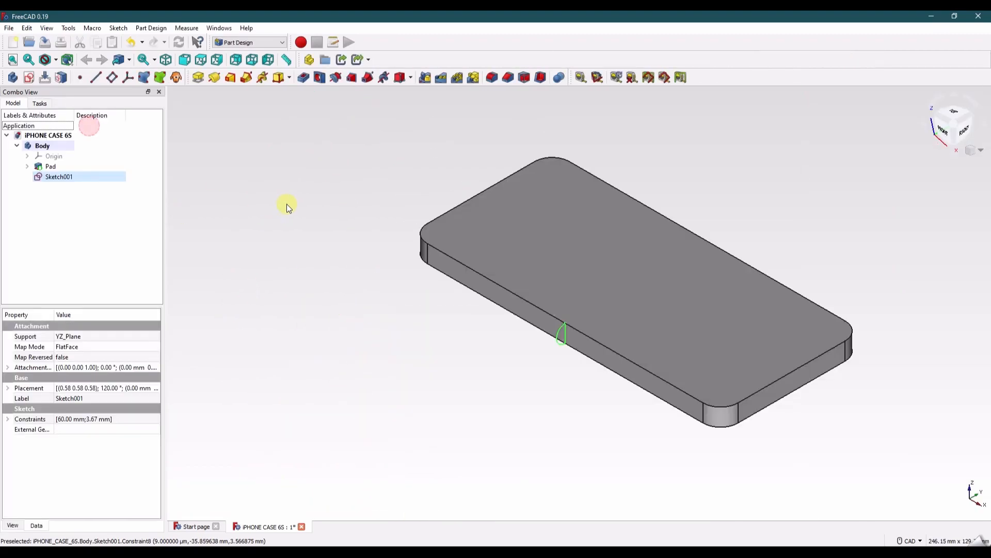
click(246, 78)
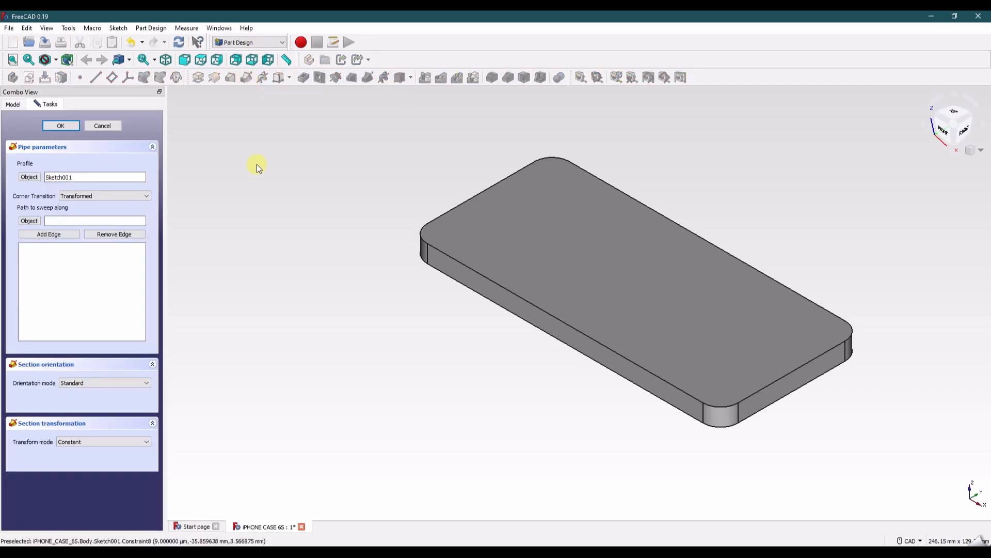
- Show the pad's base sketch and hide the pad so the sketch edges can be picked as the pipe's path
click(13, 104)
click(28, 168)
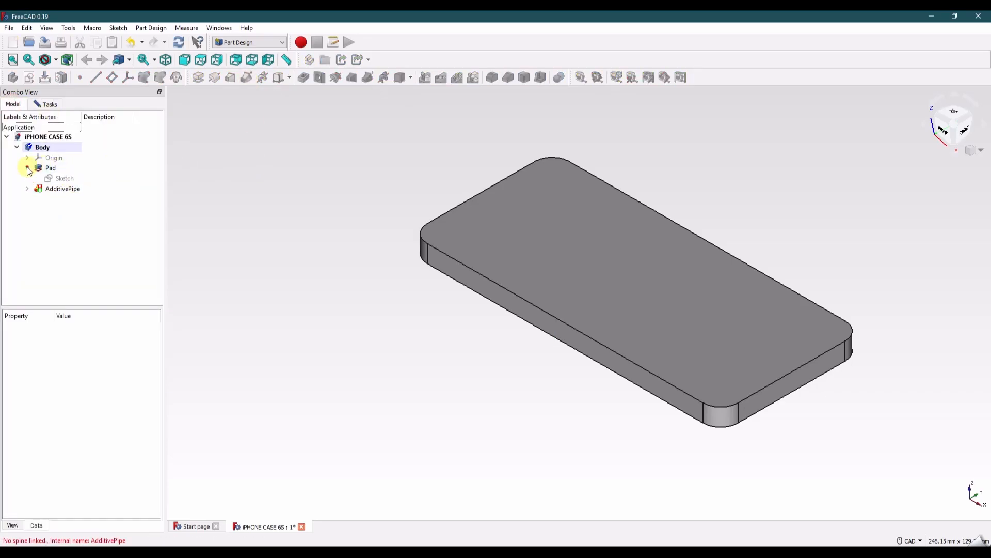
click(60, 179)
key(space)
click(50, 168)
key(space)
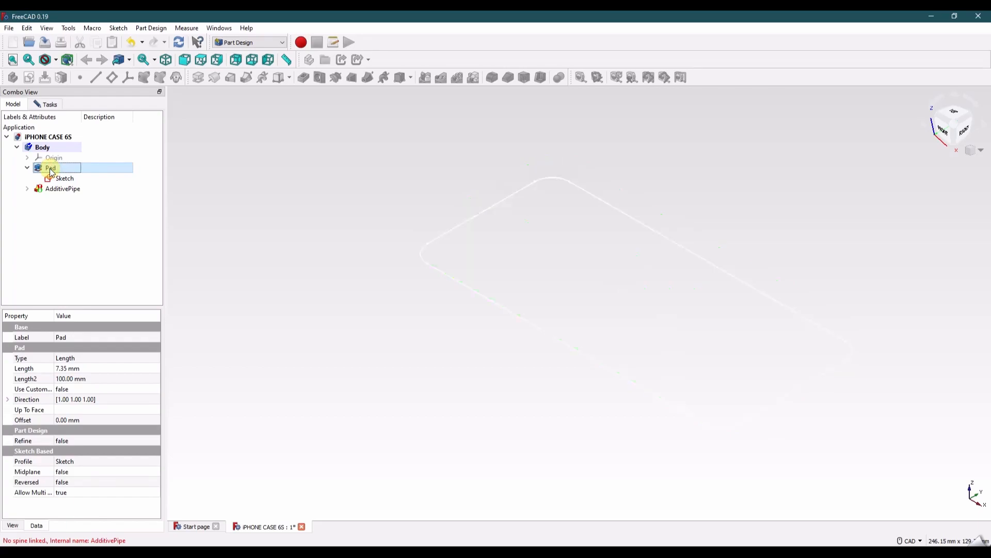
click(190, 176)
click(52, 104)
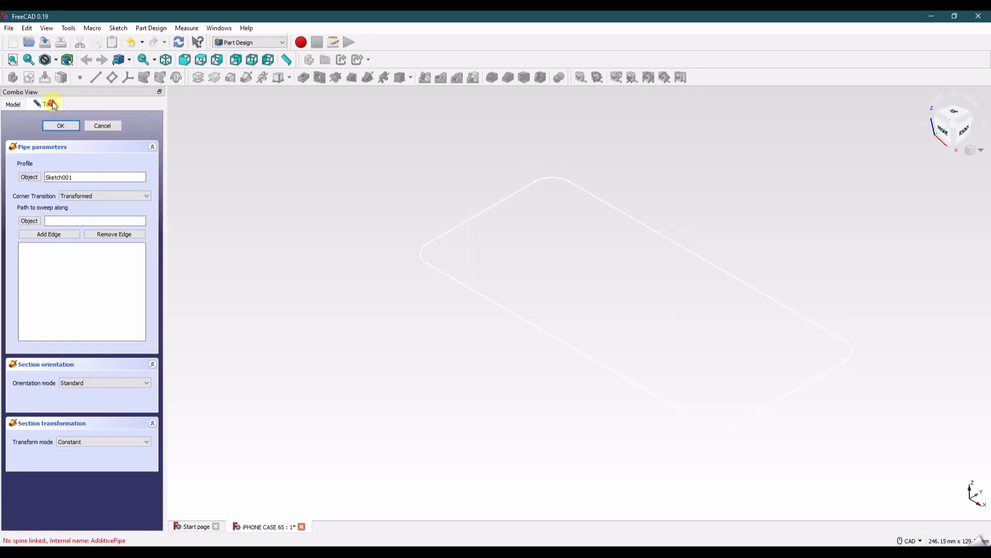
- Sweep the semicircular profile along all straight and corner edges of the rounded-rectangle base sketch, and complete the additive pipe
click(57, 235)
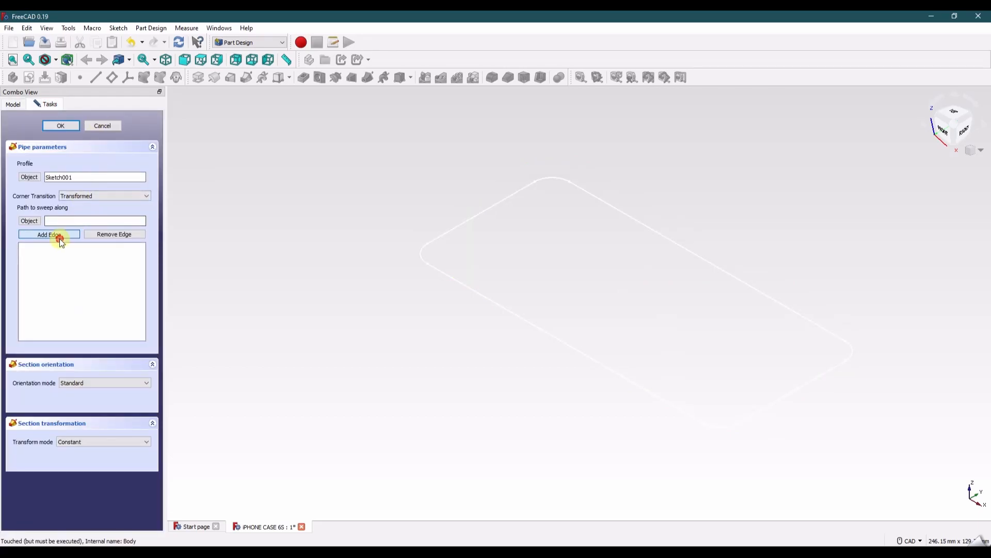
click(478, 292)
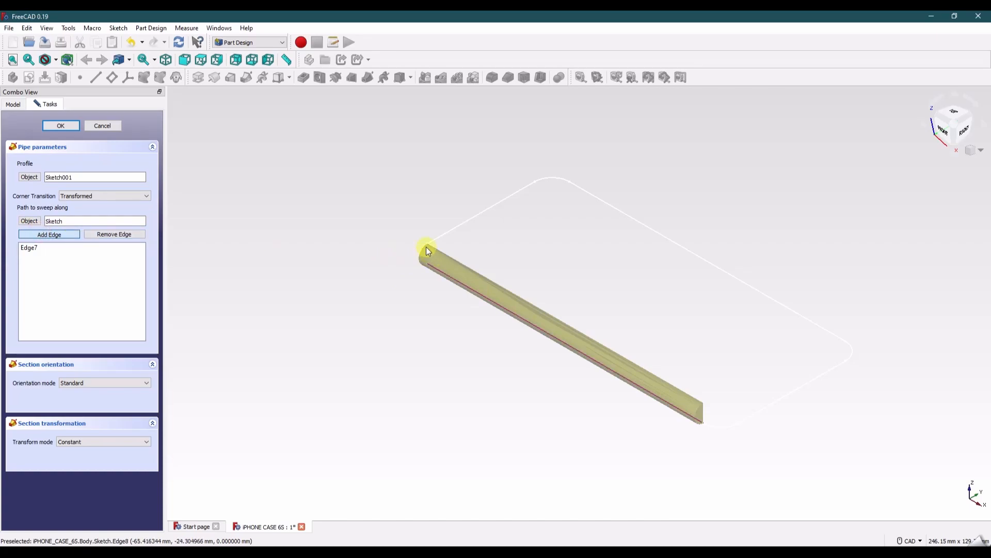
middle_drag(383, 258, 439, 274)
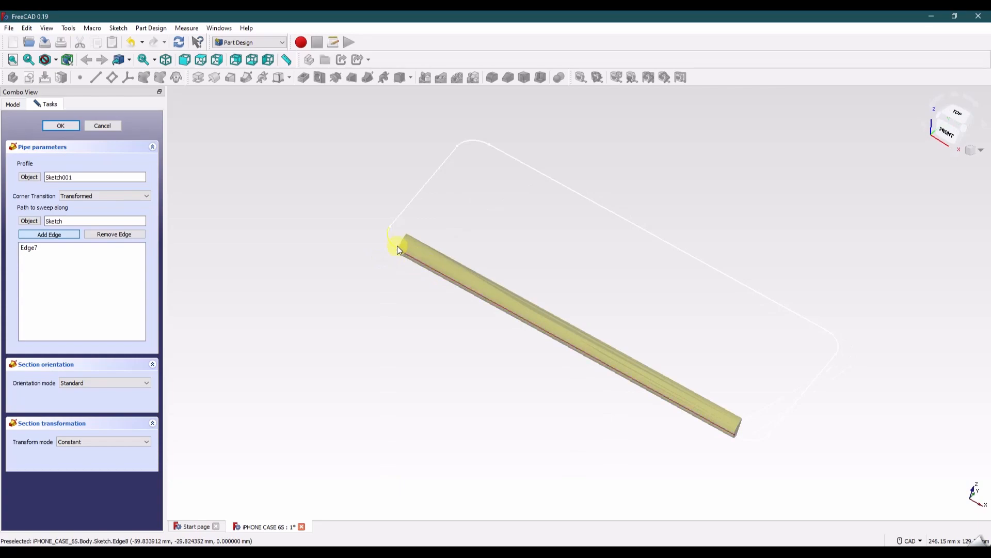
click(391, 244)
click(62, 234)
click(419, 192)
click(62, 234)
click(475, 140)
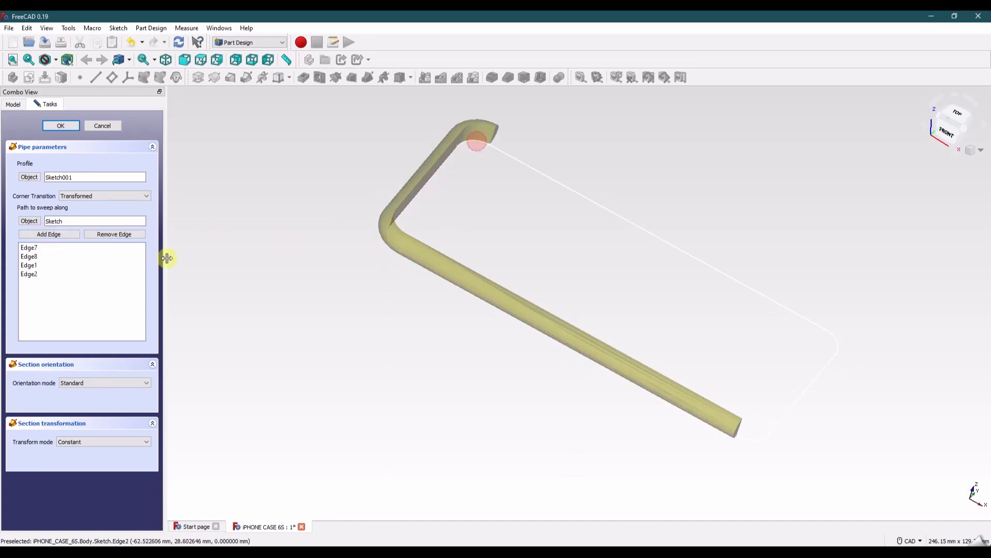
click(62, 235)
click(537, 171)
click(65, 235)
click(766, 441)
click(60, 125)
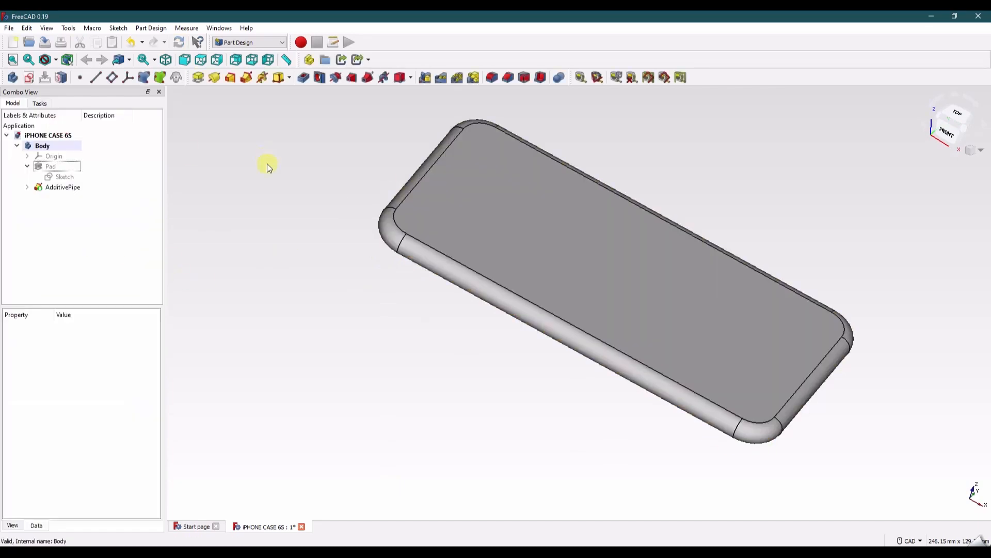
- Examine the swept body in isometric view and its rounded edge close up from the right side
click(977, 151)
click(979, 188)
click(976, 150)
click(976, 180)
scroll(217, 185, down, 1)
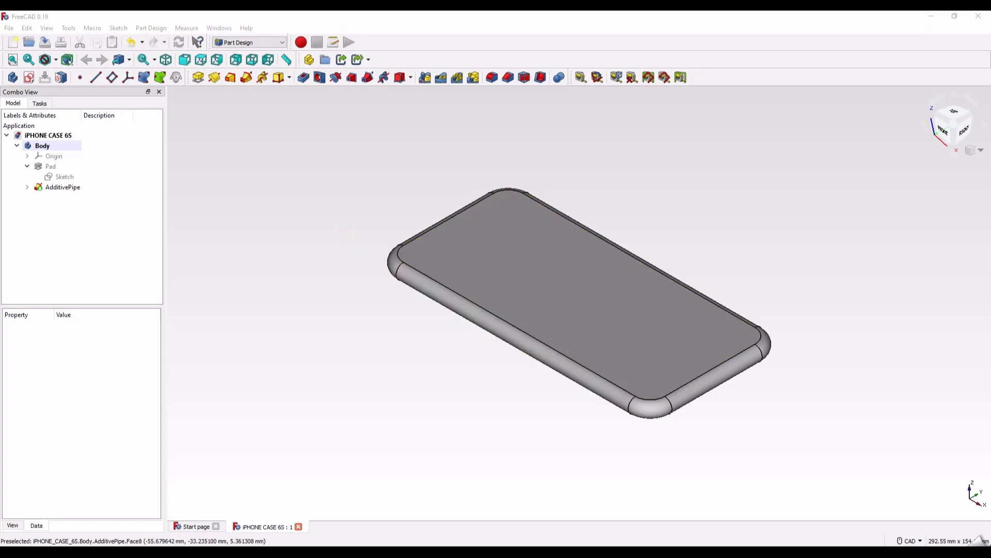
click(222, 261)
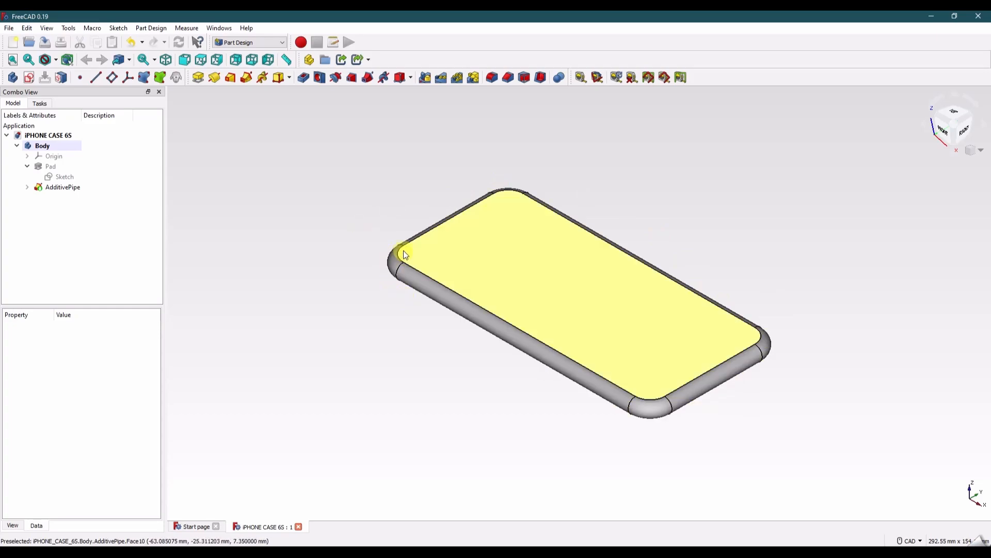
right_drag(315, 238, 391, 238)
click(962, 131)
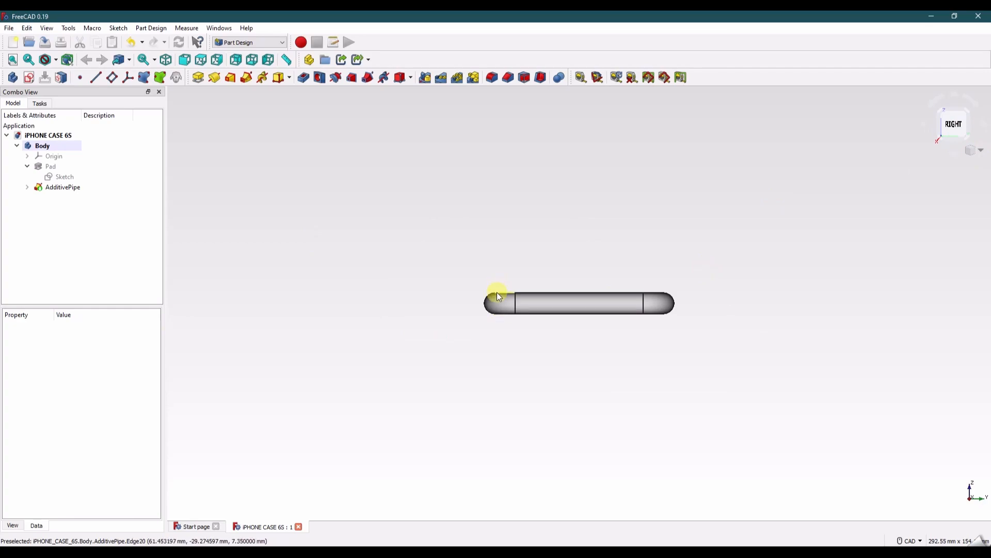
scroll(503, 308, up, 5)
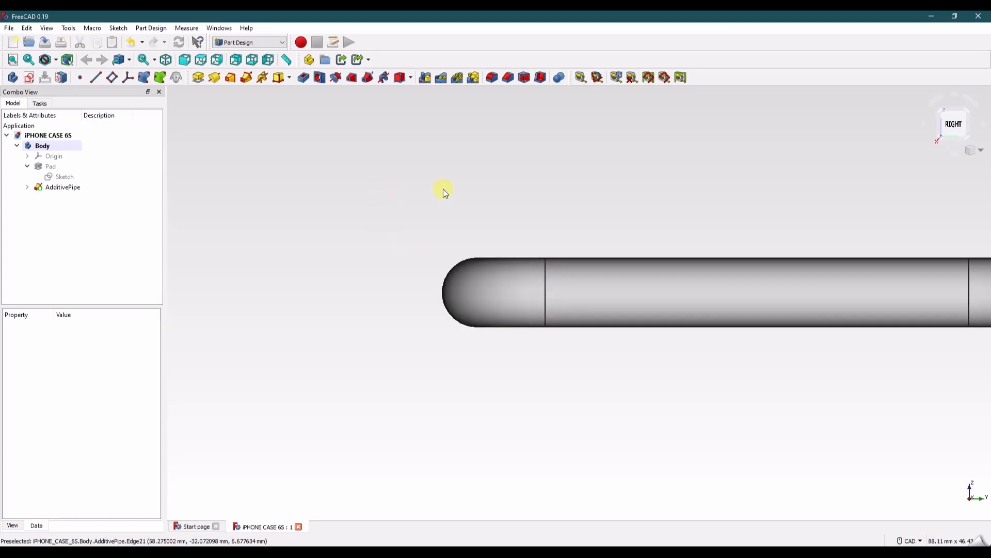
click(970, 150)
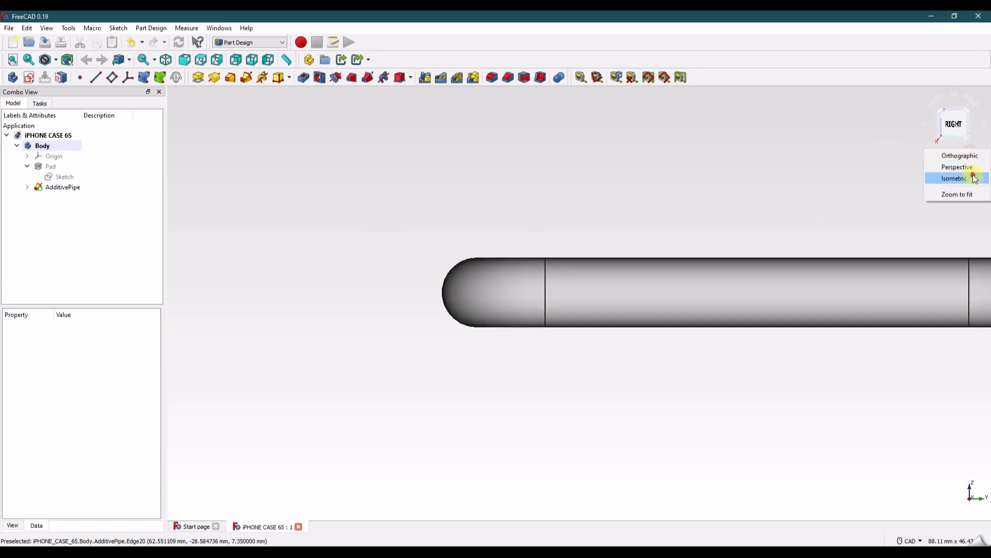
click(967, 176)
scroll(367, 265, down, 10)
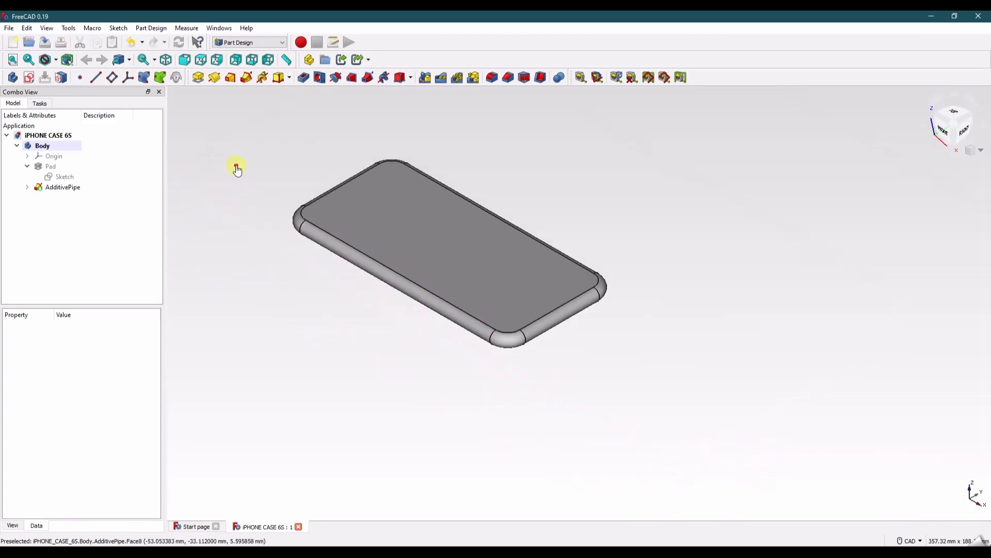
- Create a new sketch on the body's flat top face and expand the pad in the model tree
scroll(304, 194, up, 3)
click(389, 217)
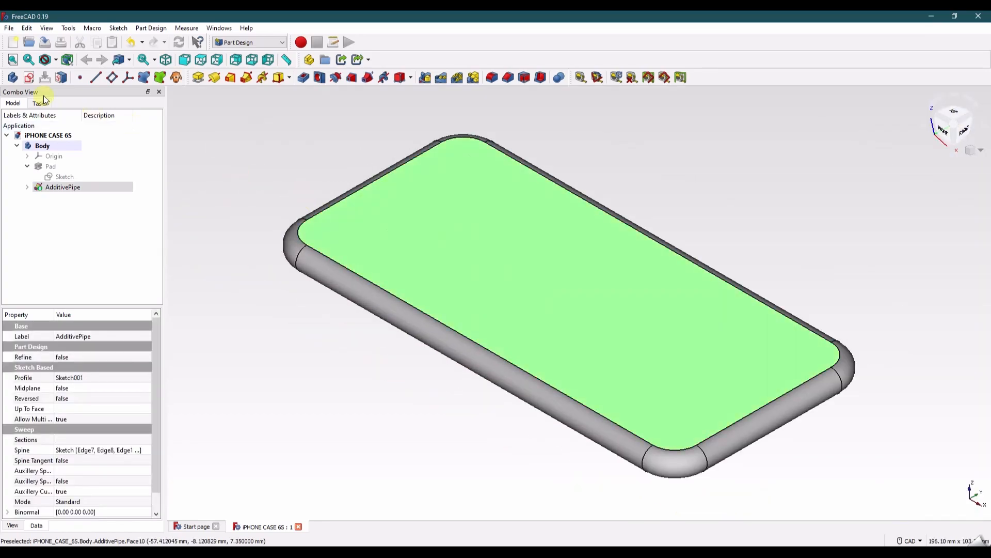
click(30, 78)
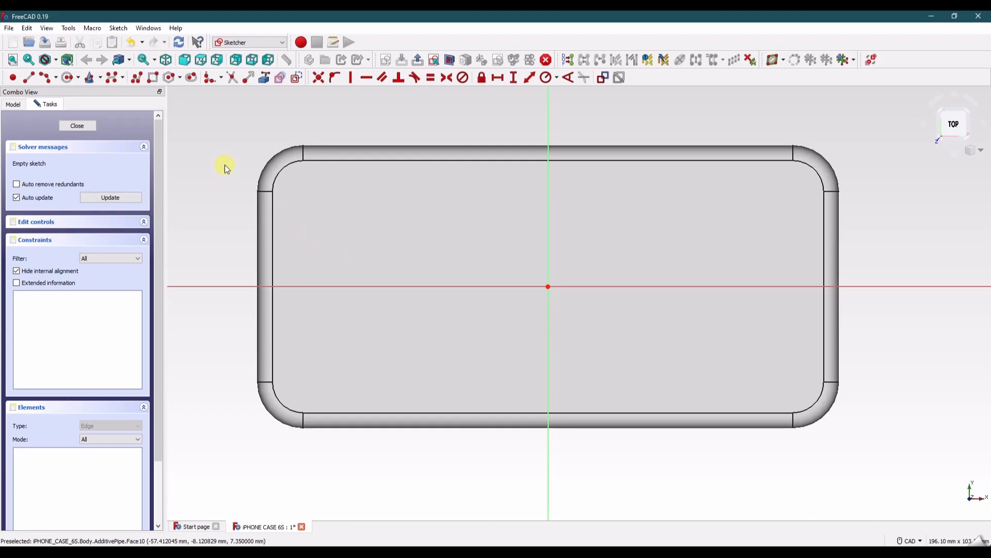
click(15, 105)
click(27, 168)
click(58, 178)
key(space)
click(205, 163)
click(66, 178)
click(198, 158)
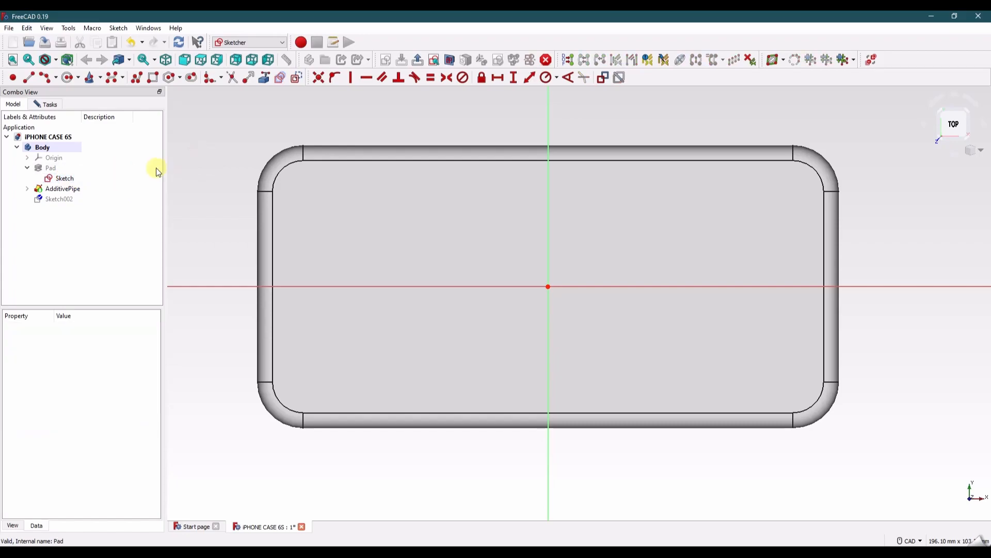
click(64, 178)
click(213, 148)
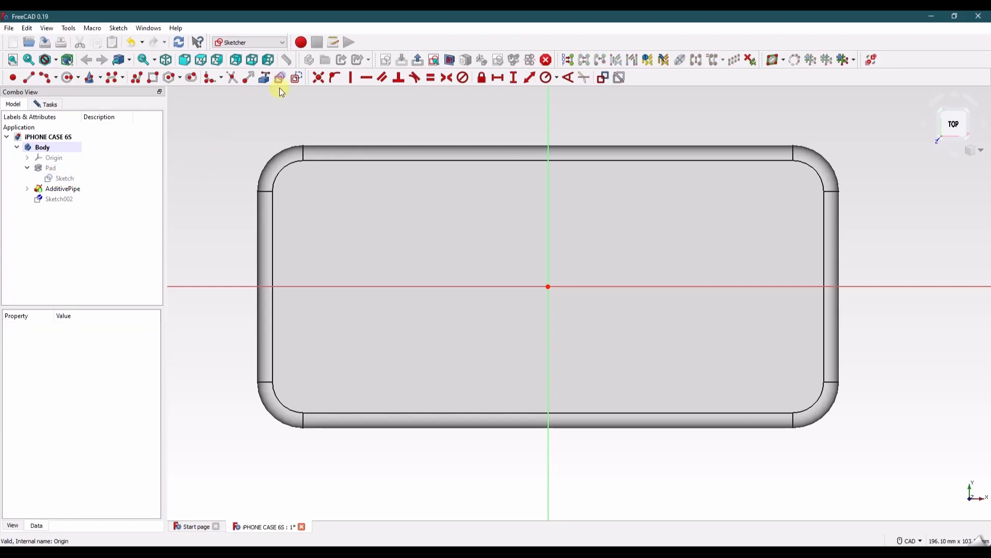
- Carbon-copy the pad's rounded-rectangle sketch into the new sketch and convert all copied outline edges to construction geometry
click(281, 78)
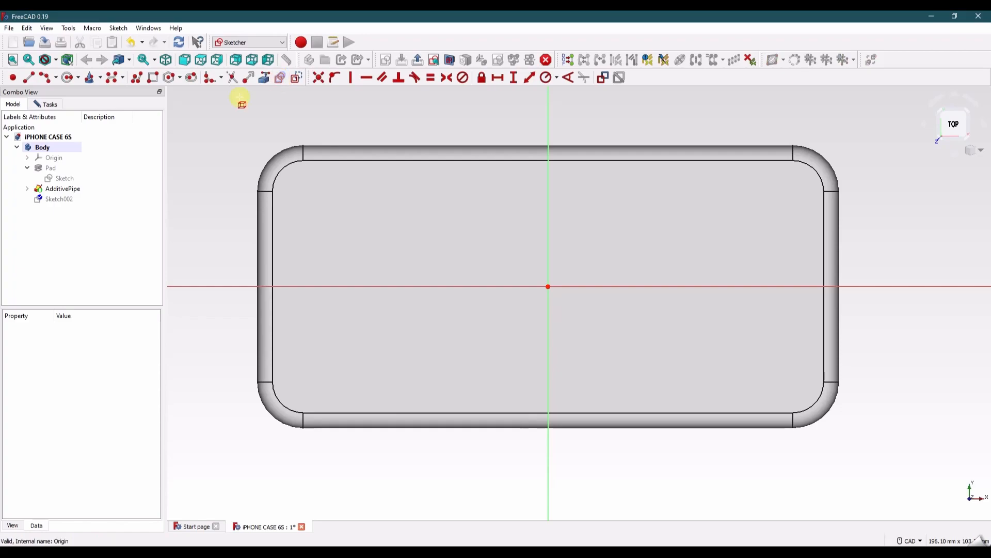
click(63, 179)
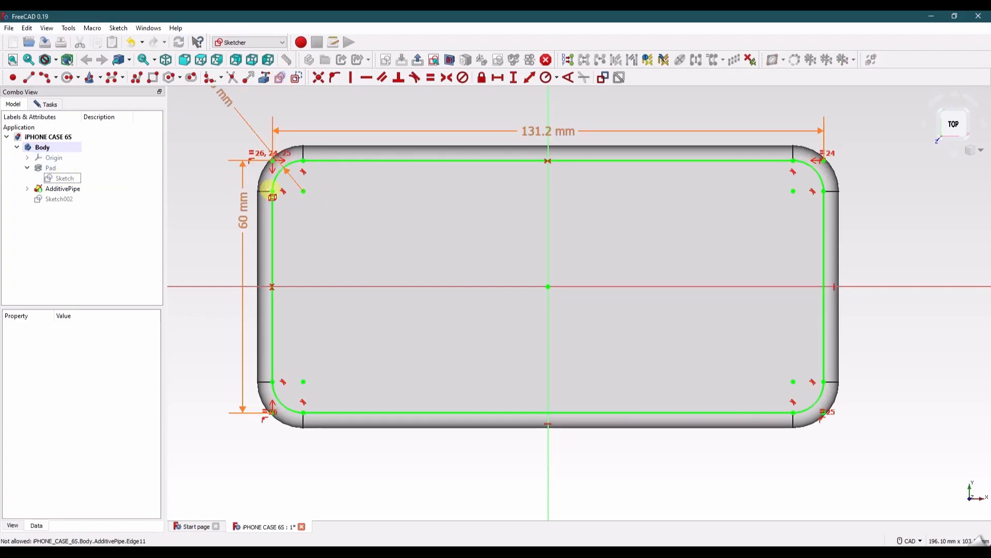
click(280, 80)
right_click(215, 171)
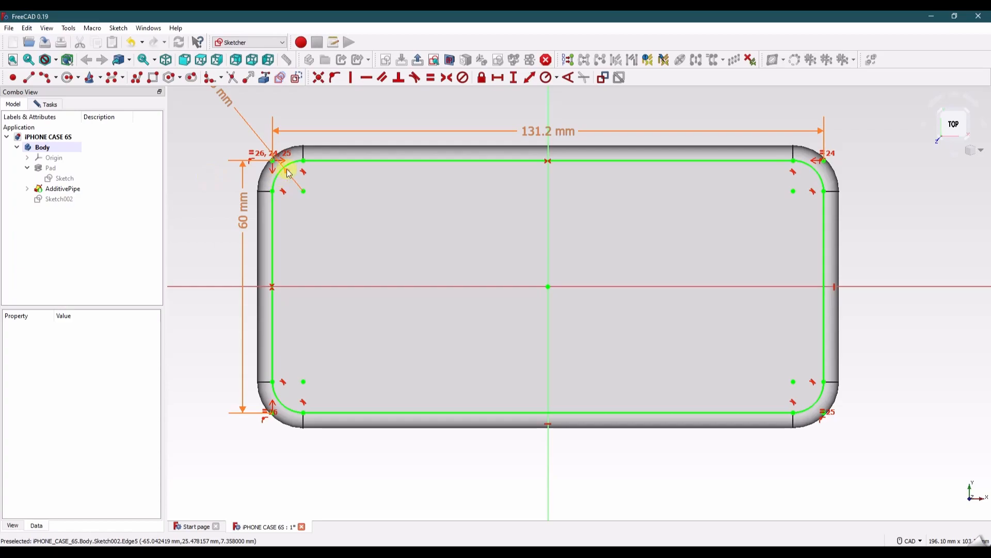
mouse_move(876, 146)
mouse_down()
mouse_move(671, 287)
mouse_move(255, 440)
mouse_up()
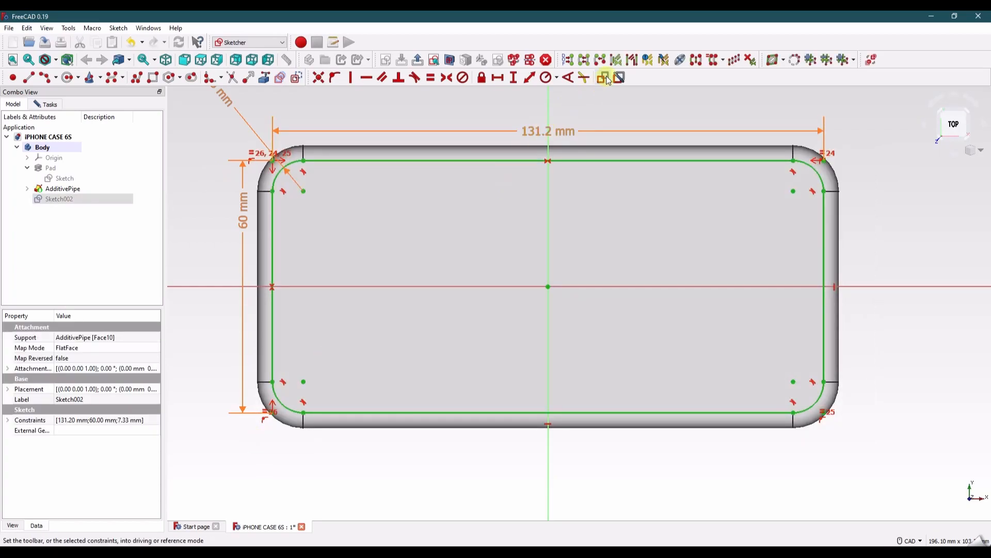
click(296, 78)
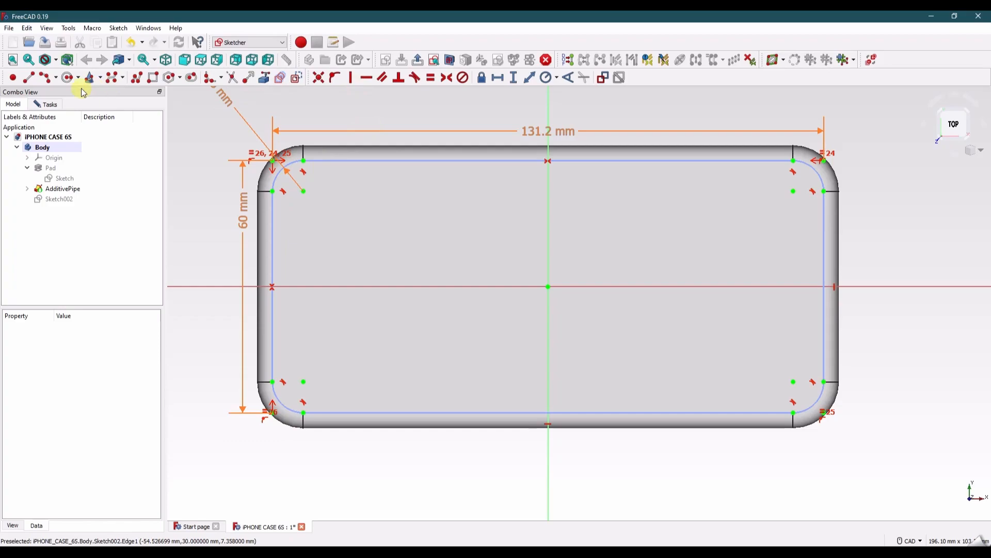
- Draw a rectangle close to the construction outline and move its upper and left edges outward over the body's rounded border
click(136, 78)
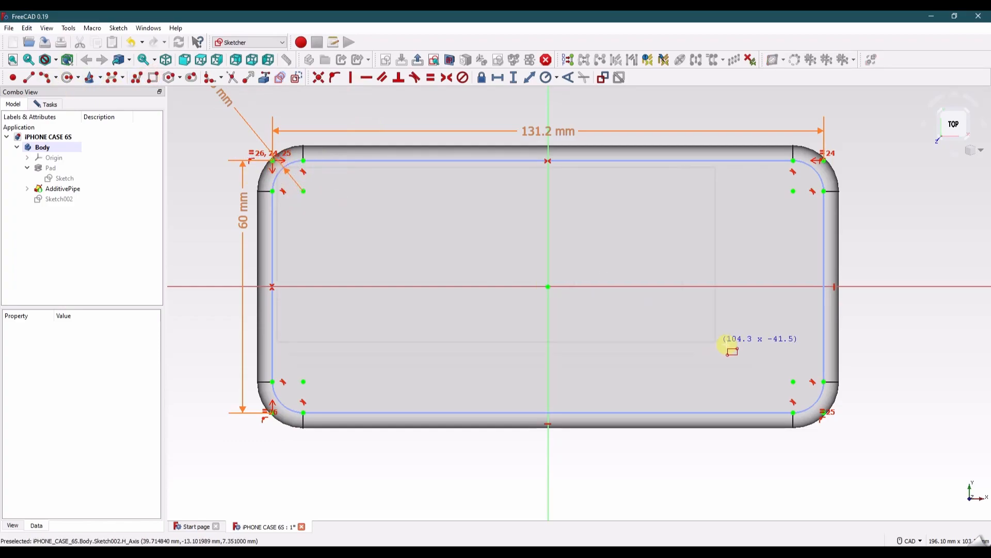
click(824, 412)
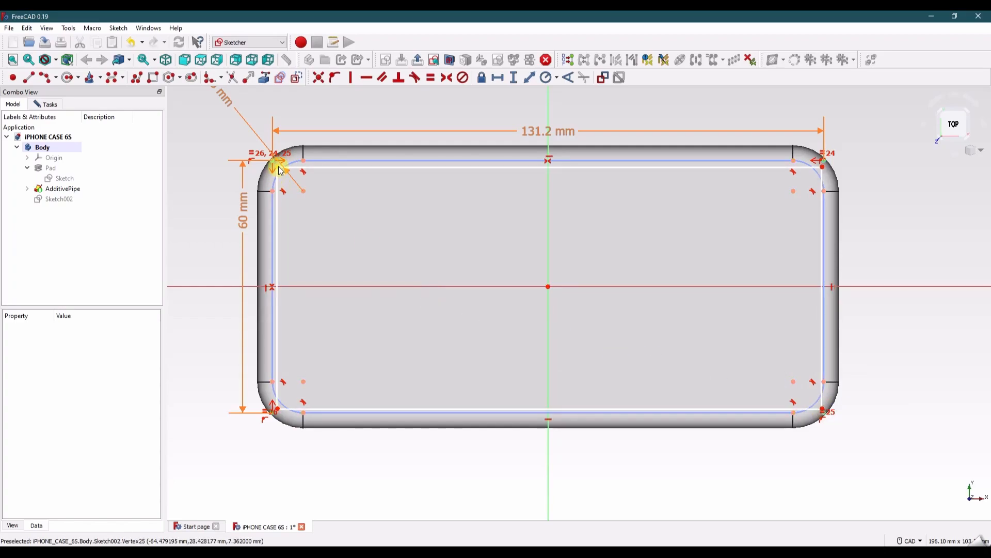
drag(308, 167, 308, 150)
drag(278, 229, 262, 226)
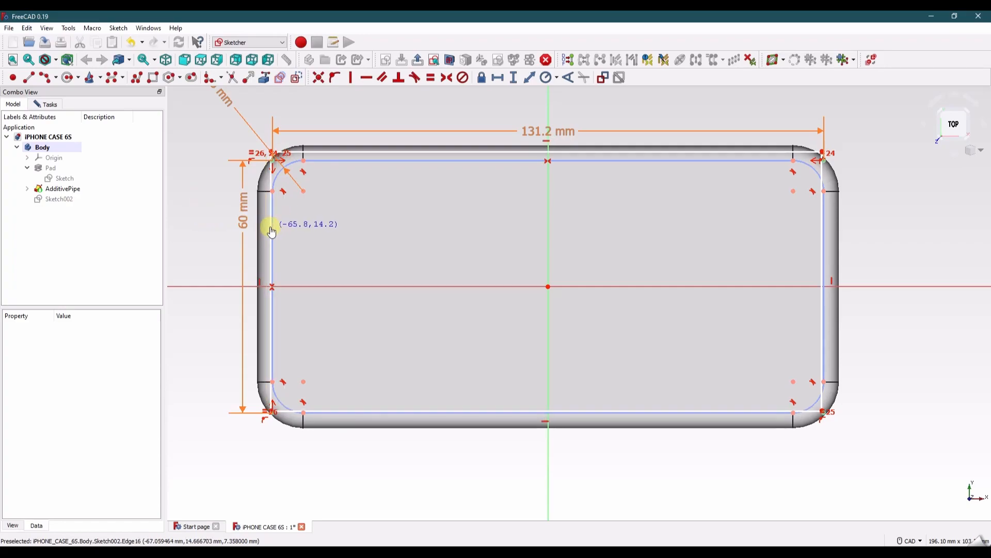
click(198, 200)
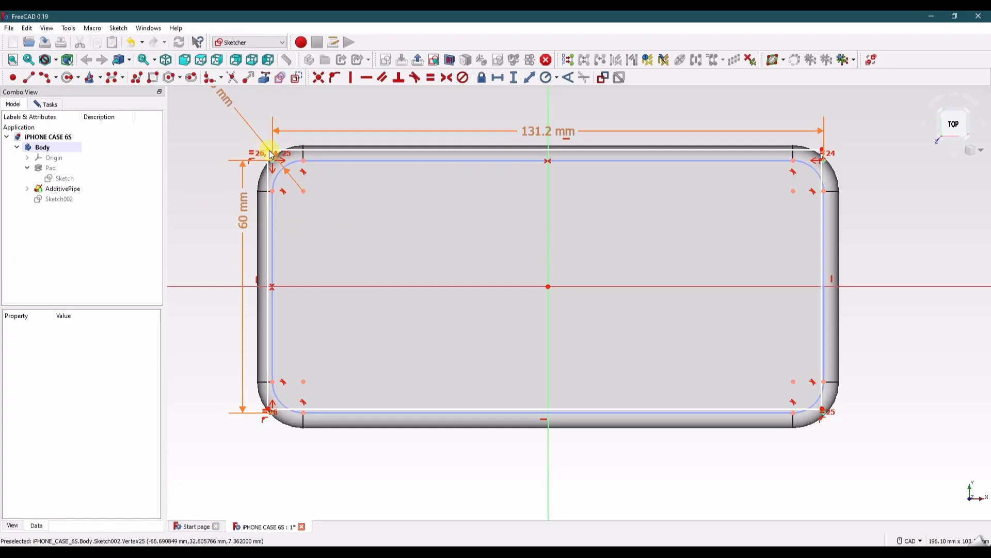
- Constrain the rectangle's two upper corners symmetrically about the vertical axis and remove the redundant constraint
click(268, 150)
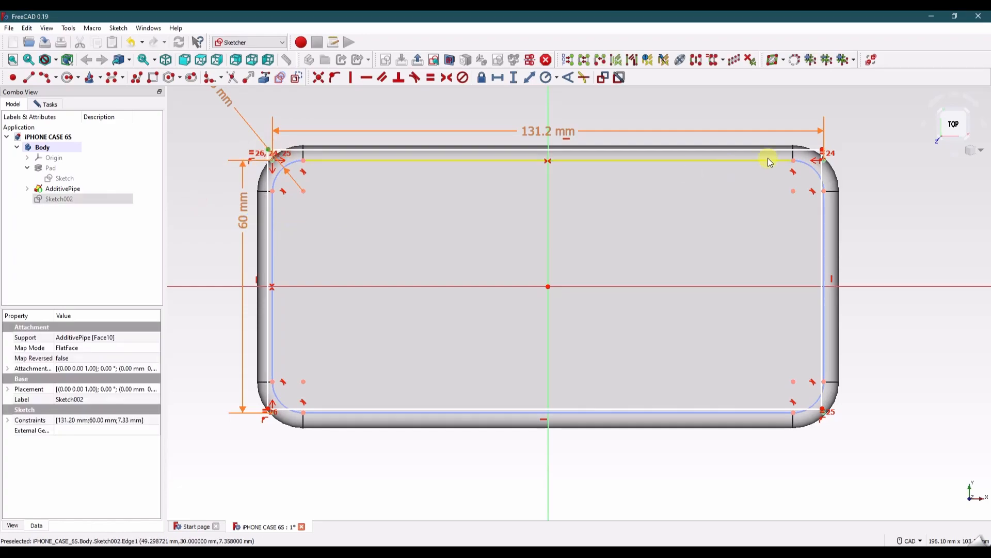
click(822, 151)
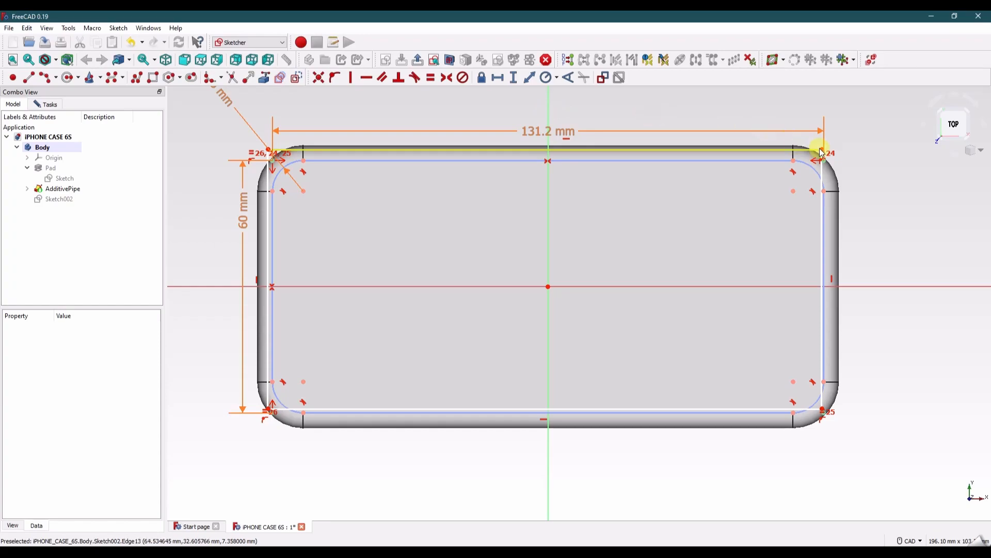
scroll(823, 153, up, 2)
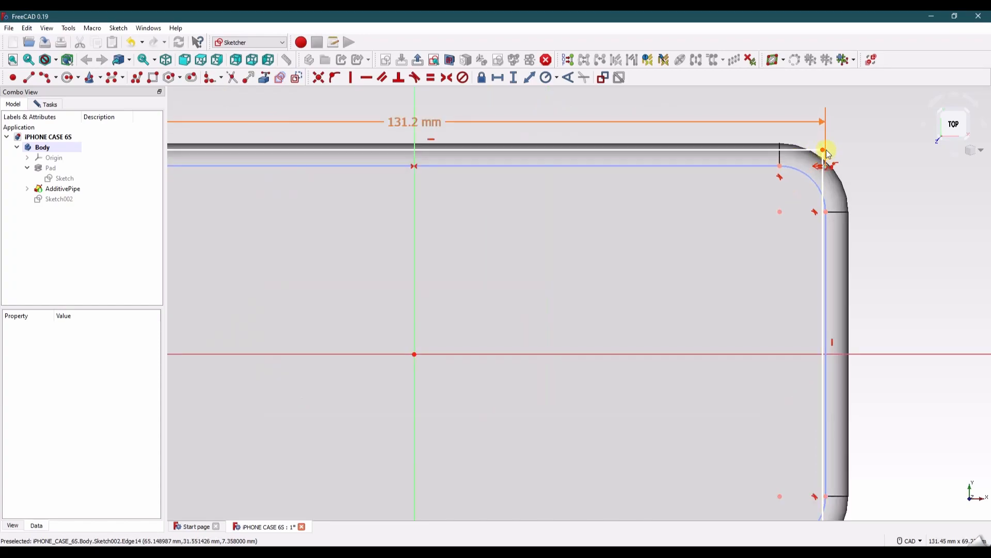
click(824, 157)
middle_drag(438, 195, 651, 206)
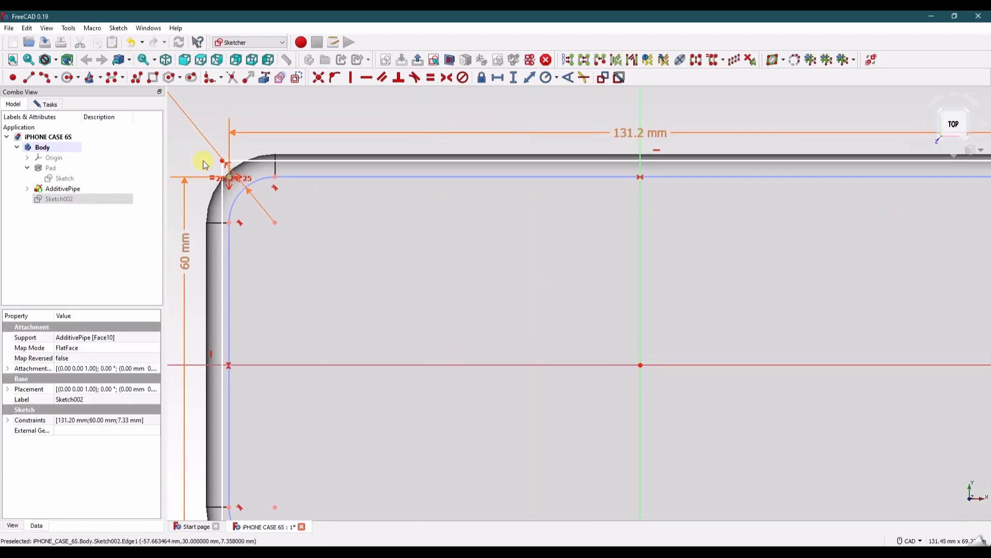
click(640, 105)
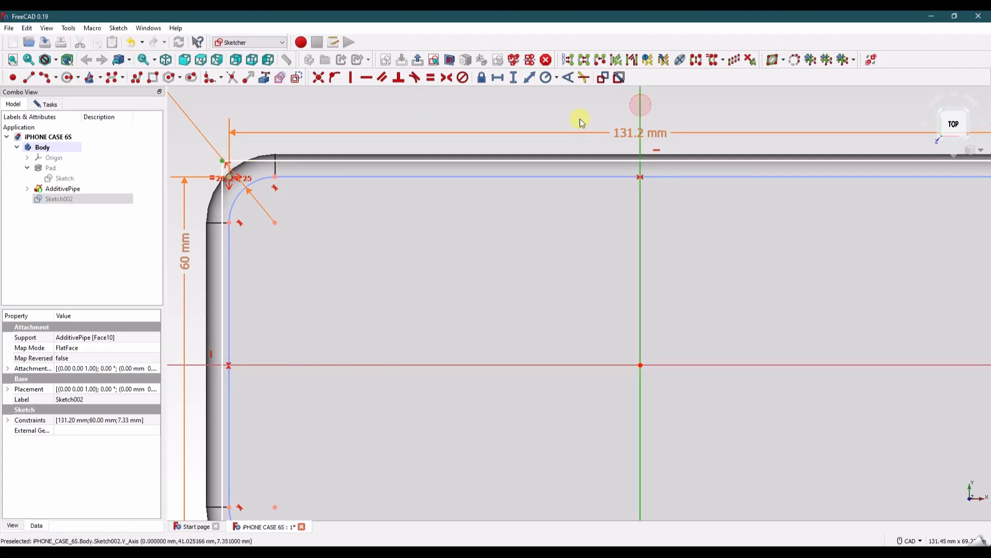
click(446, 77)
click(47, 104)
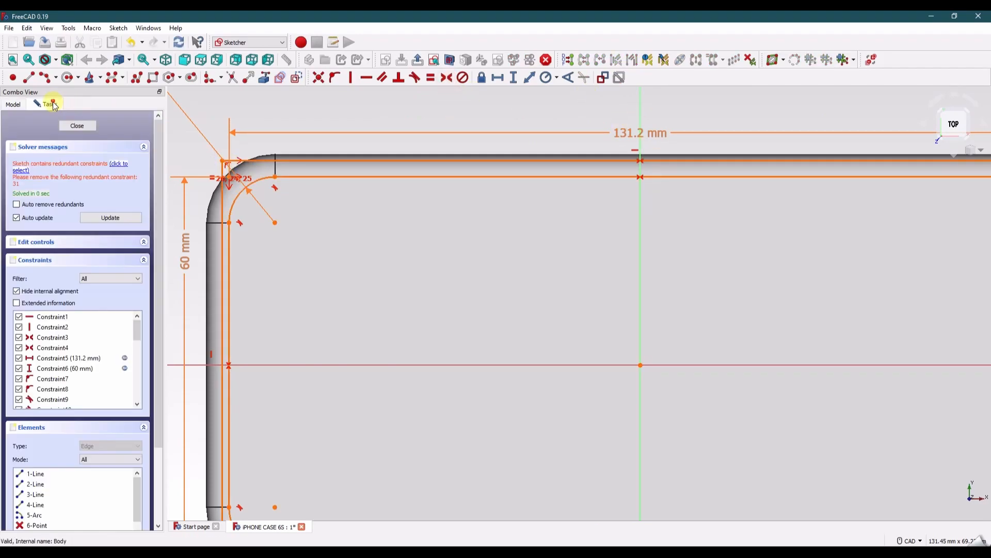
click(124, 167)
key(Delete)
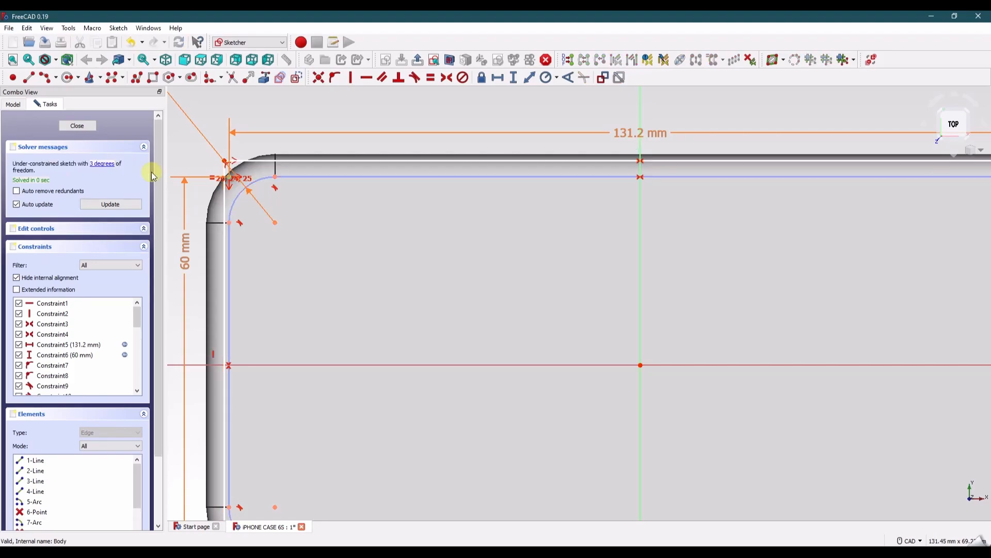
- Constrain the rectangle's two left corners symmetrically about the horizontal axis and delete the redundant constraint
click(226, 162)
middle_drag(320, 261, 401, 154)
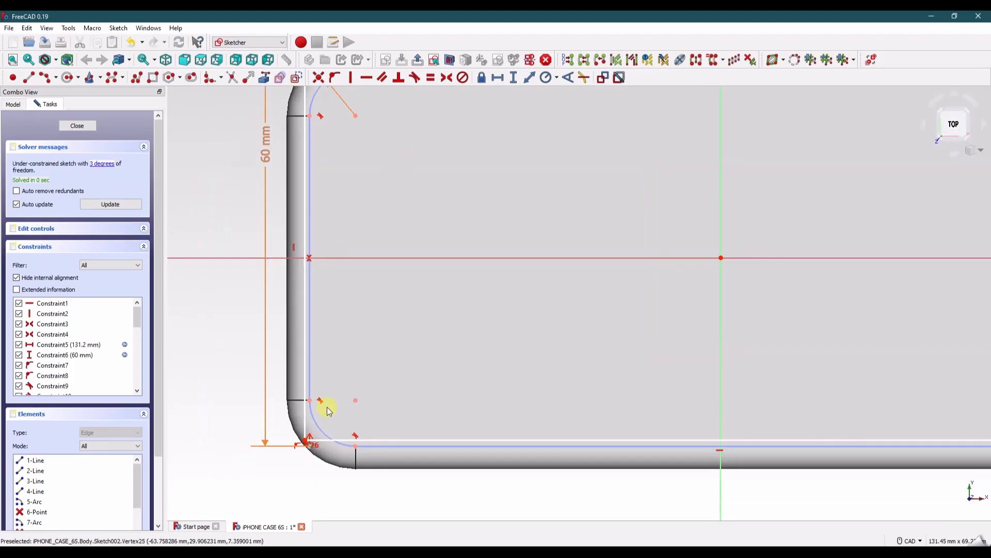
click(306, 440)
click(243, 258)
click(446, 78)
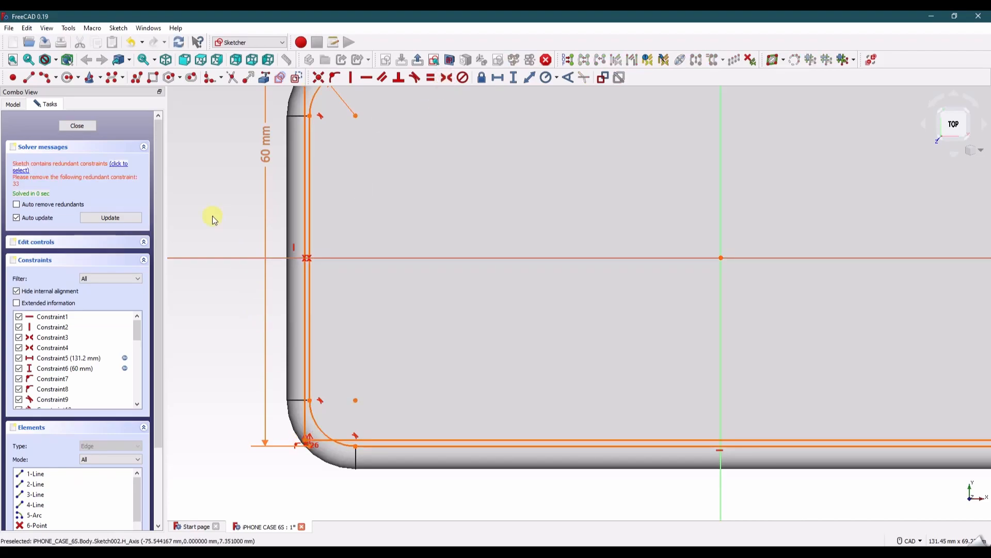
click(121, 166)
key(Delete)
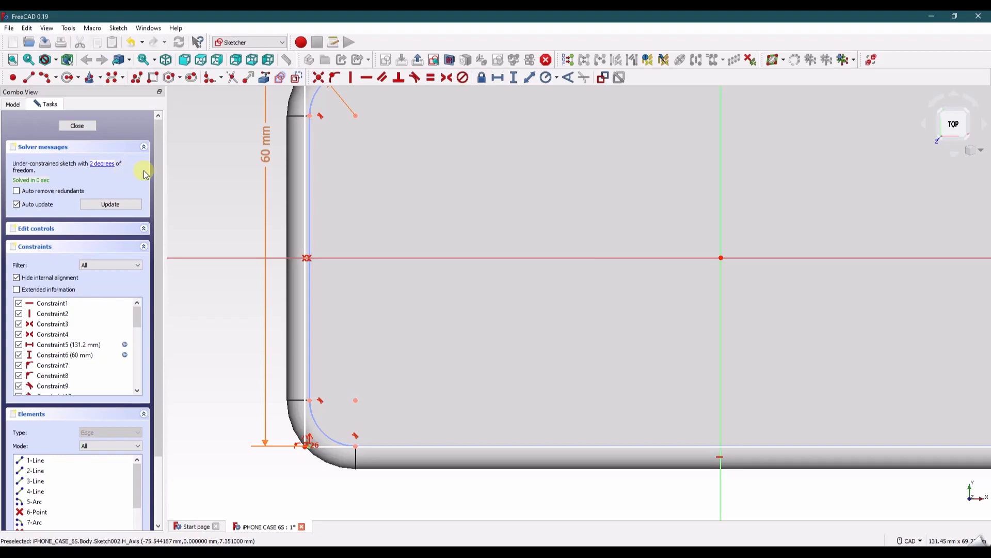
- Fillet the rectangle's upper-left and upper-right corners with small arcs using the sketch Fillet tool
scroll(273, 189, up, 5)
middle_drag(279, 189, 252, 319)
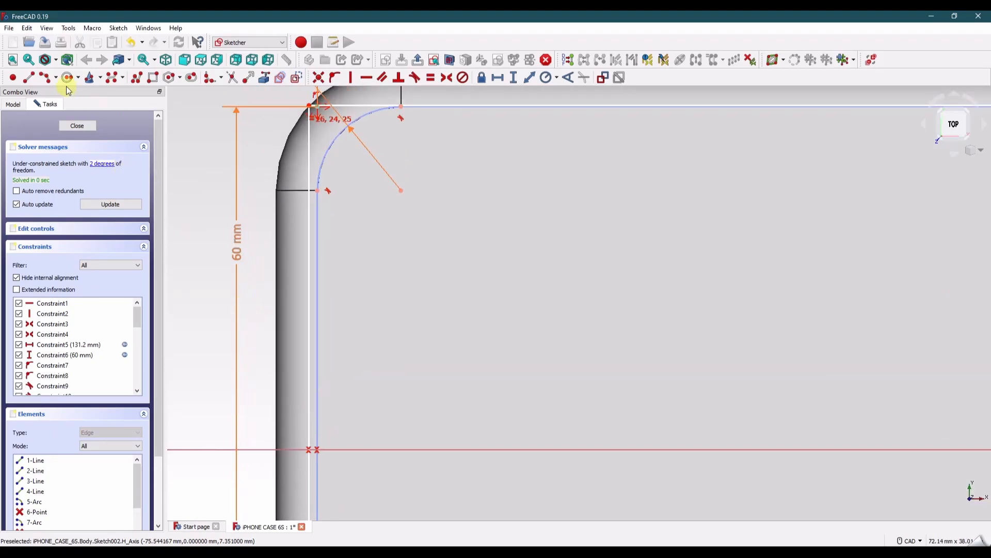
click(210, 77)
click(311, 136)
click(348, 105)
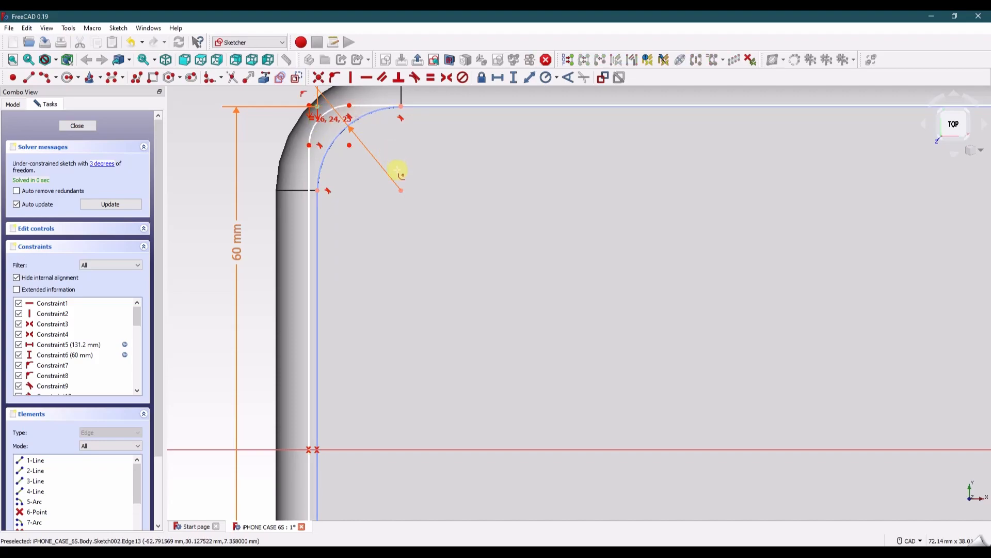
scroll(411, 186, up, 6)
scroll(433, 198, down, 5)
scroll(402, 213, down, 3)
mouse_move(571, 226)
middle_down()
mouse_move(248, 222)
mouse_move(359, 233)
mouse_move(234, 237)
middle_up()
click(791, 150)
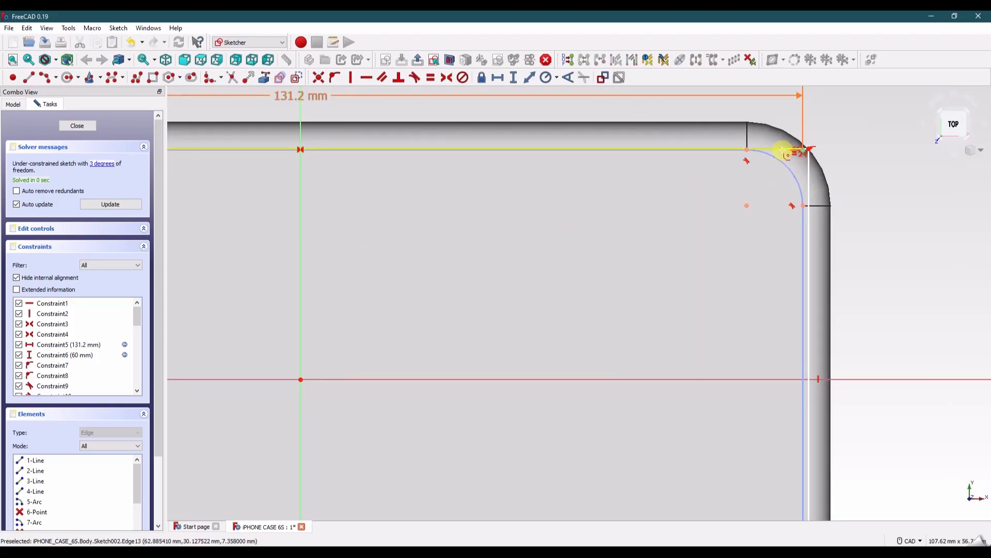
click(811, 174)
- Fillet the rectangle's lower-right and lower-left corners with similarly small arcs
middle_drag(693, 407, 708, 151)
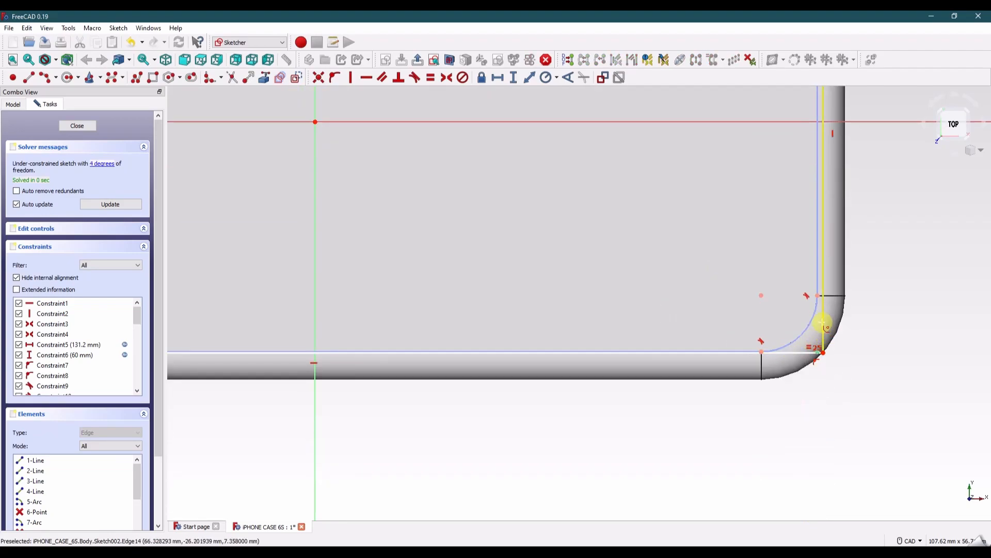
click(823, 323)
click(800, 354)
middle_drag(412, 301, 716, 313)
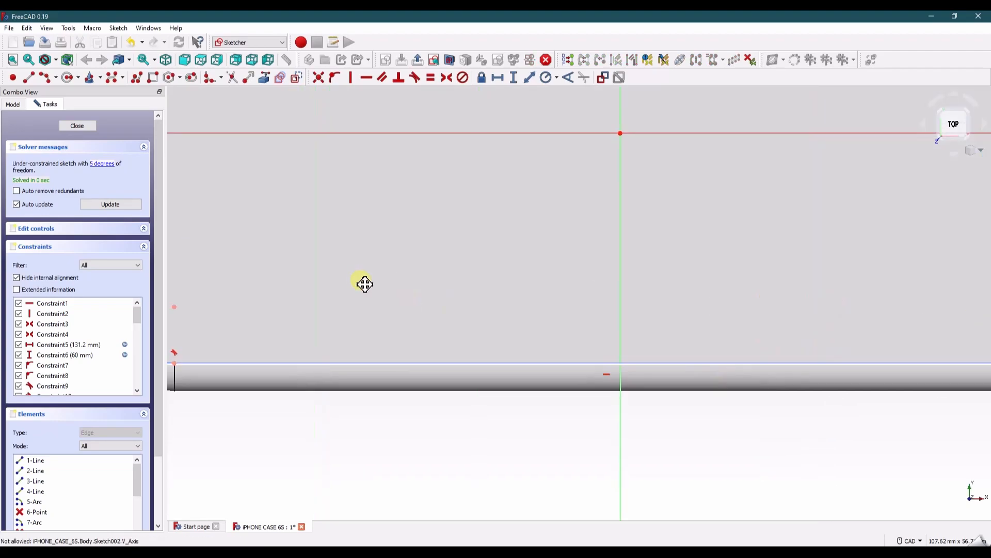
middle_drag(364, 284, 676, 273)
click(453, 353)
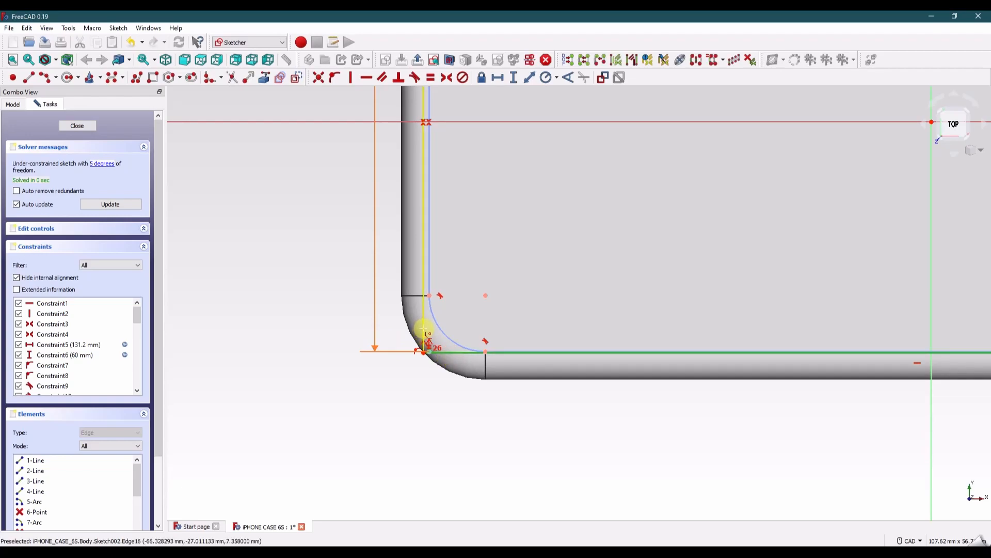
click(423, 328)
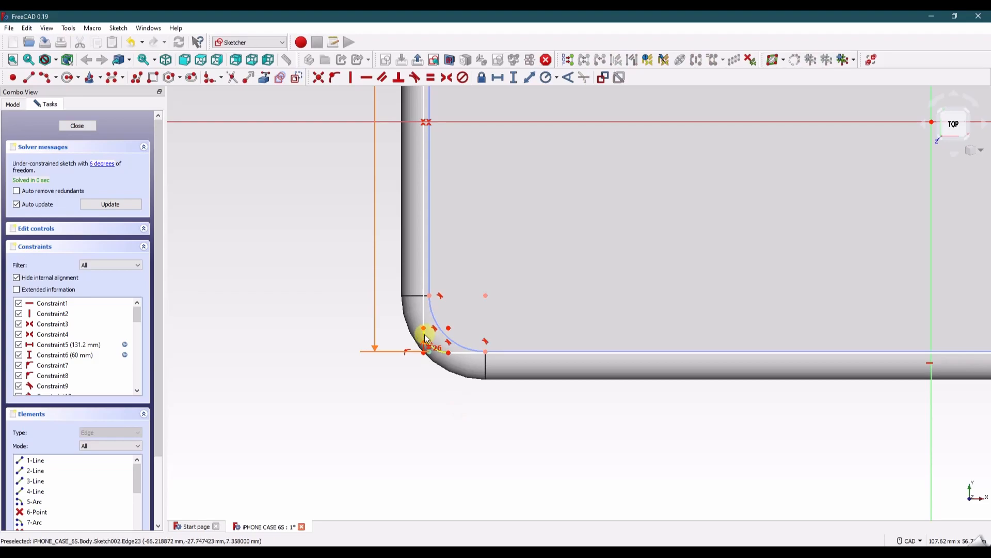
click(425, 335)
middle_drag(796, 315, 178, 377)
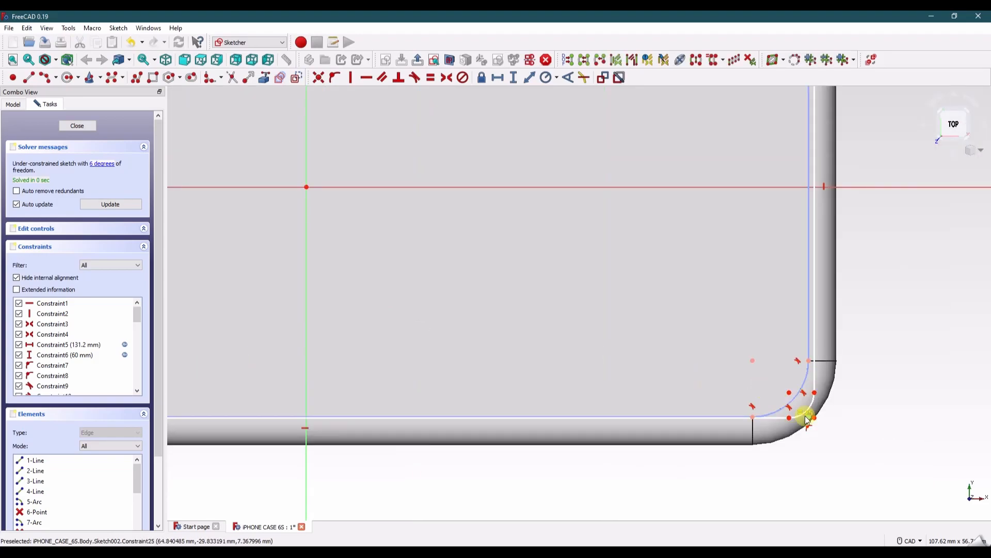
middle_drag(699, 207, 694, 351)
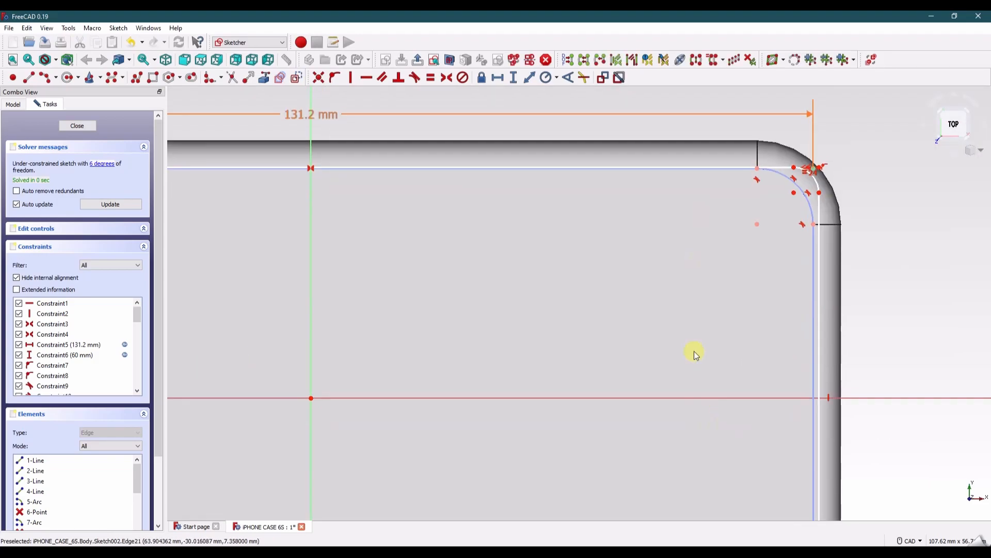
click(814, 180)
mouse_move(418, 252)
middle_down()
mouse_move(780, 308)
mouse_move(602, 255)
middle_up()
click(349, 252)
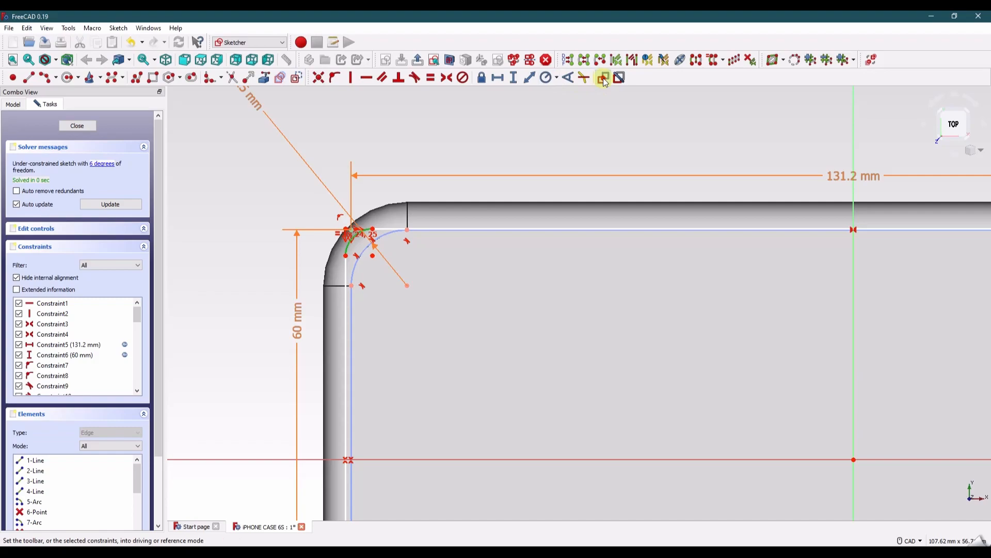
click(557, 78)
click(573, 91)
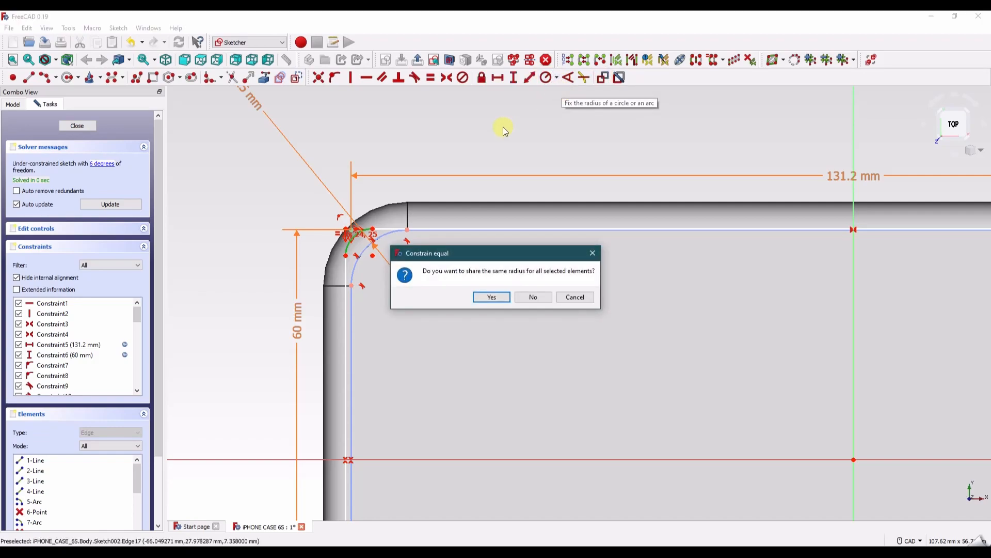
key(Return)
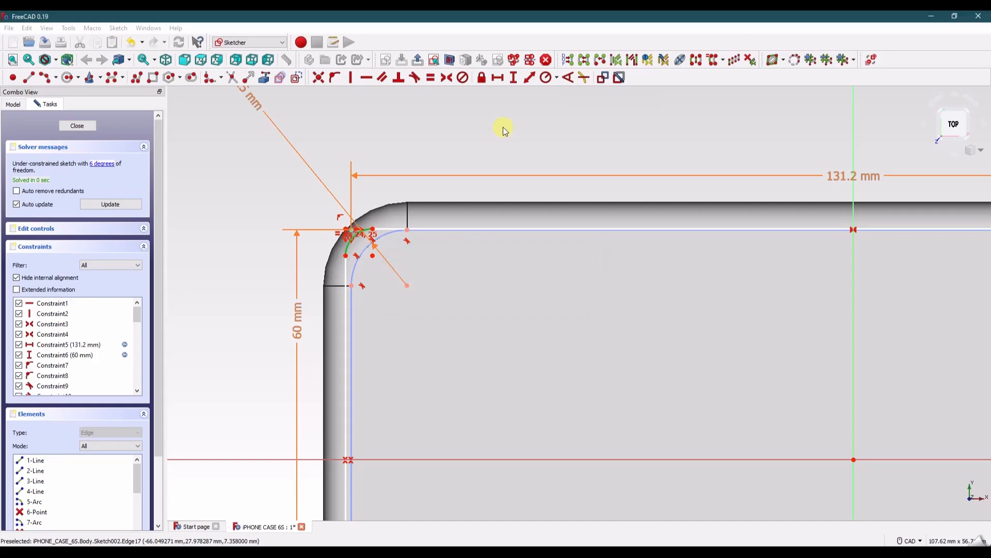
click(535, 309)
- Delete the construction outline's corner radius constraint and make the centres of the two upper-left corner arcs coincident
click(260, 106)
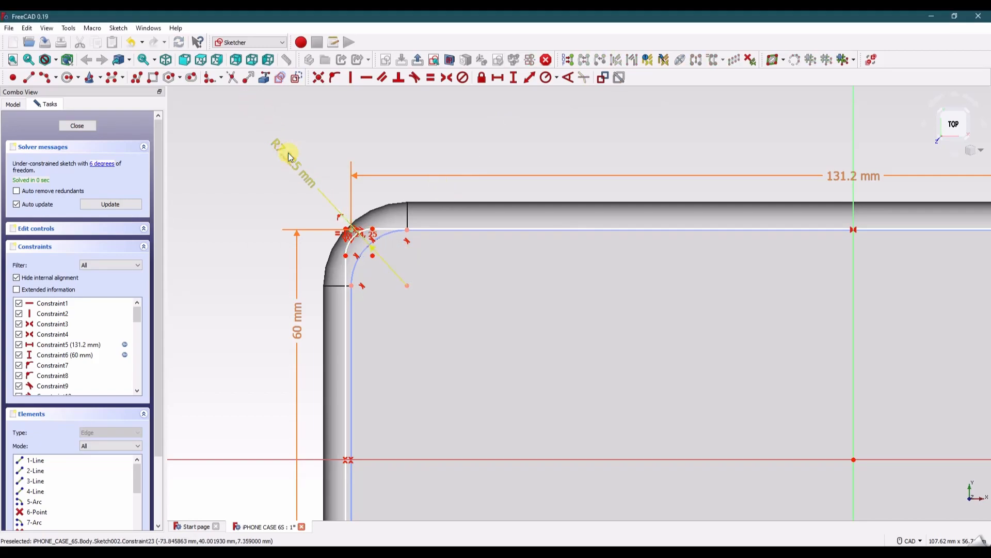
click(289, 158)
key(Delete)
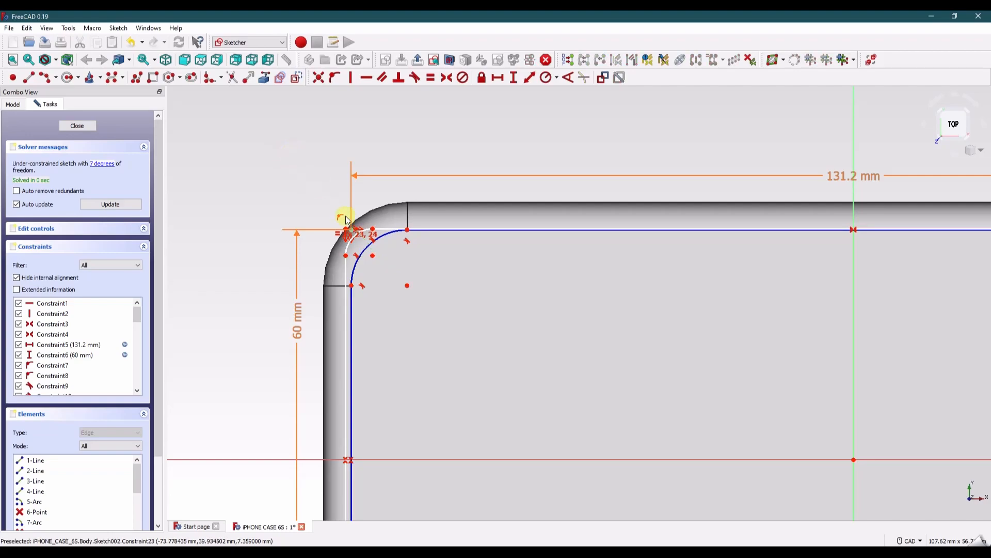
click(373, 257)
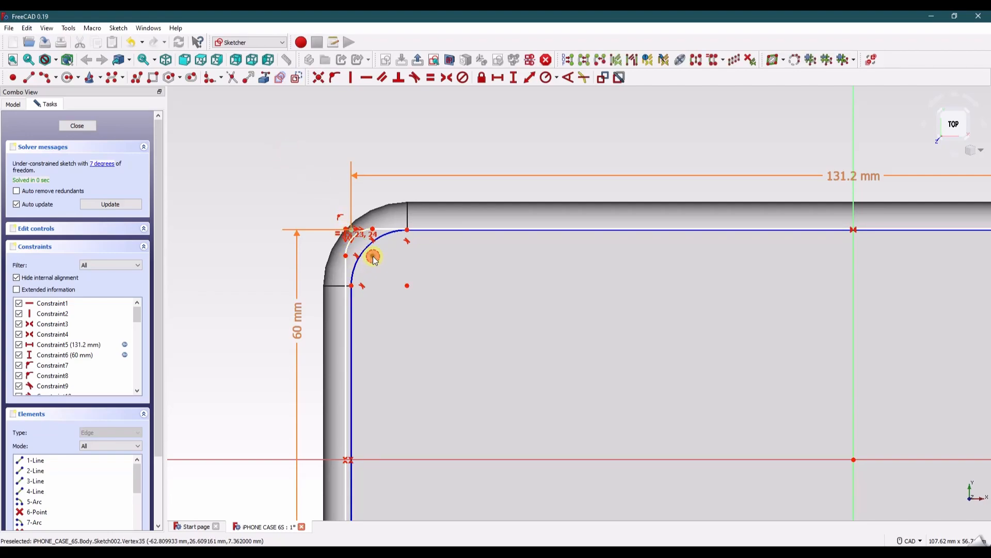
click(409, 287)
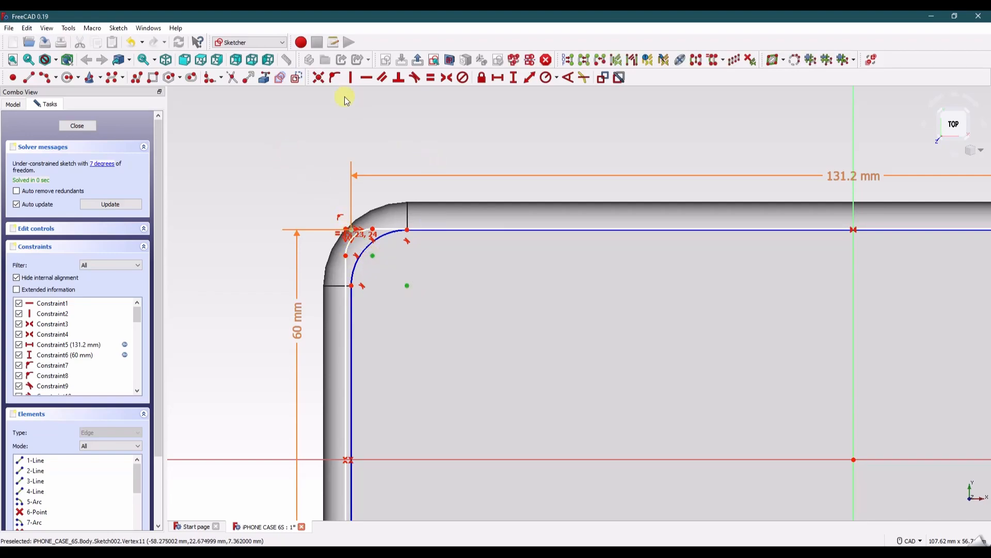
click(320, 78)
- Set a 1 mm vertical distance between the upper endpoints of the two upper-left corner arcs and place the dimension above the outline
drag(408, 228, 407, 216)
click(407, 230)
click(408, 216)
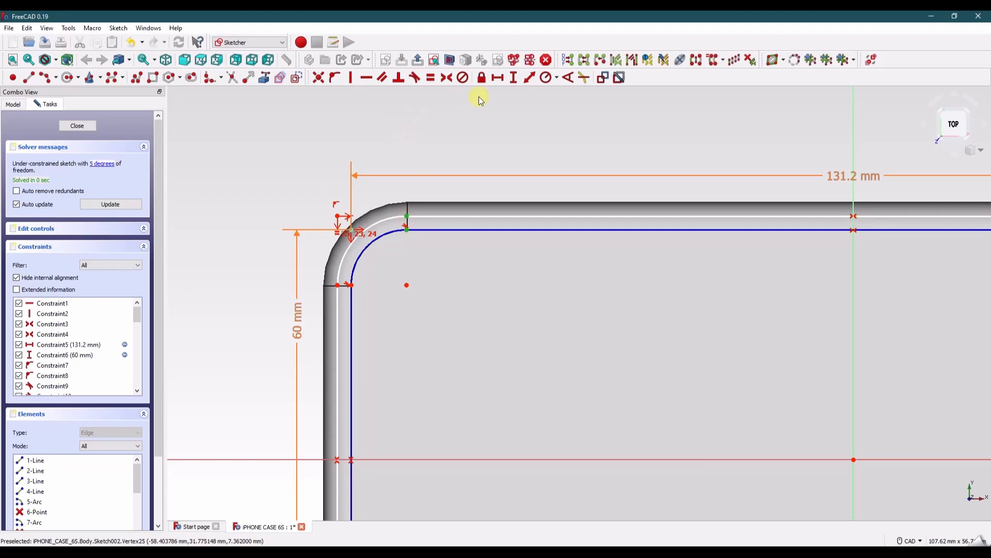
click(513, 79)
text(2)
key(Return)
drag(377, 217, 447, 113)
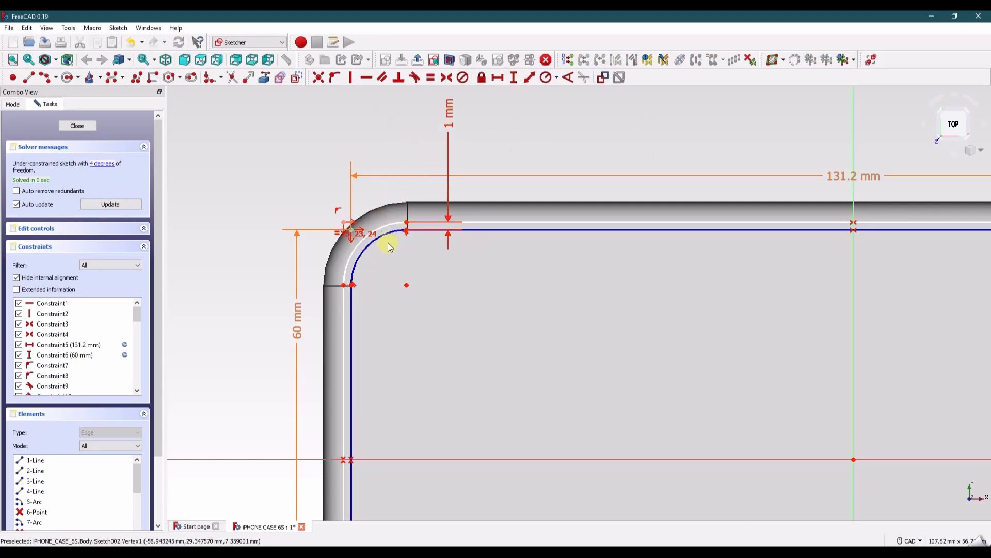
- Constrain the construction outline's upper-left corner arc to a radius of 7.325 mm and place its dimension outside the corner
drag(245, 260, 245, 254)
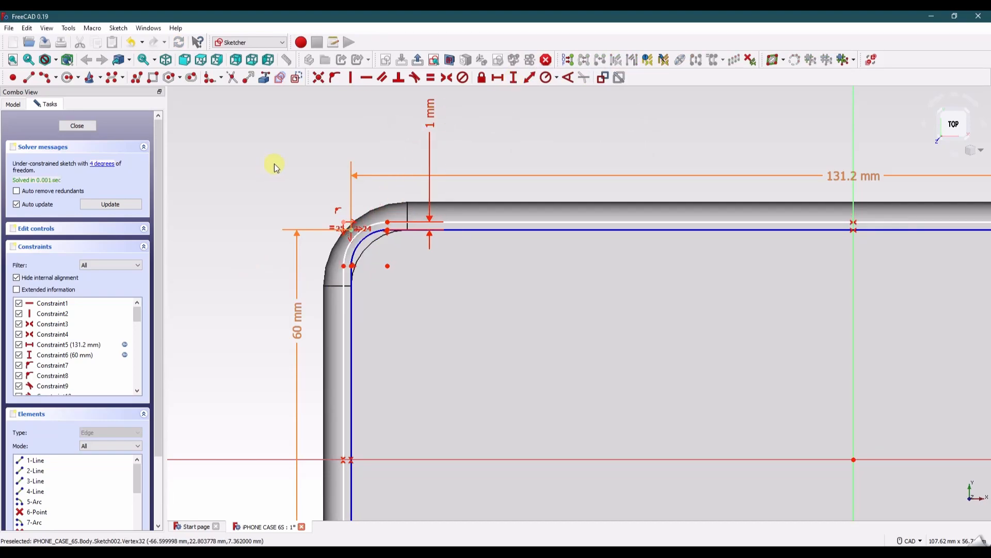
click(361, 241)
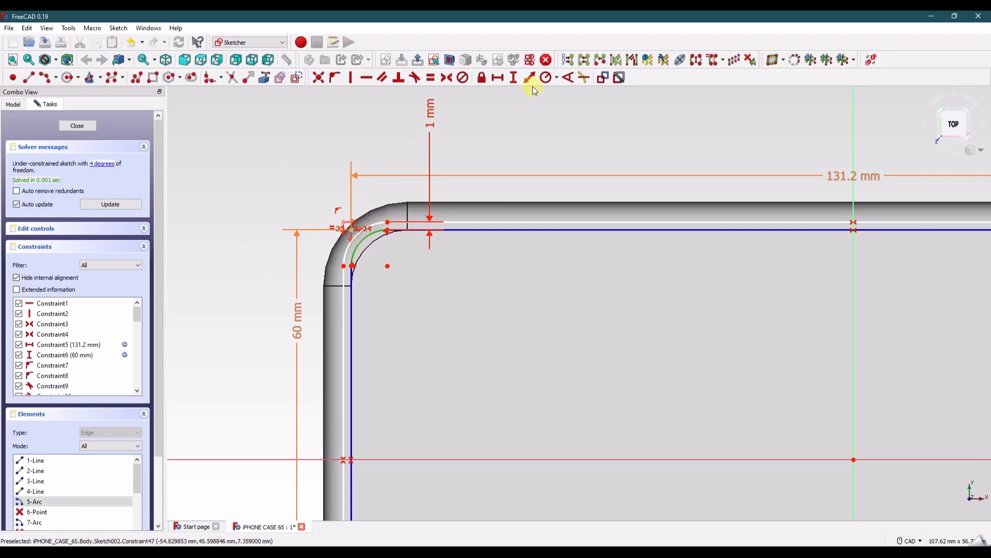
click(558, 78)
click(558, 90)
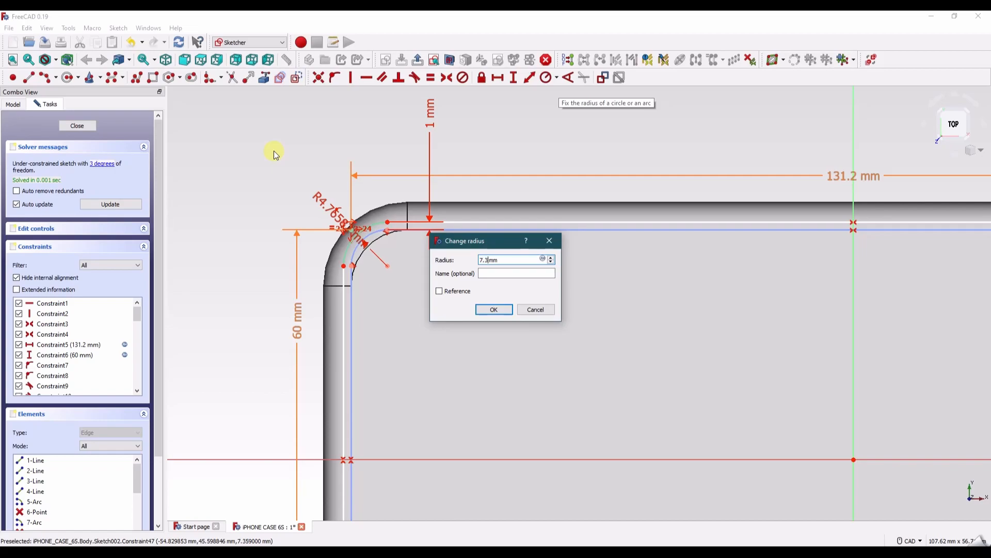
text(7.3)
key(Return)
drag(334, 216, 287, 144)
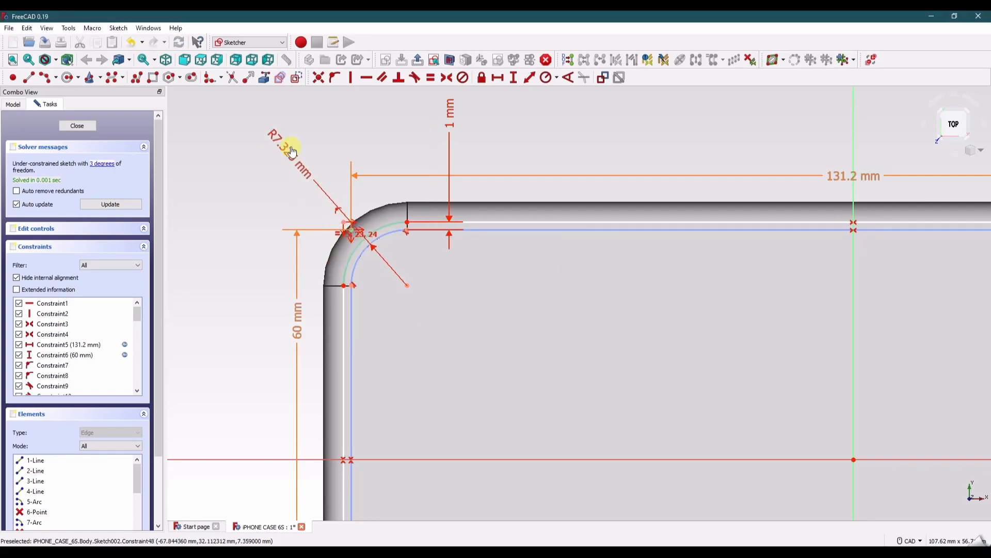
drag(408, 222, 500, 199)
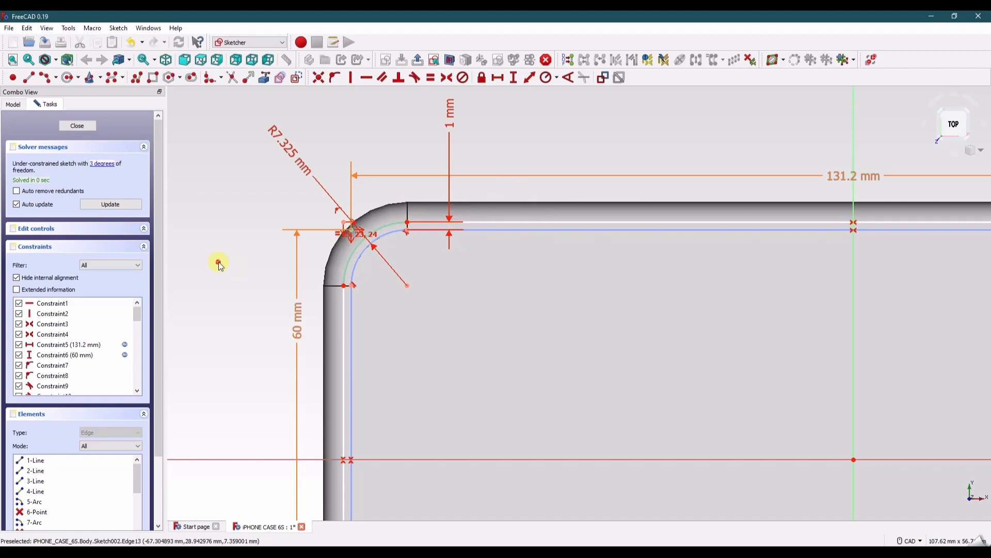
drag(343, 286, 338, 265)
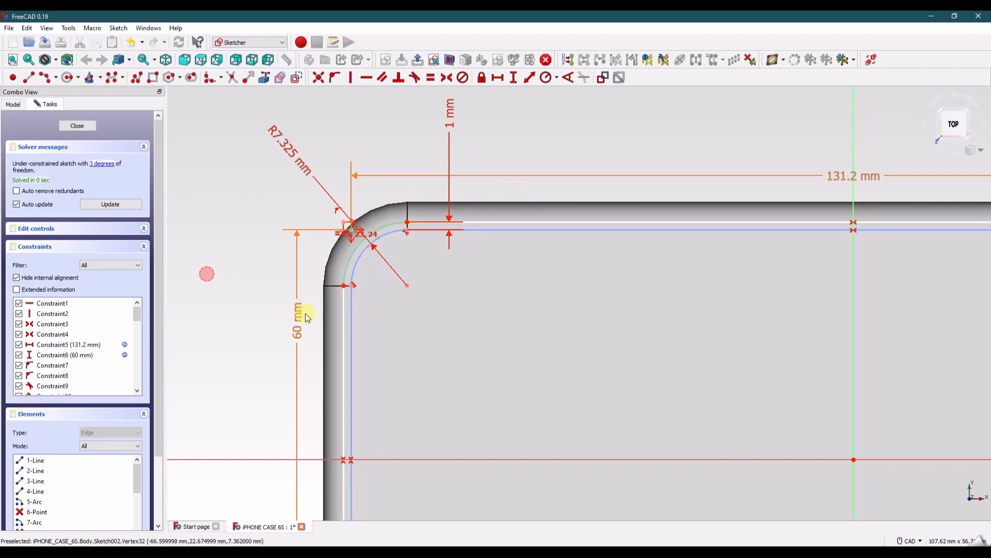
scroll(311, 312, down, 5)
scroll(373, 341, up, 2)
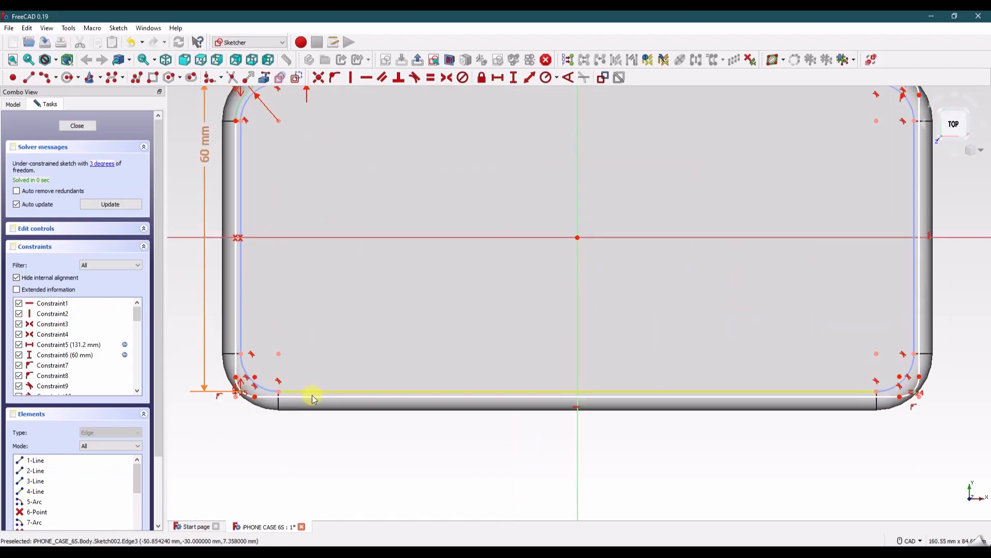
- Constrain the outer outline's corner arcs to equal radii and finish the top-face sketch
mouse_move(254, 397)
mouse_down()
mouse_move(268, 411)
mouse_move(248, 430)
mouse_up()
click(254, 396)
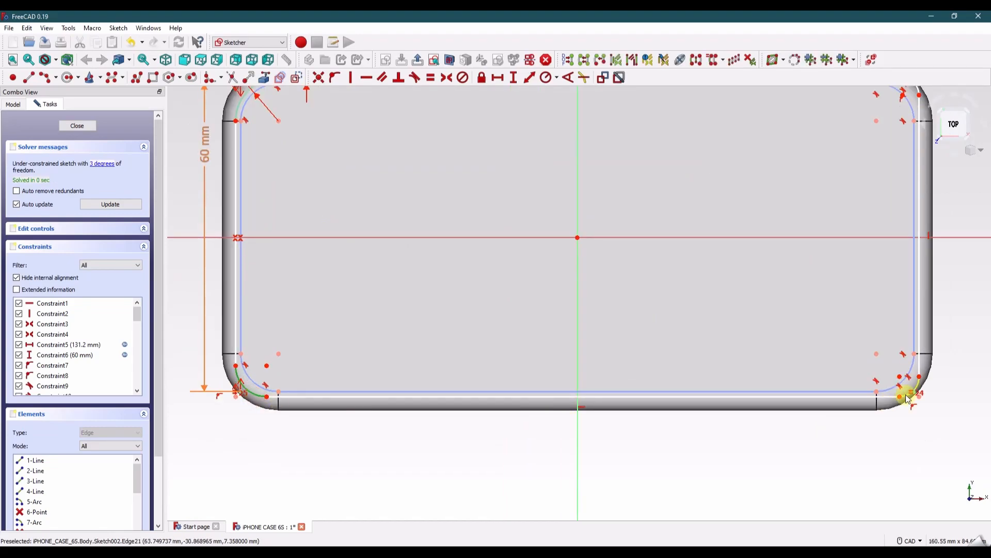
middle_drag(697, 268, 691, 332)
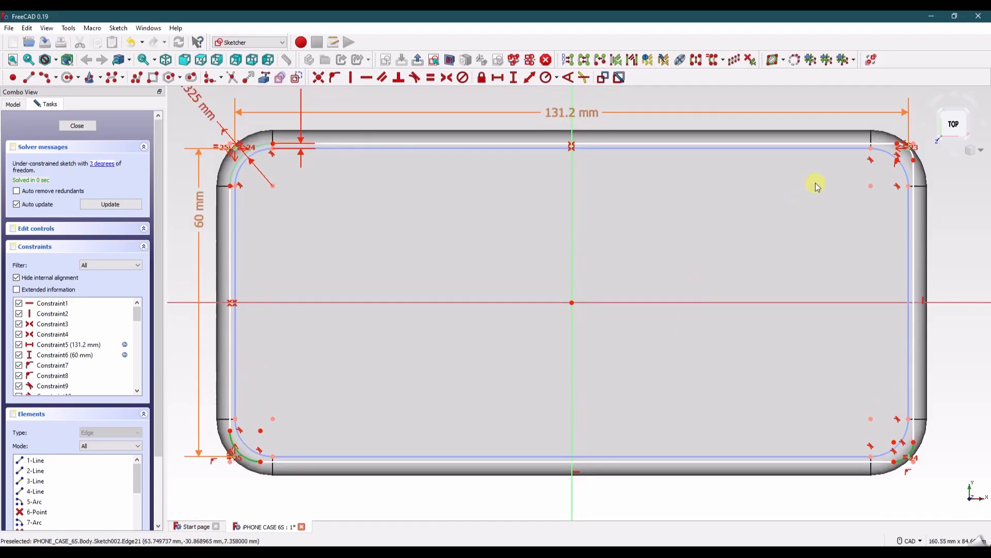
click(914, 154)
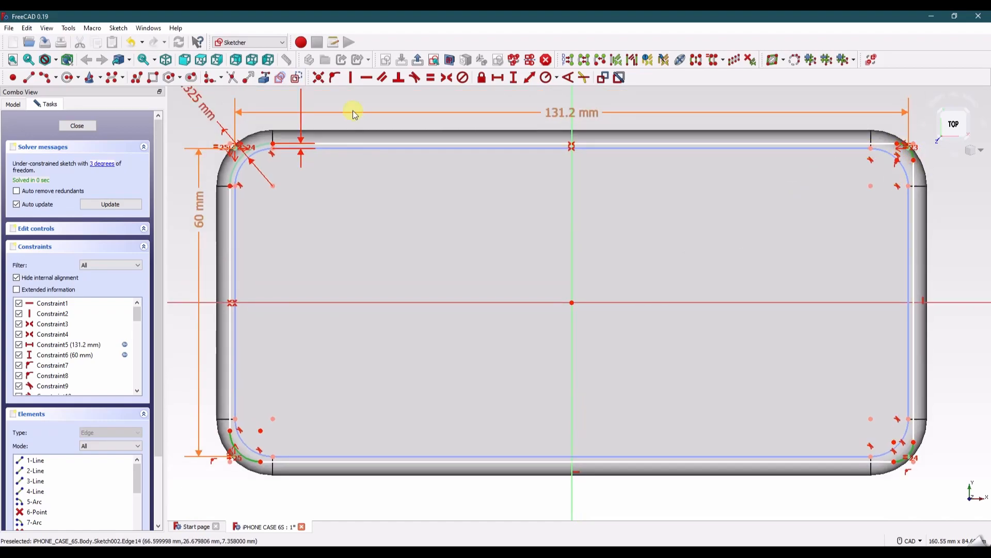
click(431, 77)
middle_drag(319, 204, 340, 258)
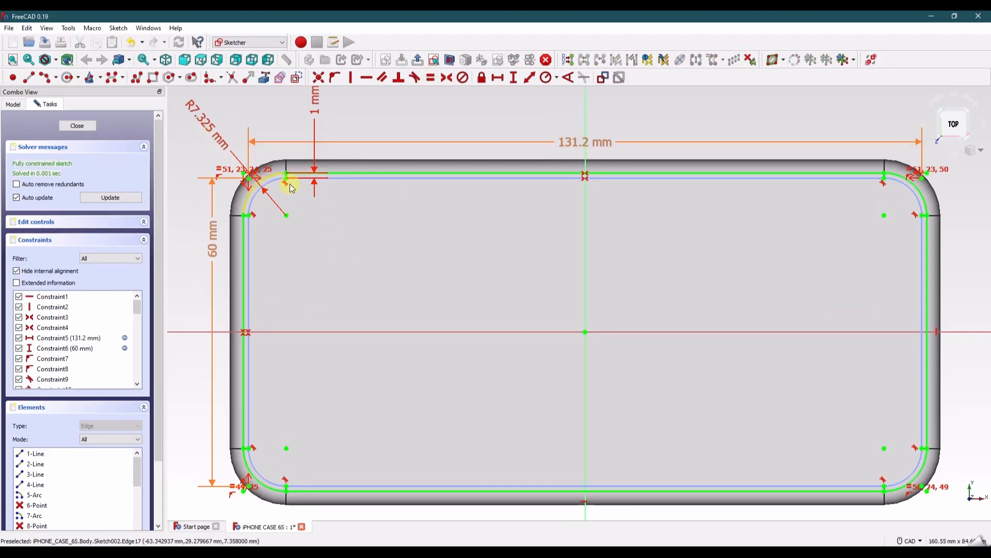
click(78, 126)
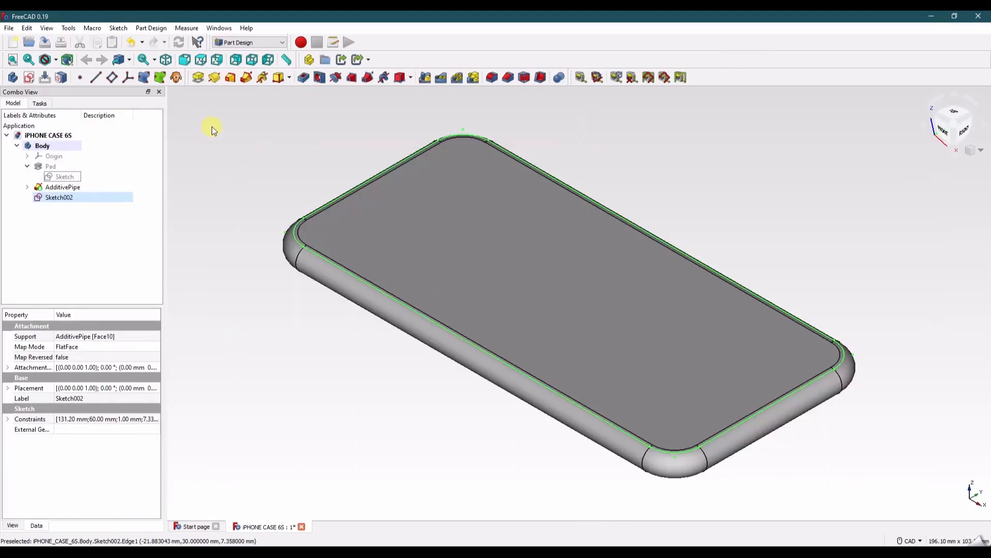
- Pad the top-face outline sketch with a length of 2 mm, symmetric to its plane
click(199, 77)
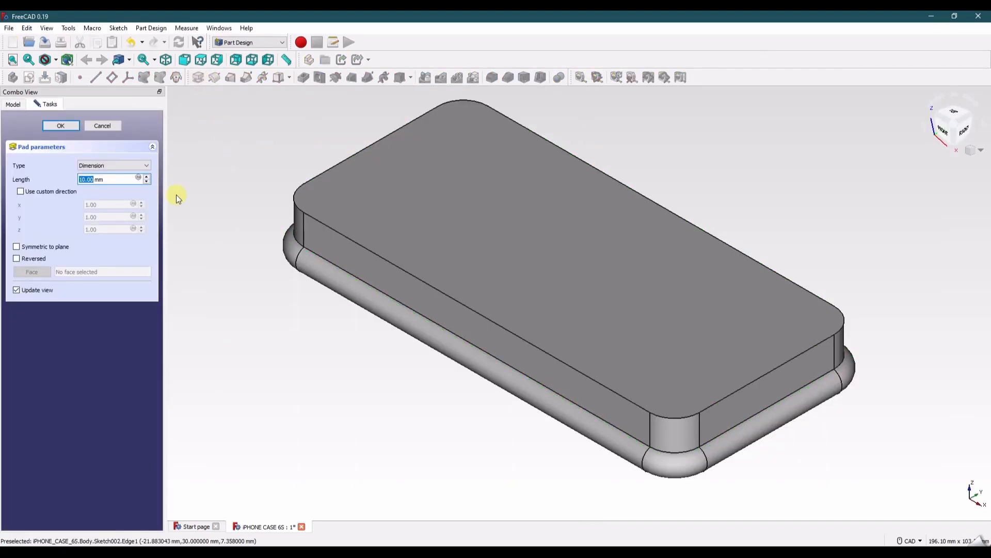
click(46, 248)
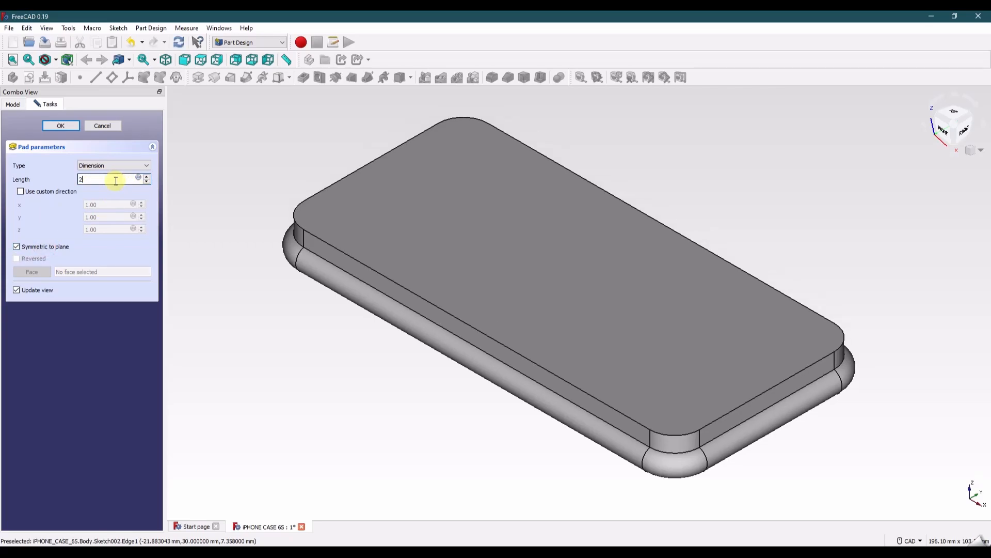
click(116, 180)
text(2)
key(Return)
- Reopen the new pad and compare its junction with the rounded rim from the right side, without and with symmetric-to-plane
right_click(57, 198)
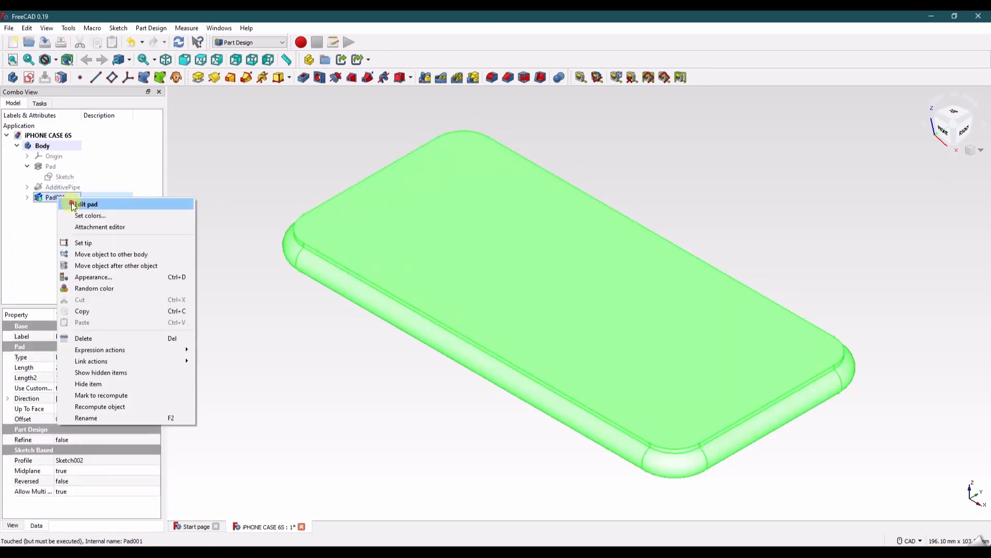
click(83, 205)
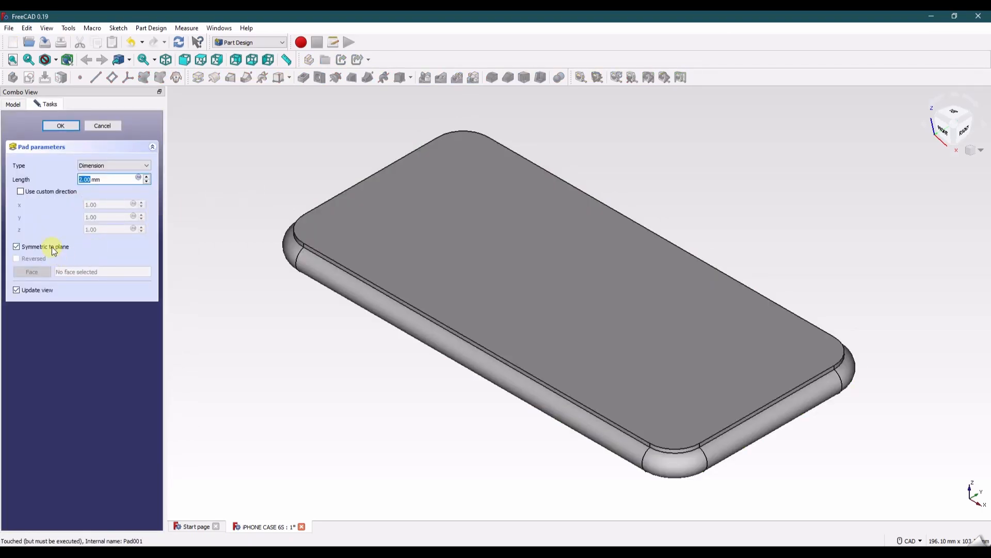
right_click(230, 309)
click(295, 311)
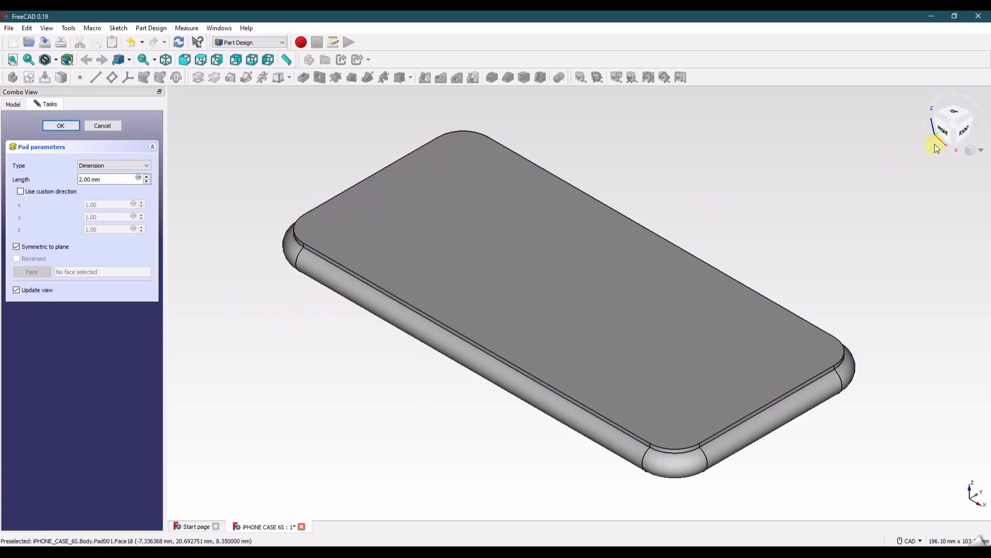
click(963, 129)
scroll(577, 312, up, 5)
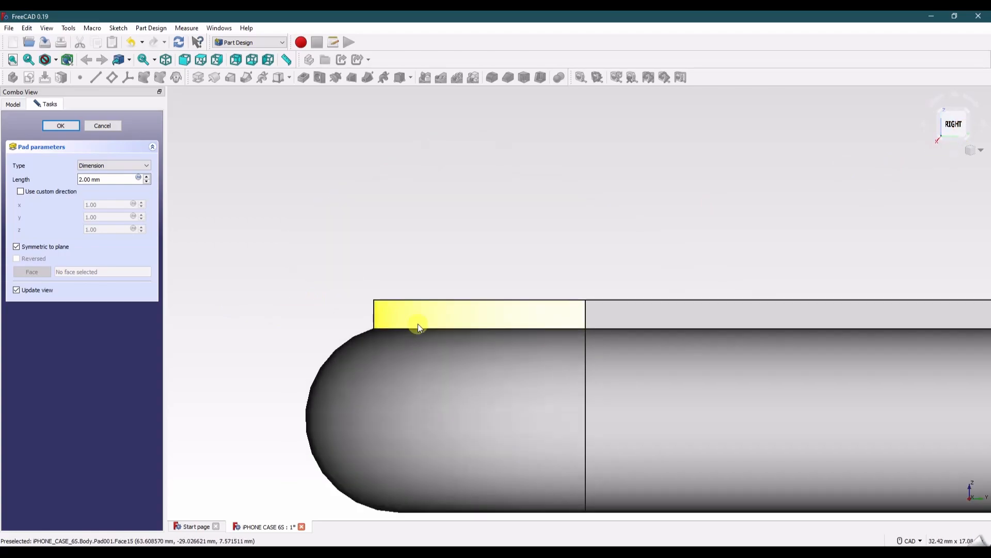
click(43, 247)
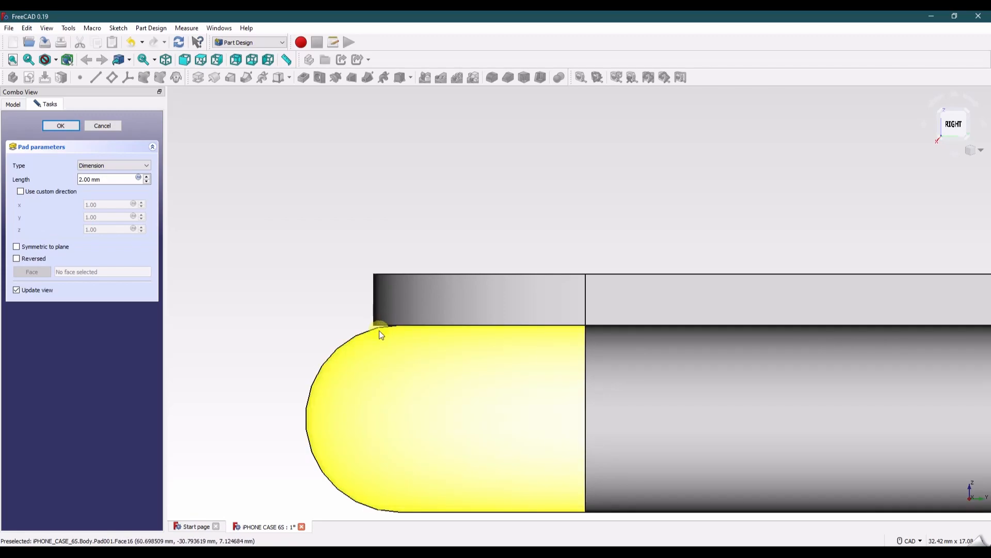
scroll(385, 327, up, 4)
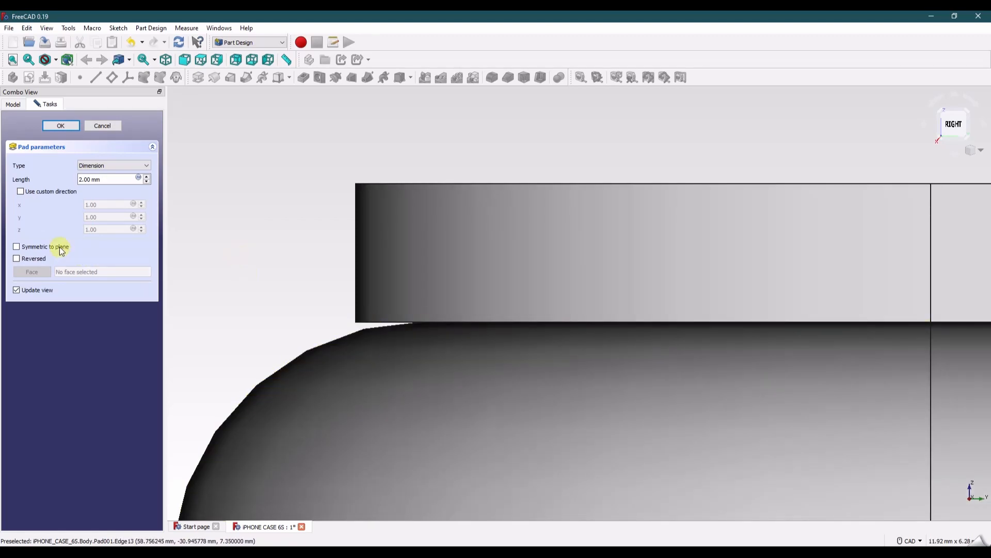
click(60, 247)
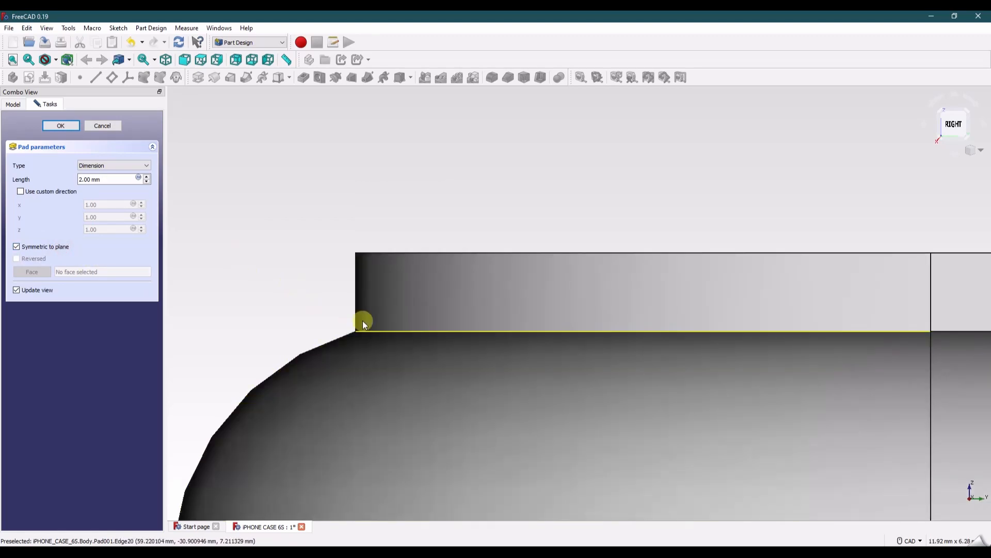
click(62, 126)
- Collapse the finished body in the model tree and save the document
click(978, 155)
click(953, 184)
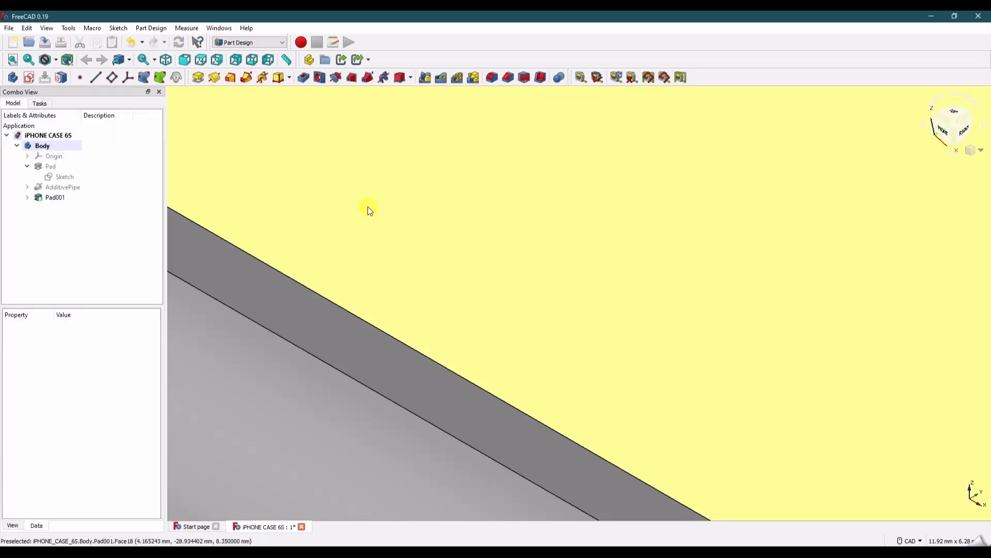
scroll(367, 207, down, 14)
middle_drag(572, 146, 676, 281)
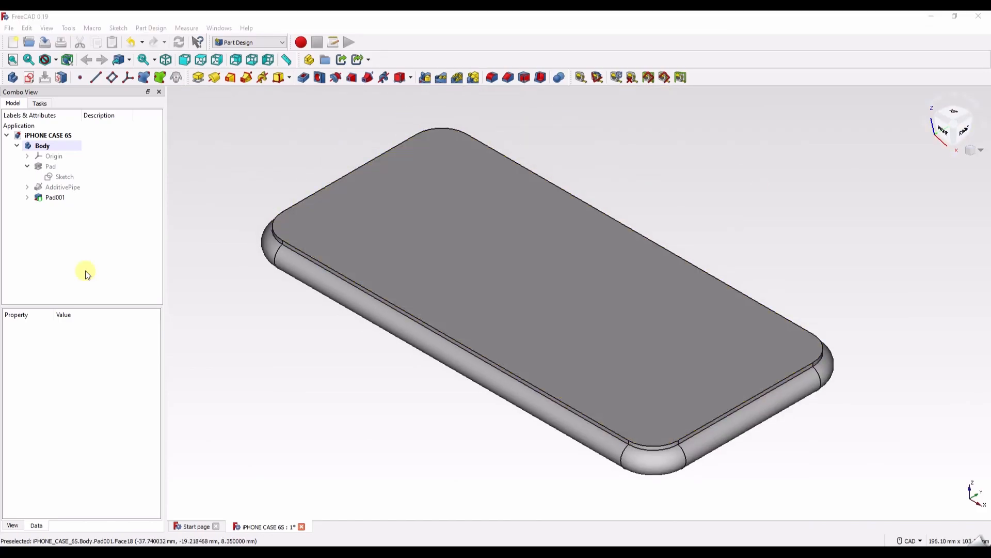
click(17, 146)
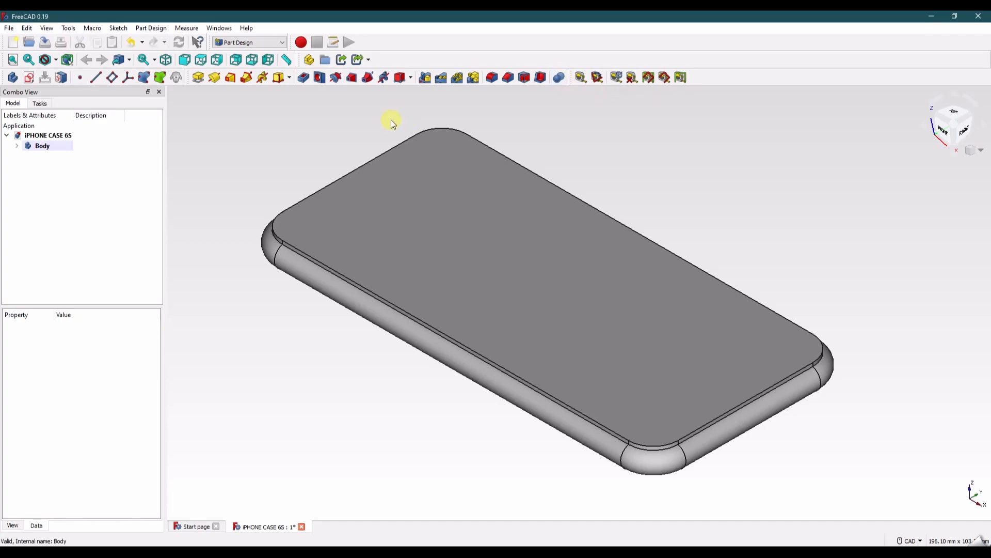
click(45, 42)
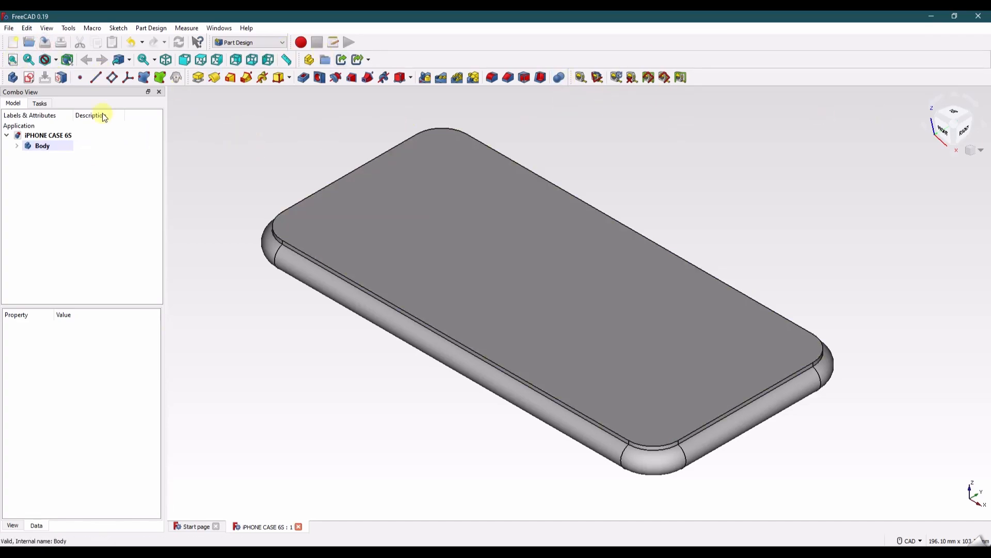
- Create a second body and start a sketch on its YZ plane
click(38, 103)
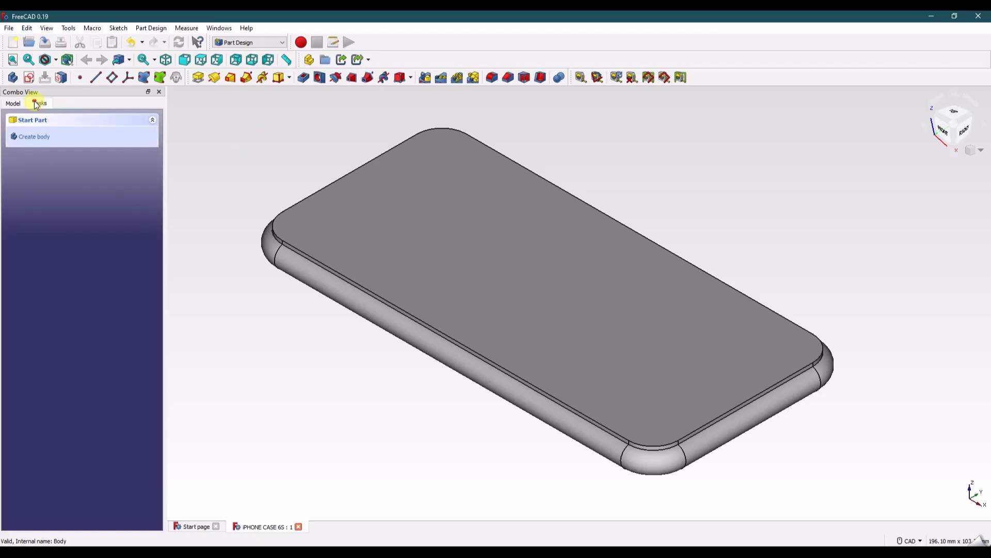
click(44, 141)
click(43, 141)
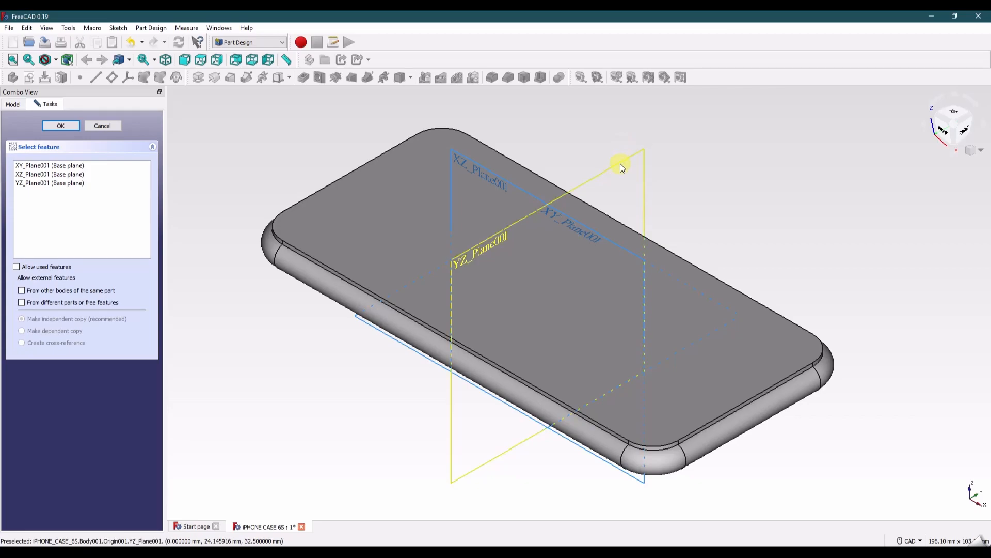
click(621, 163)
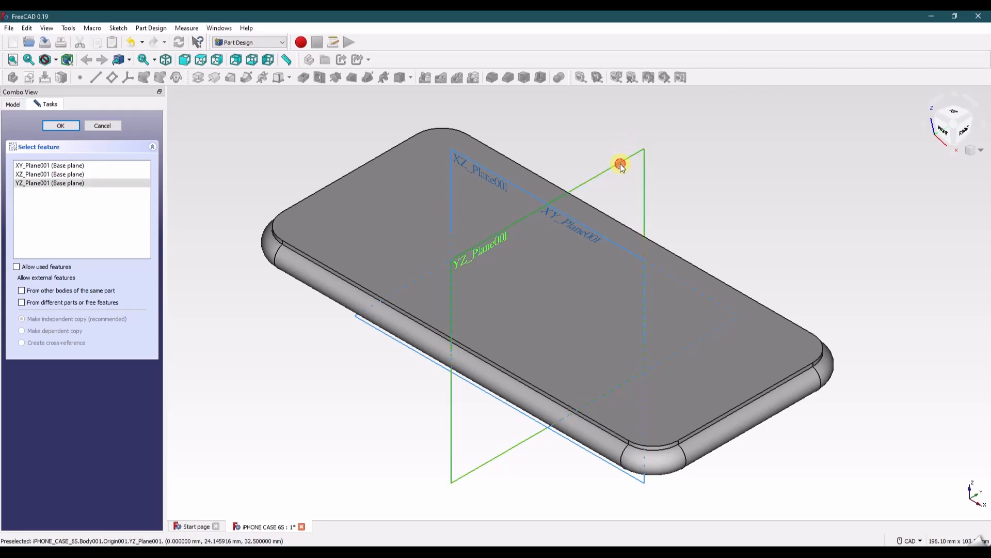
click(63, 127)
- Draw a rectangle enclosing the phone's end profile, with its lower edge below the horizontal axis
click(153, 78)
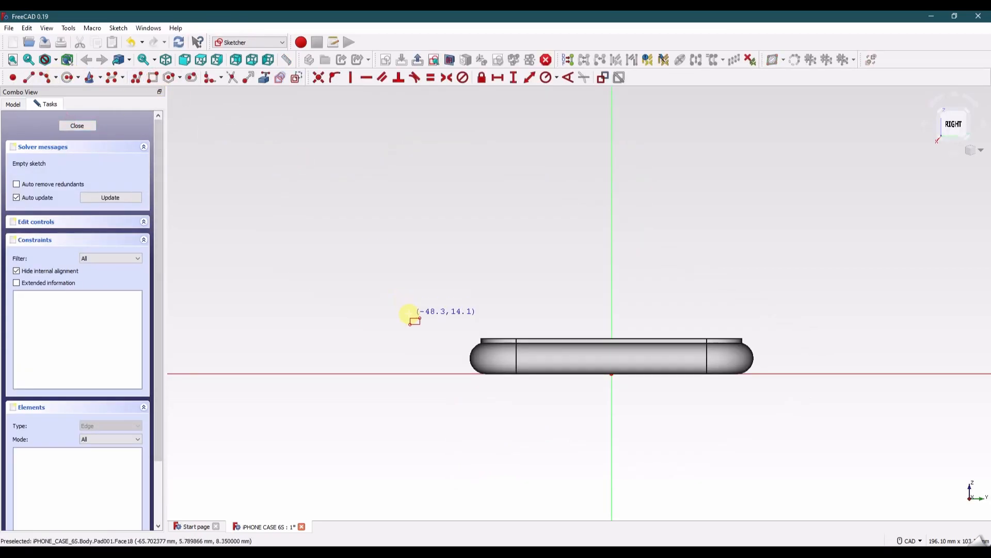
click(437, 323)
click(778, 389)
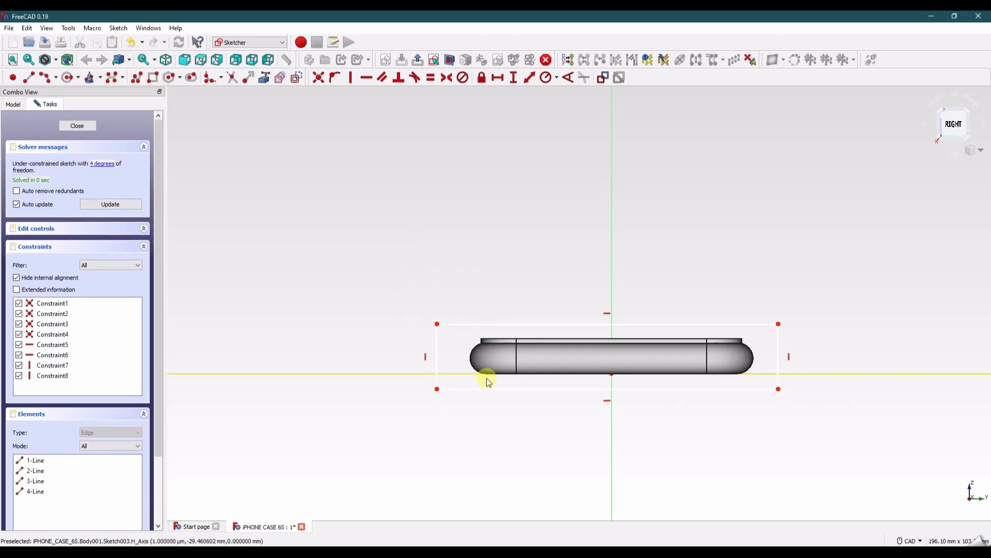
- Set a 0.75 mm vertical distance between the horizontal axis and the rectangle's lower-left corner, and place the dimension outside the profile
scroll(467, 392, up, 2)
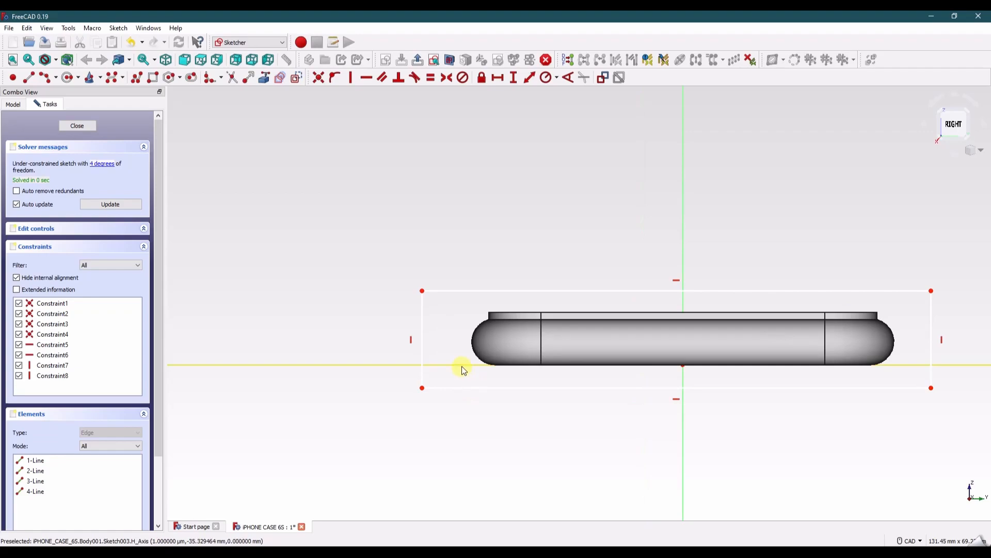
click(462, 365)
click(423, 389)
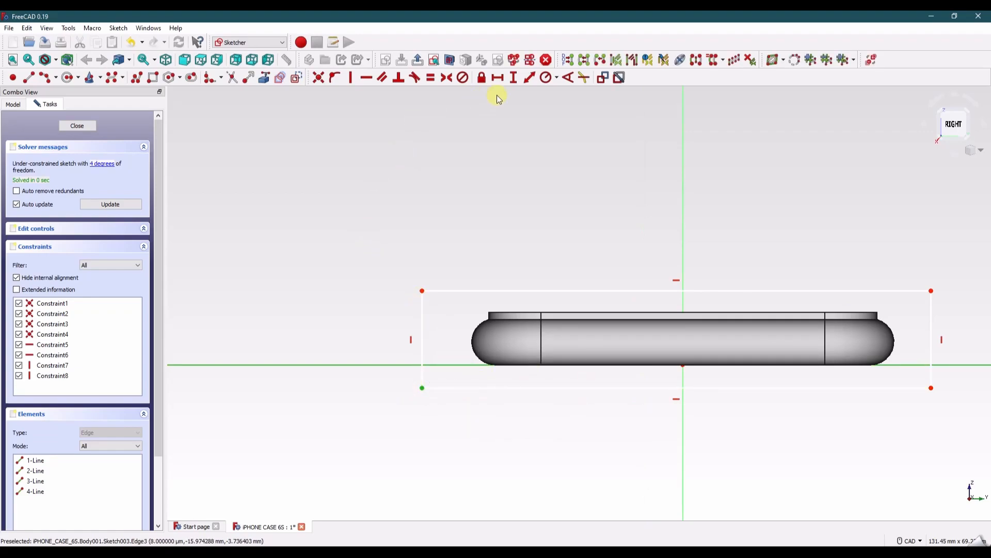
click(513, 77)
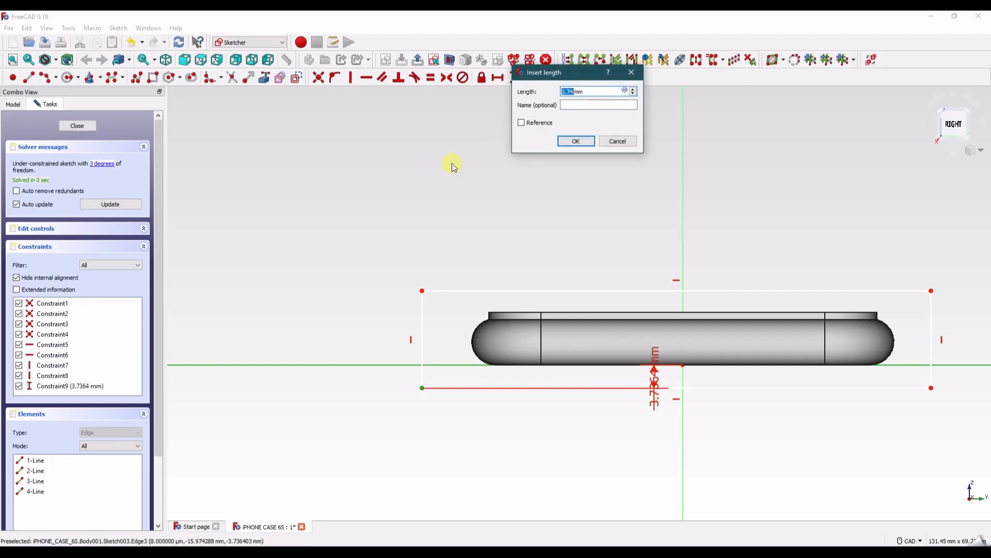
text(0.75)
key(Return)
drag(656, 351, 372, 414)
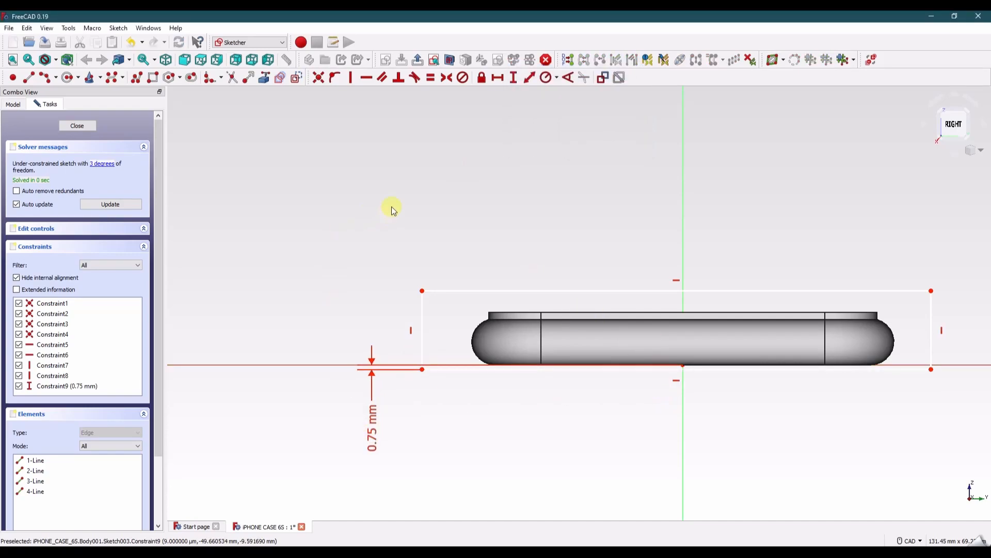
- Make the rectangle's upper corners symmetric about the vertical axis and delete the redundant horizontal constraint
click(422, 290)
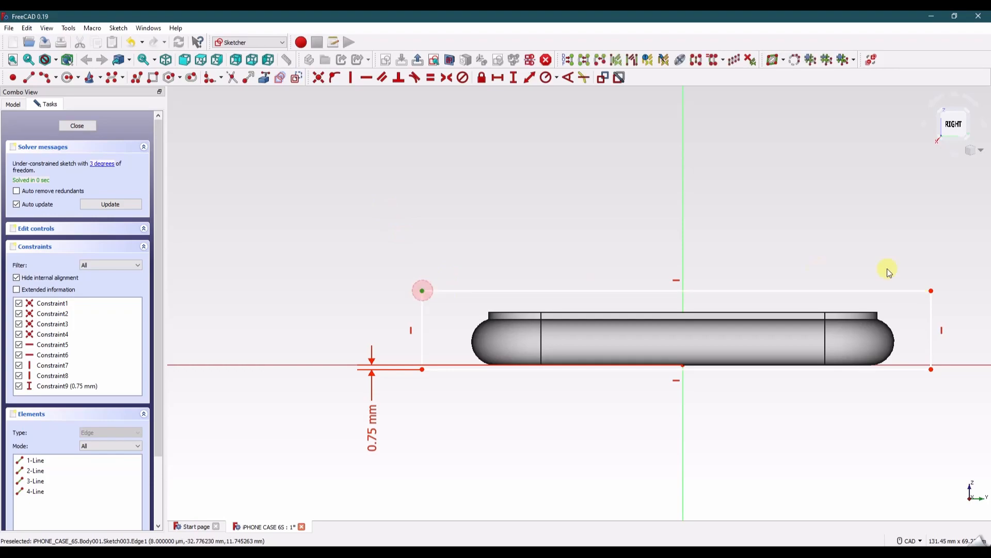
click(932, 292)
click(684, 215)
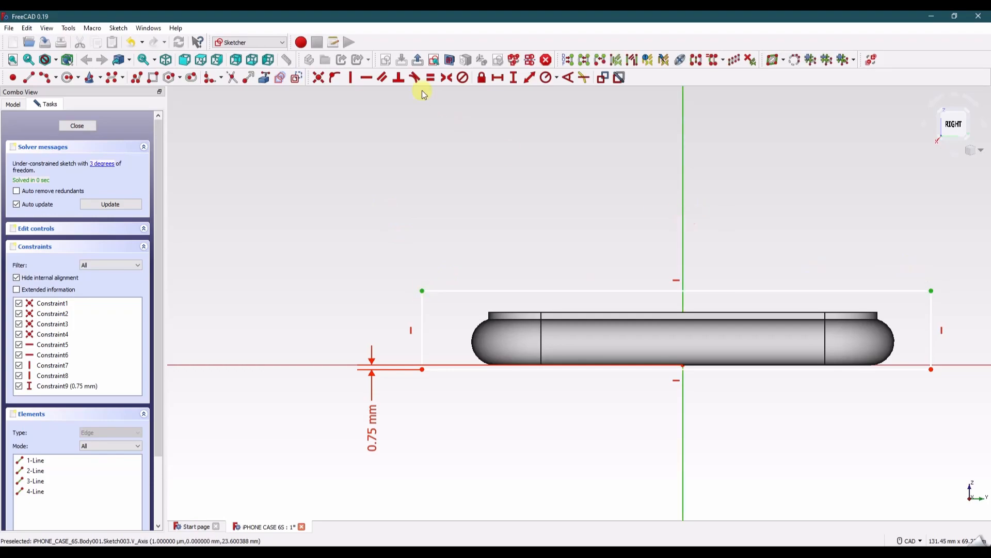
click(447, 78)
click(121, 164)
key(Delete)
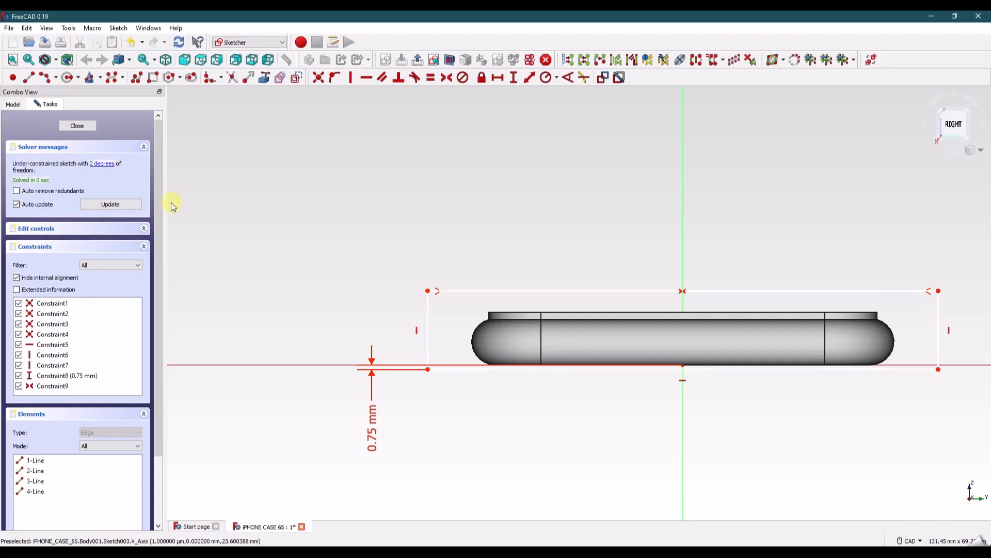
- Narrow the rectangle closer to the phone's sides and set its upper-left corner 8 mm above the horizontal axis, placing the dimension outside
drag(427, 290, 467, 292)
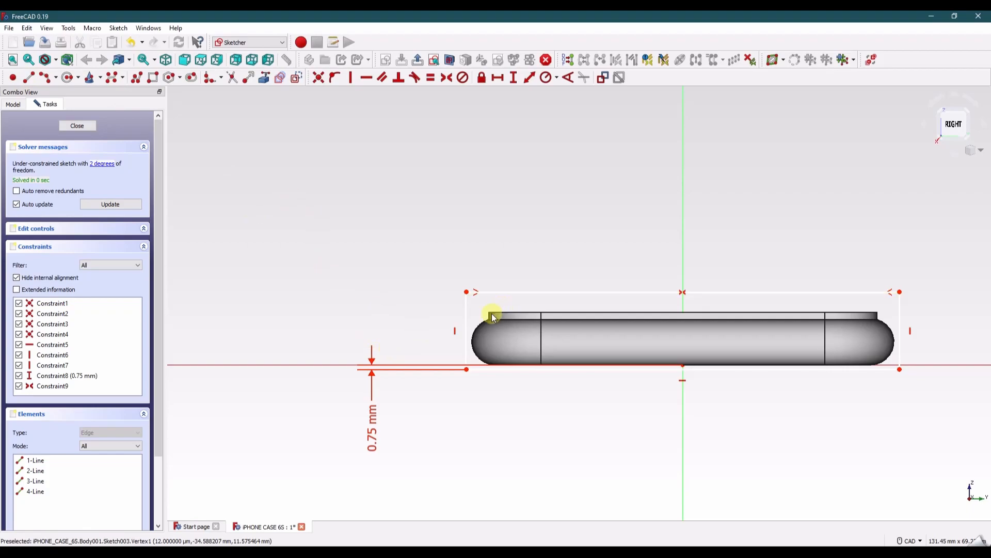
click(469, 315)
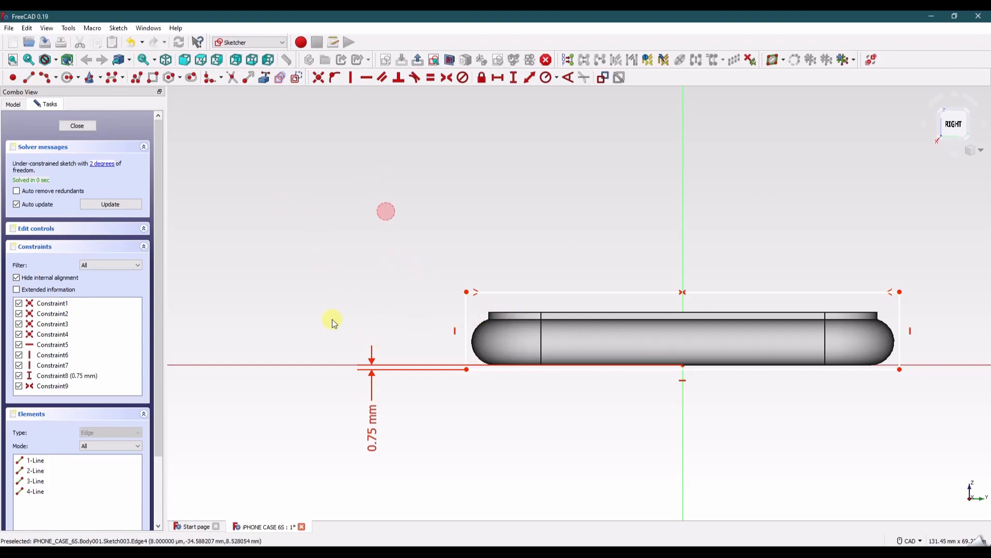
click(328, 366)
click(466, 292)
click(513, 78)
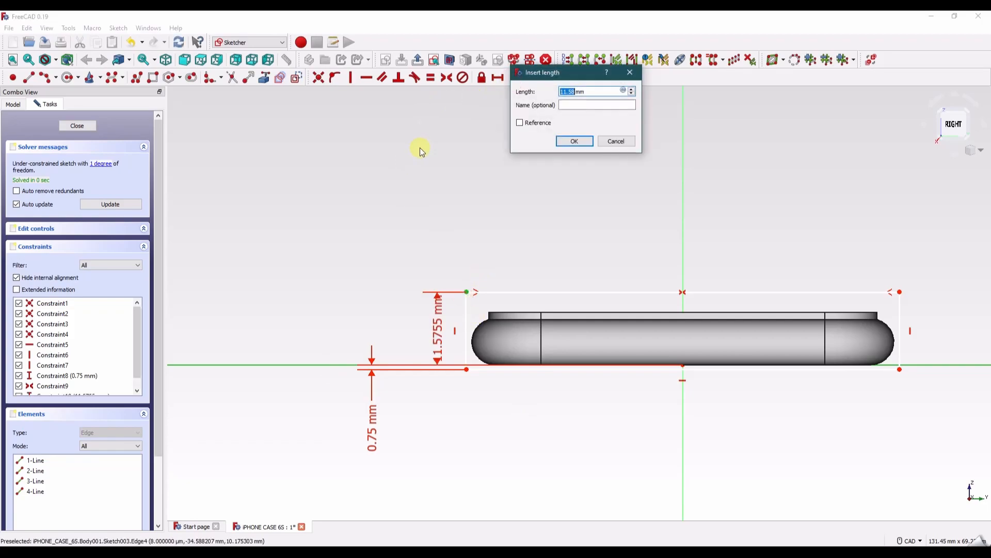
text(8)
key(Return)
drag(438, 331, 329, 280)
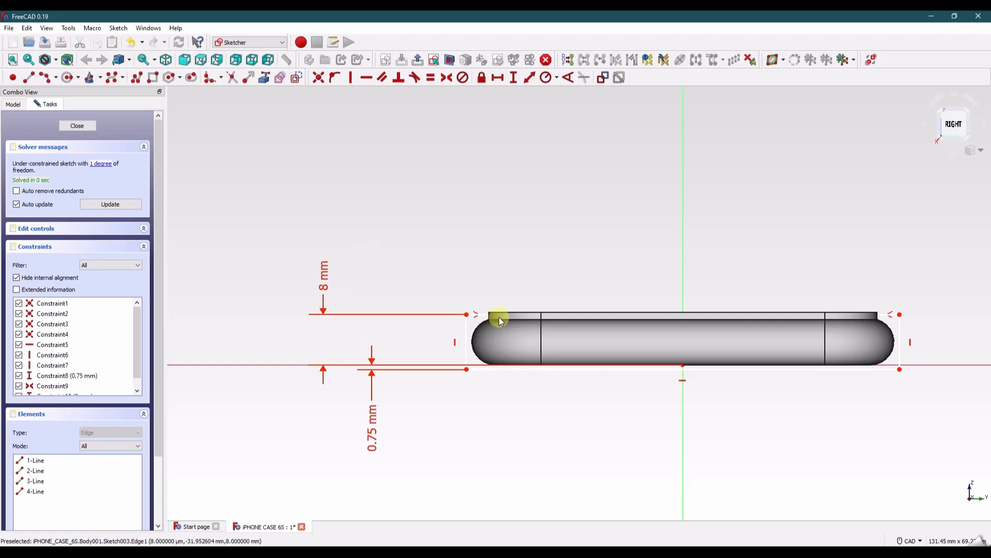
scroll(498, 320, up, 8)
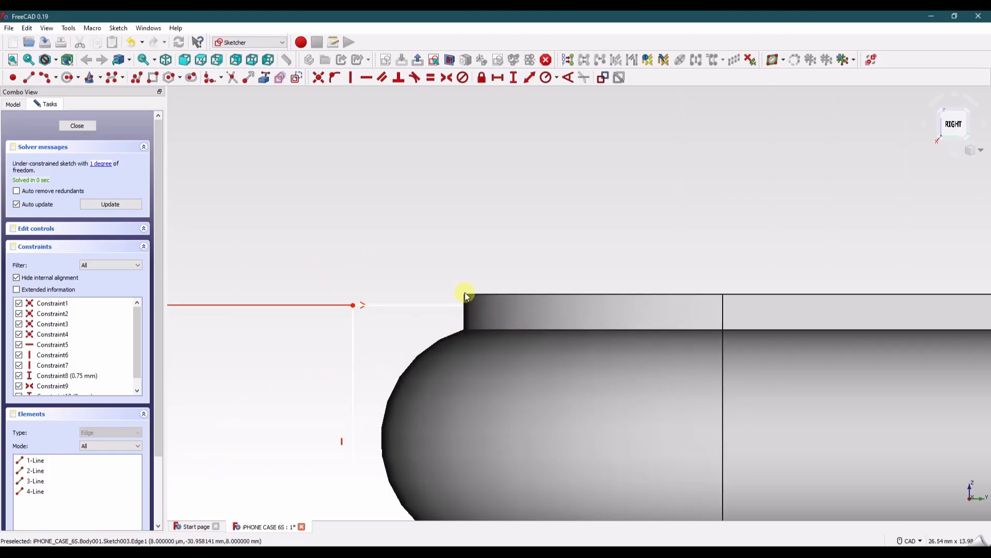
- Set the horizontal distance between the case rectangle's two upper corners to 70.1 mm
scroll(465, 297, down, 3)
scroll(466, 296, down, 1)
scroll(454, 294, up, 3)
scroll(554, 302, down, 7)
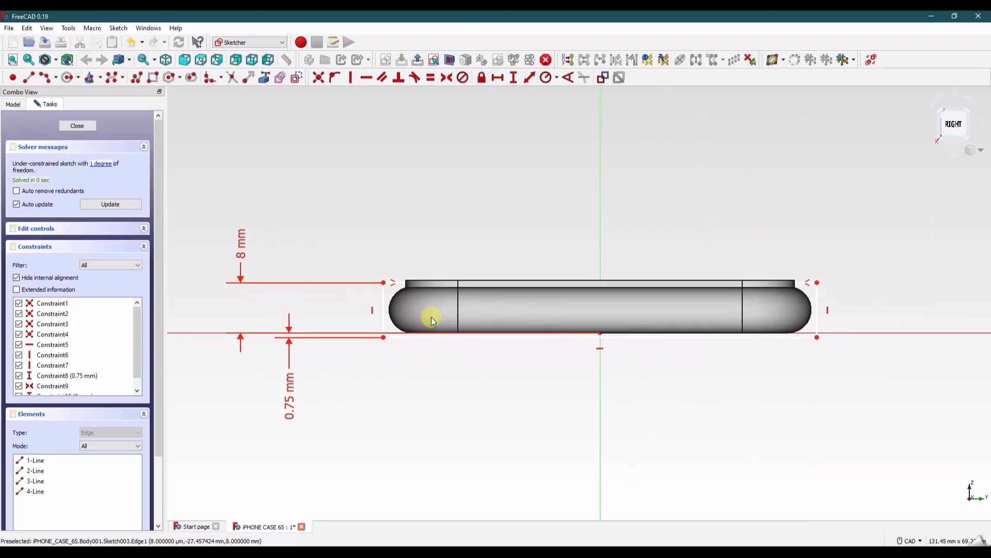
click(383, 283)
click(818, 283)
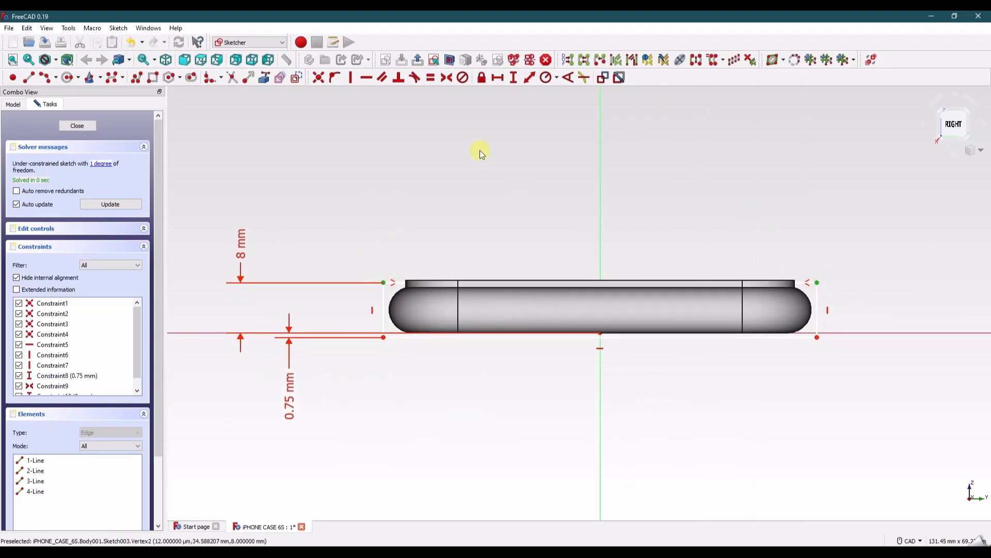
click(494, 77)
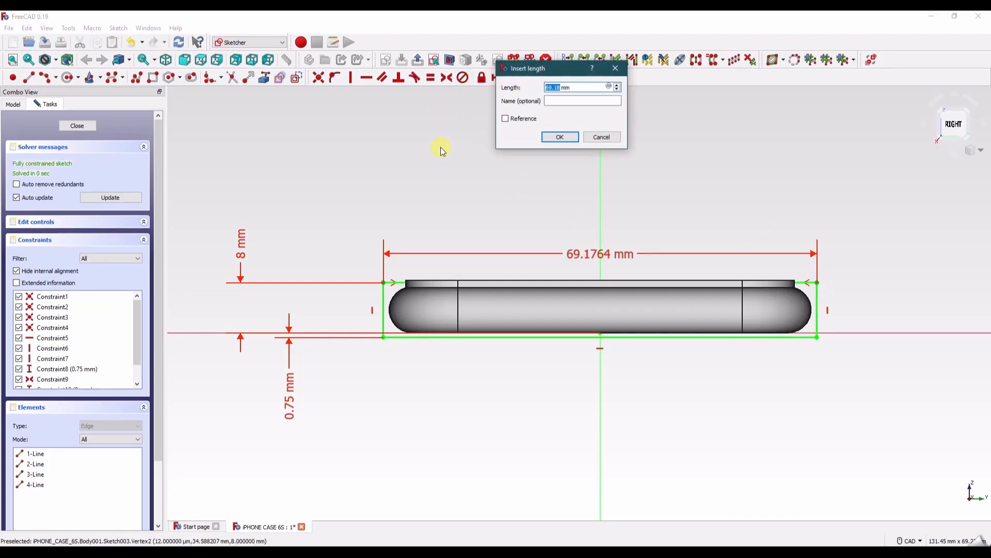
text(70.1)
key(Return)
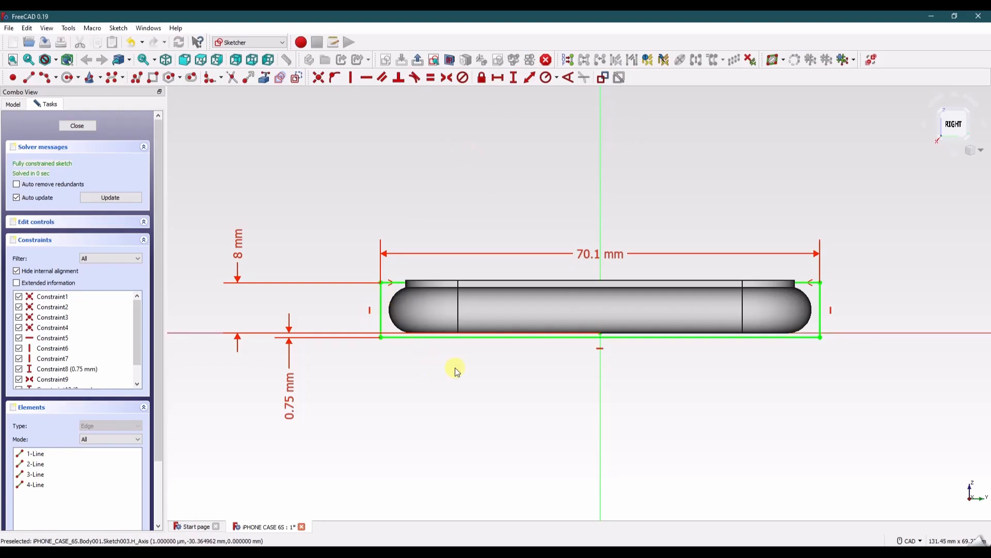
- Finish the case sketch and pad it symmetrically about its plane, long enough to extend past both ends of the phone
click(77, 125)
click(198, 77)
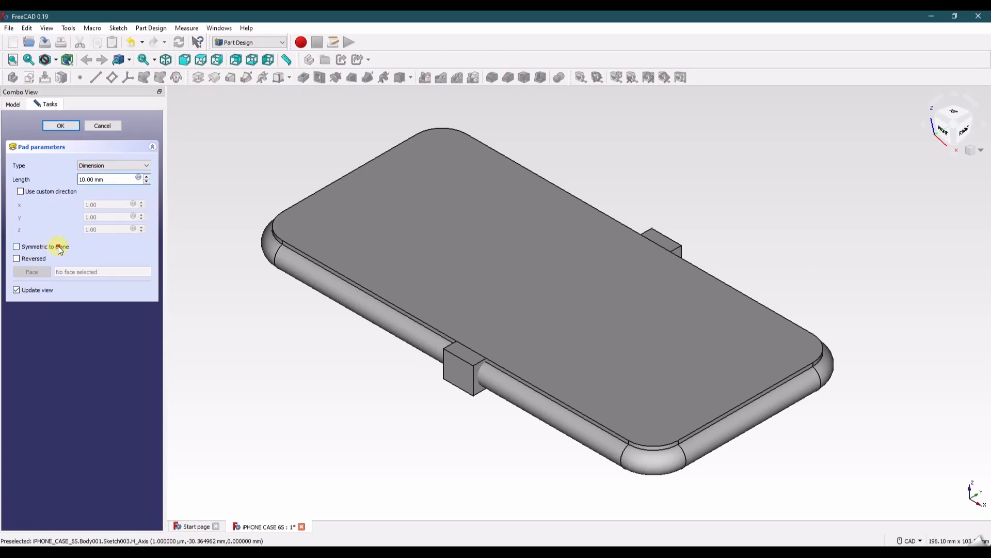
click(59, 247)
triple_click(109, 179)
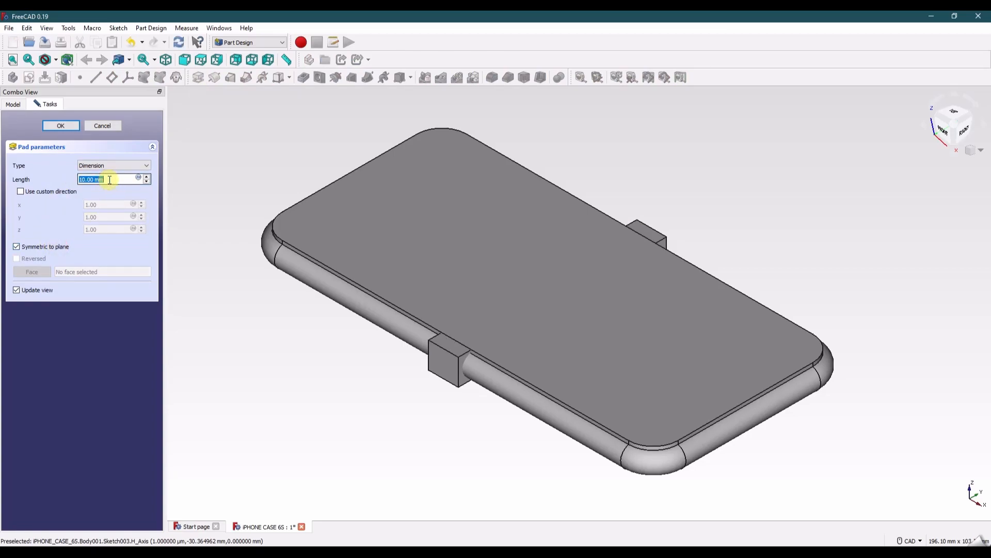
click(67, 126)
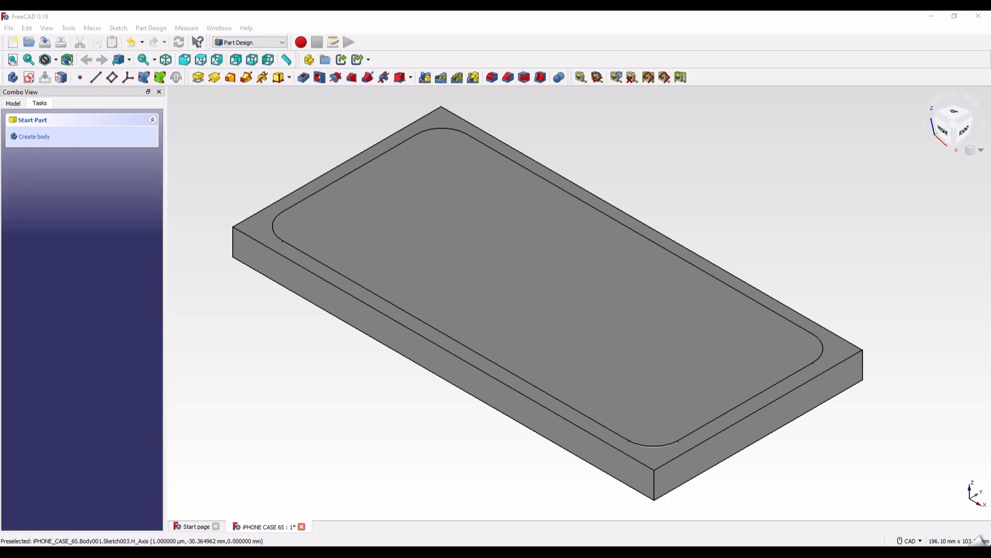
- Start a Boolean operation on the case body and set its type to Cut
click(203, 168)
click(13, 105)
click(255, 139)
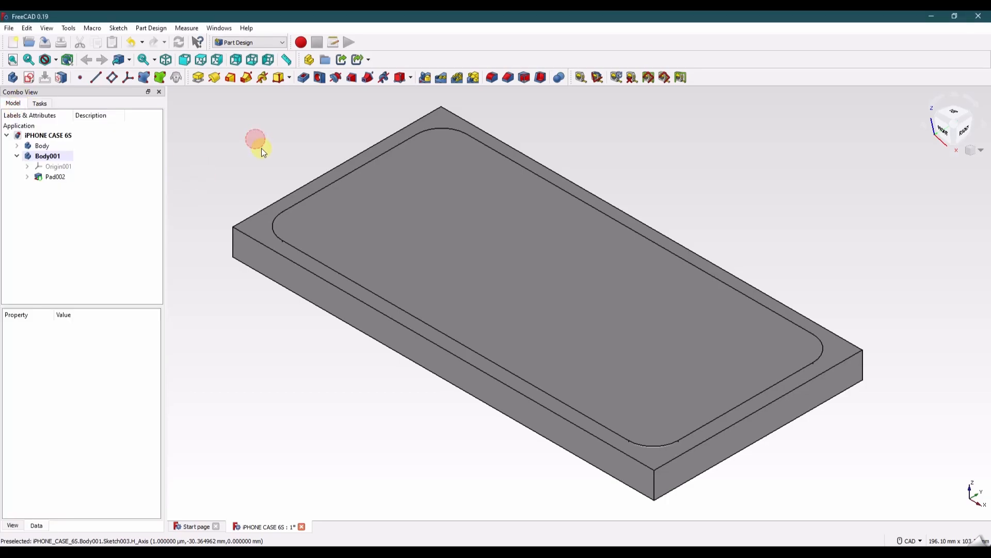
click(17, 156)
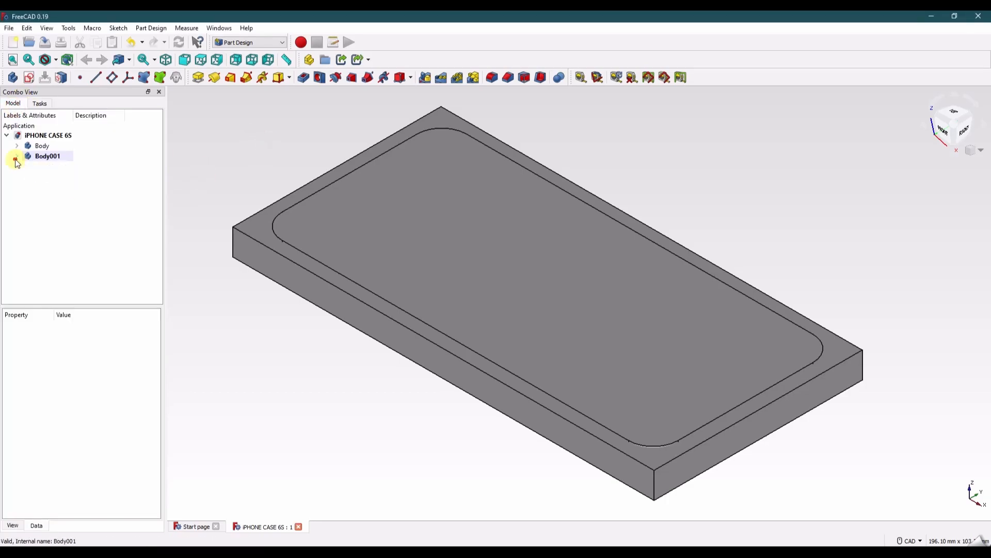
click(54, 157)
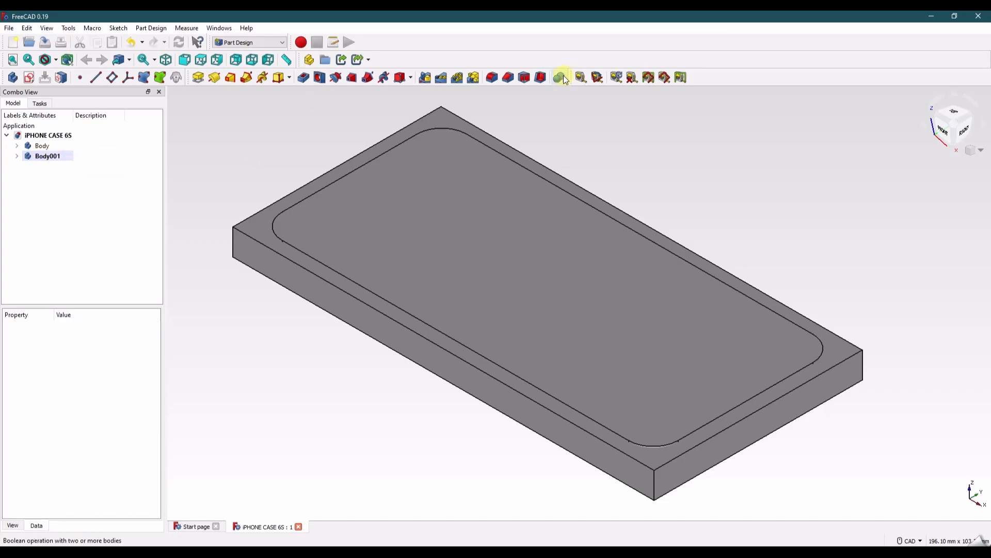
click(559, 77)
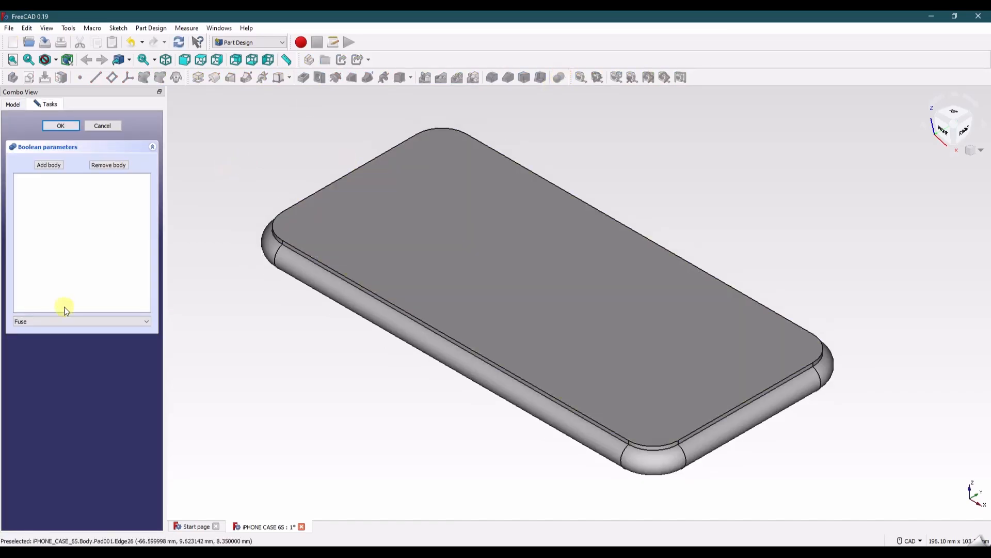
click(61, 319)
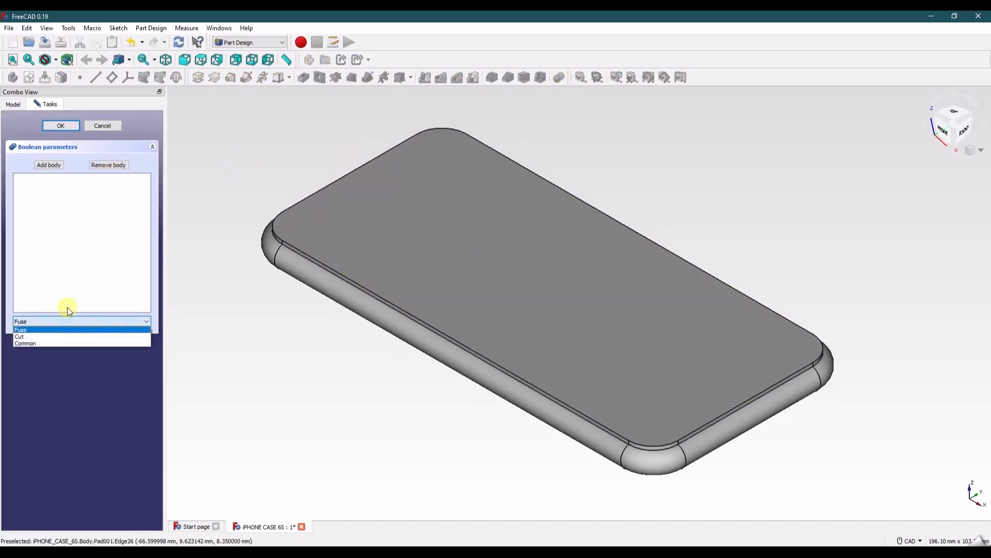
click(36, 336)
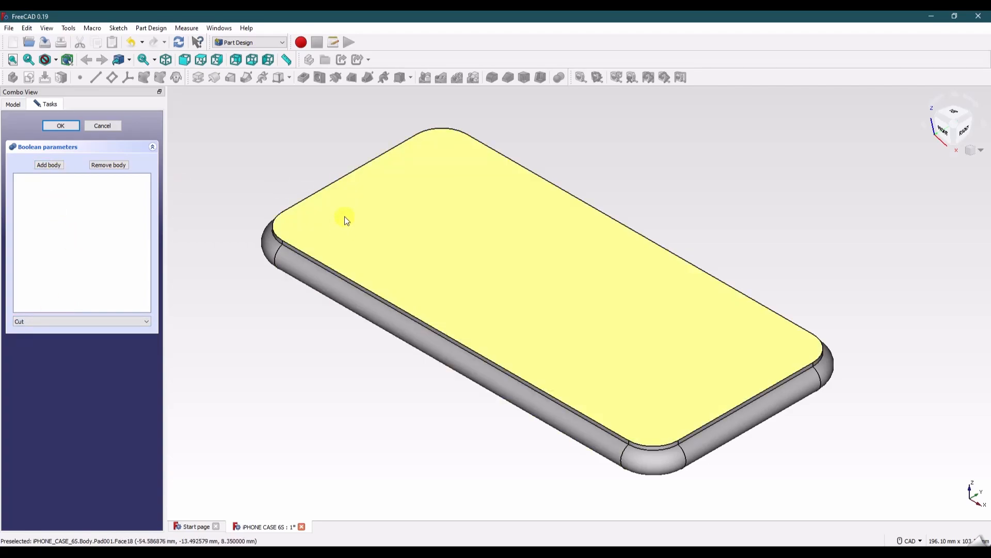
- Add the phone body to the Boolean cut and accept it, subtracting the phone's shape from the case block
click(347, 219)
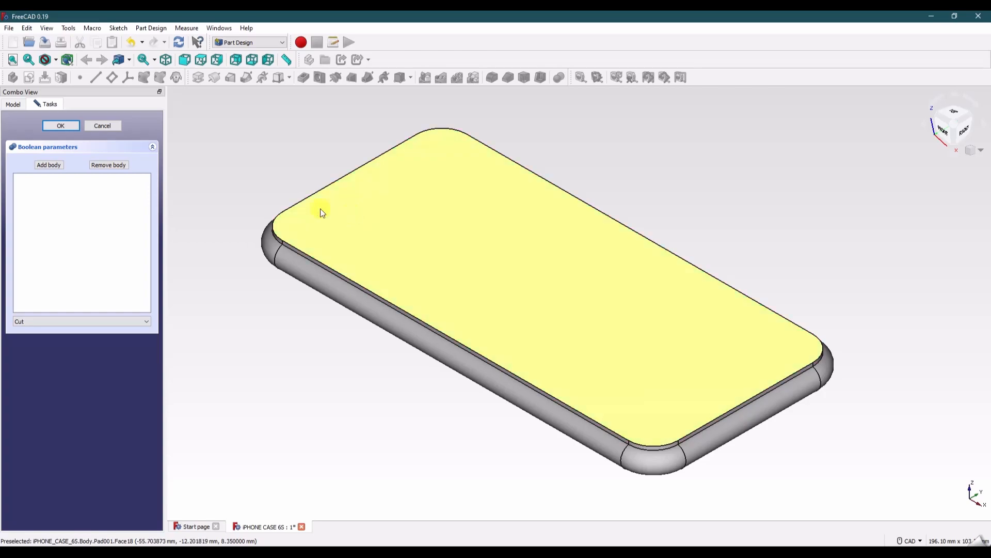
click(62, 125)
click(542, 297)
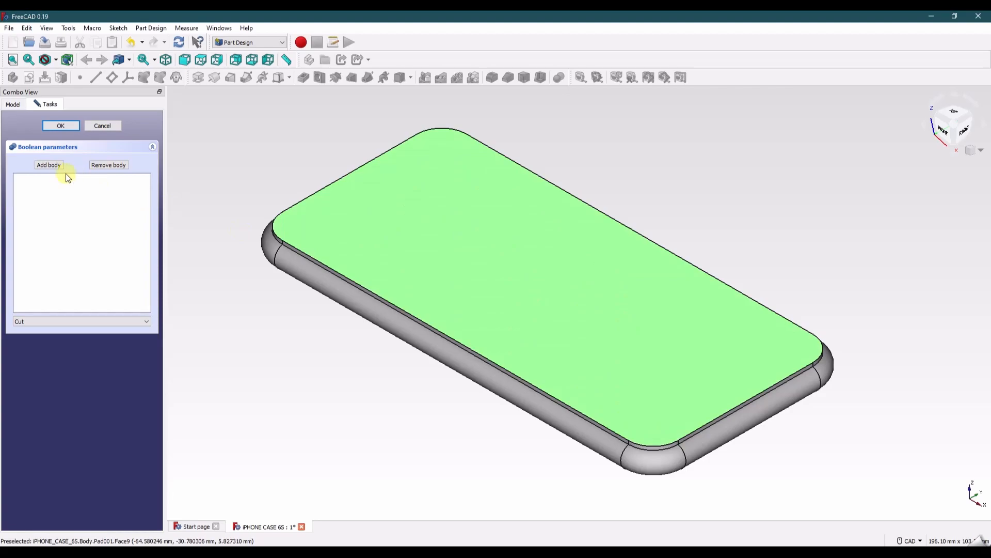
click(48, 165)
click(443, 212)
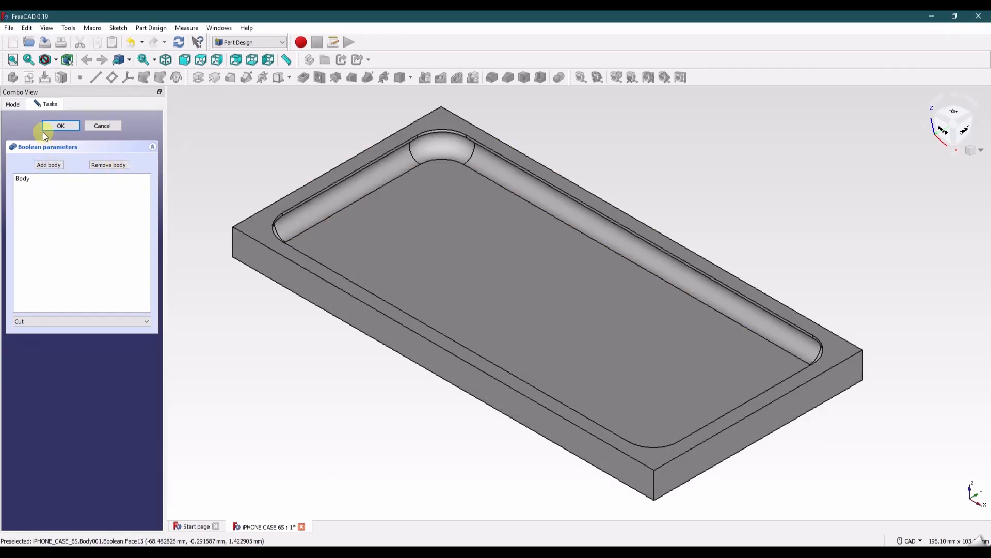
click(59, 126)
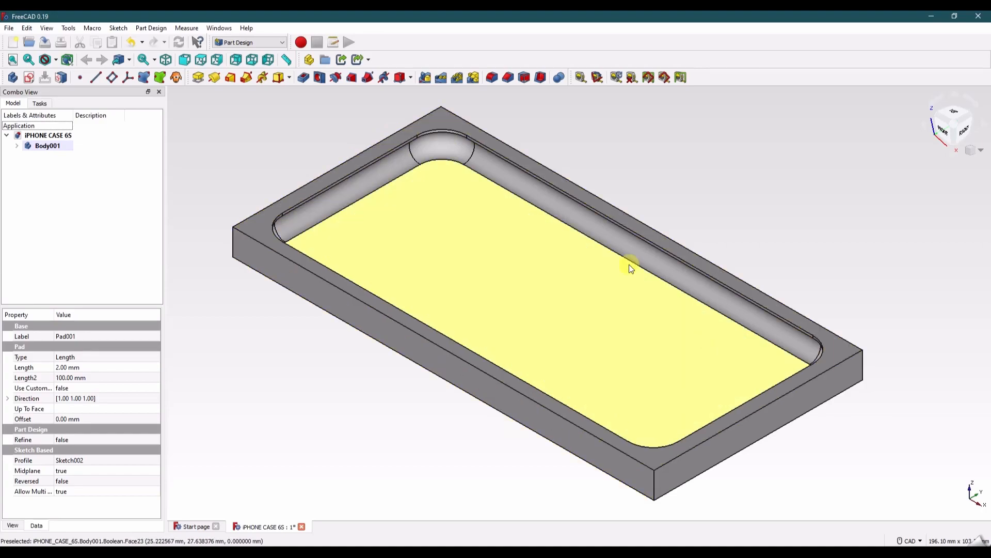
click(227, 158)
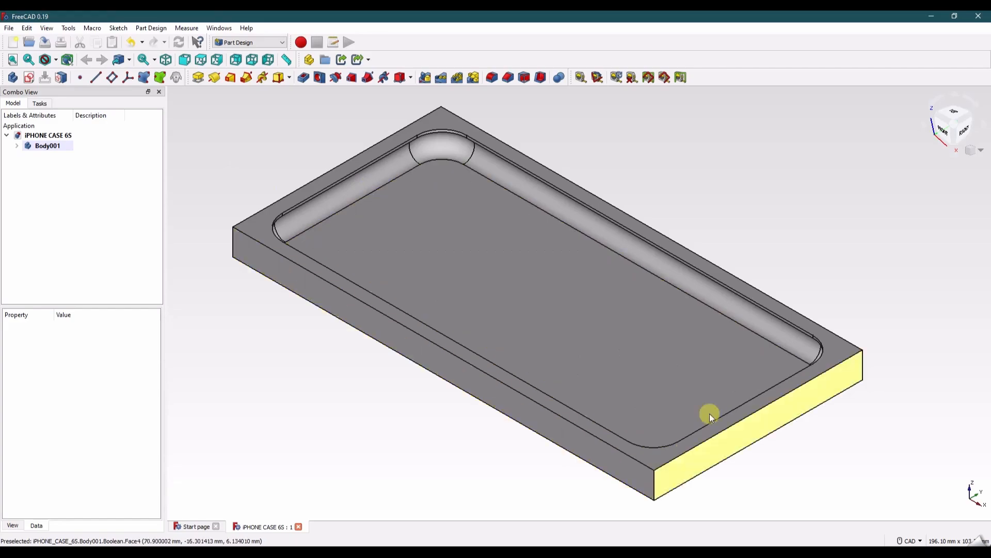
click(293, 155)
click(17, 146)
click(17, 146)
click(247, 128)
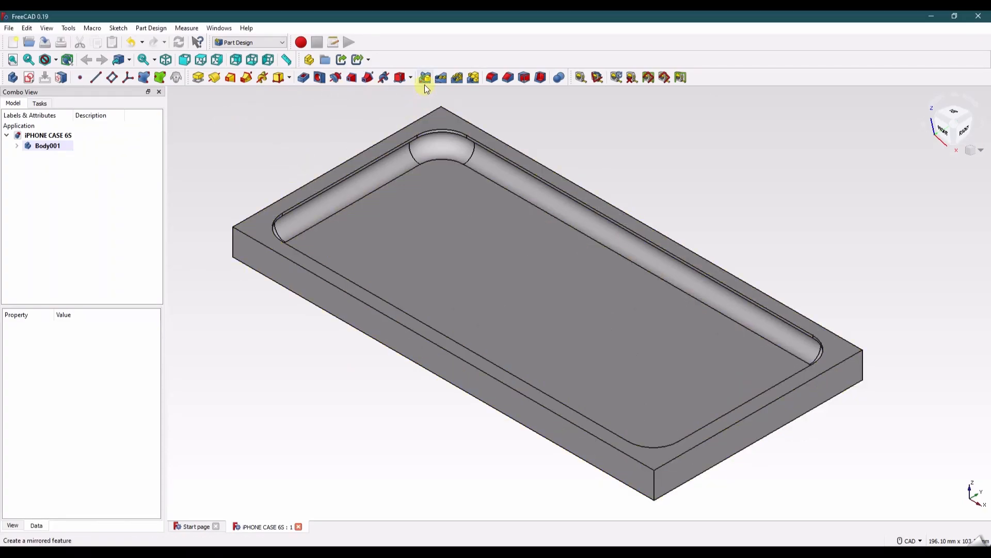
- Fillet the four vertical outer corner edges of the case with a 12.5 mm radius
click(232, 242)
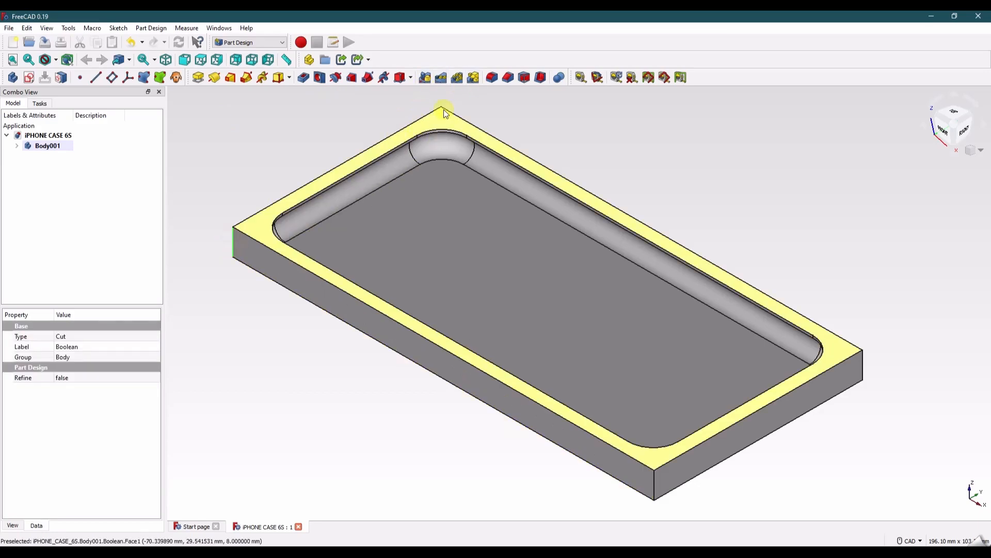
click(492, 77)
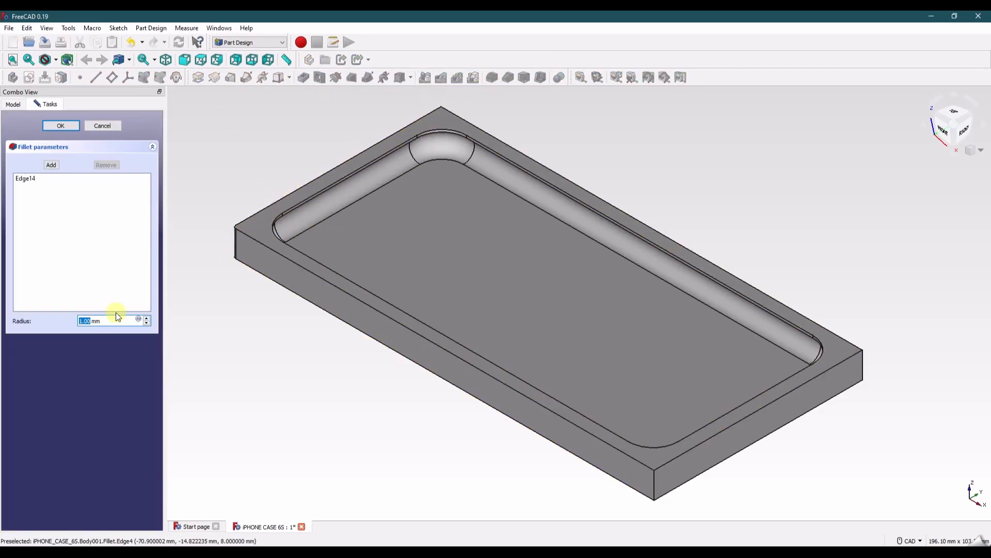
click(51, 165)
click(654, 479)
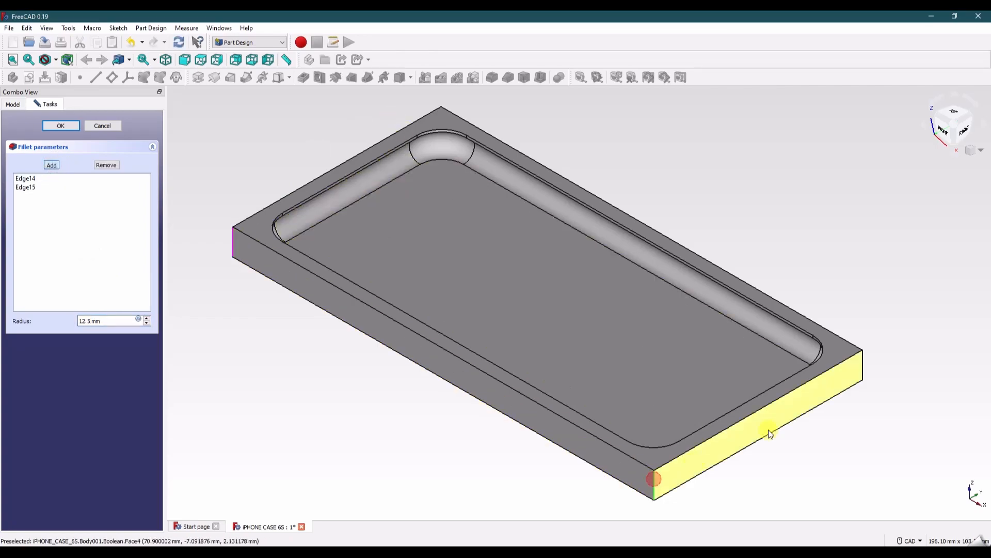
middle_drag(653, 297, 411, 327)
middle_drag(757, 108, 651, 267)
click(665, 191)
click(61, 126)
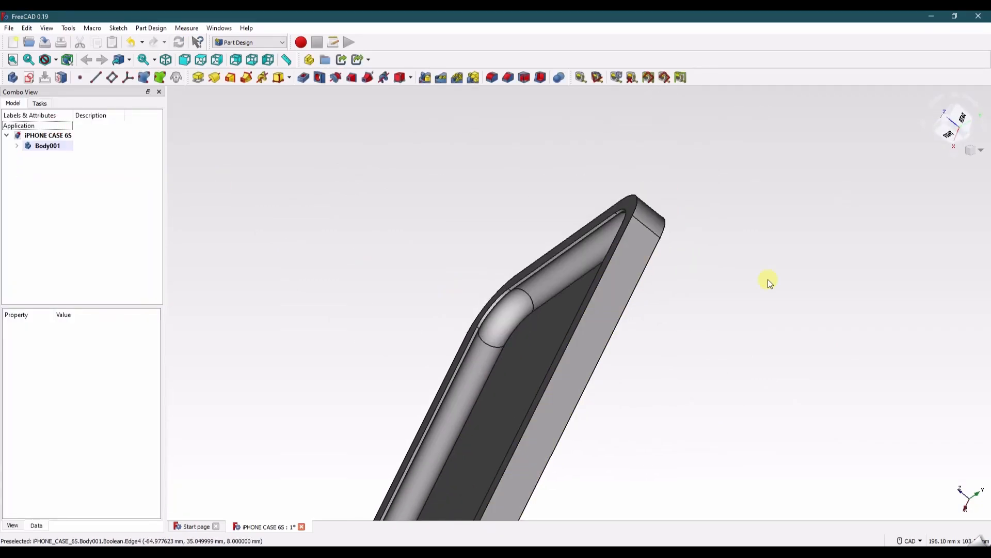
- Fillet the case's lower and upper outer perimeter edges with a 2 mm radius and save the document
right_click(828, 178)
click(905, 139)
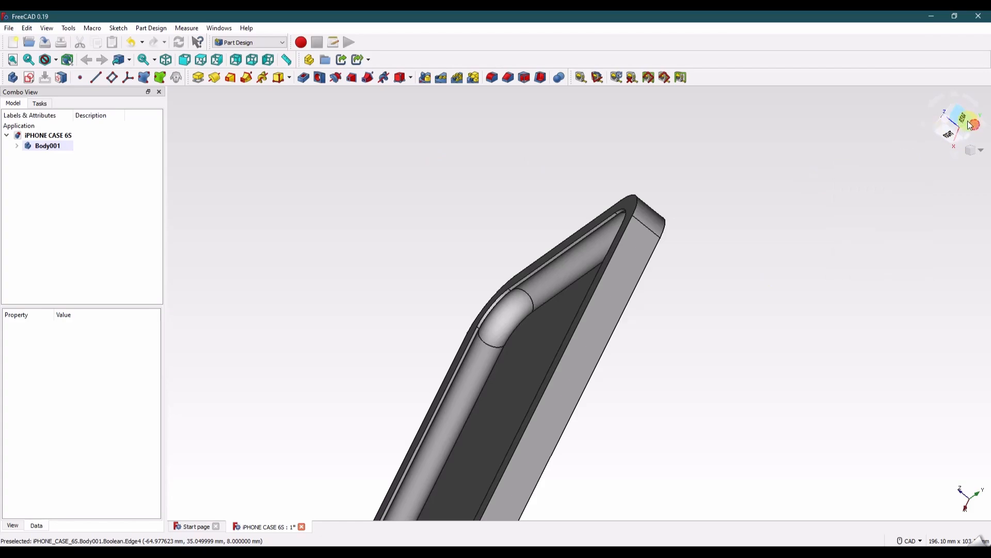
click(976, 151)
click(979, 172)
click(953, 120)
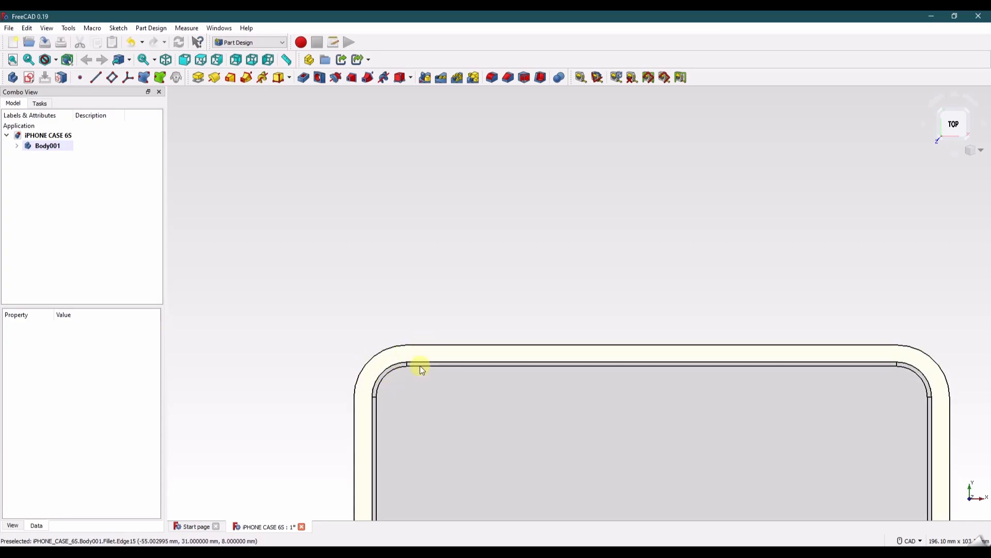
click(981, 156)
click(970, 183)
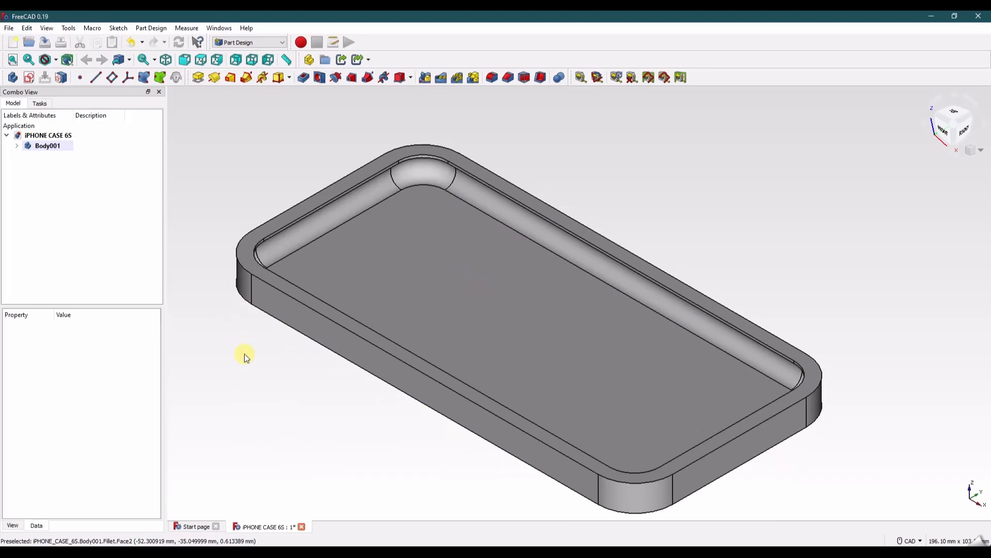
click(268, 312)
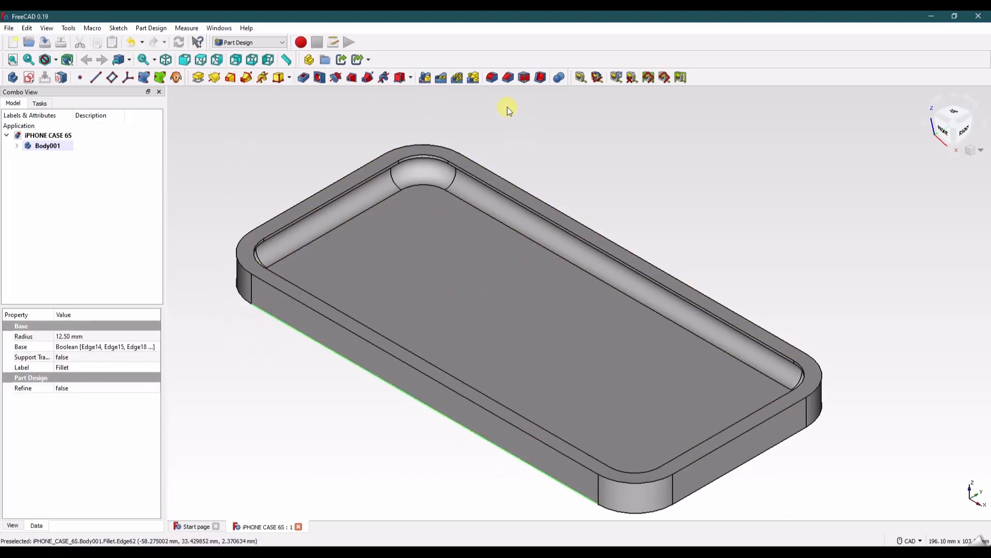
click(492, 77)
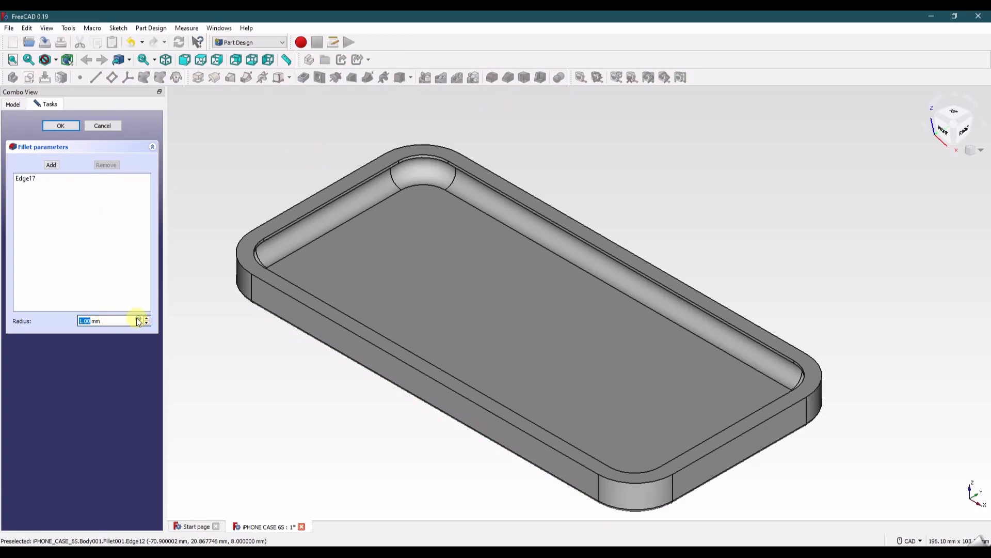
text(2)
click(50, 164)
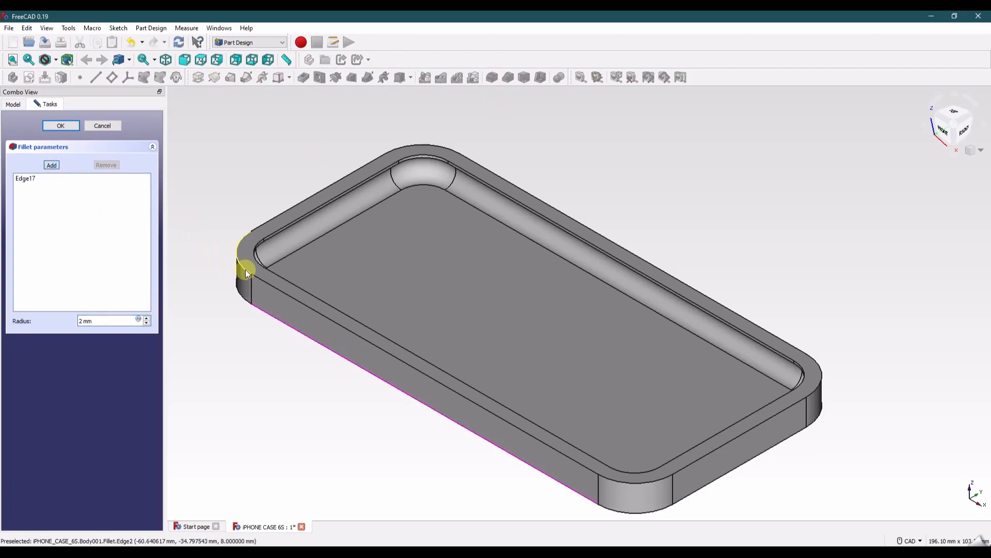
click(268, 287)
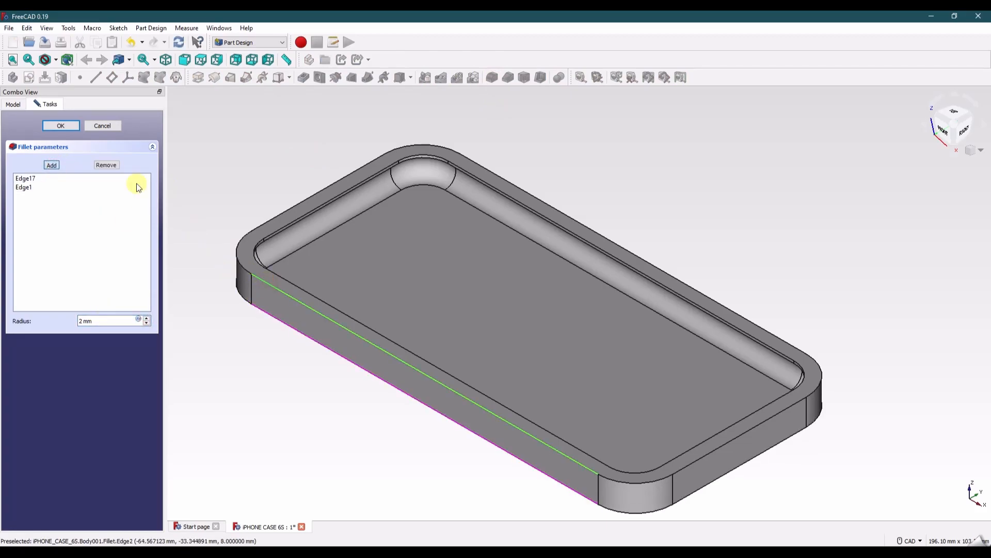
click(60, 126)
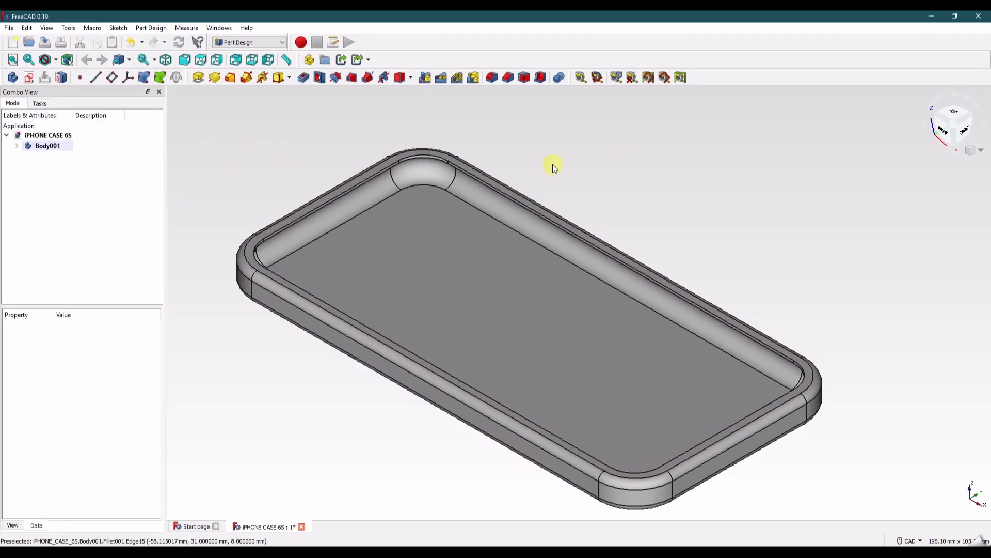
click(45, 42)
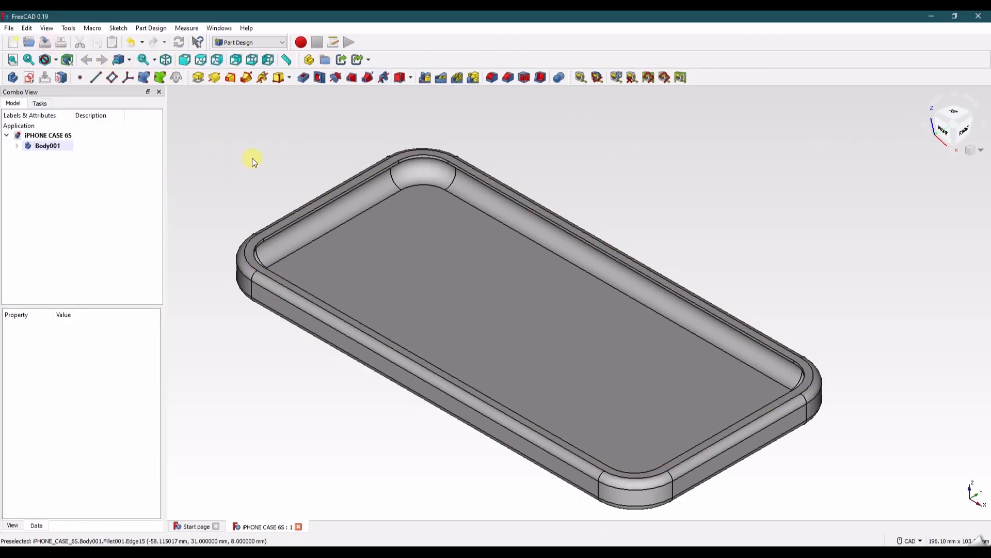
- Start a new sketch on the flat outer face at the case's short end
middle_drag(259, 378, 247, 306)
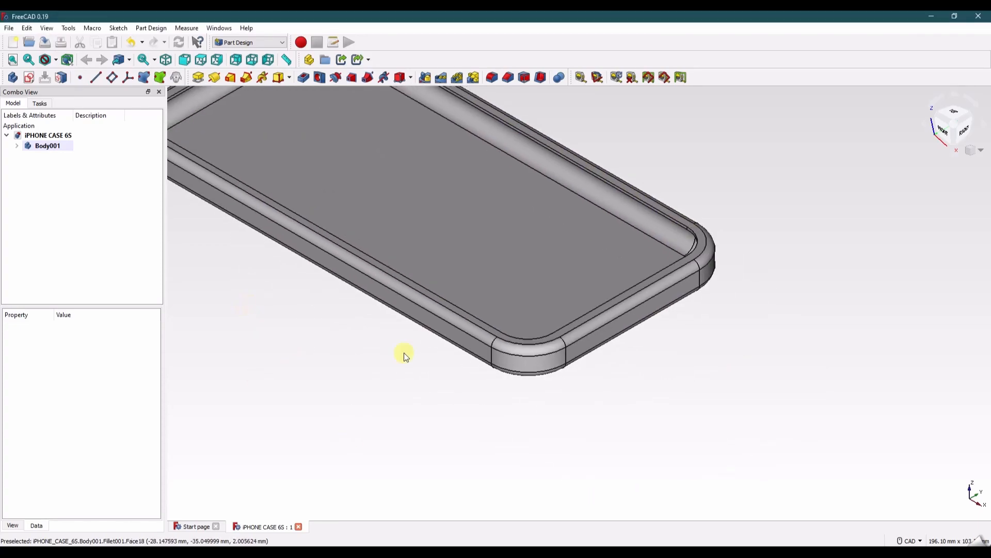
click(613, 331)
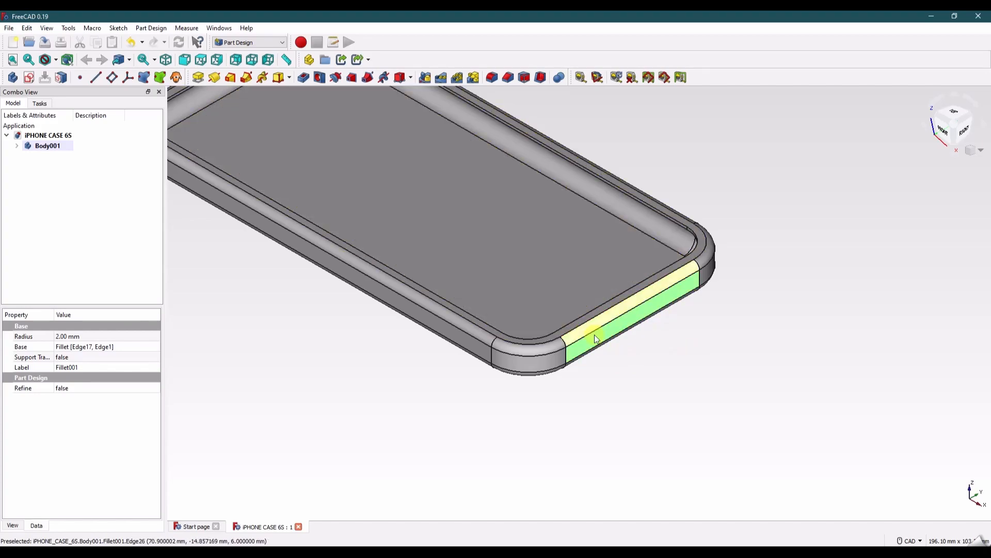
click(29, 77)
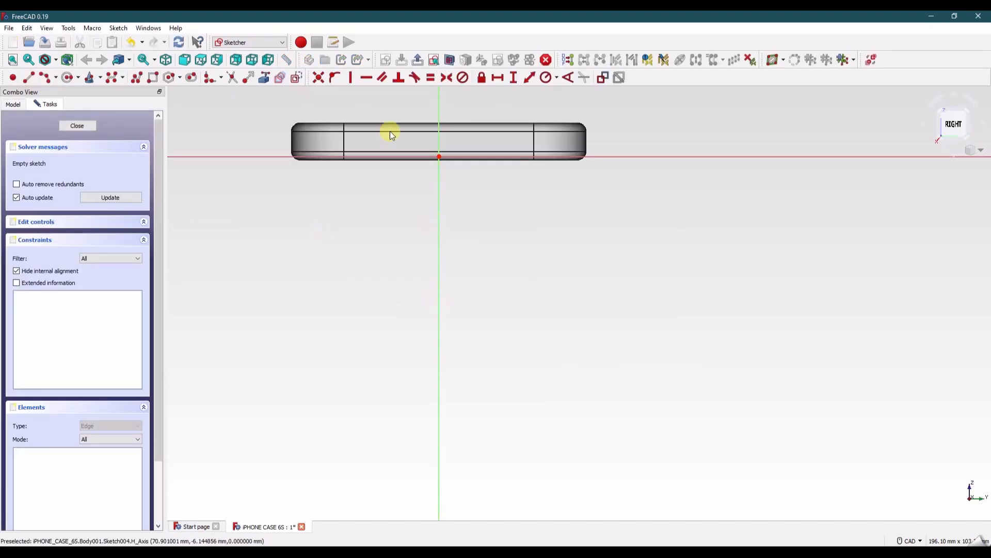
- Sketch a vertical construction line from the origin up along the vertical axis and shorten it to about half the case's height
middle_drag(484, 214, 489, 336)
scroll(449, 277, up, 4)
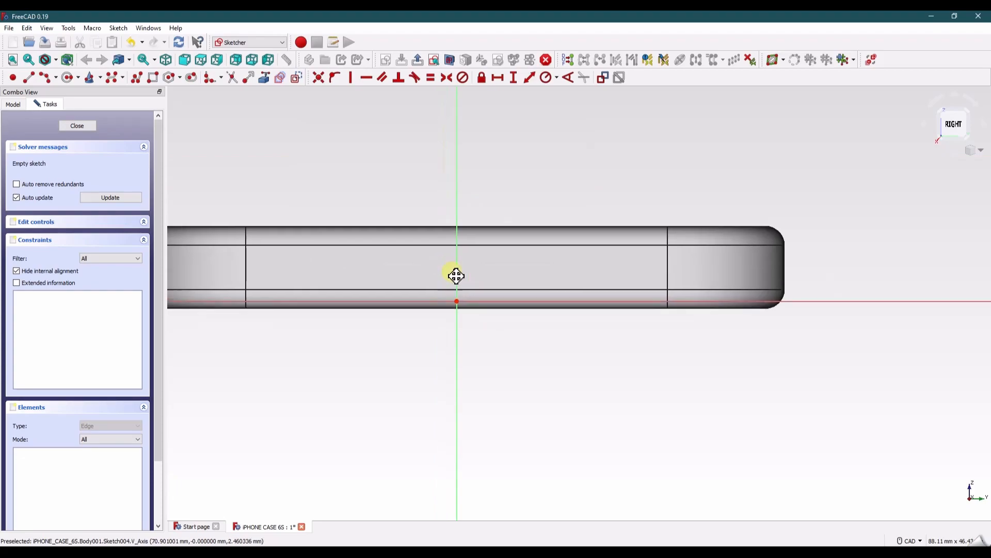
middle_drag(456, 277, 503, 292)
scroll(502, 293, down, 1)
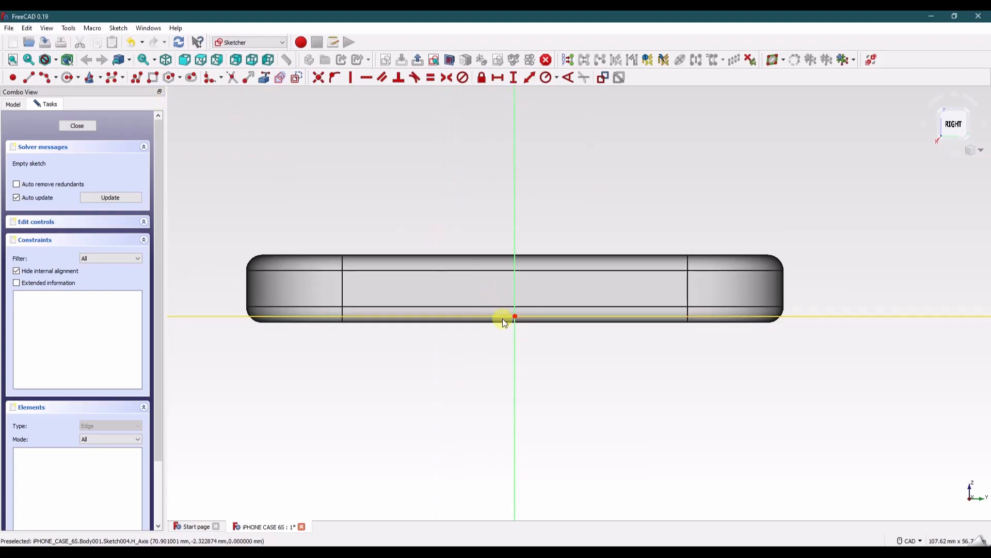
click(54, 83)
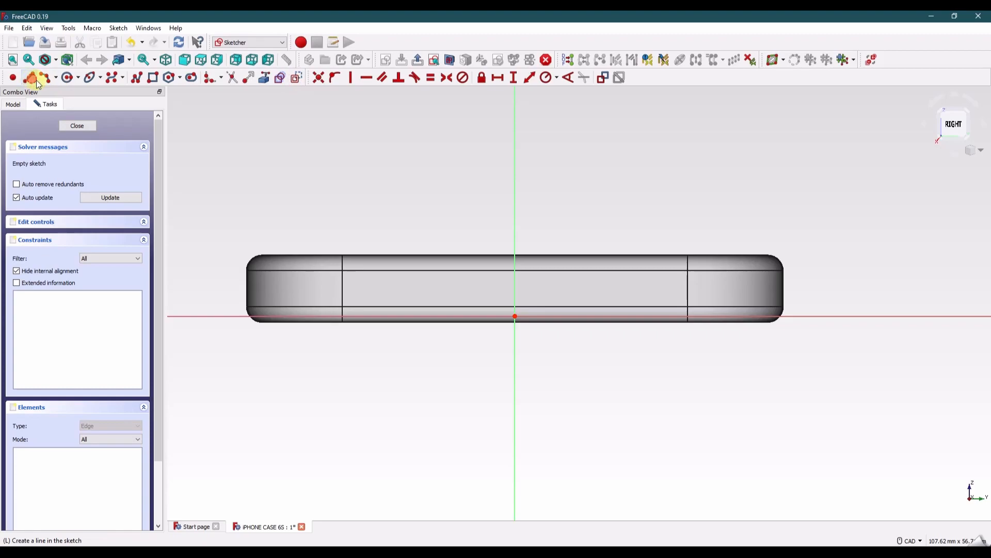
scroll(514, 319, up, 2)
click(515, 319)
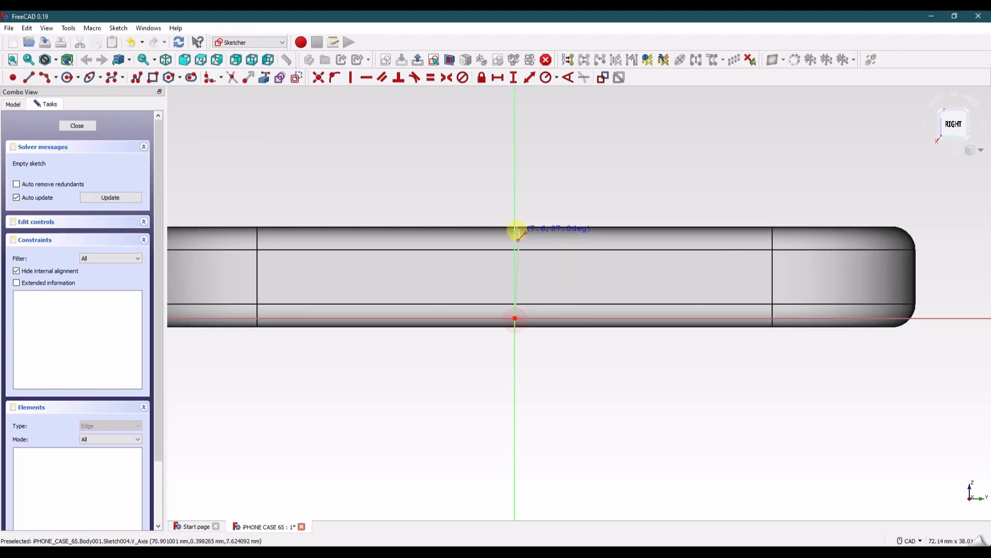
click(514, 235)
right_click(518, 243)
drag(516, 237, 515, 281)
- Sketch a second line about 3.8 mm long from the first line's upper end along the vertical axis, and delete its redundant vertical constraint
click(41, 84)
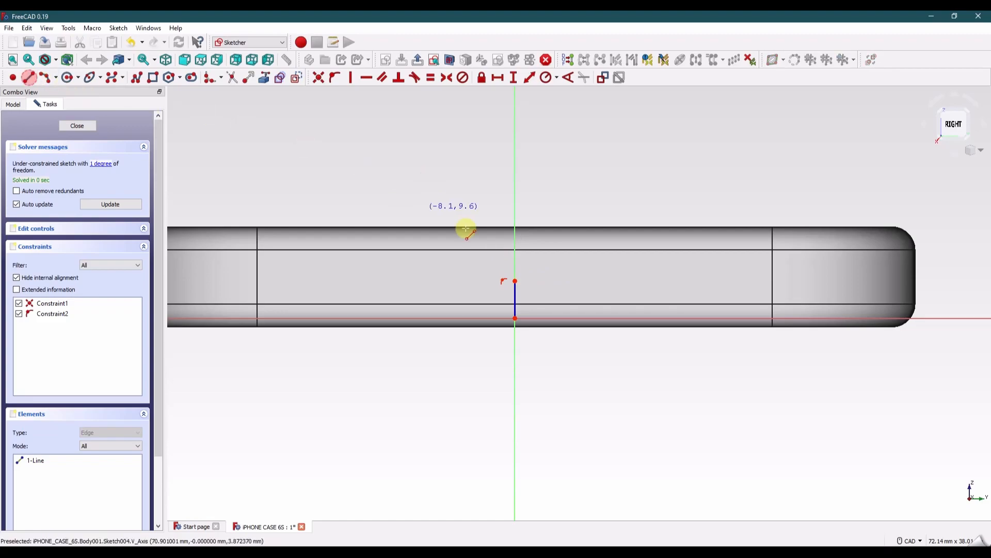
click(515, 281)
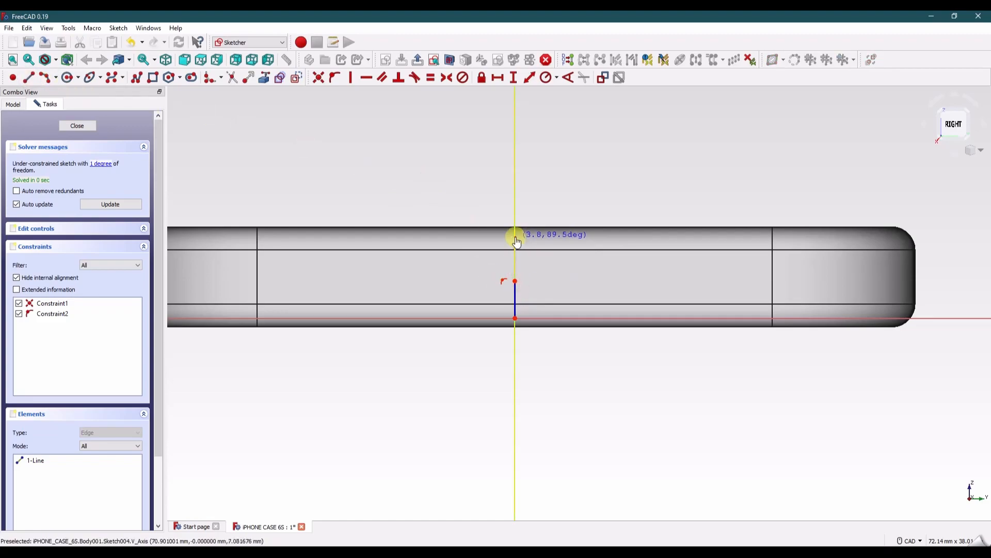
click(517, 236)
scroll(561, 180, down, 2)
click(115, 165)
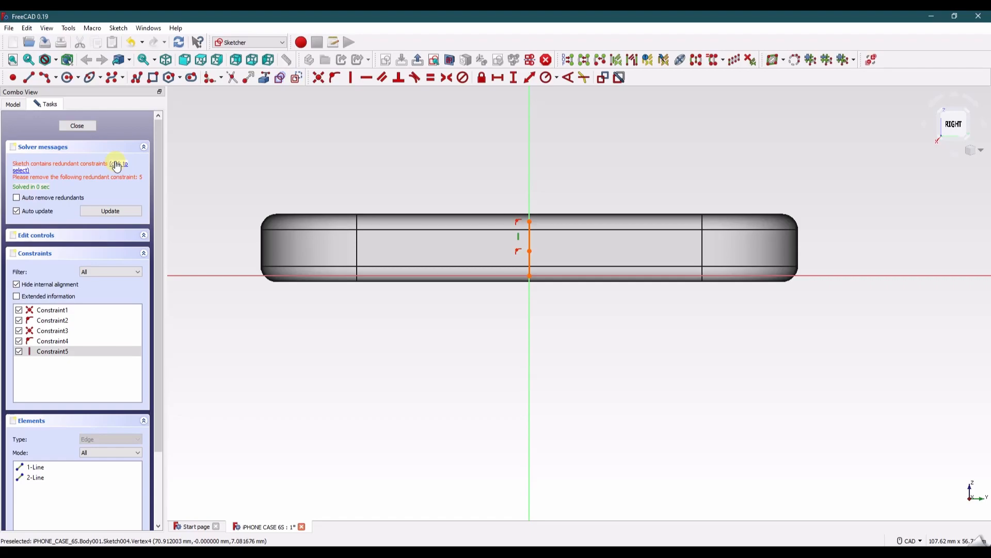
key(Delete)
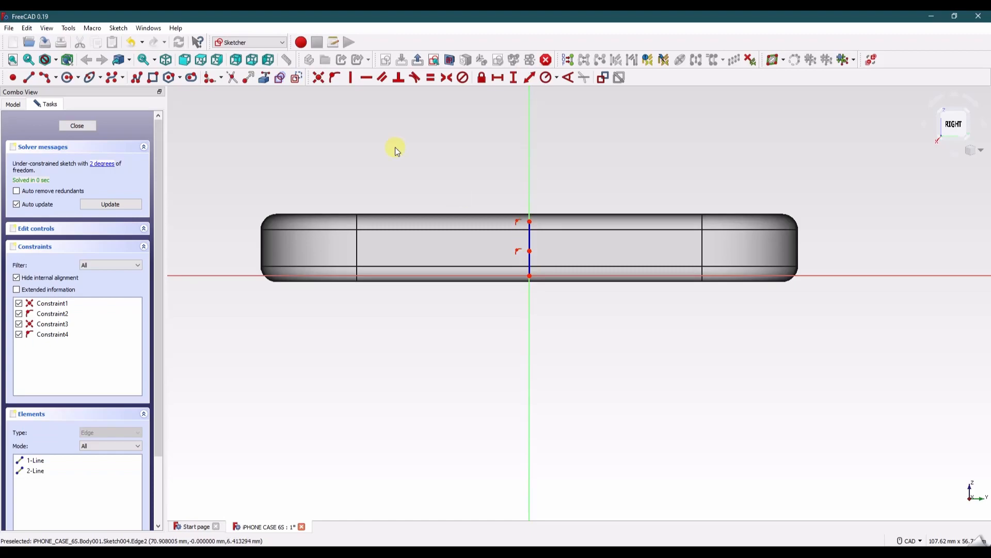
- Constrain the two stacked lines on the vertical axis to equal length
click(529, 261)
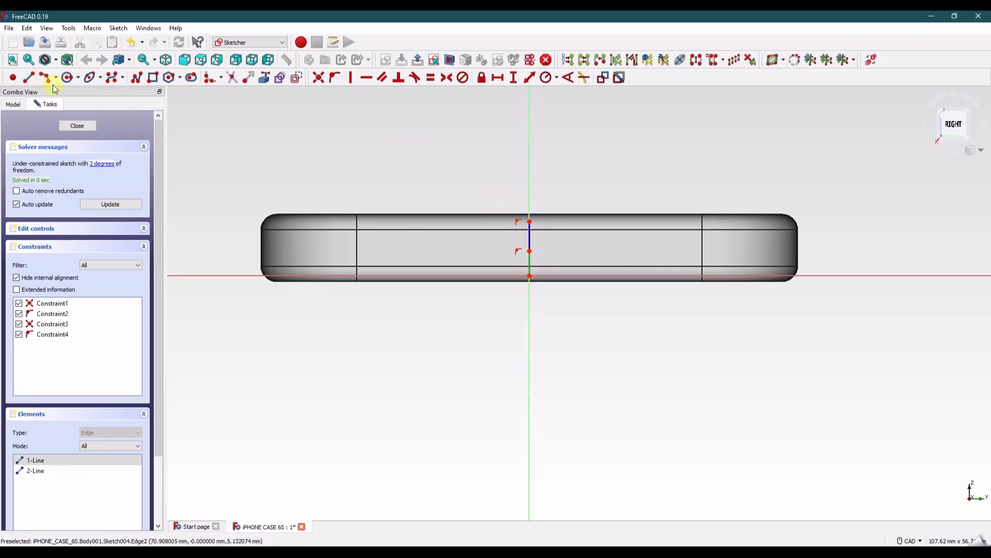
click(530, 241)
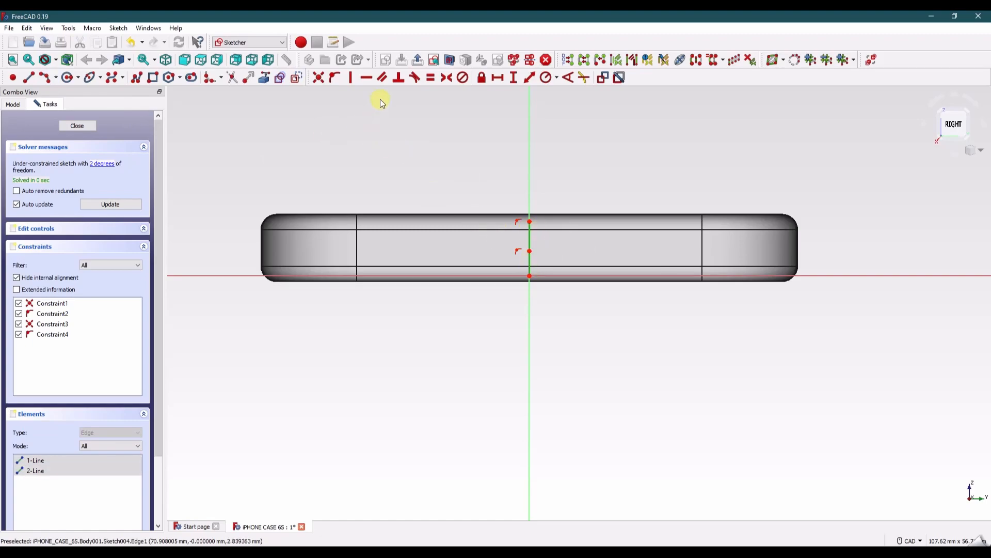
click(431, 77)
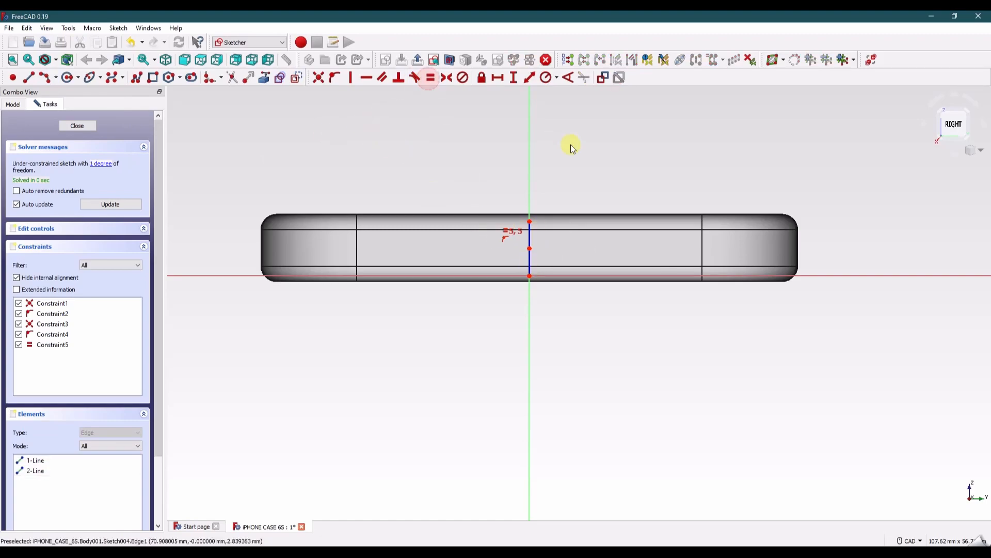
- Set the vertical distance from the origin to the upper line's top end to 7.35 mm and place the dimension clear of the case
click(529, 276)
click(530, 223)
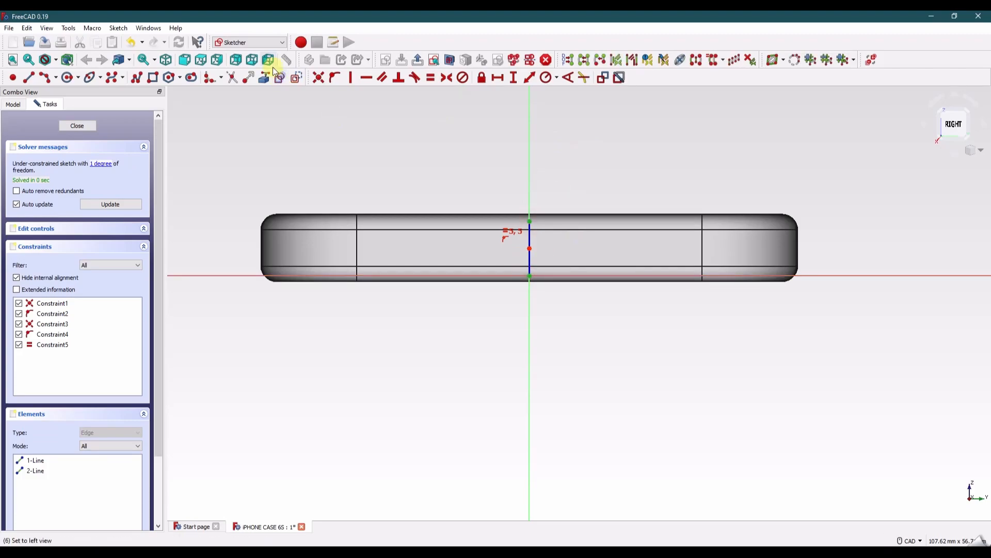
click(512, 79)
text(7.35)
key(Return)
drag(501, 246, 600, 171)
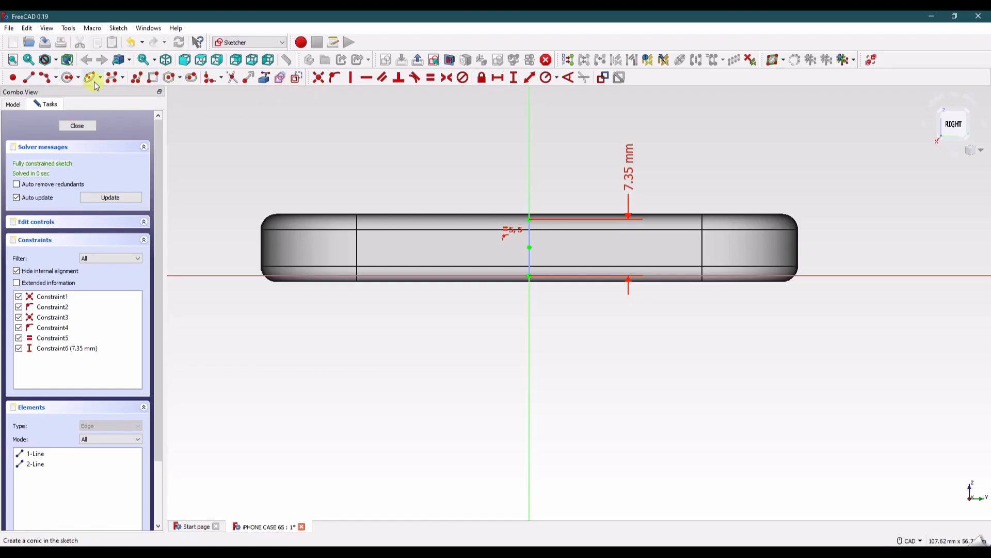
- Sketch a larger circle near the case's left corner and a smaller circle just to the right of it
click(67, 77)
click(370, 250)
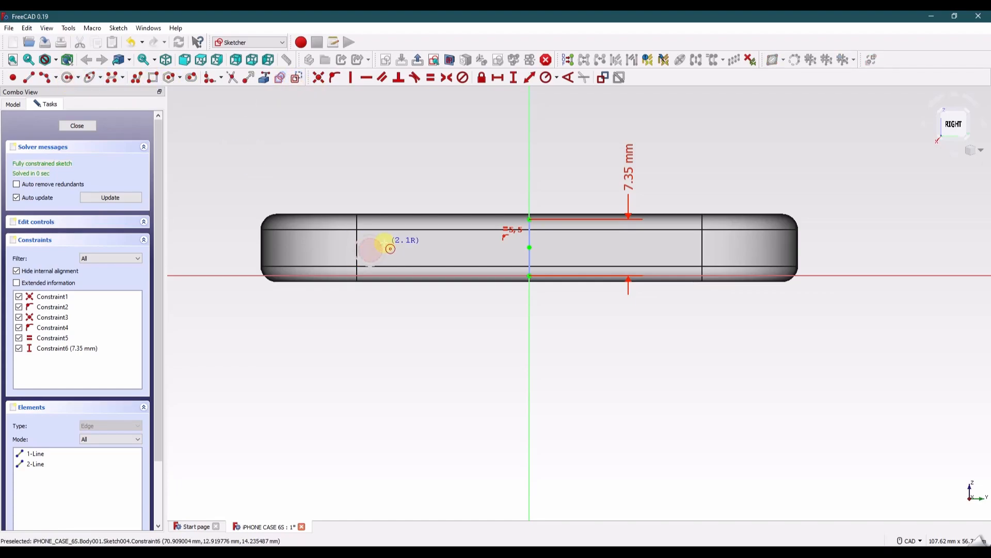
click(386, 241)
click(410, 252)
click(417, 245)
right_click(374, 253)
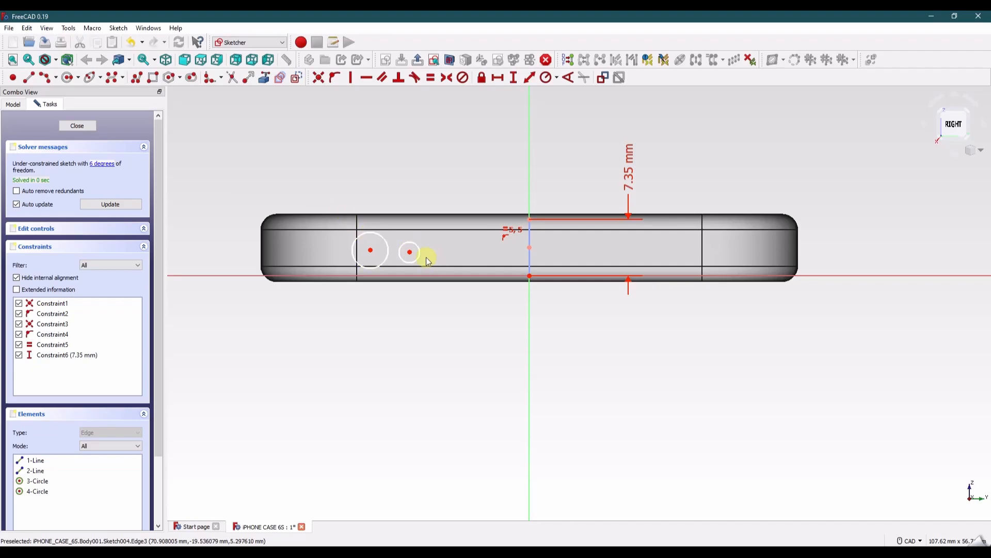
- Sketch a horizontal slot to the right of the vertical axis and a rectangle spanning the axis at the middle of the face
click(191, 78)
click(609, 249)
click(682, 239)
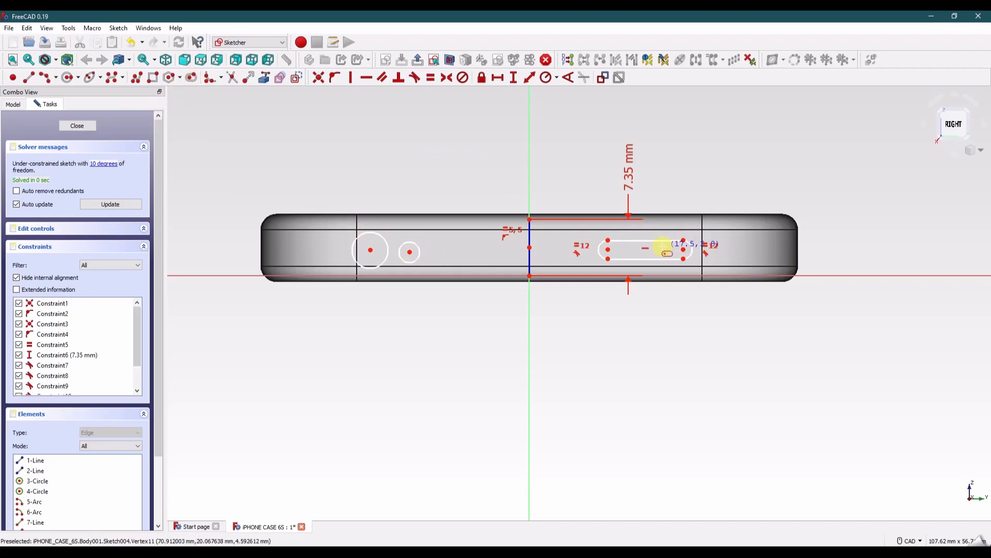
click(153, 78)
click(471, 241)
click(574, 260)
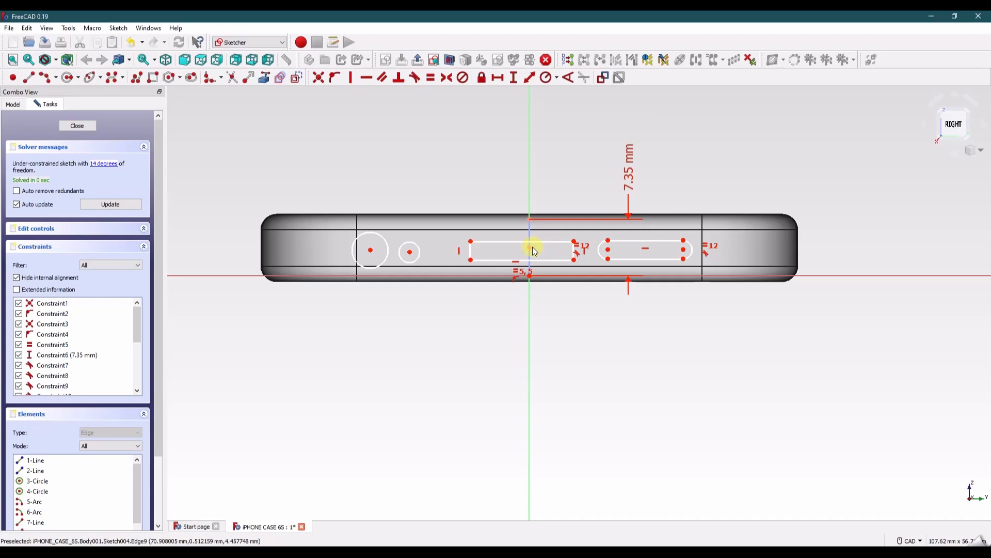
- Connect the larger and smaller circles with an upper and a lower line to outline a keyhole shape
scroll(531, 247, up, 4)
mouse_move(426, 234)
mouse_down()
mouse_move(451, 225)
mouse_move(441, 222)
mouse_up()
middle_drag(371, 271, 446, 257)
click(31, 80)
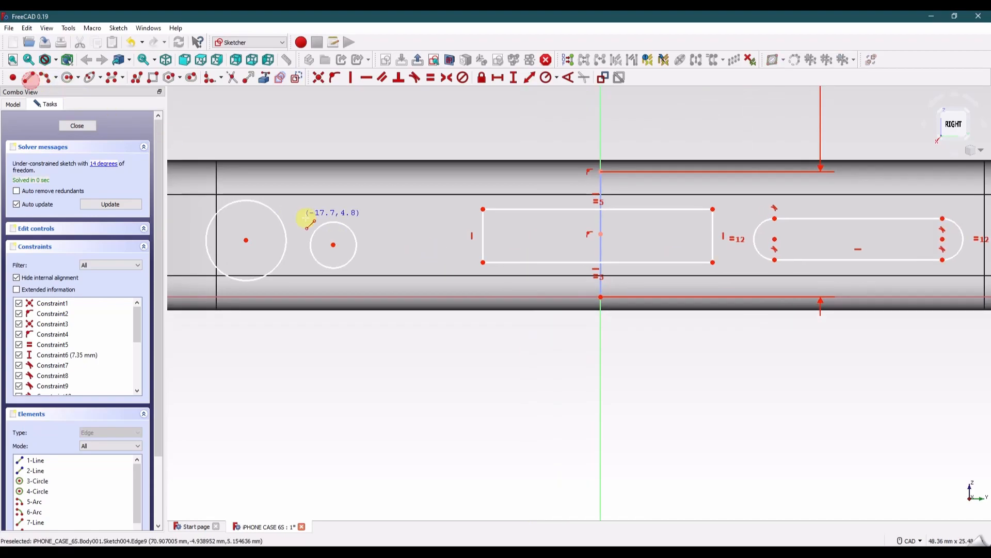
click(296, 222)
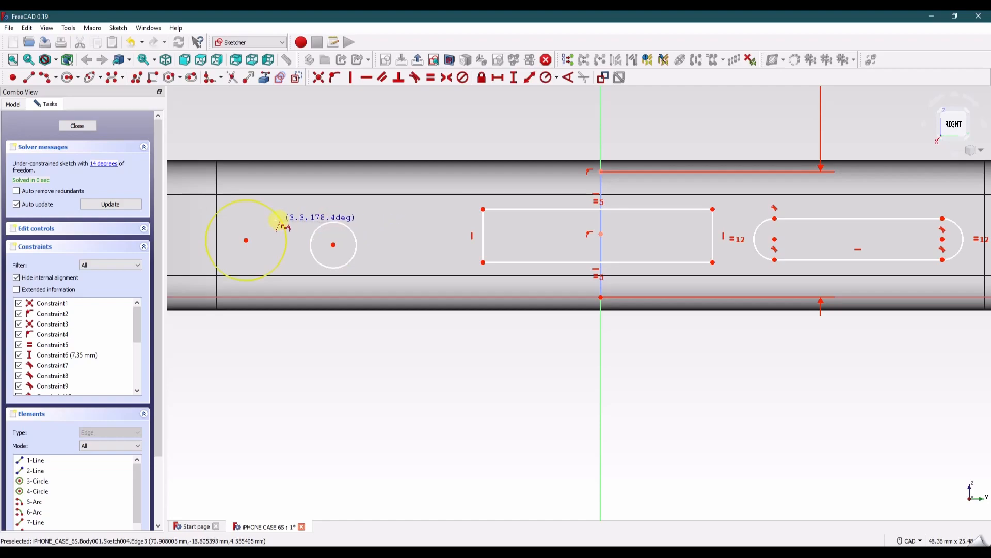
click(283, 223)
click(334, 268)
click(278, 267)
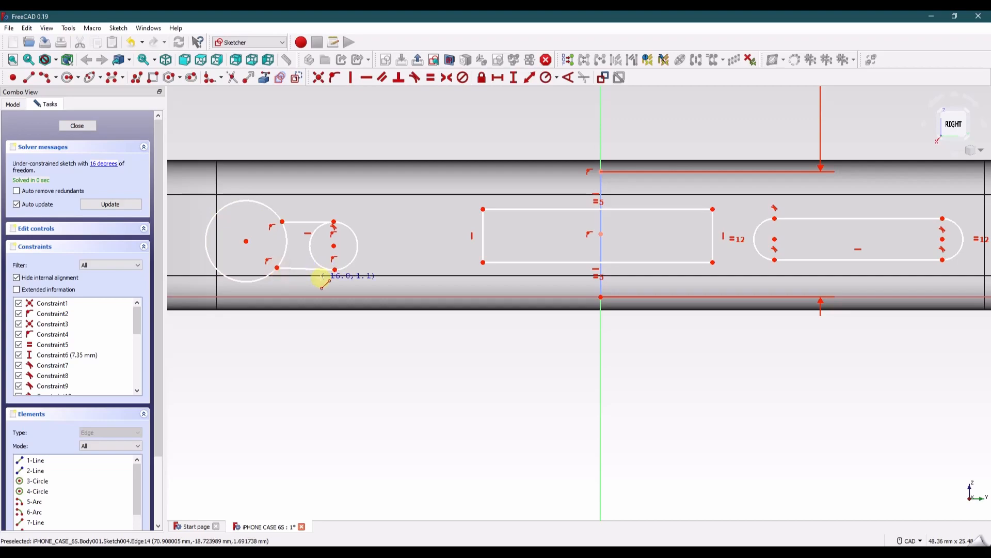
- Trim the parts of both circles that lie between the two connecting lines, leaving an open keyhole outline
click(233, 80)
click(284, 232)
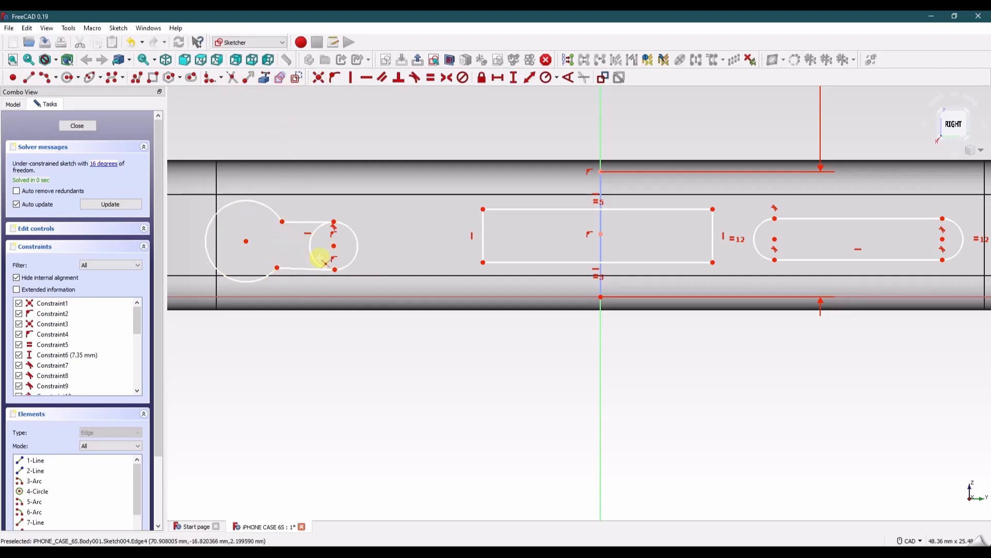
click(313, 260)
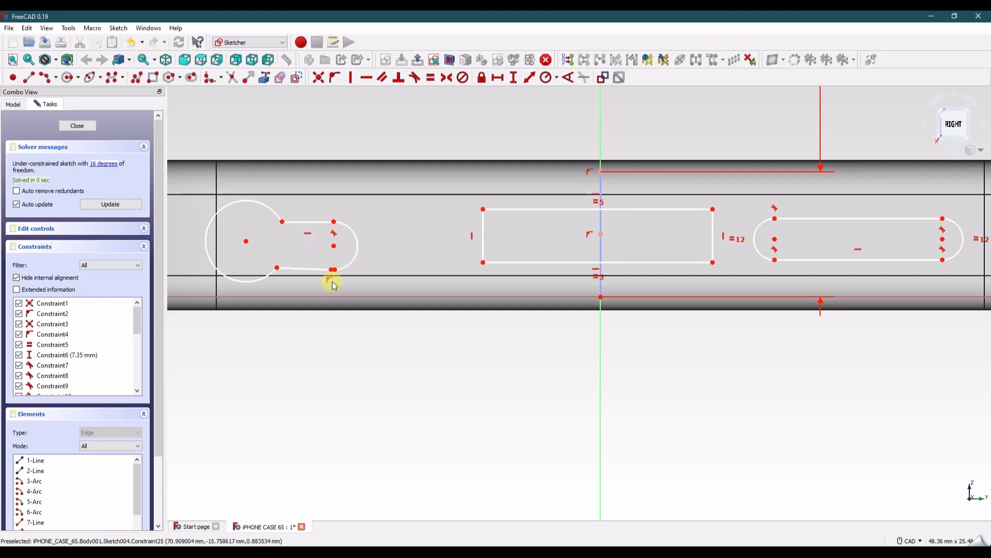
- Delete the point-on-object constraint at the small arc's lower end and make that end coincident with the lower line's end
scroll(332, 280, up, 5)
drag(339, 254, 365, 243)
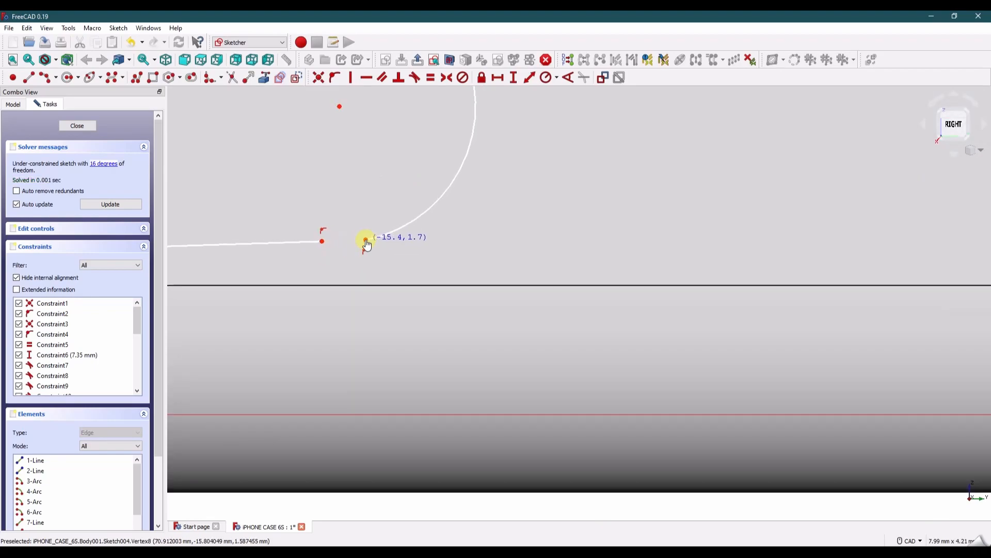
click(363, 253)
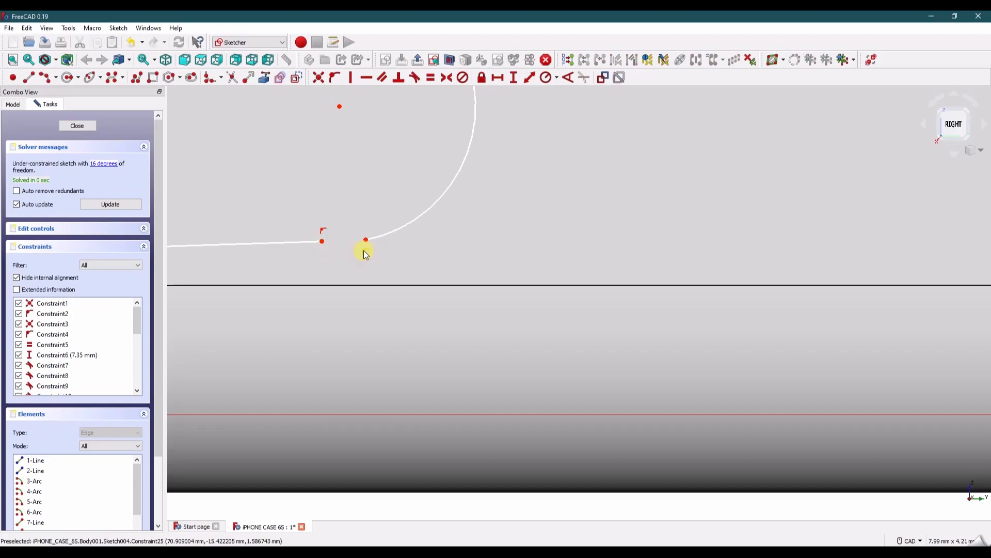
click(365, 256)
key(Delete)
key(Delete)
click(365, 242)
click(323, 241)
click(319, 78)
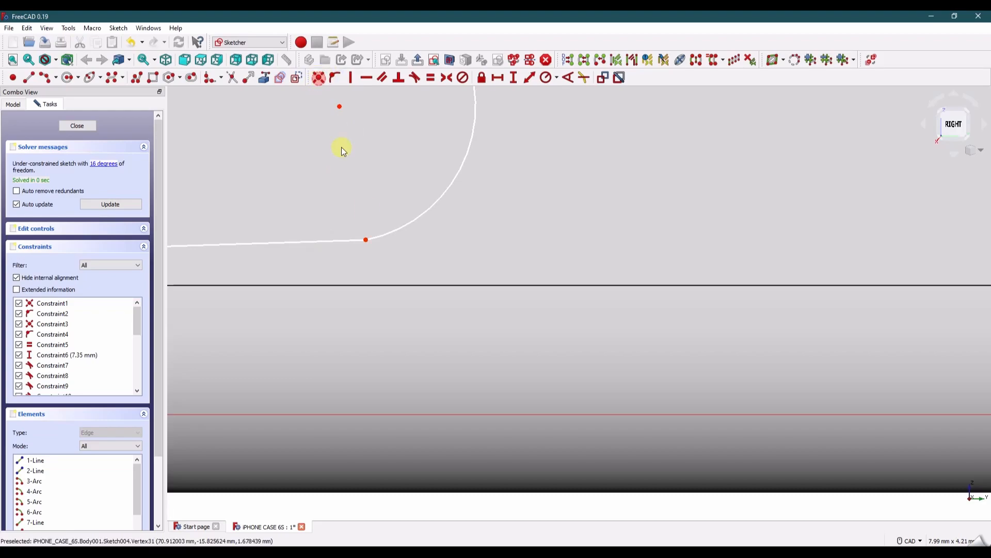
- Make the keyhole's lower line tangent to the small arc and constrain the line horizontal
click(383, 237)
click(358, 241)
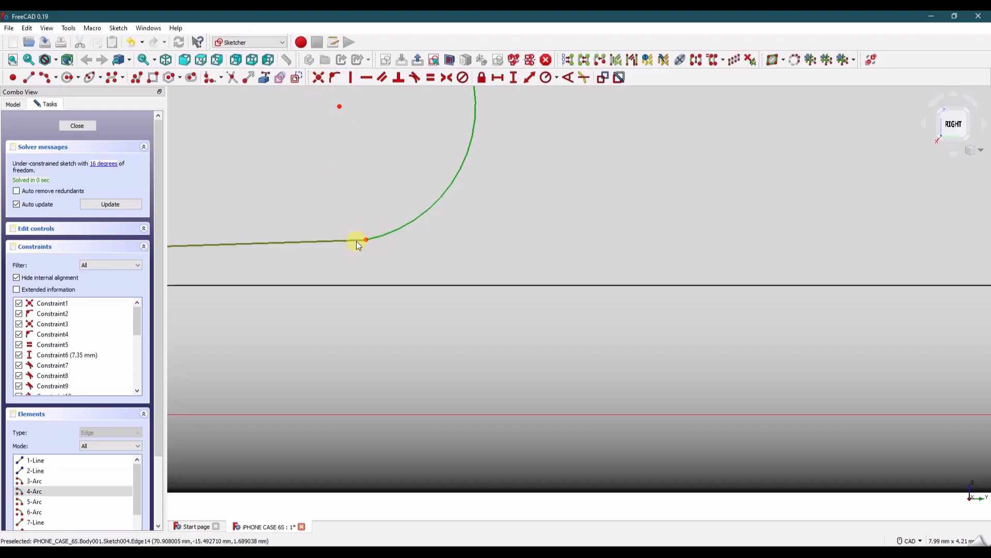
key(t)
click(601, 295)
scroll(469, 269, up, 1)
scroll(469, 268, down, 4)
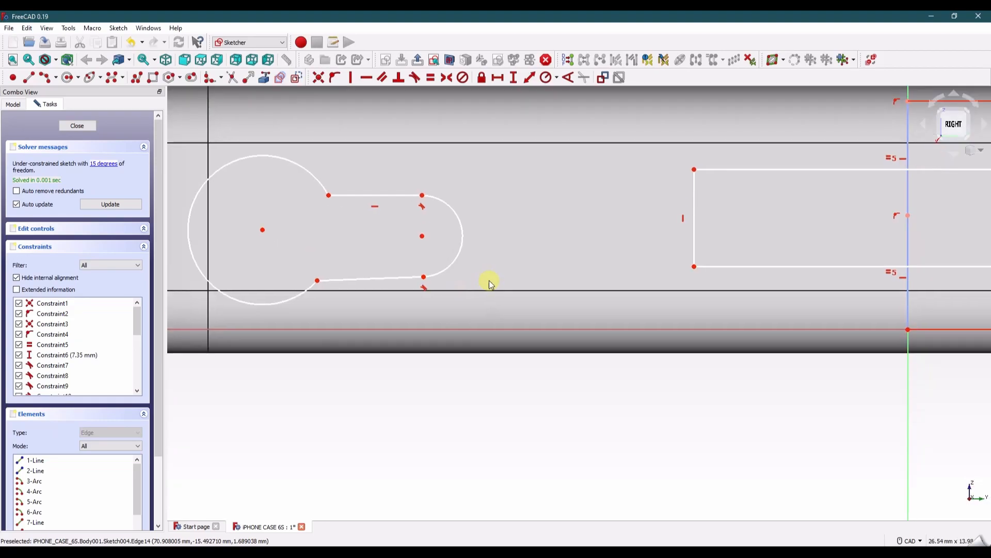
click(368, 280)
click(367, 78)
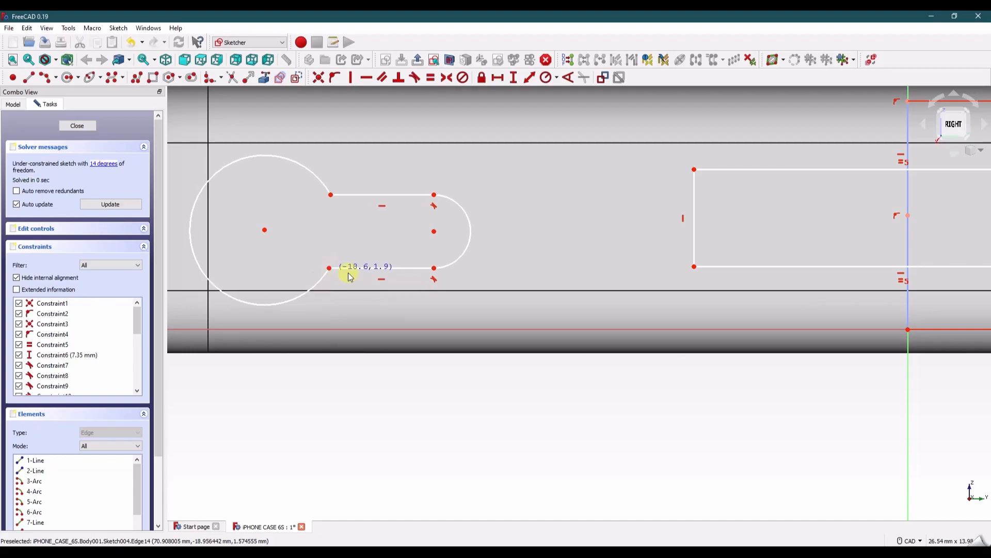
- Align both keyhole arc centres horizontally with the midpoint shared by the two construction lines on the vertical axis
scroll(497, 317, down, 3)
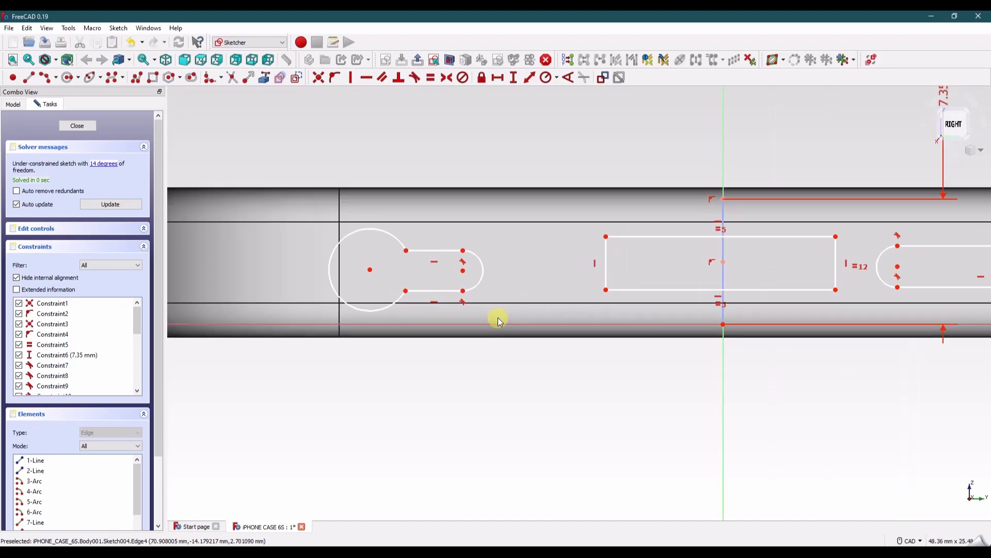
click(724, 262)
click(370, 270)
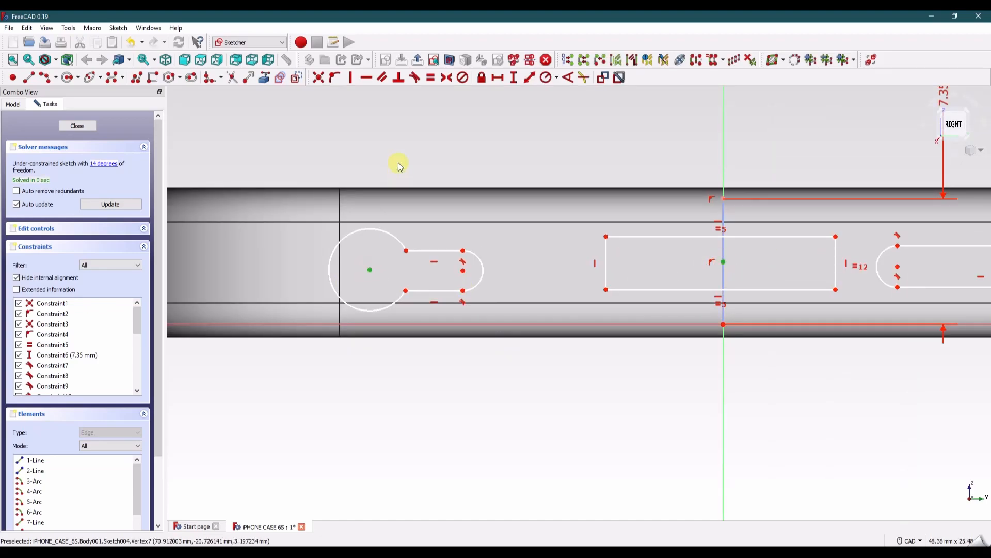
click(366, 77)
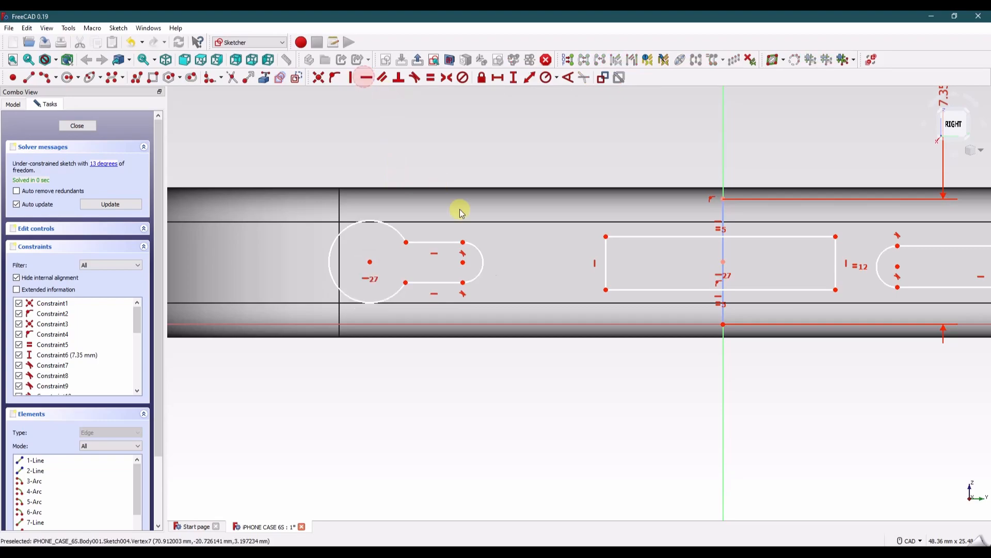
click(463, 264)
click(369, 266)
click(366, 78)
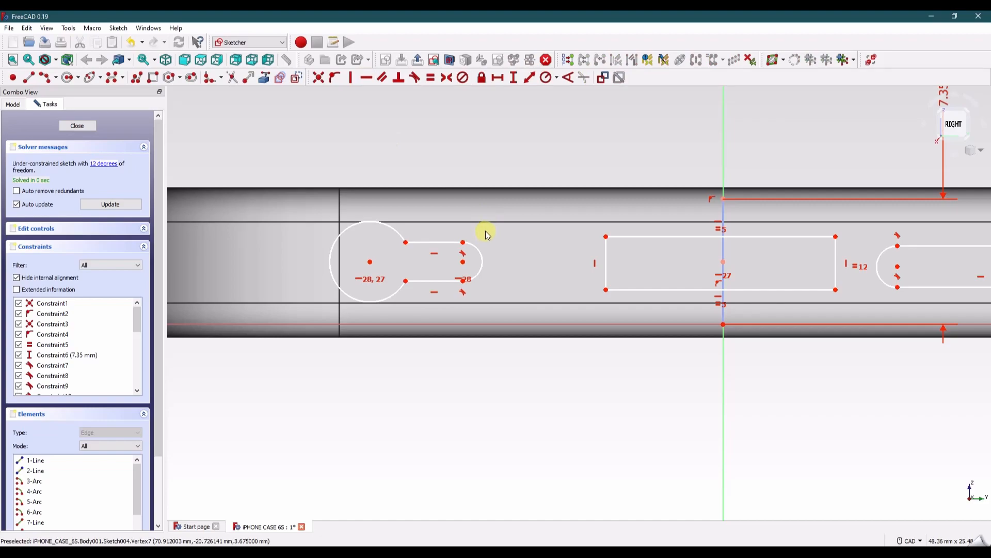
- Constrain the keyhole's large arc to a 6 mm diameter
click(343, 232)
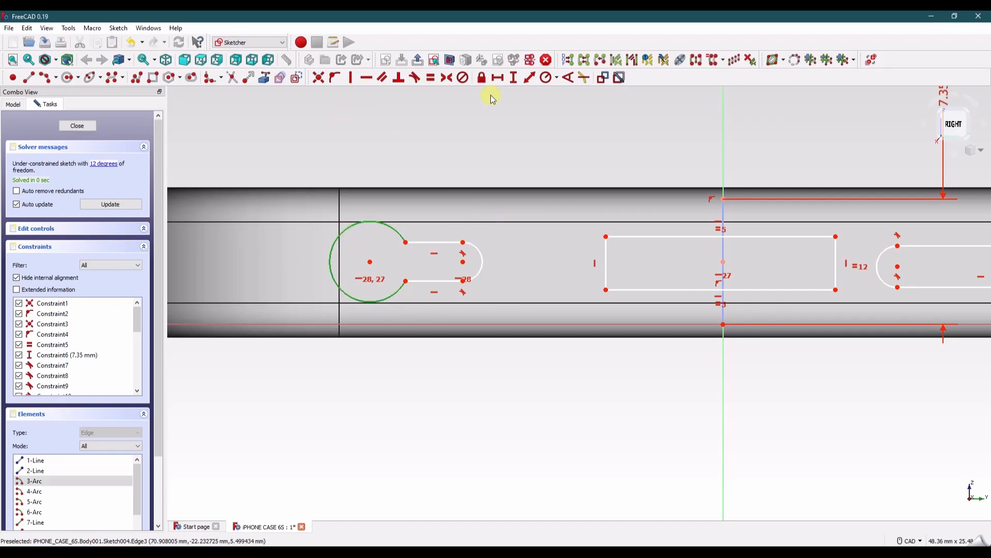
click(554, 78)
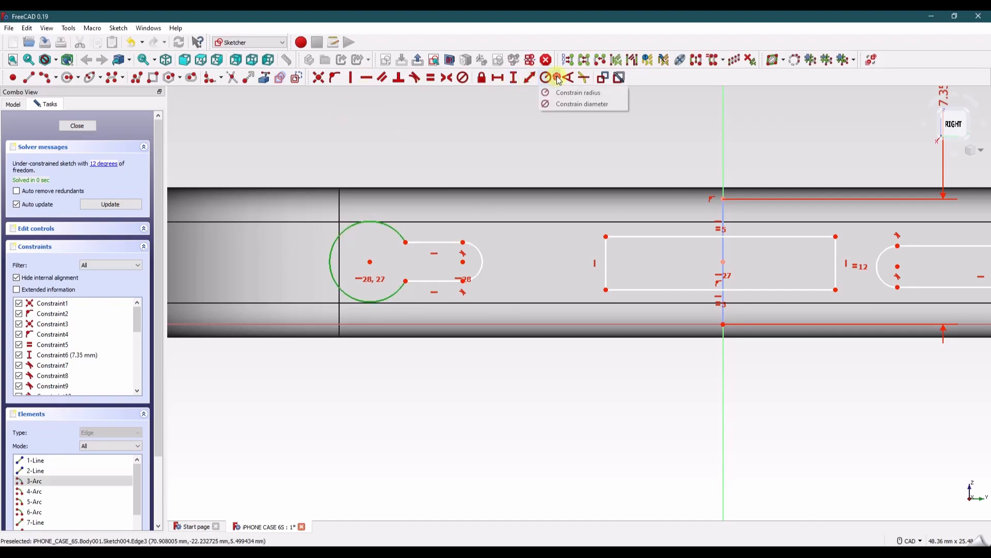
click(557, 105)
text(6)
key(Return)
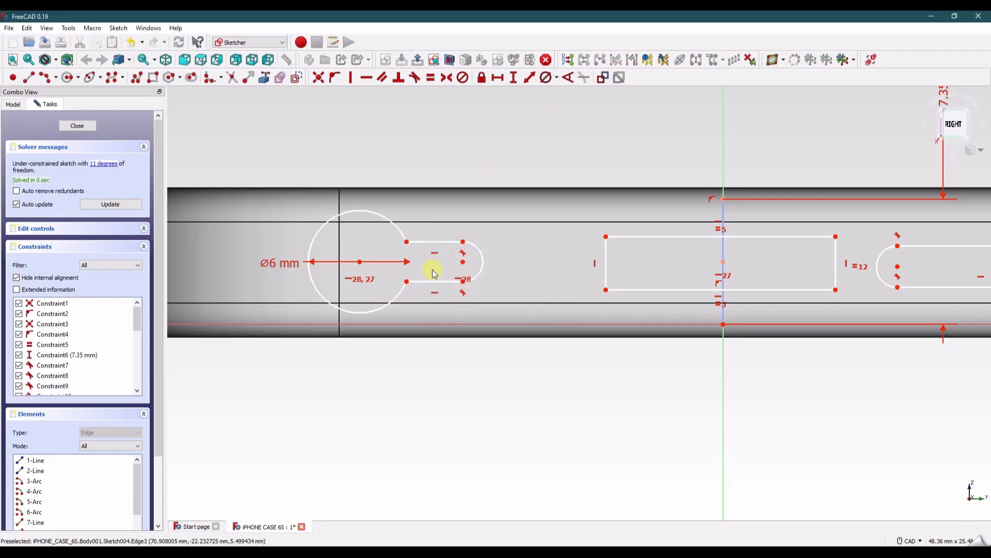
- Constrain the keyhole's small arc to a 2 mm diameter and move both arc diameter labels above the case profile
click(479, 250)
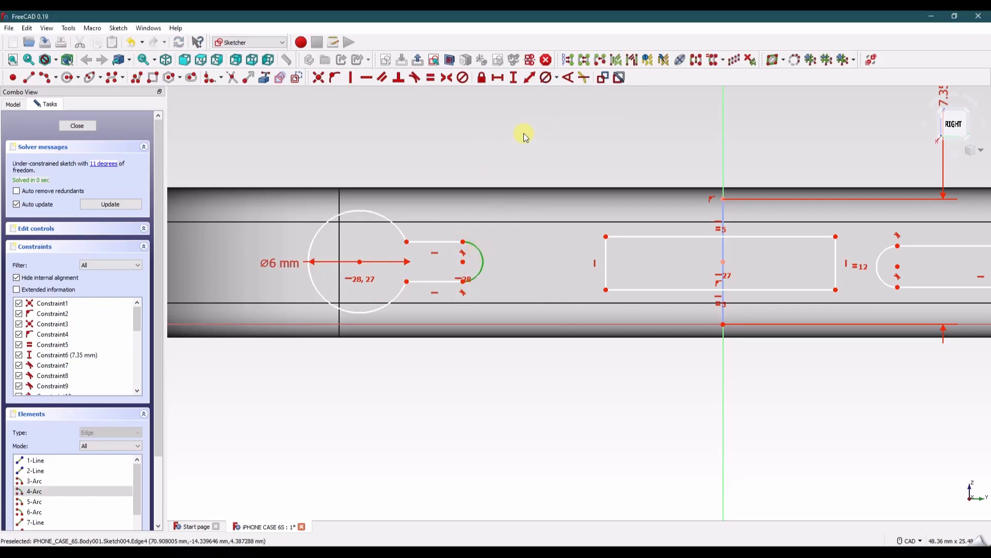
click(533, 83)
text(2)
key(Return)
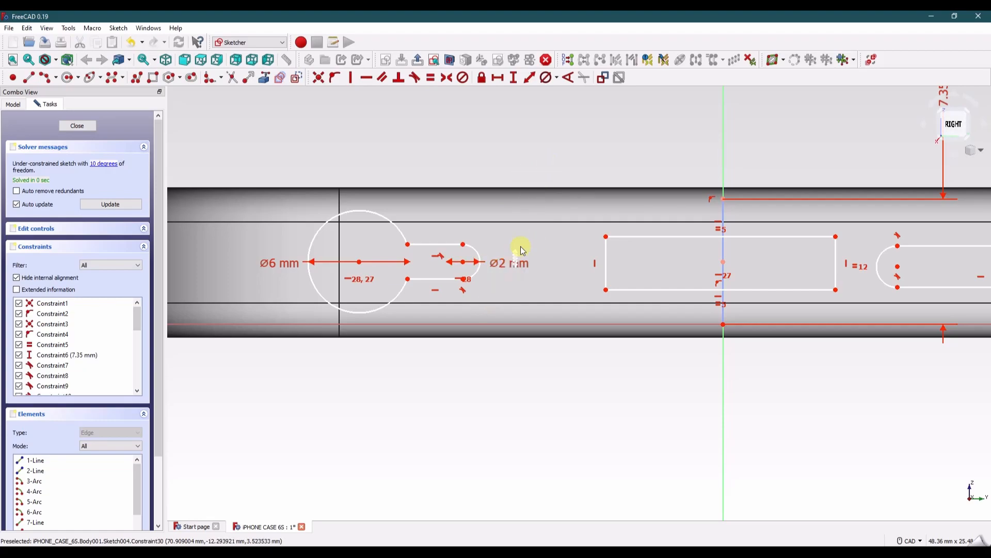
drag(501, 263, 479, 203)
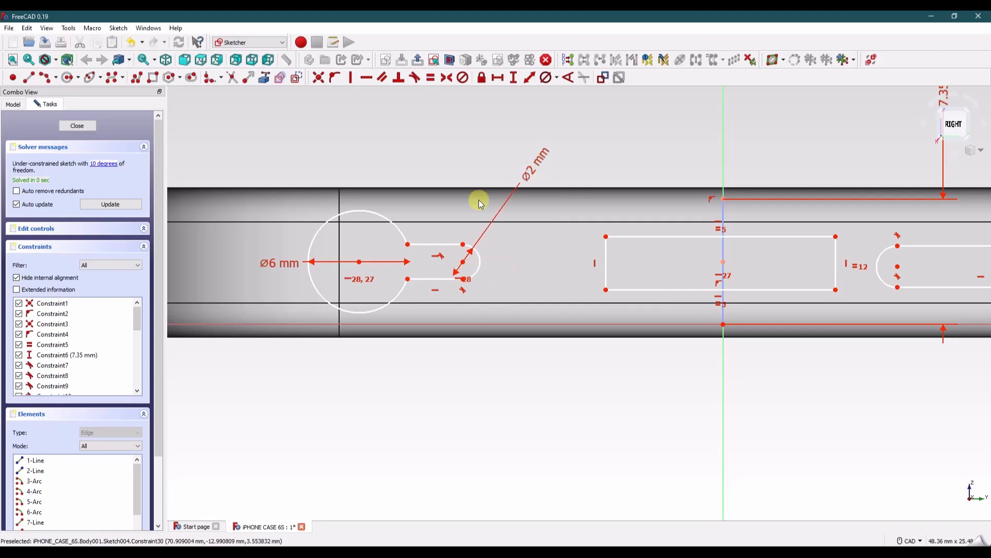
drag(286, 266, 254, 160)
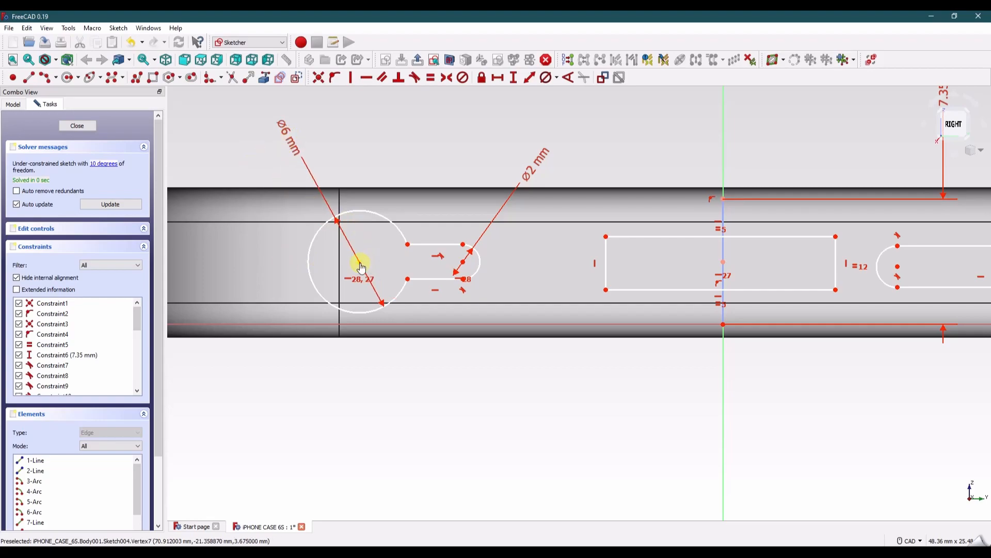
- Constrain the large arc's centre 20.3 mm horizontally from the vertical axis, and reposition that dimension and the 2 mm label above the keyhole
scroll(454, 267, up, 1)
scroll(443, 261, down, 3)
scroll(437, 308, up, 2)
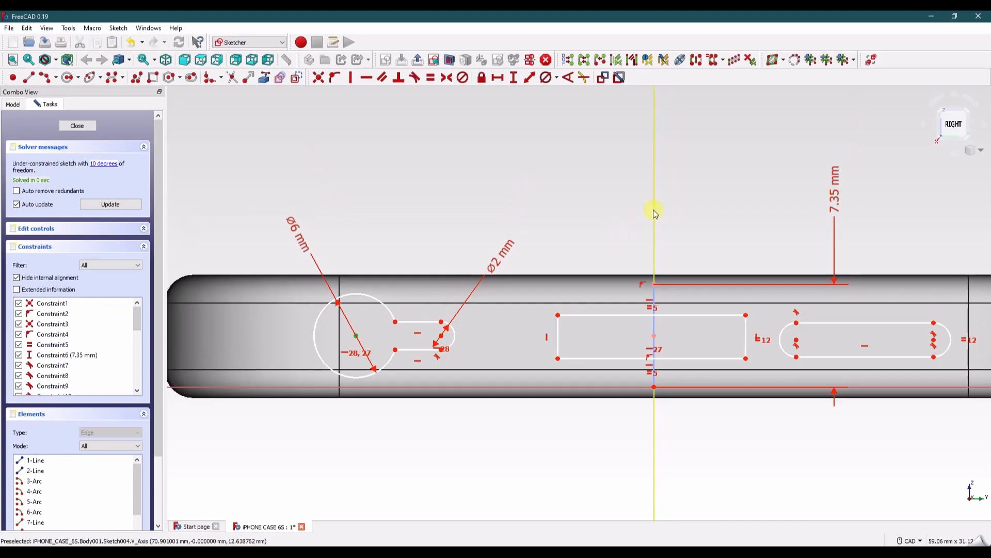
click(498, 78)
text(2)
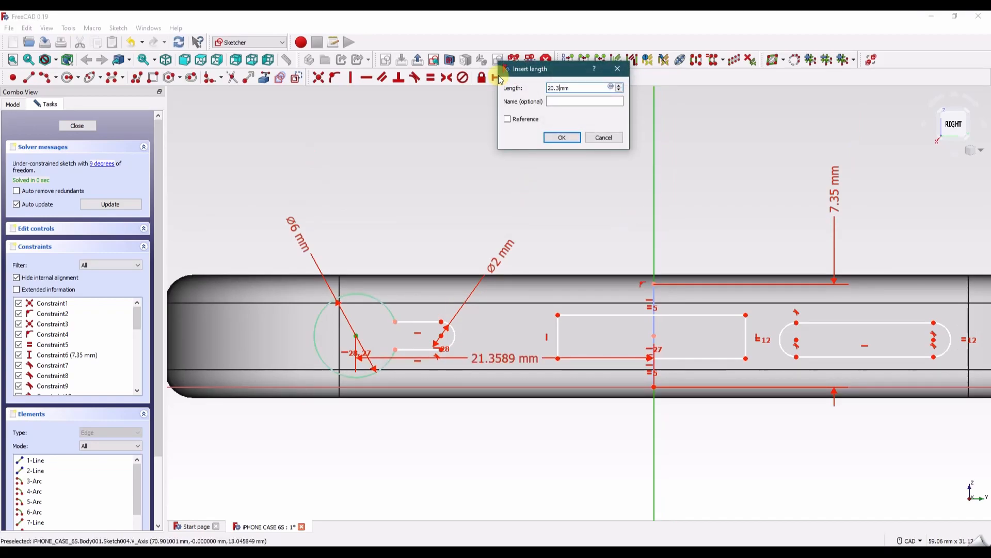
text(0.3)
key(Return)
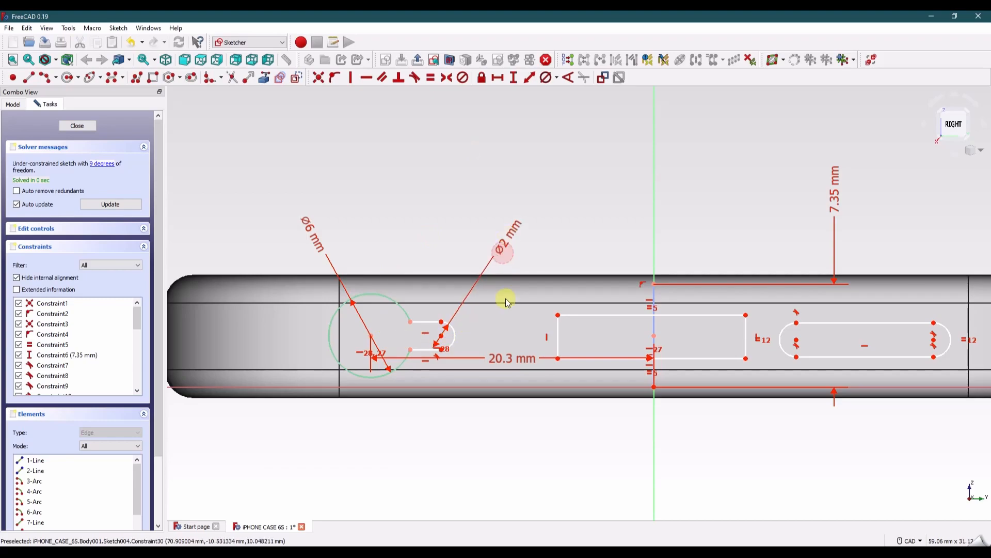
drag(504, 357, 506, 149)
mouse_move(518, 233)
mouse_down()
mouse_move(441, 223)
mouse_move(414, 265)
mouse_up()
- Constrain the small arc's centre 15.5 mm horizontally from the vertical axis and place the dimension above the case profile
click(443, 336)
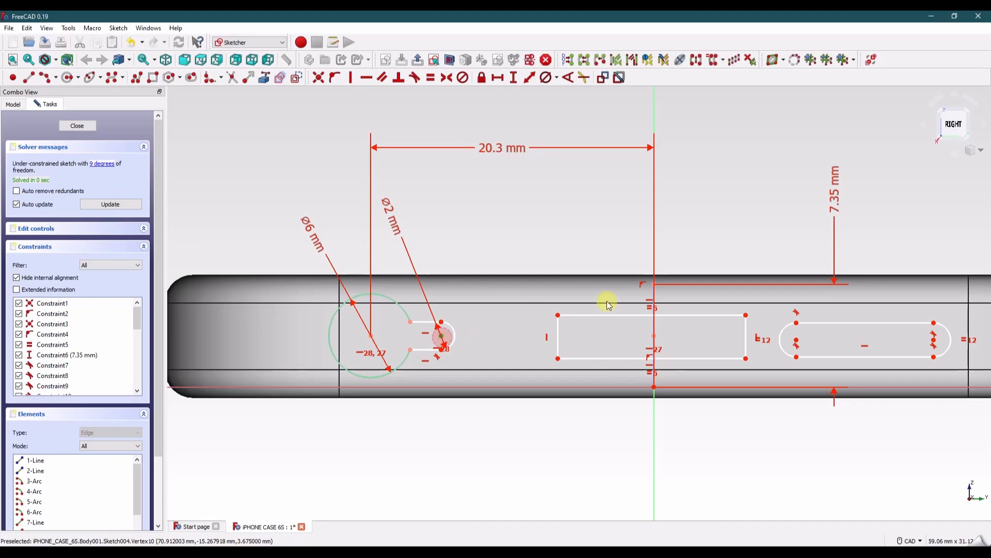
click(656, 122)
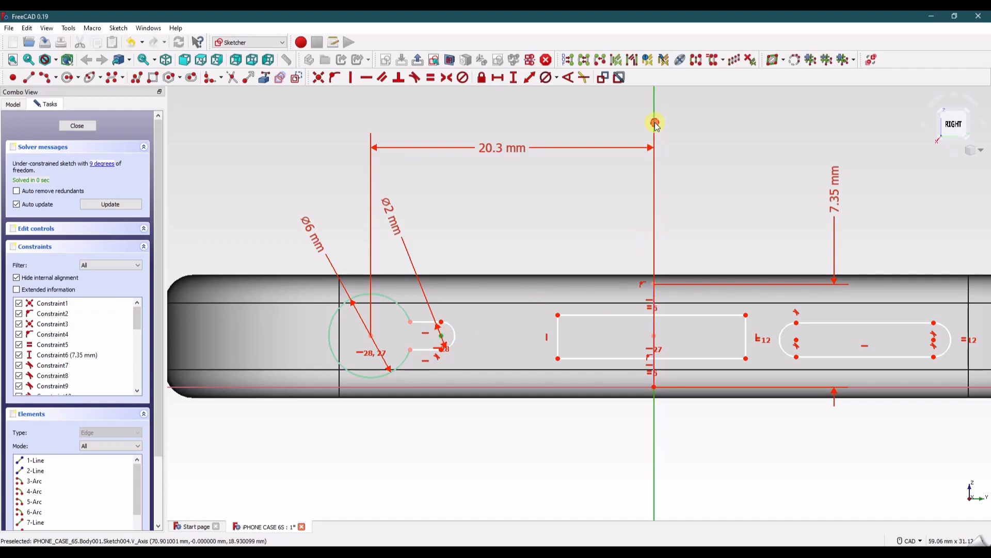
click(496, 81)
text(15.5)
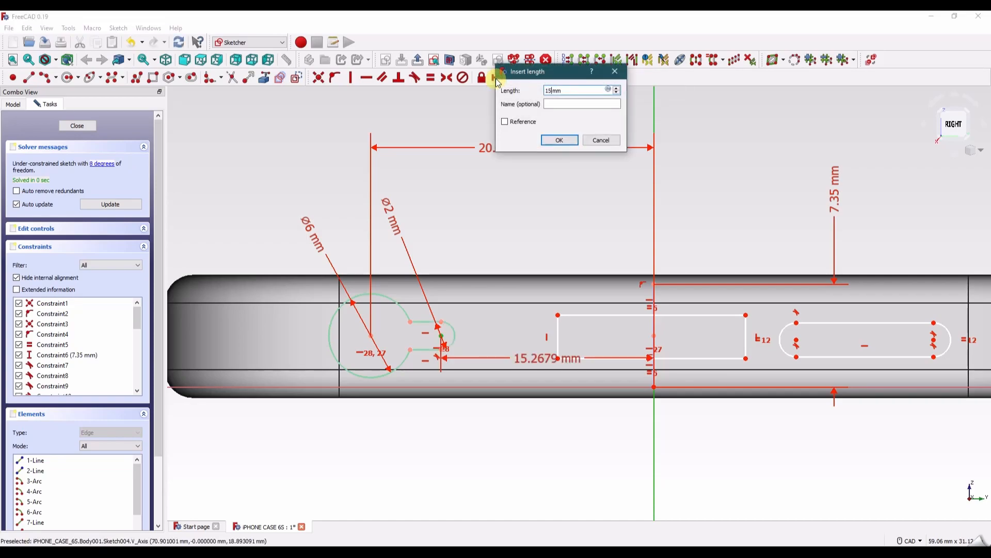
key(Return)
mouse_move(537, 358)
mouse_down()
mouse_move(550, 235)
mouse_move(534, 222)
mouse_up()
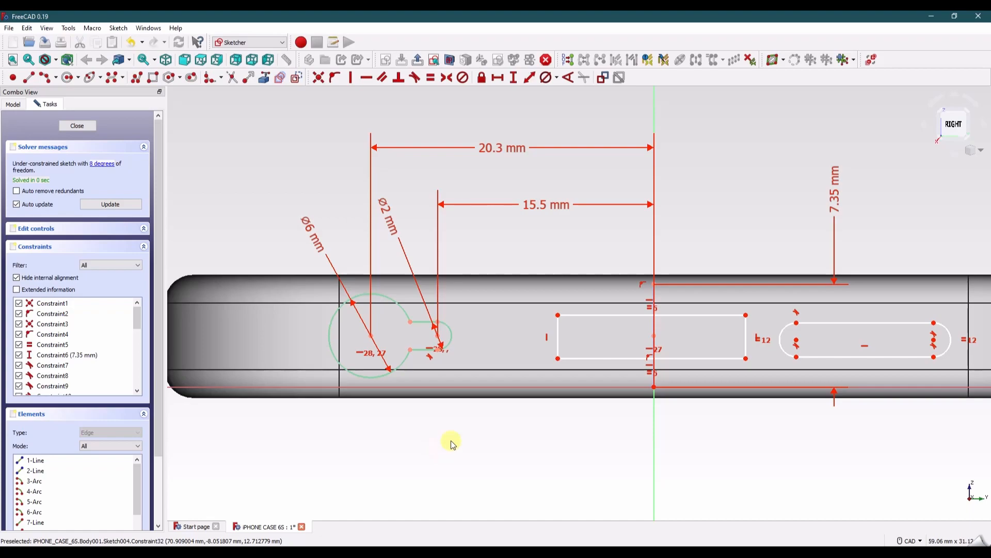
- Set the diameter of the narrow slot's end arc to 3 mm and place the dimension above the slot
mouse_move(572, 426)
middle_down()
mouse_move(434, 407)
mouse_move(357, 421)
middle_up()
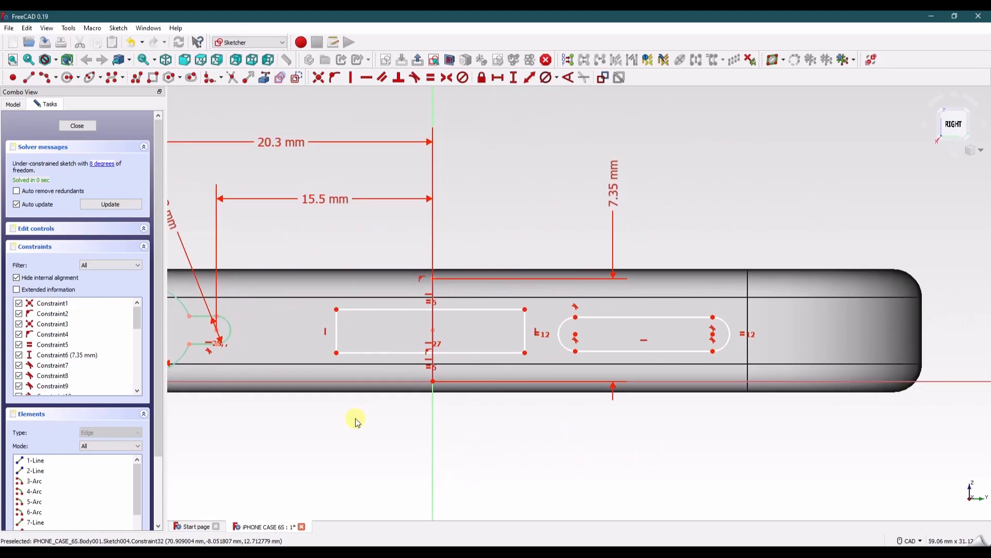
click(727, 327)
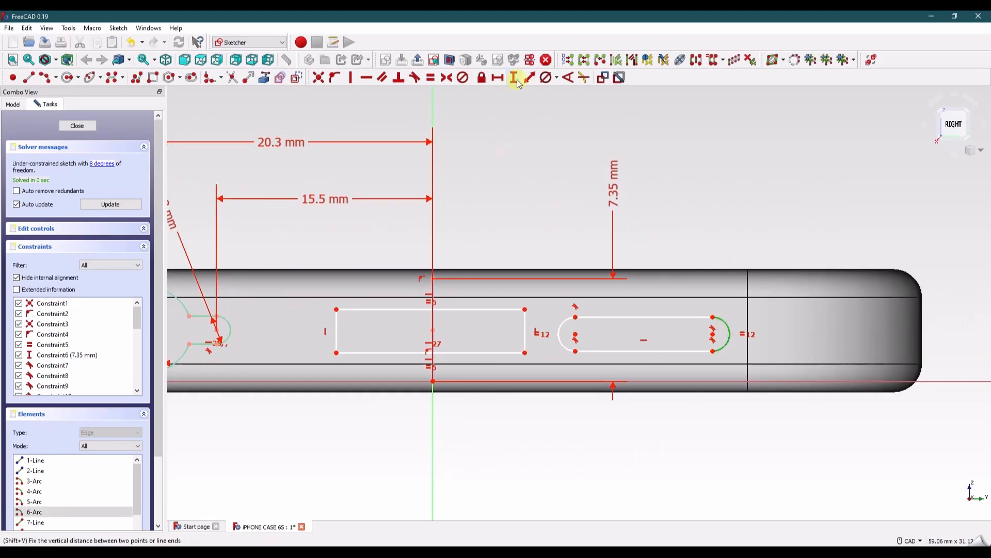
click(548, 78)
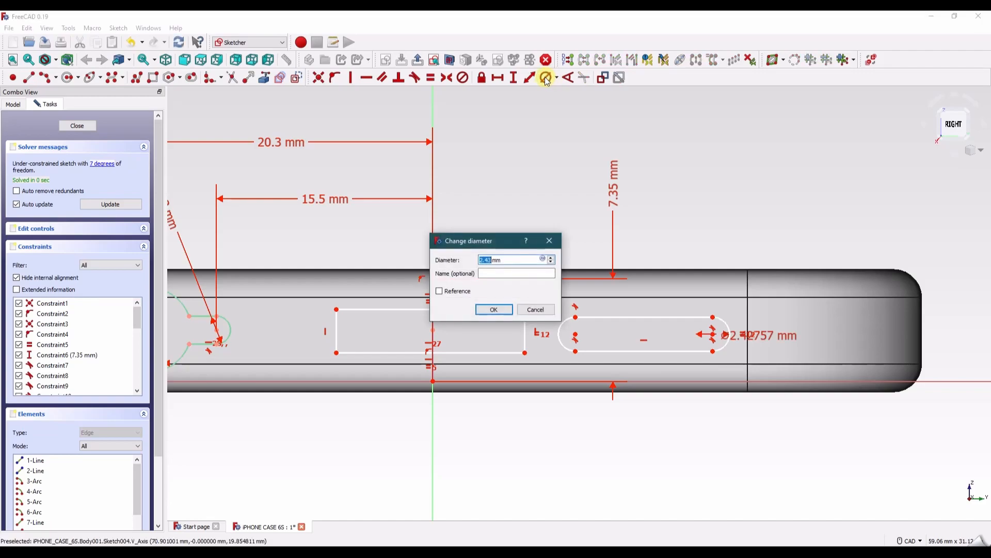
text(3)
key(Return)
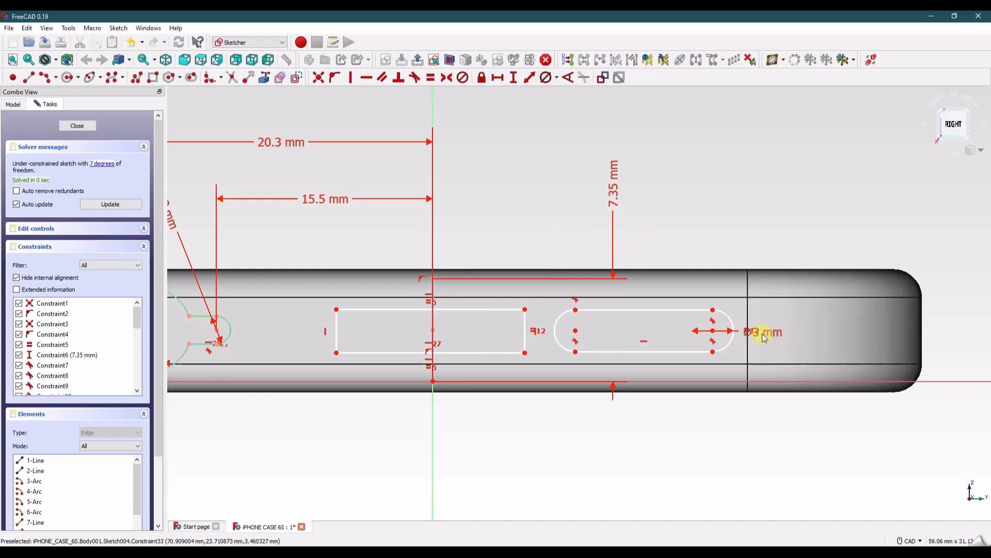
drag(761, 332, 820, 221)
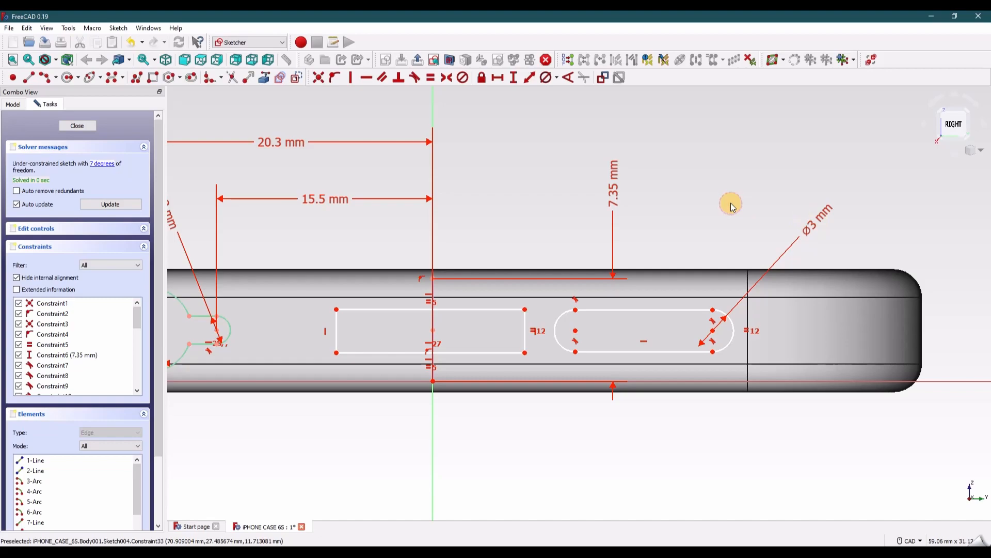
- Constrain the slot's upper straight edge to 12 mm horizontally, and reposition this dimension and the 7.35 mm one clear of the geometry
click(604, 310)
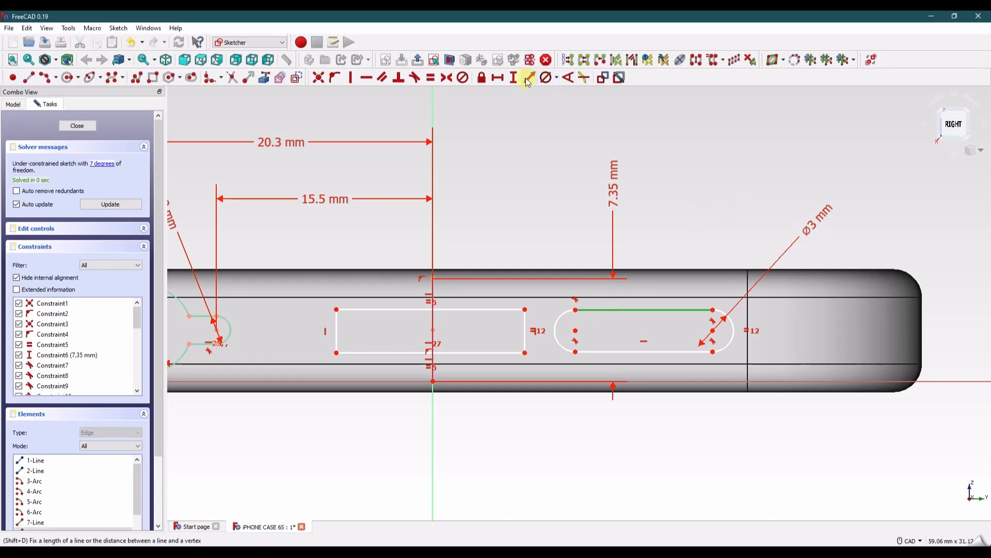
click(498, 78)
text(12mm)
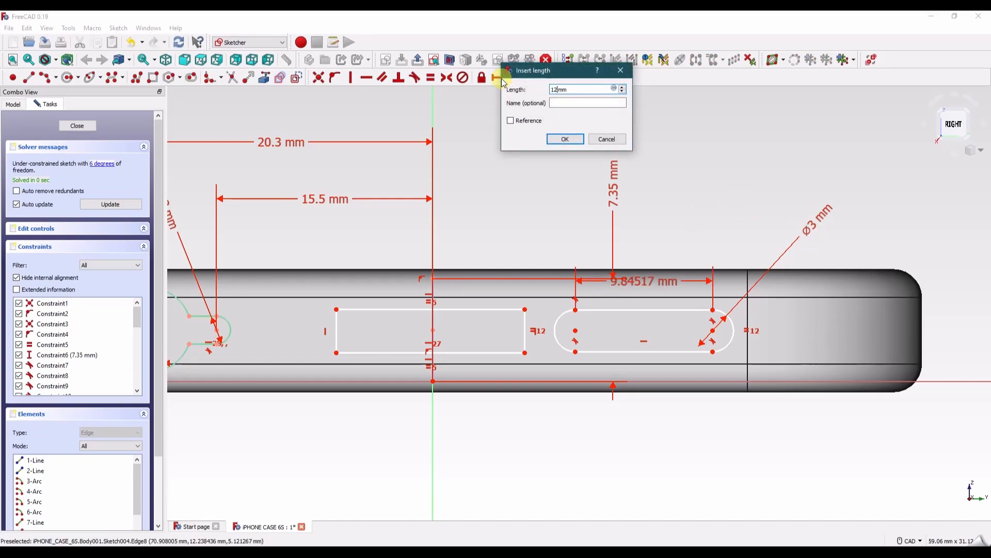
key(Return)
drag(672, 285, 667, 157)
drag(612, 194, 491, 211)
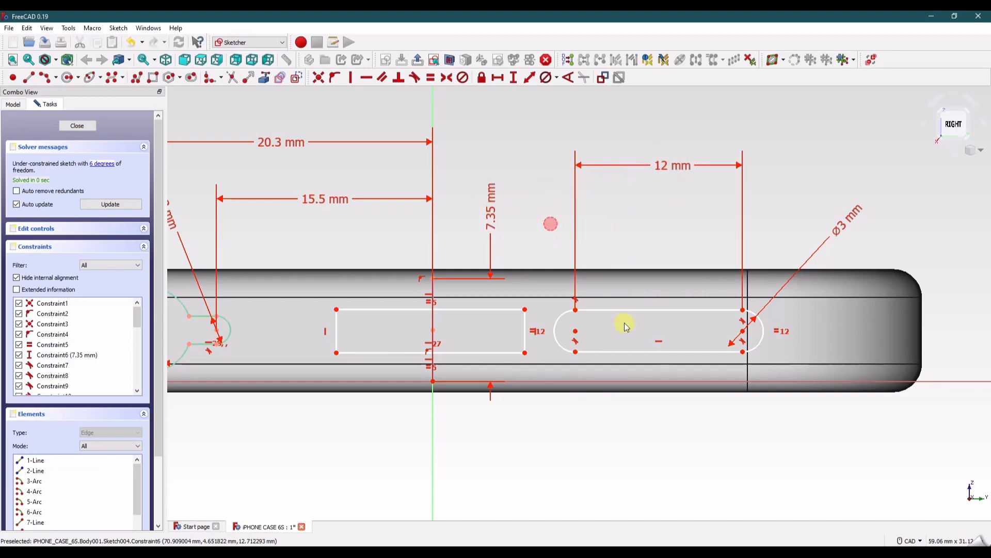
- Constrain the slot's outer arc centre to 23.5 mm horizontally from the vertical axis and place the dimension above the others
click(743, 333)
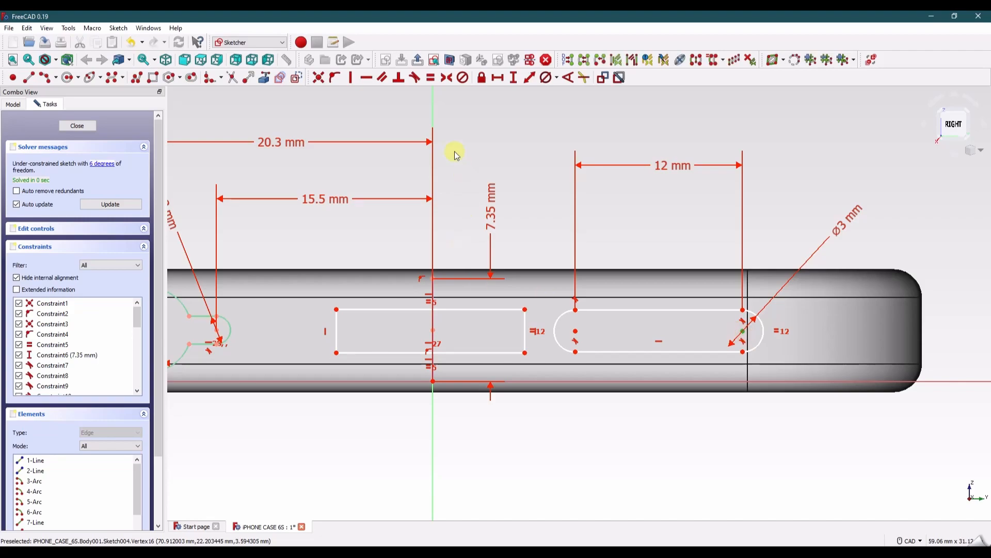
click(497, 78)
text(23.5mm)
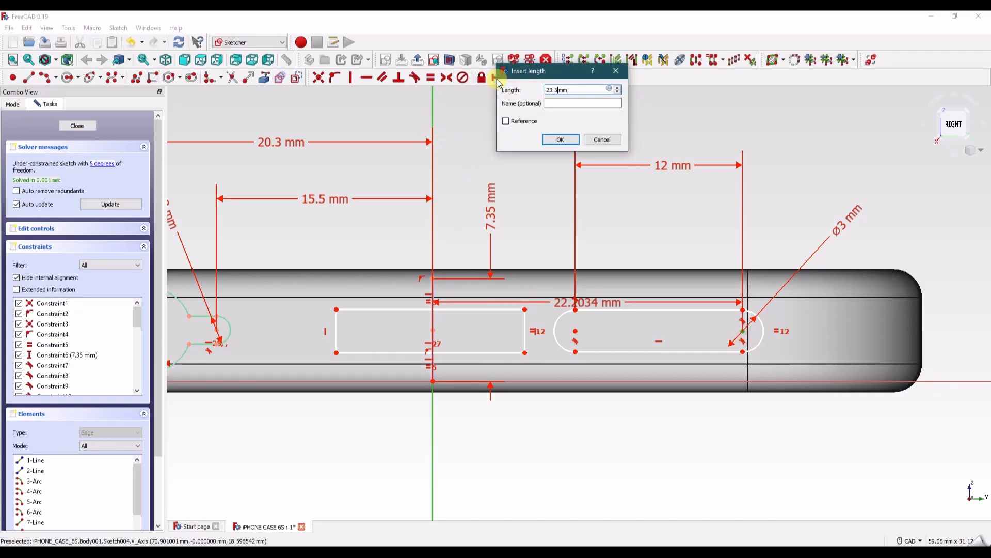
key(Return)
drag(580, 305, 576, 112)
- Align the slot's outer arc centre horizontally with the centre point on the vertical axis
click(433, 330)
click(761, 331)
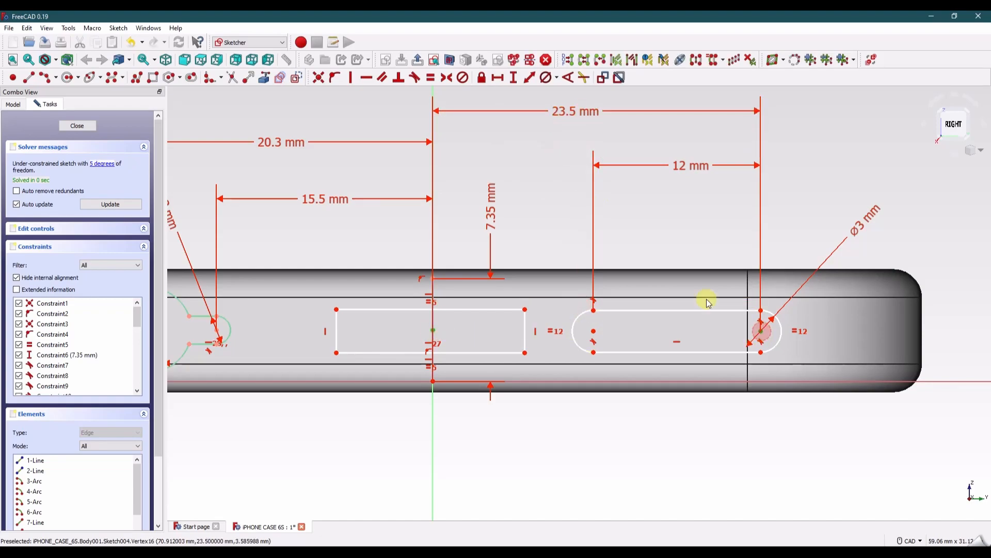
click(366, 77)
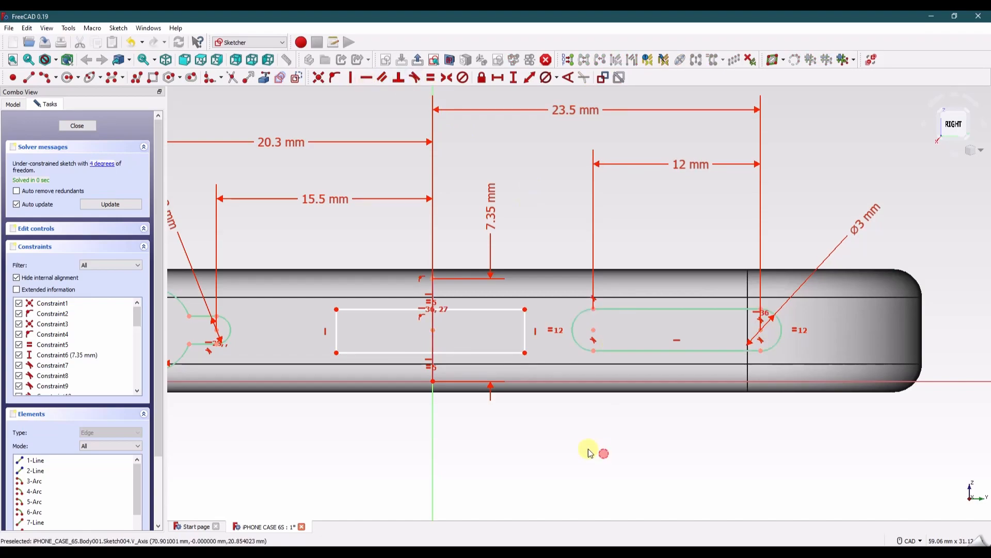
- Make the rectangle's two upper corners symmetric about the vertical axis and delete the redundant constraint
scroll(383, 338, down, 2)
scroll(383, 339, up, 3)
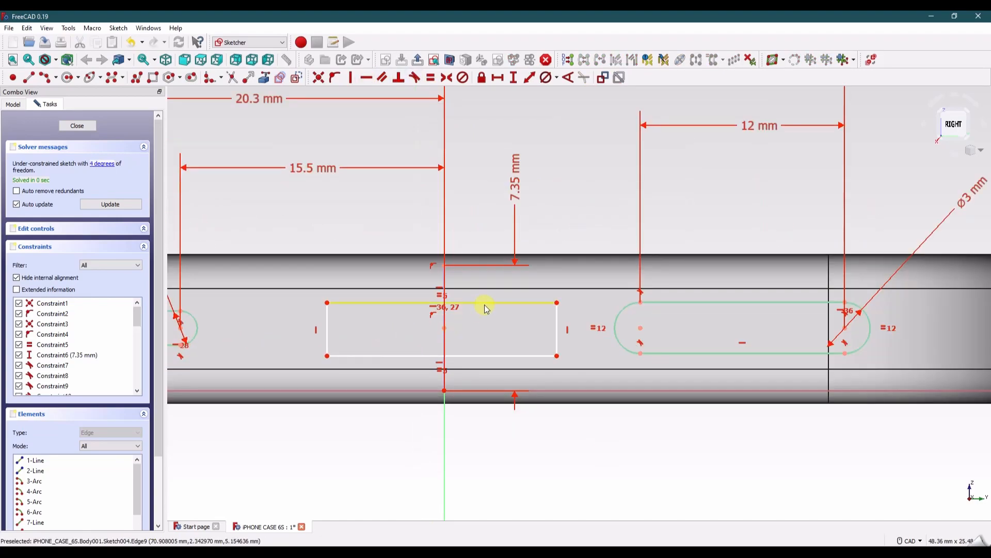
click(484, 305)
click(545, 223)
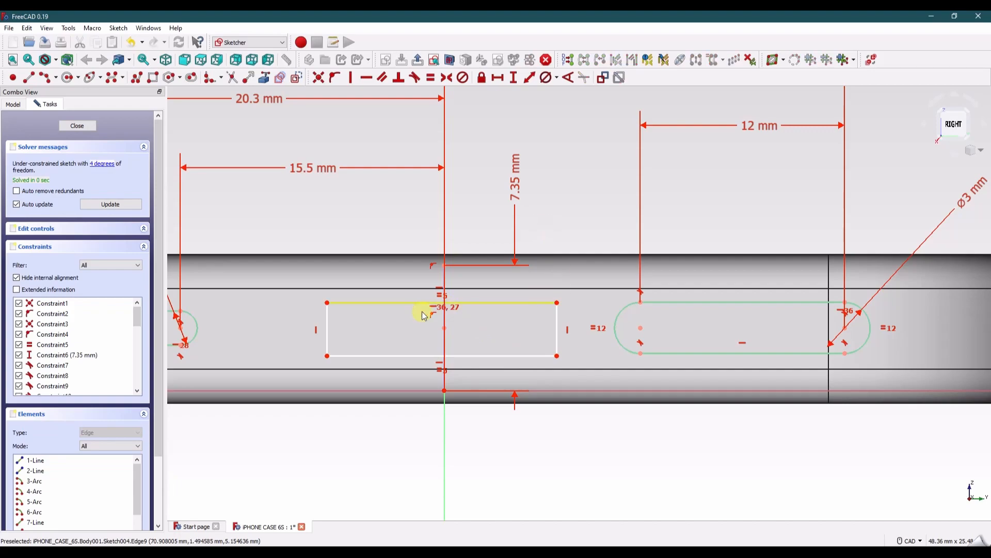
click(327, 302)
click(558, 305)
scroll(459, 170, up, 1)
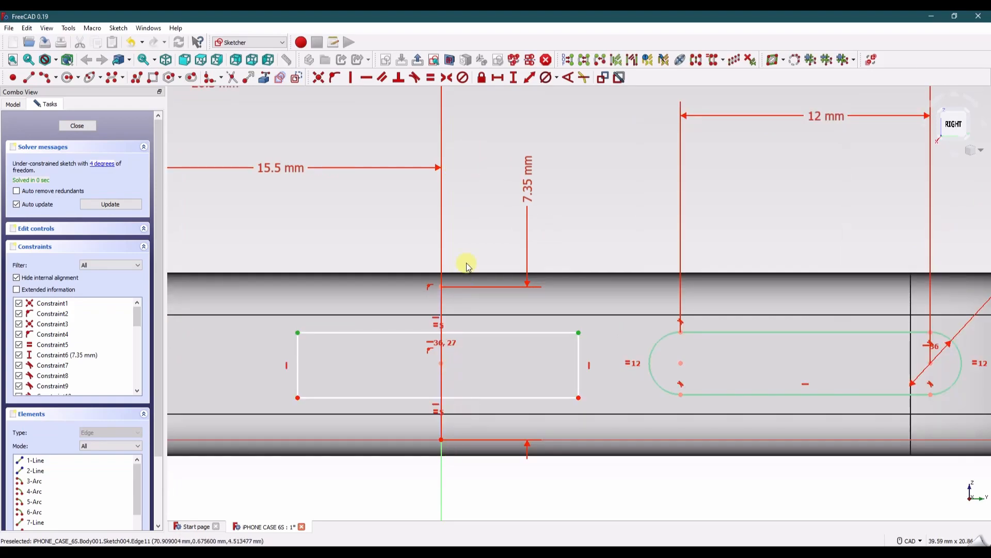
middle_drag(466, 263, 470, 311)
scroll(455, 134, up, 2)
scroll(457, 137, down, 5)
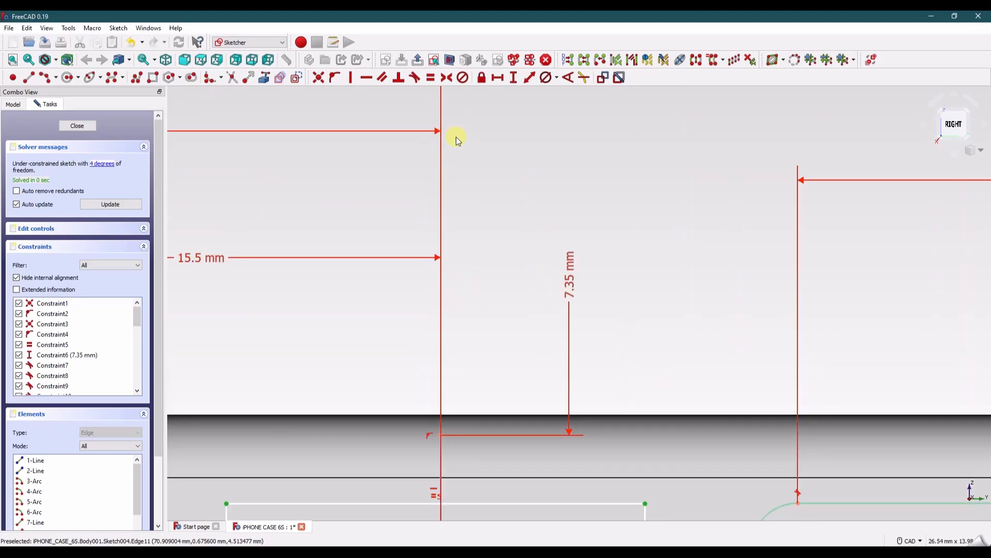
click(446, 78)
click(122, 168)
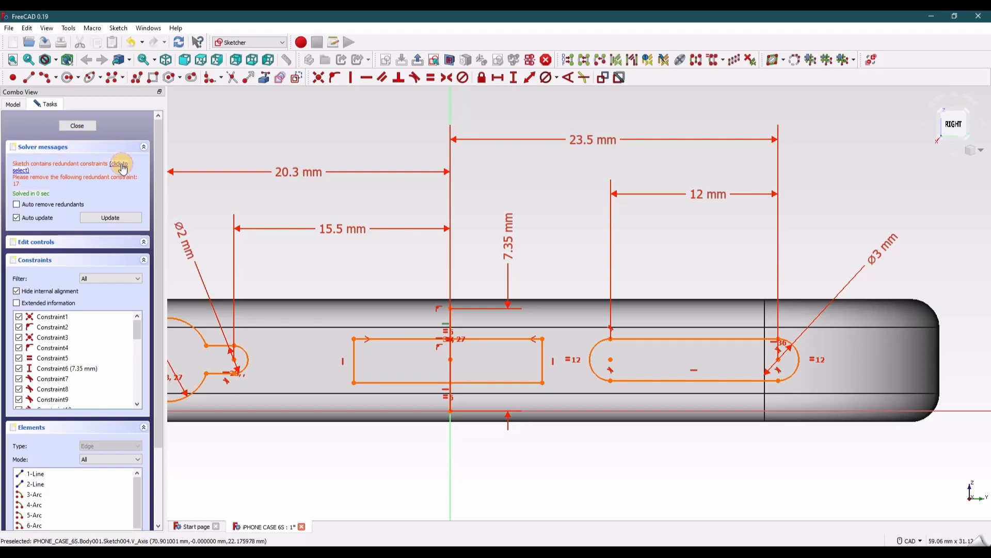
key(Delete)
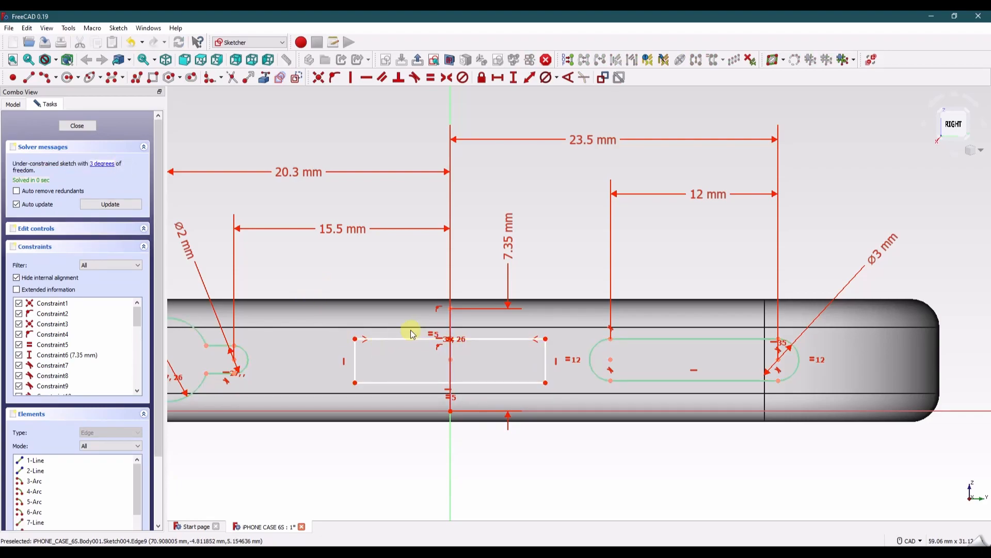
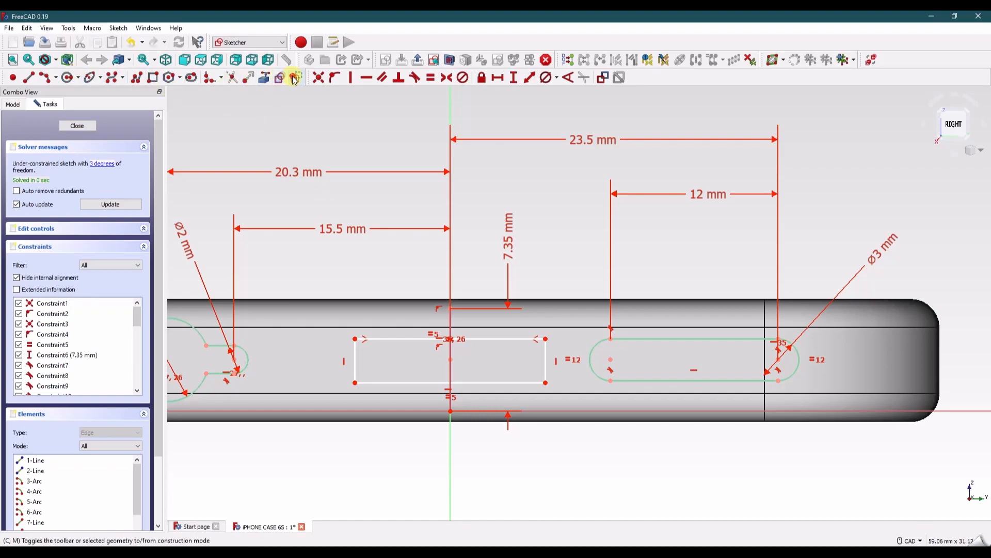
- Sketch a horizontal construction line about 2.3 mm long from the centre point on the vertical axis
click(13, 77)
click(451, 360)
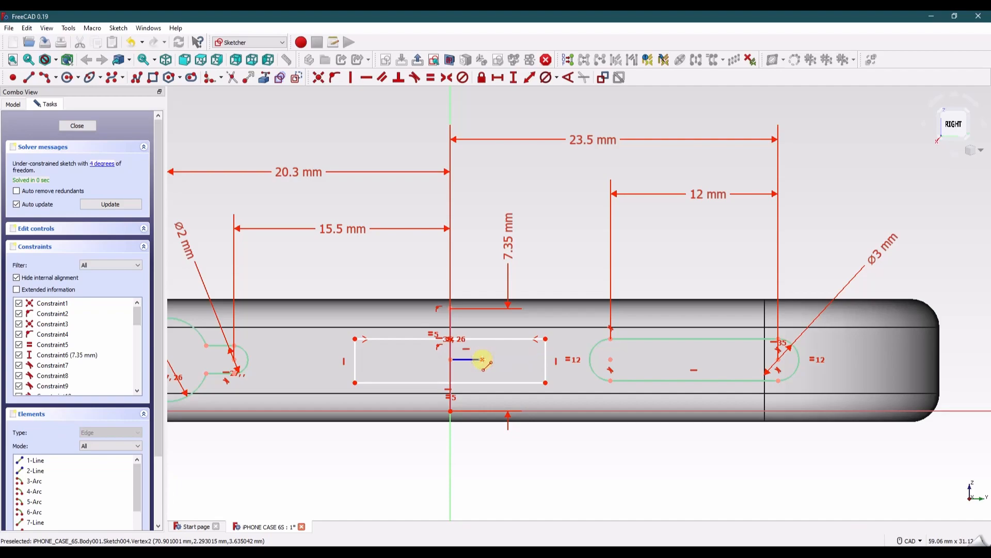
- Make the upper and lower corners of the rectangle's slot-side edge symmetric about the construction line and delete the redundant constraint
click(545, 339)
click(545, 383)
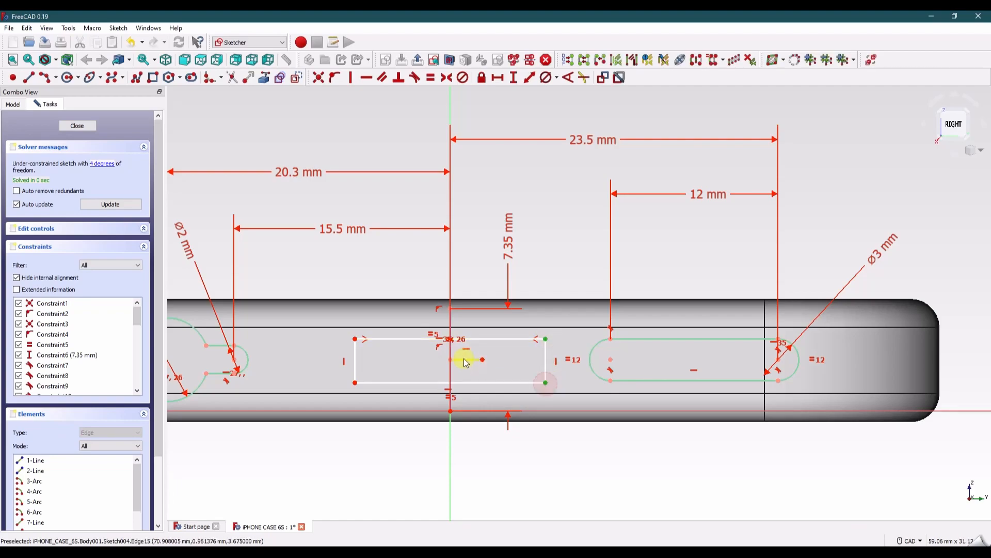
click(466, 359)
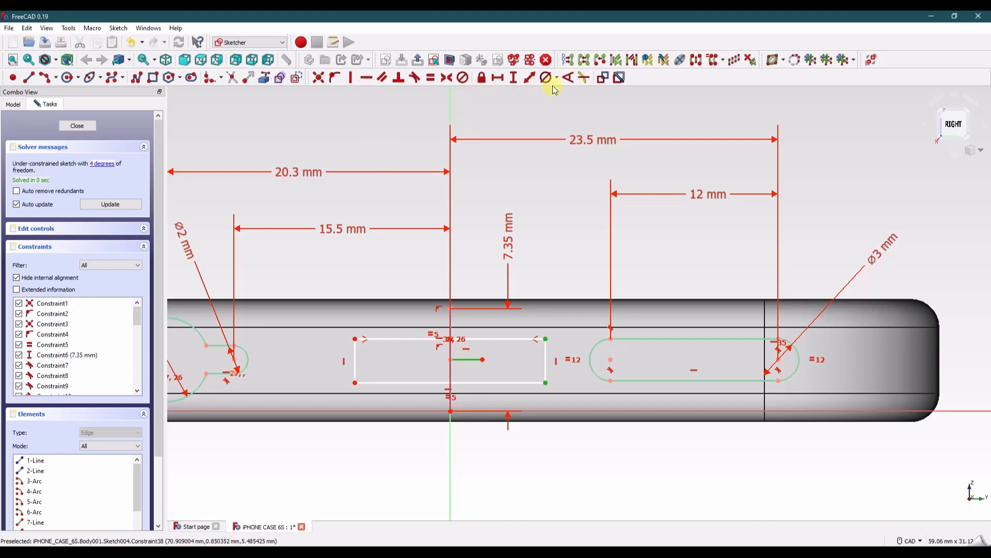
click(446, 77)
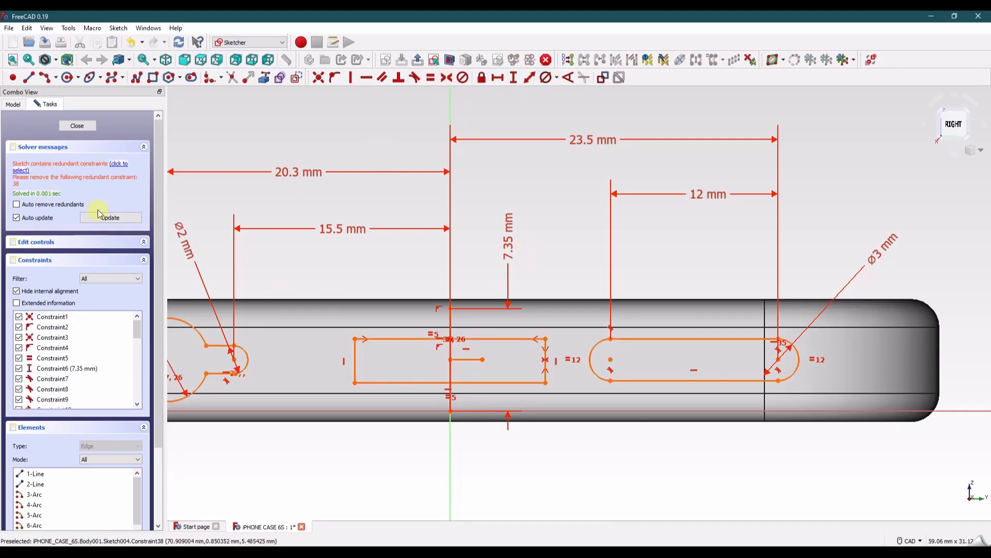
click(120, 165)
key(Delete)
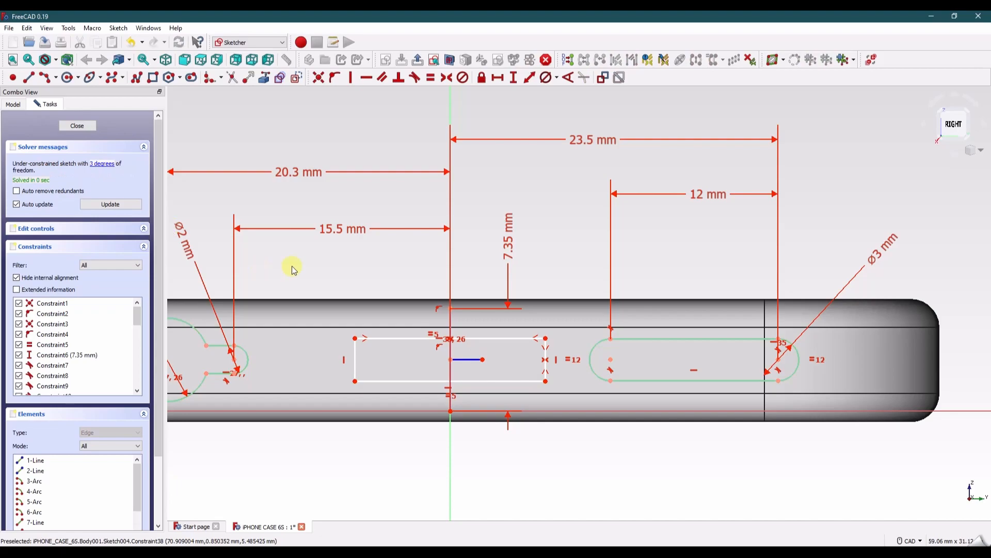
- Constrain the rectangle's height to 5.5 mm and place the dimension below the profile
click(546, 339)
click(545, 383)
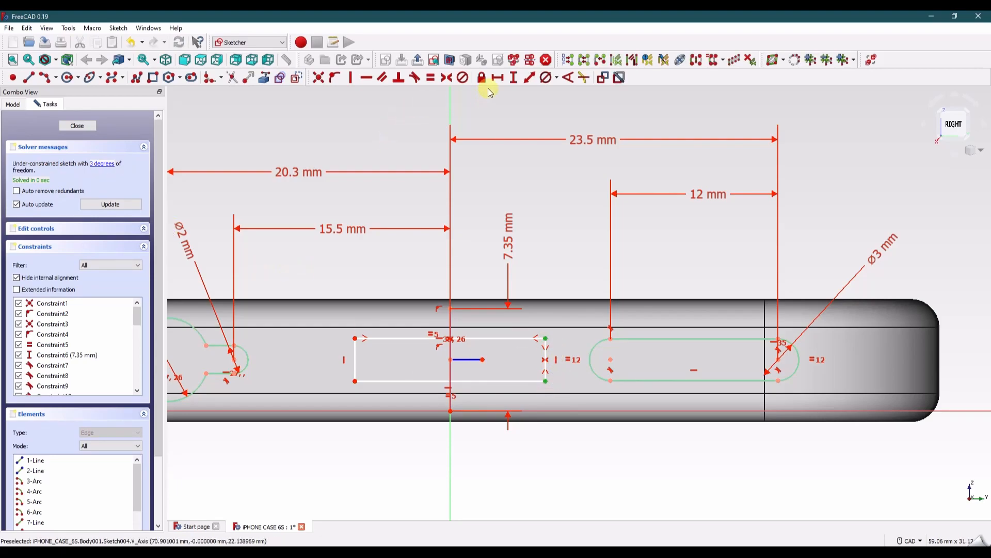
click(512, 77)
text(5.5)
key(Return)
drag(516, 343, 624, 449)
- Constrain the rectangle's width to 16 mm between its lower corners and place the dimension below the profile
click(408, 426)
click(355, 398)
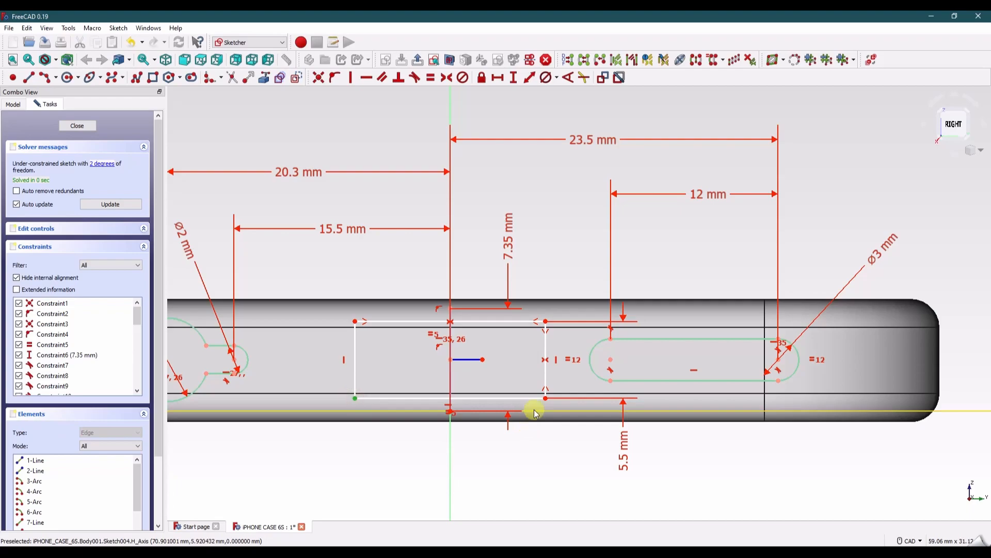
click(546, 398)
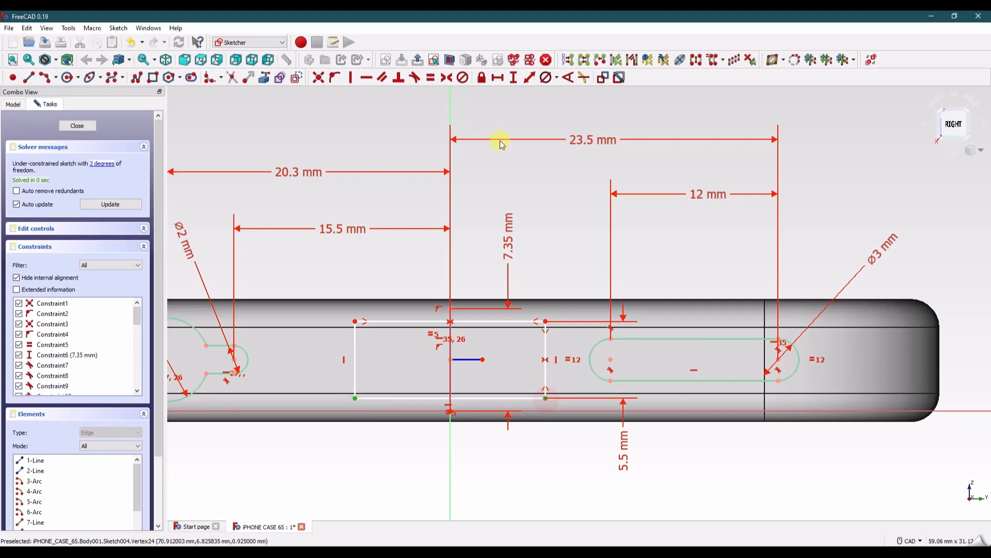
click(497, 77)
text(16)
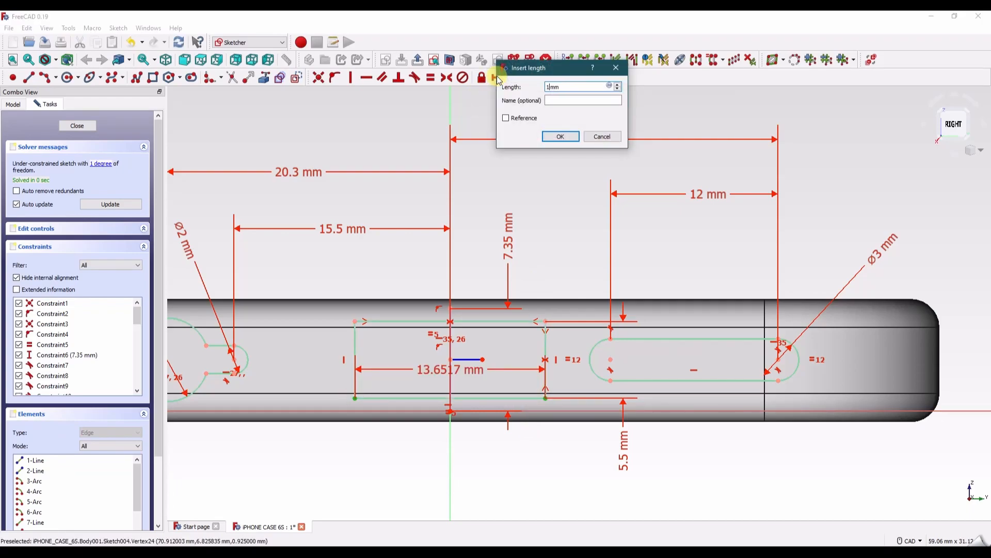
key(Return)
drag(437, 374, 435, 481)
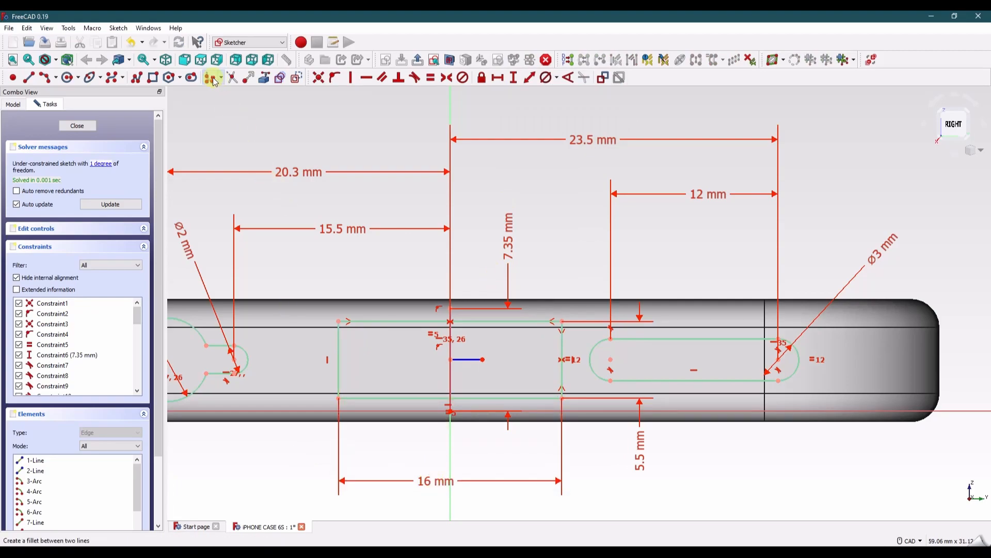
- Fillet all four corners of the 16 by 5.5 mm rectangle
scroll(387, 328, up, 2)
click(315, 337)
click(332, 319)
click(611, 320)
click(646, 340)
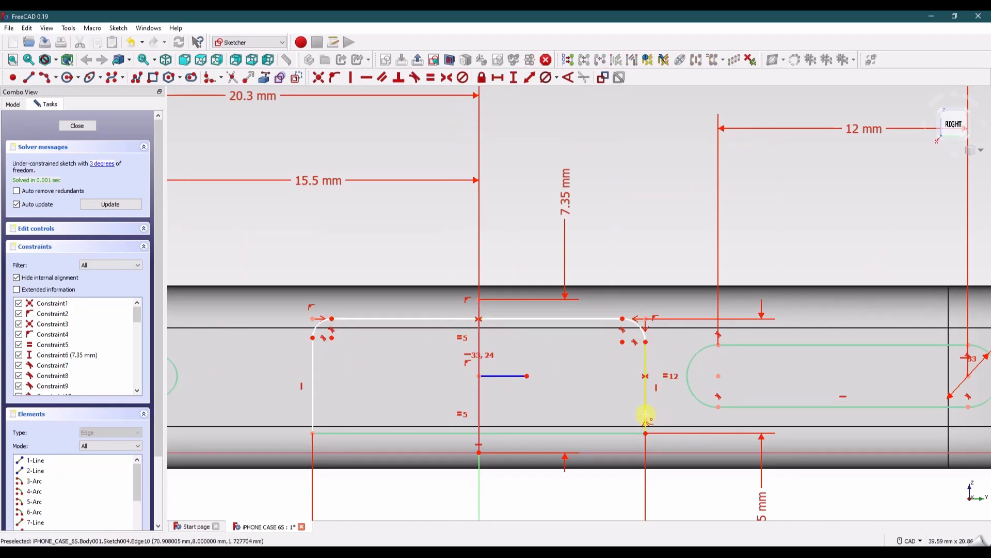
click(646, 416)
click(625, 434)
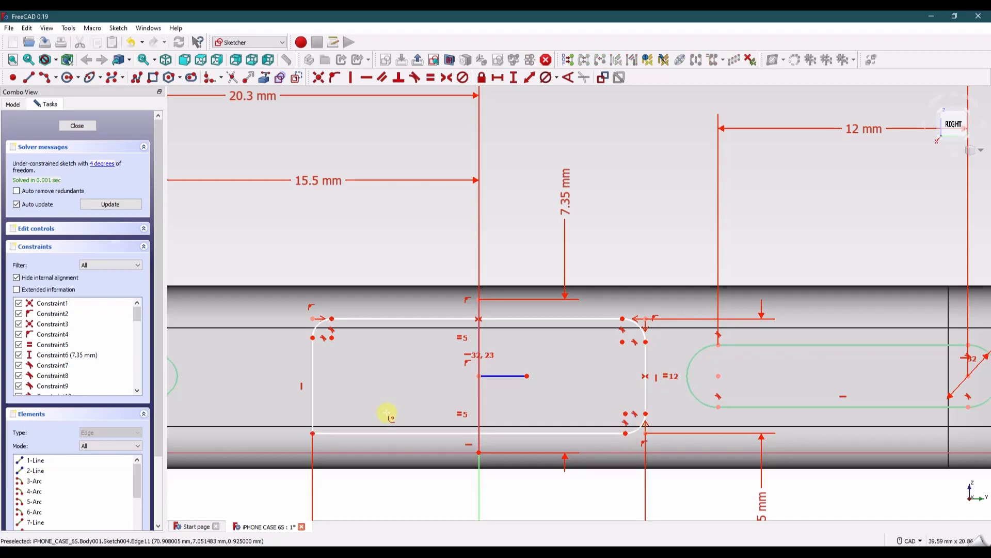
click(326, 434)
click(314, 416)
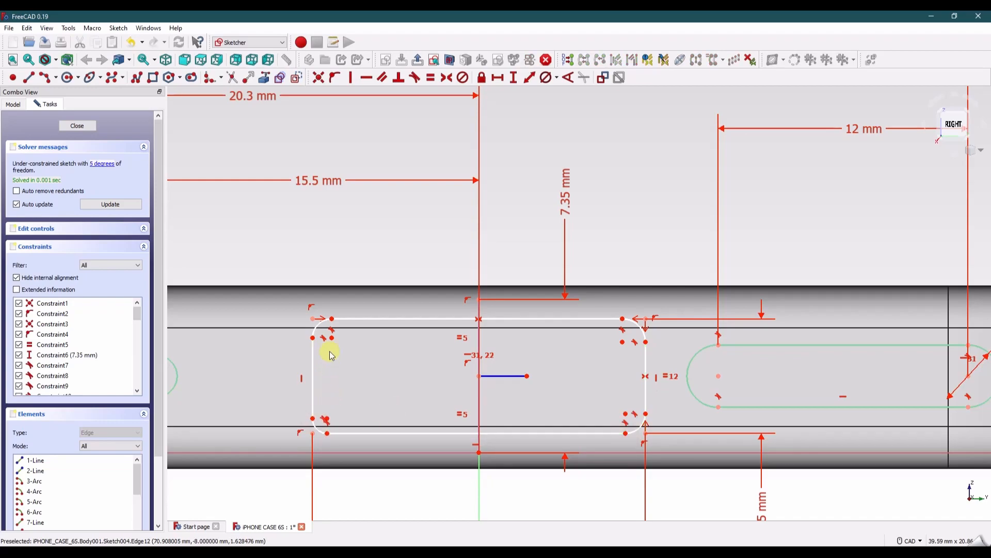
- Constrain the rectangle's four corner fillets to an equal radius of 1 mm and place the dimension above the profile
click(317, 331)
click(316, 426)
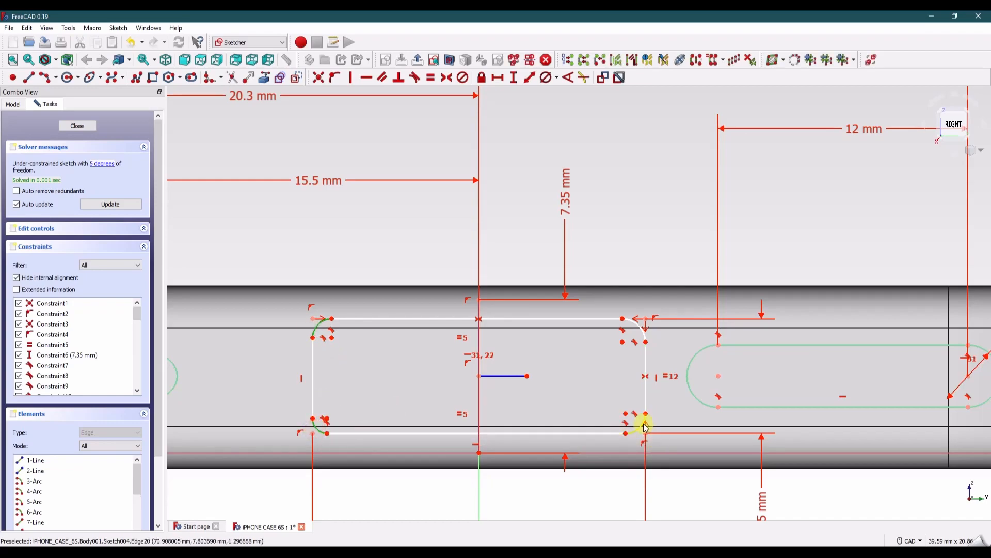
click(636, 325)
click(556, 78)
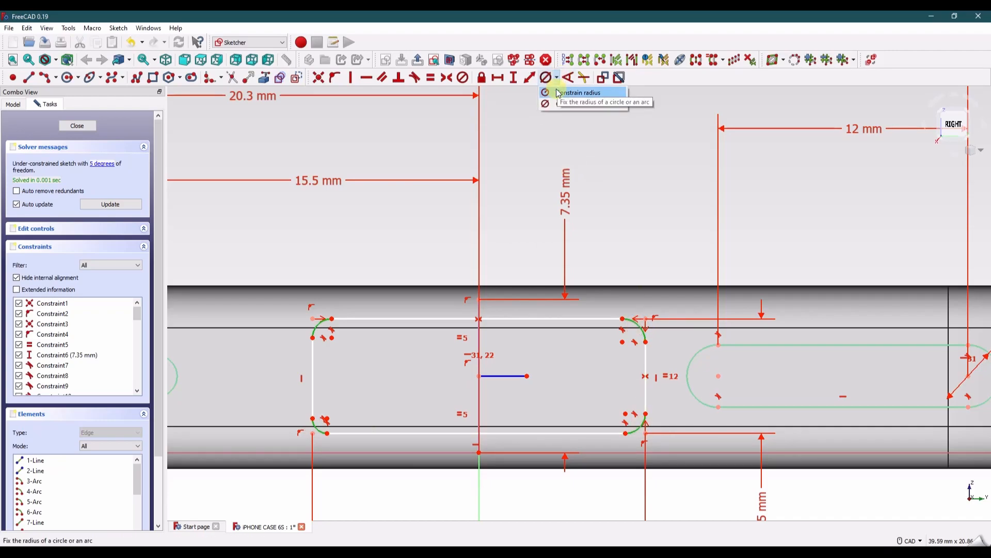
click(558, 93)
key(Return)
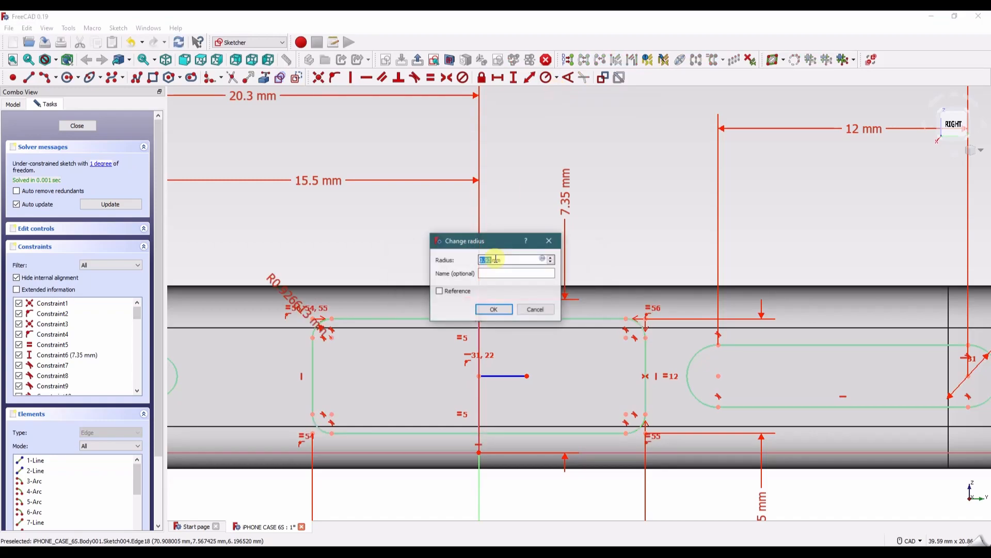
click(501, 311)
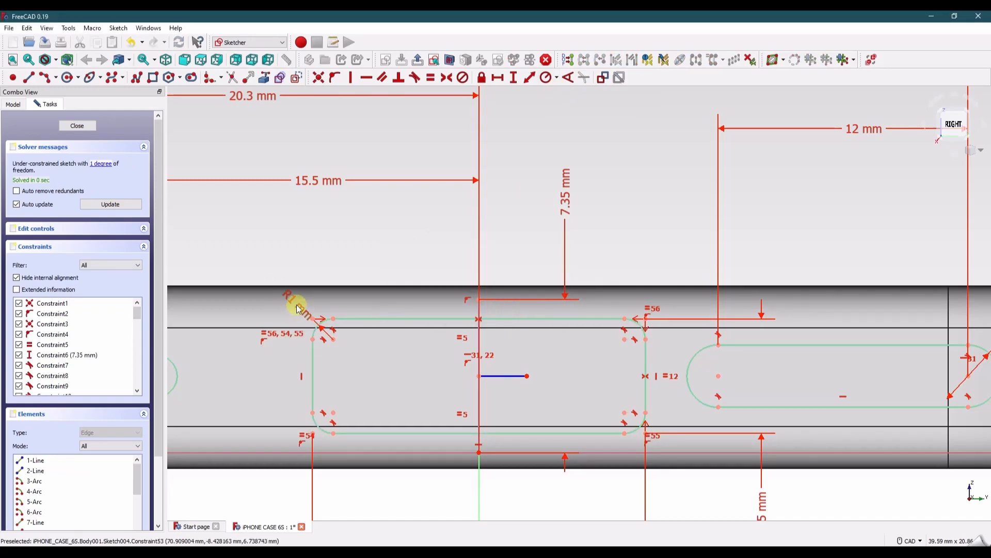
drag(286, 281, 389, 255)
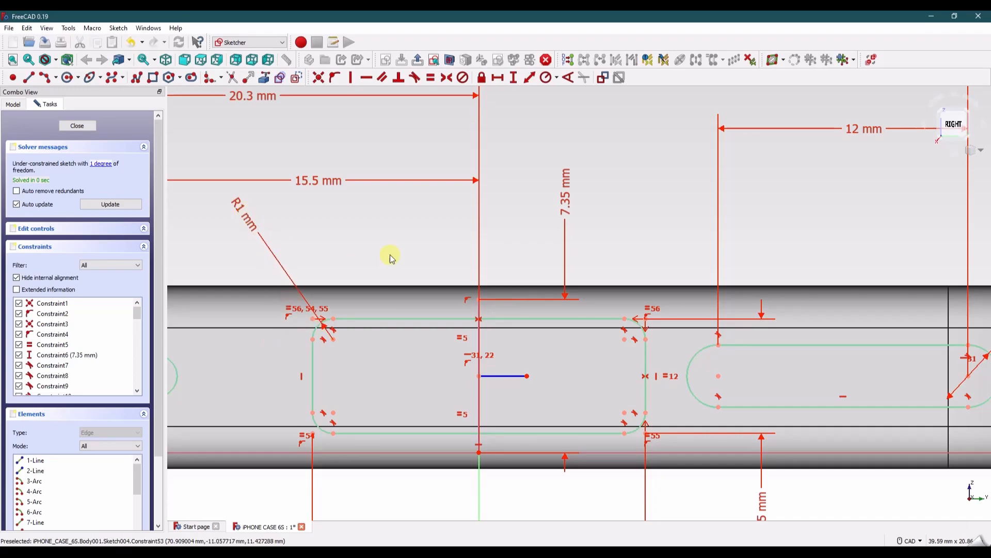
- Close the side-face sketch and cut its three openings through the case wall with a 5 mm pocket
scroll(389, 255, down, 5)
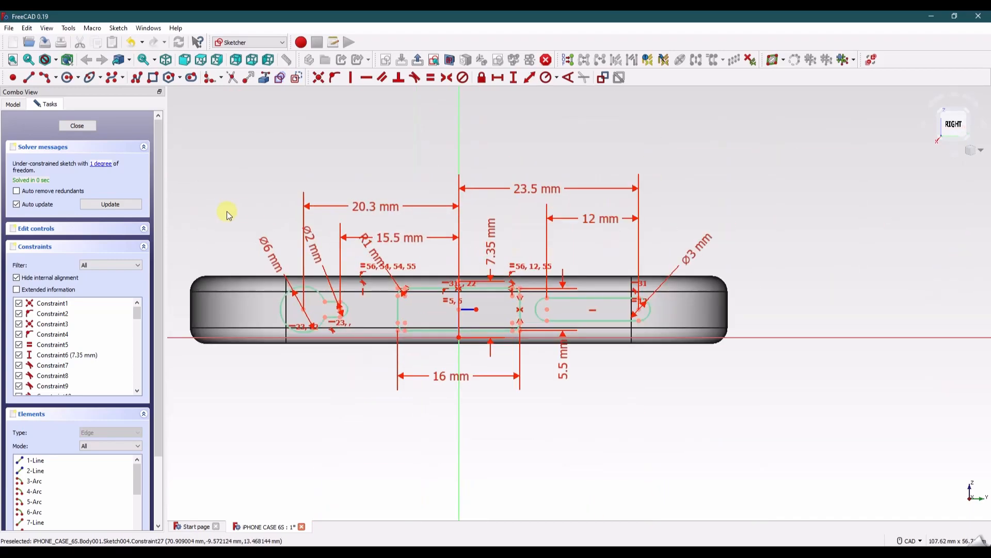
click(81, 128)
click(303, 78)
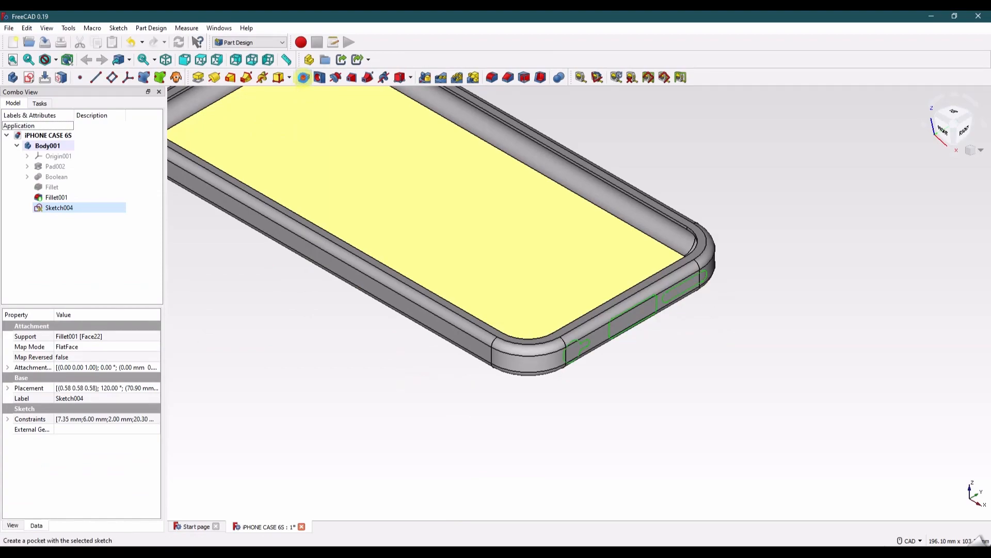
click(75, 129)
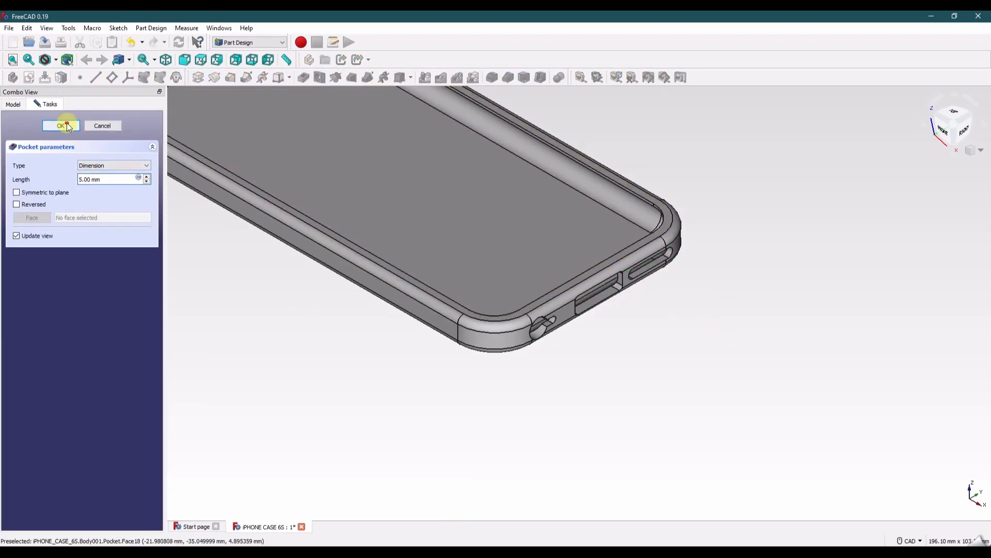
- Examine the pocketed openings in the case wall from inside and outside, especially the keyhole-shaped one
middle_drag(285, 349, 423, 458)
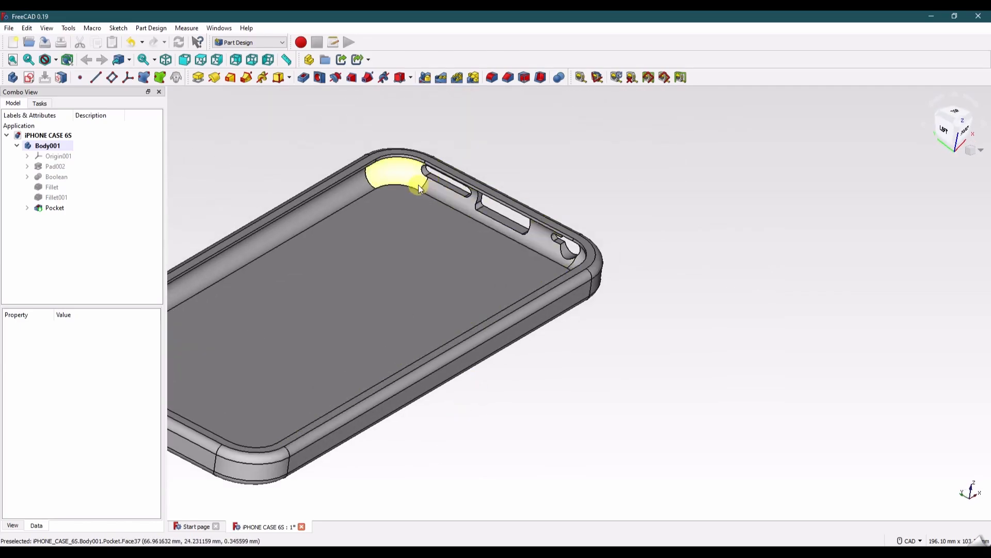
scroll(568, 256, down, 3)
scroll(568, 256, up, 5)
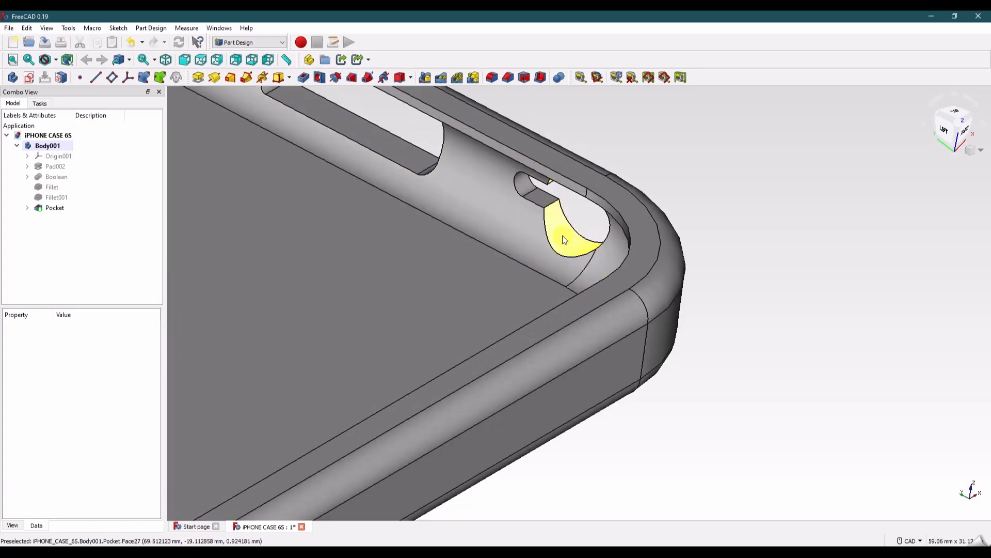
scroll(496, 221, down, 2)
middle_drag(476, 241, 394, 266)
click(976, 156)
click(924, 186)
scroll(435, 296, down, 4)
middle_drag(343, 152, 282, 203)
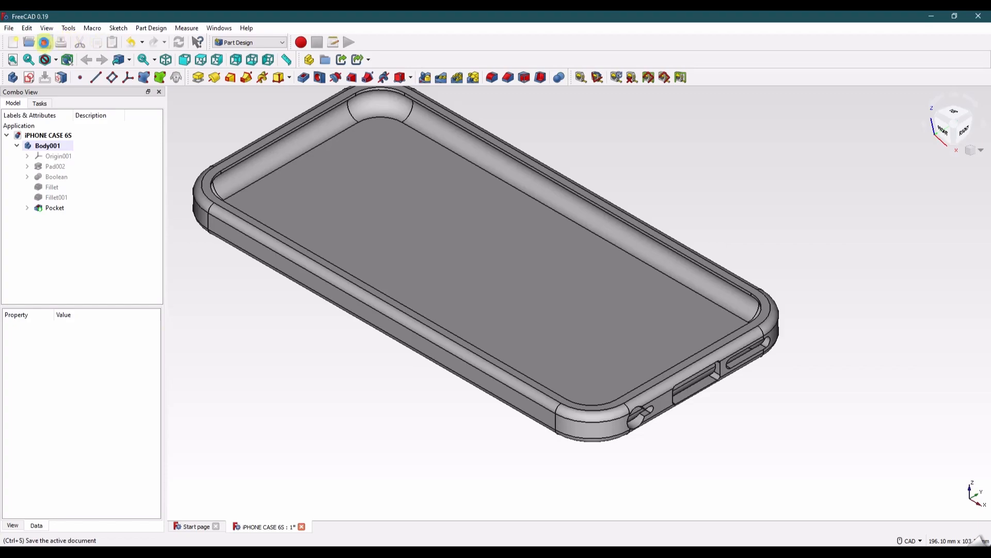
- Save the iPhone case document
click(45, 42)
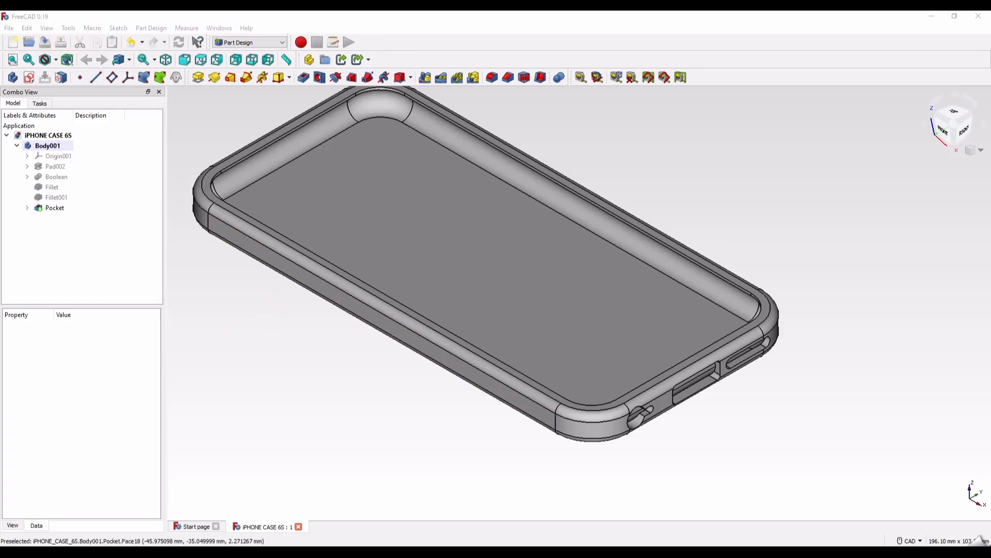
click(271, 364)
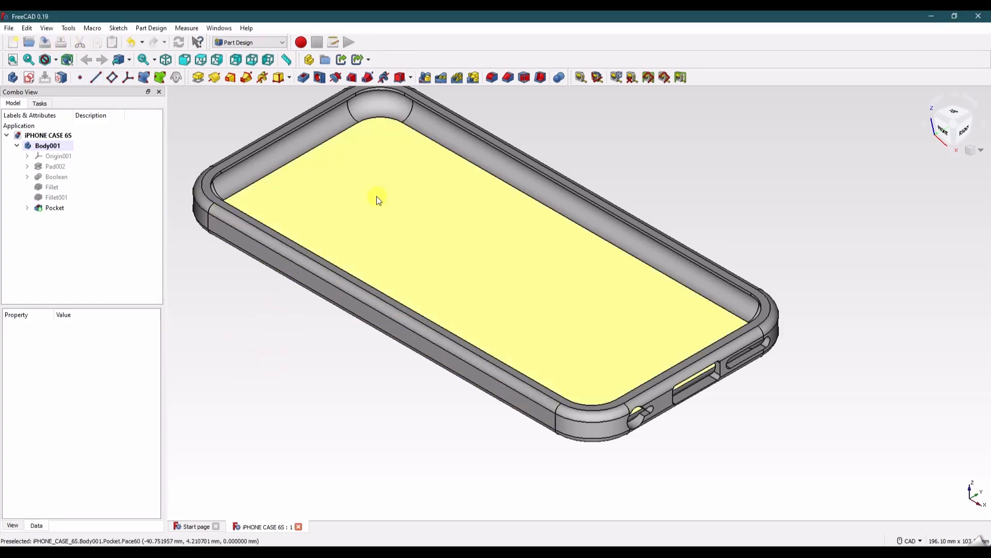
- Create a new sketch on the flat outer back face of the case
middle_drag(320, 299, 388, 294)
middle_drag(294, 396, 338, 345)
scroll(339, 345, down, 3)
click(329, 303)
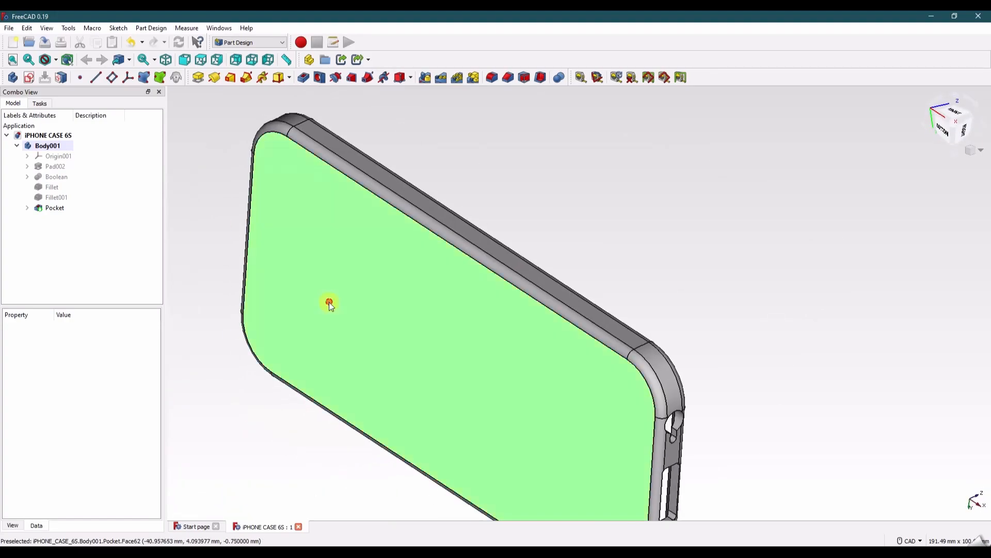
click(28, 77)
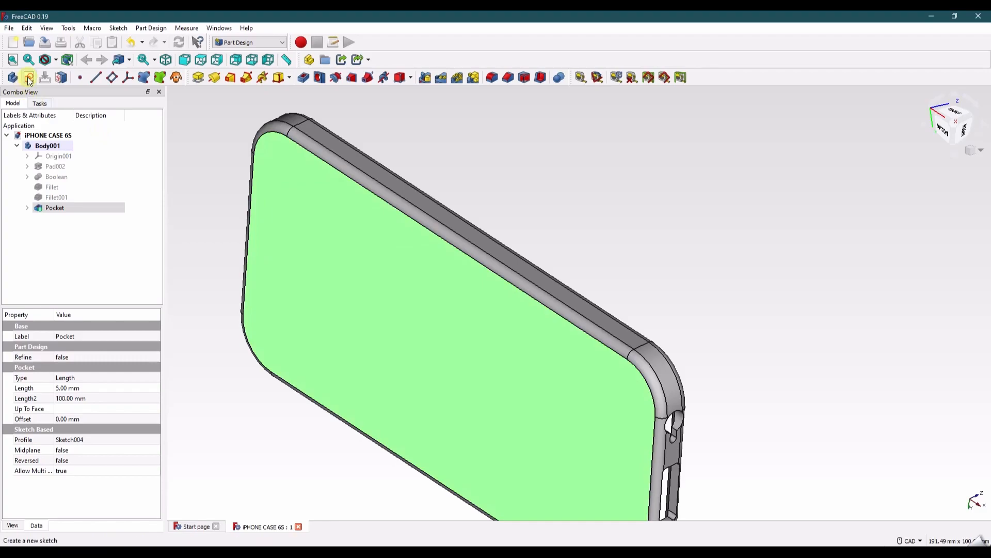
middle_drag(401, 330, 342, 238)
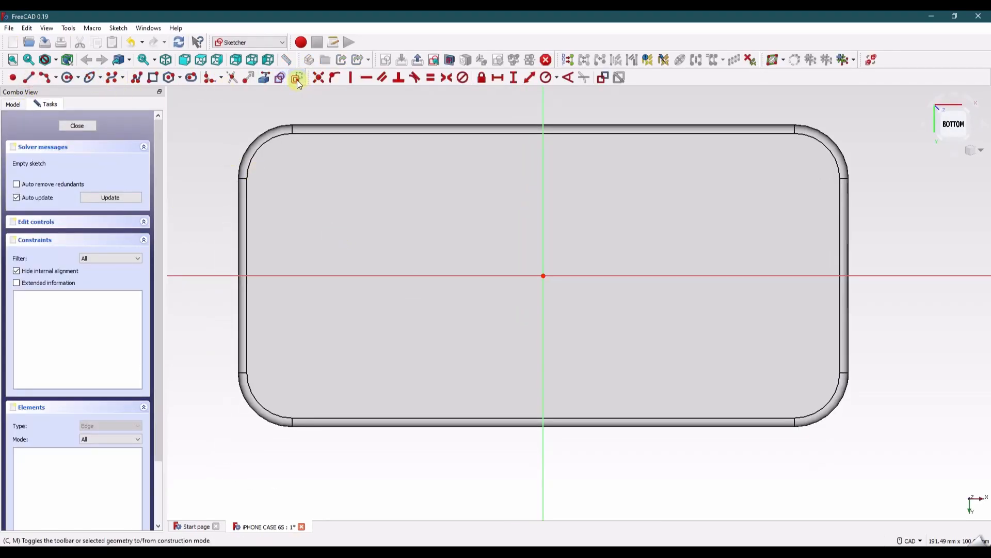
- Sketch a circle on the horizontal axis about 39 mm from the vertical axis, and a vertical slot near the back face's lower corner
click(68, 77)
click(375, 276)
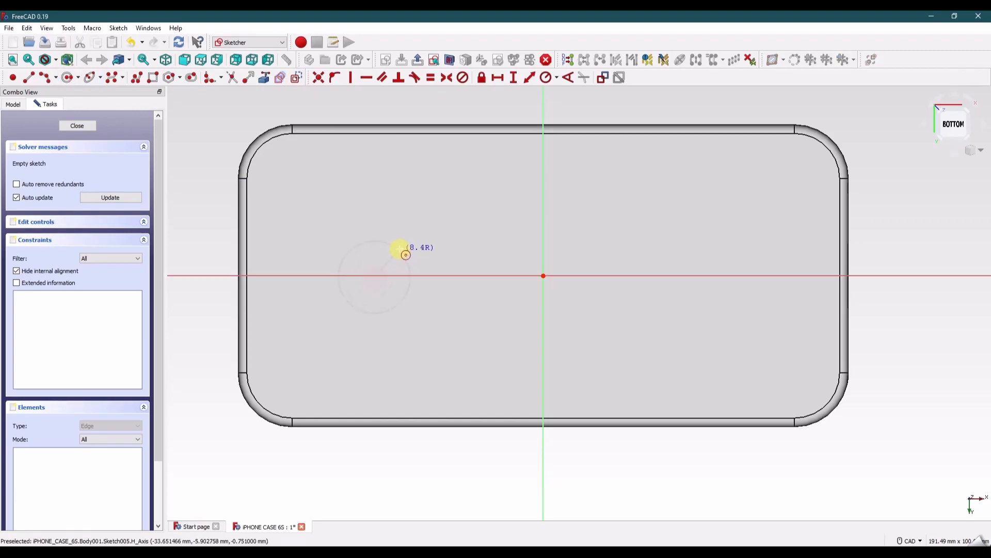
click(401, 251)
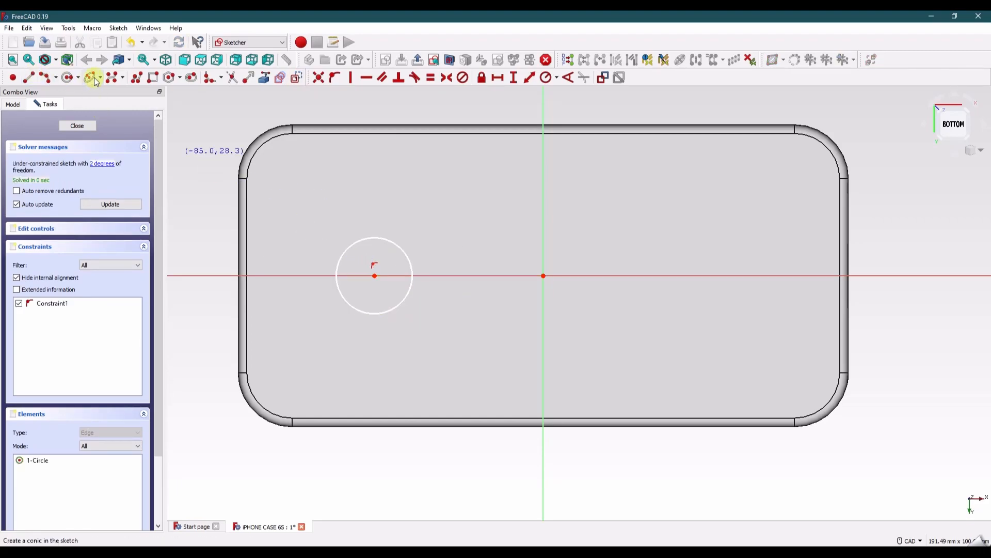
click(192, 79)
click(279, 354)
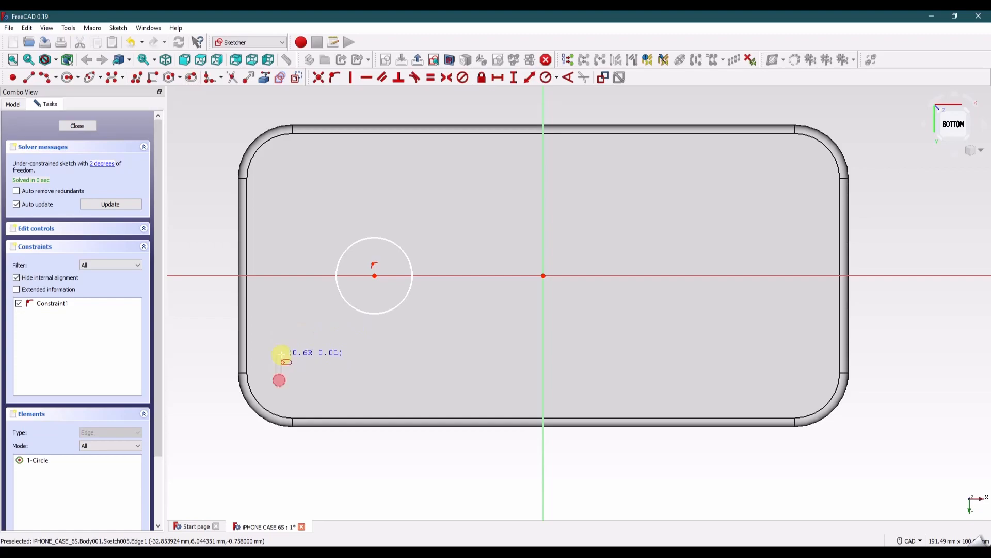
click(288, 335)
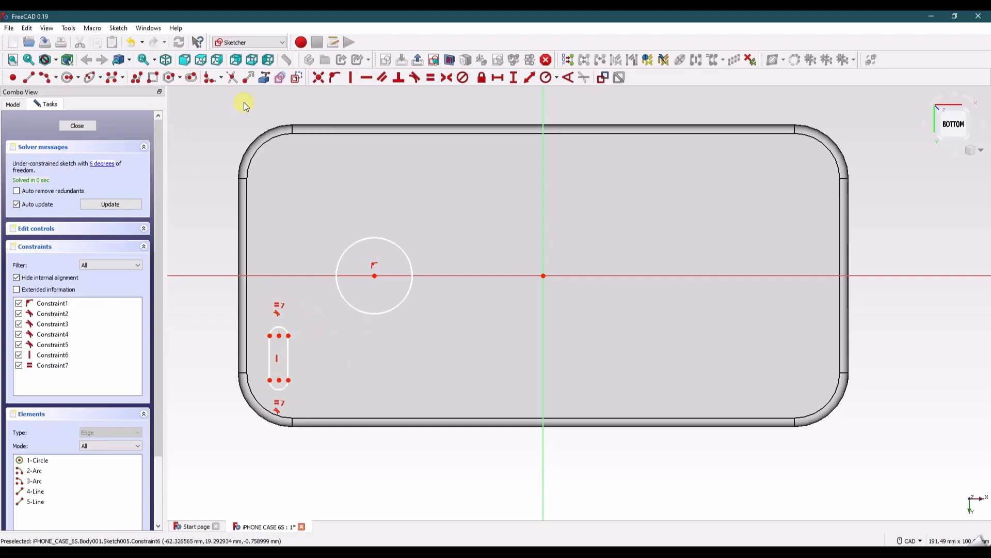
- Connect the slot's two arc centres with two vertical construction lines meeting in between, and delete the redundant constraint
scroll(278, 368, up, 1)
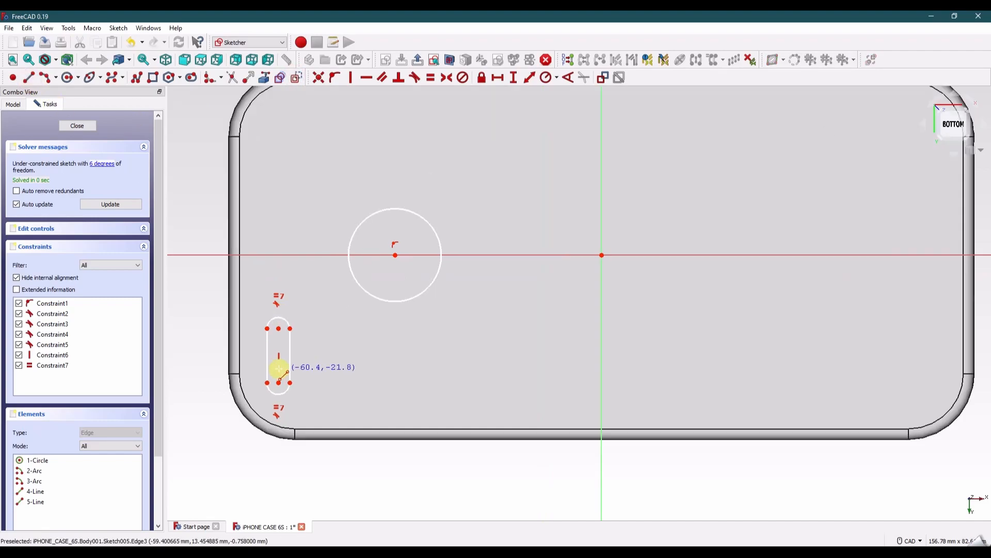
scroll(279, 368, up, 2)
click(279, 389)
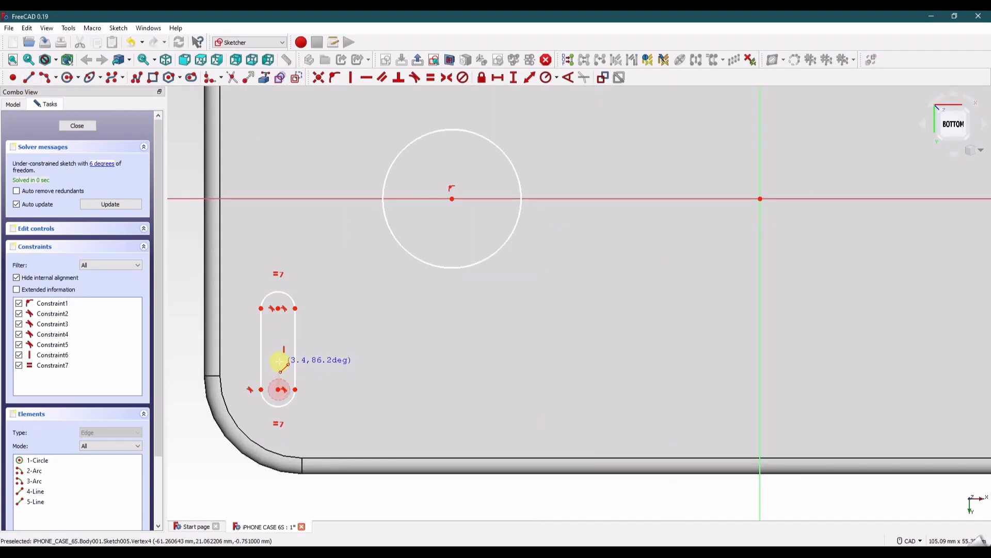
click(279, 357)
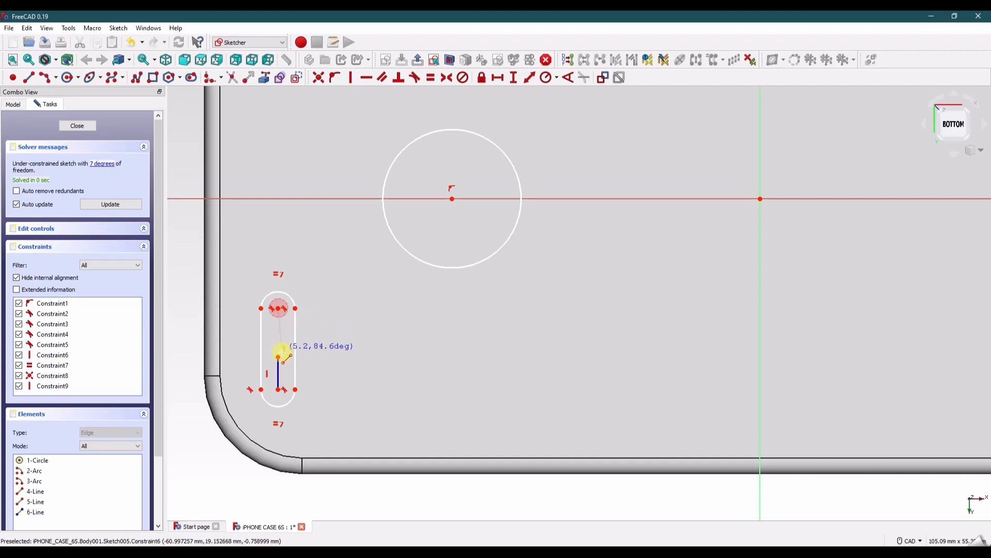
click(279, 356)
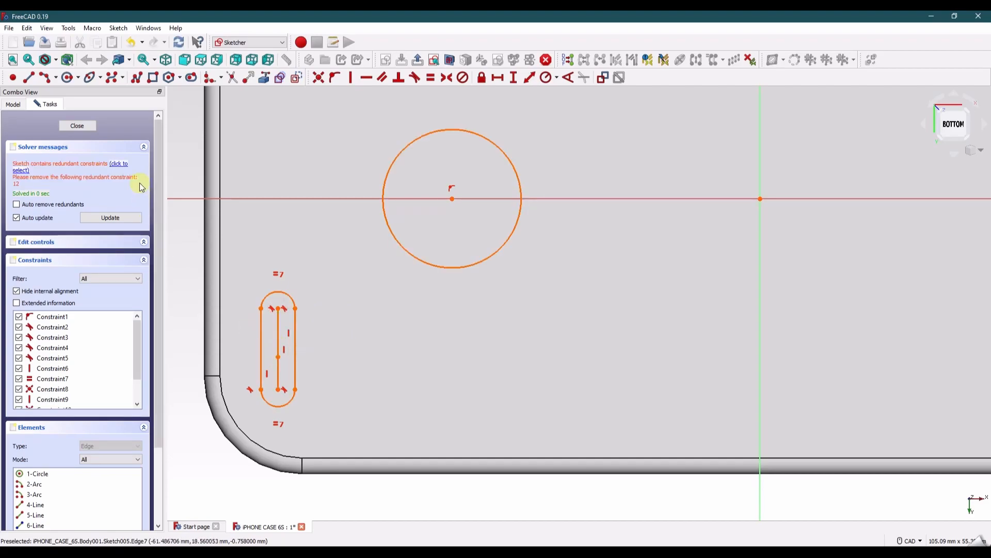
click(124, 164)
key(Delete)
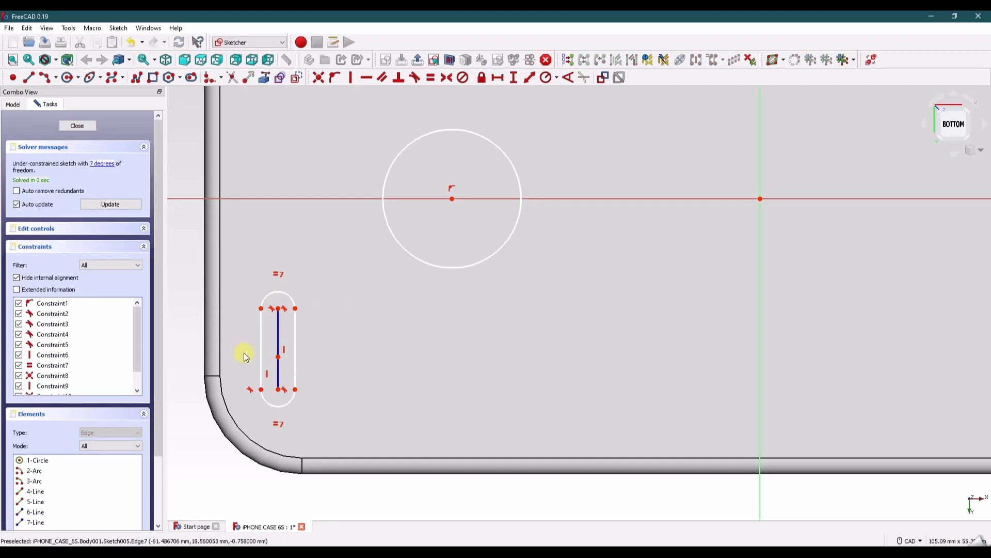
- Make the two construction lines inside the slot equal in length
click(279, 380)
click(279, 325)
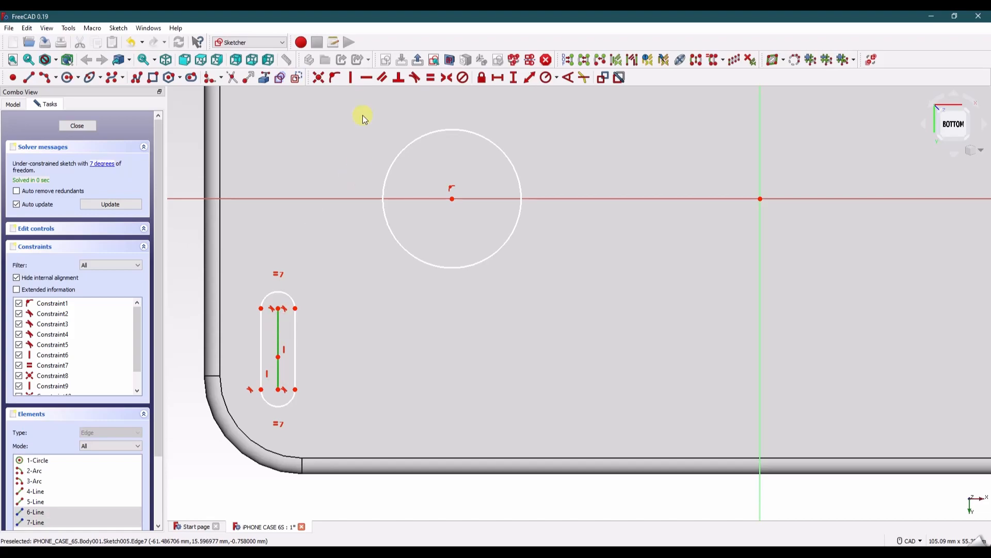
click(296, 78)
click(430, 78)
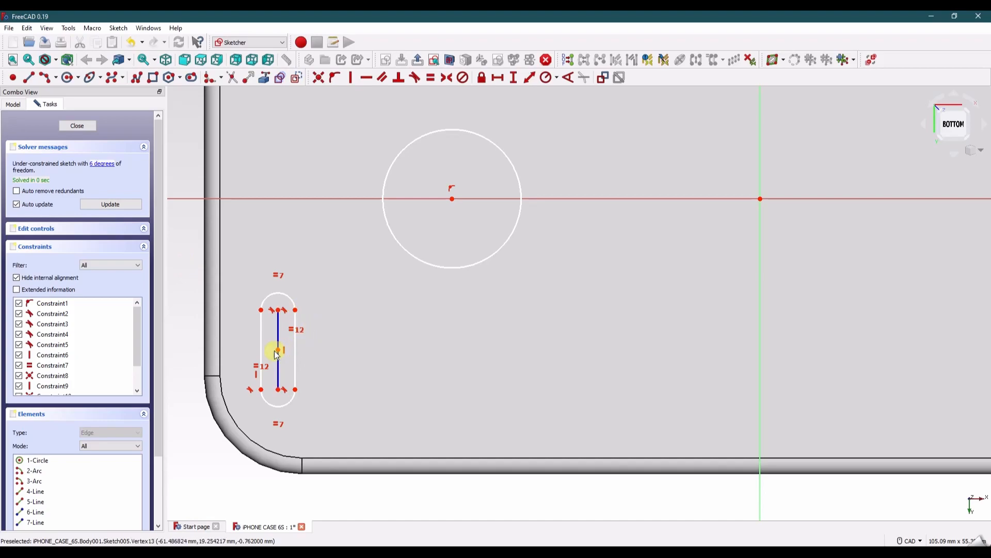
- Constrain the circle's diameter to 20 mm and place the dimension diagonally above the circle
scroll(283, 349, down, 5)
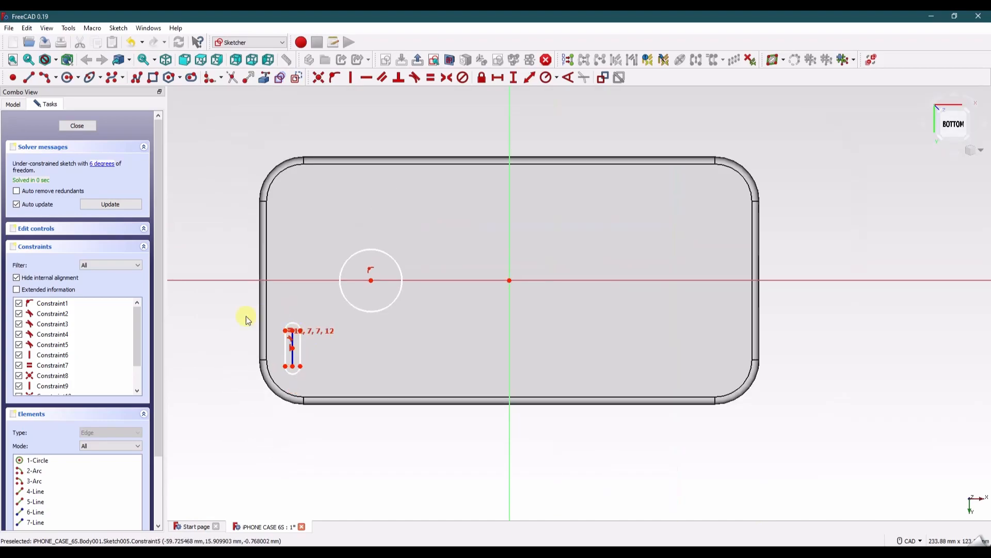
scroll(331, 305, up, 2)
click(375, 233)
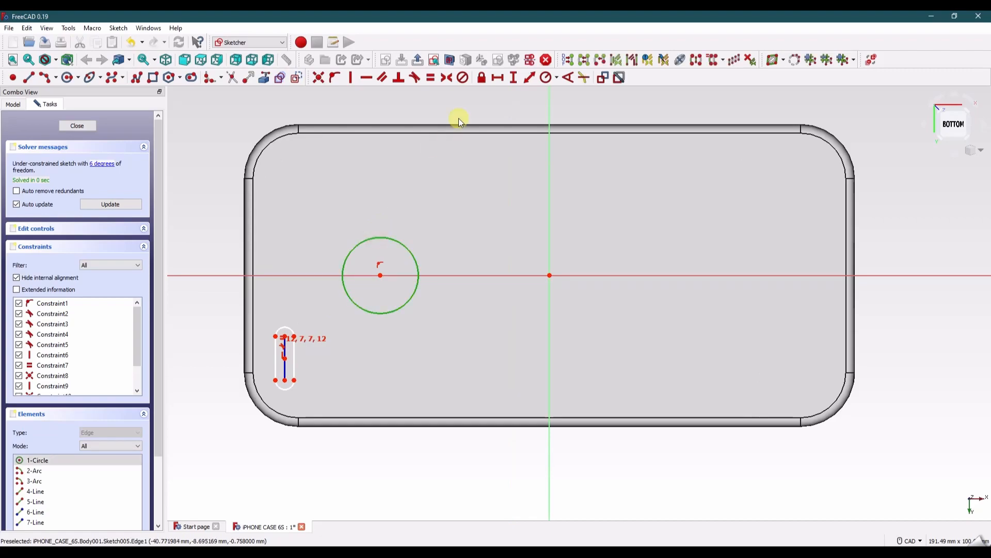
click(556, 78)
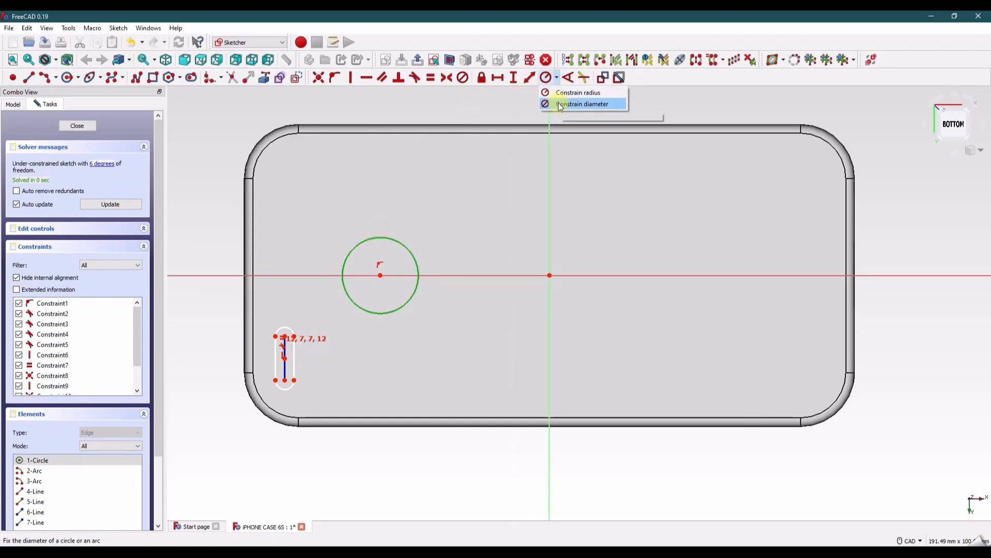
click(560, 102)
text(20)
key(Return)
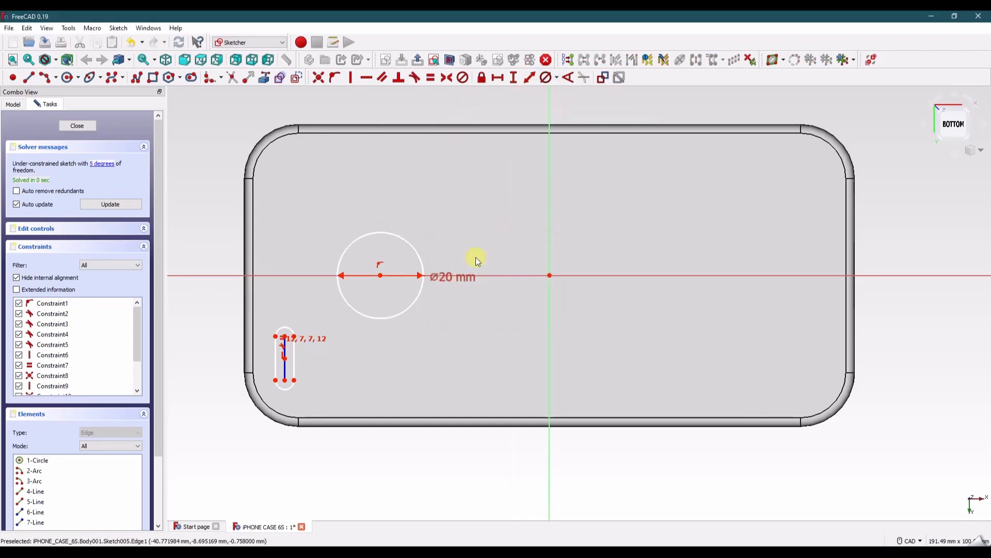
drag(448, 275, 470, 135)
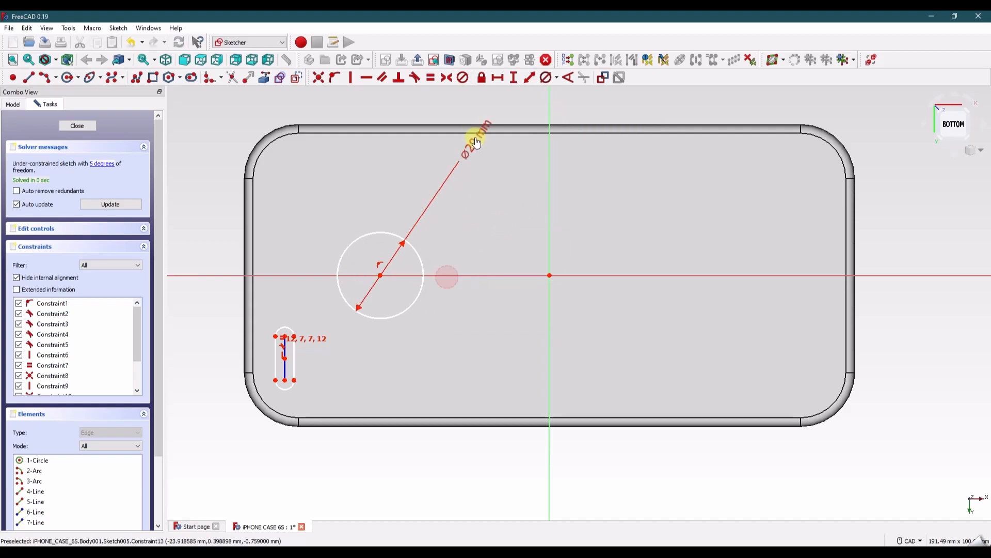
- Constrain the horizontal distance between the circle's centre and the vertical axis to 31 mm
click(380, 275)
click(550, 480)
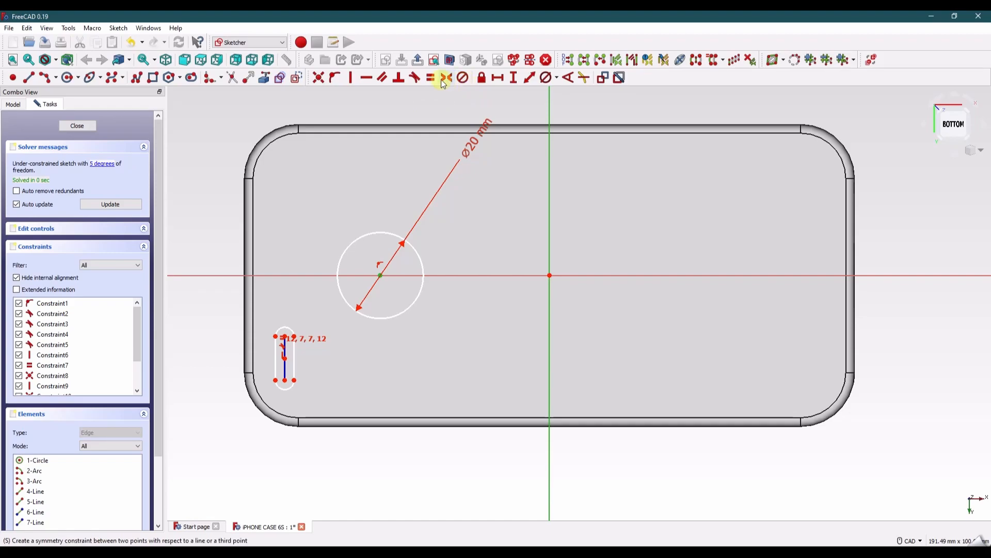
click(498, 78)
text(31)
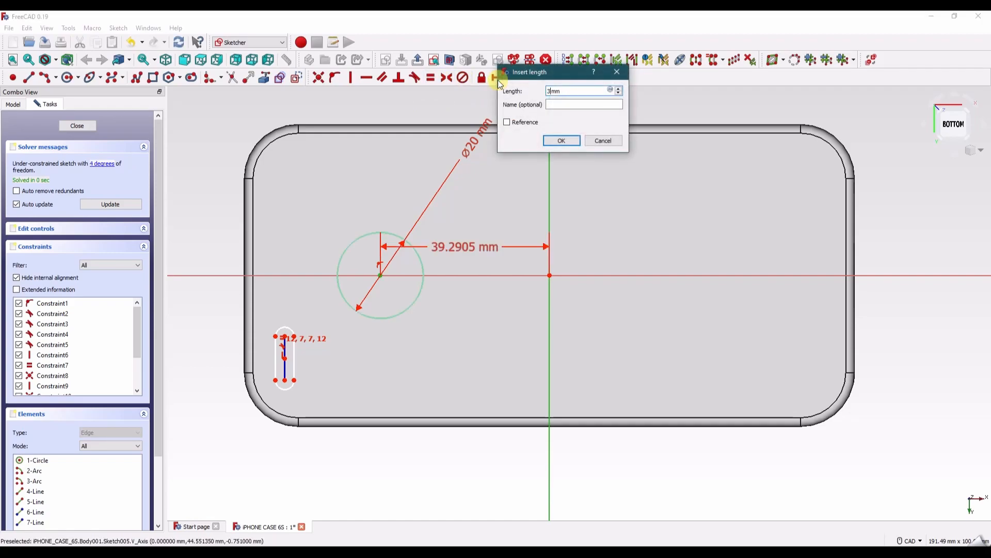
key(Return)
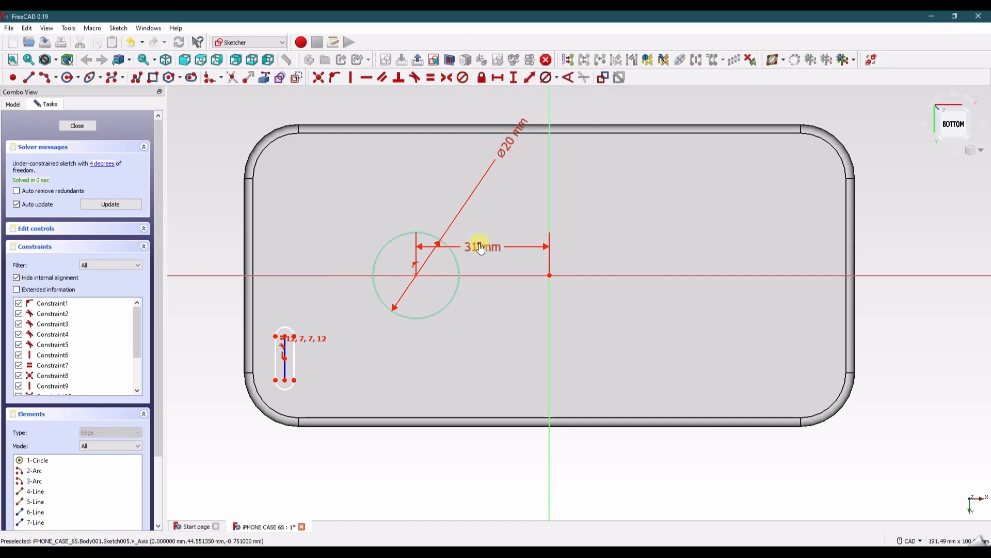
- Move the circle's 31 mm and 20 mm dimensions above the case outline
drag(479, 246, 488, 97)
drag(517, 135, 341, 90)
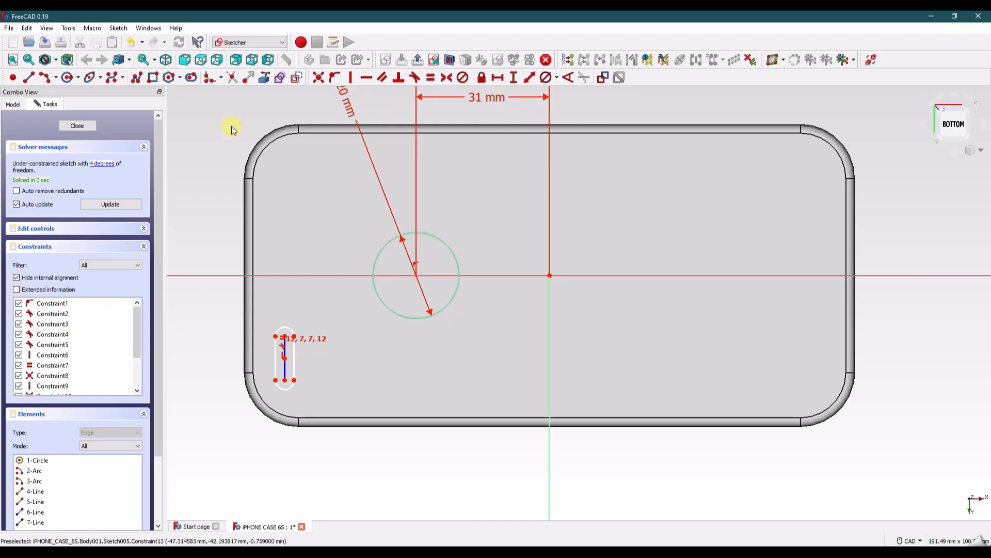
- Constrain the diameter of the slot's lower arc to 8.5 mm and place the dimension outside the case's lower-left corner
click(287, 388)
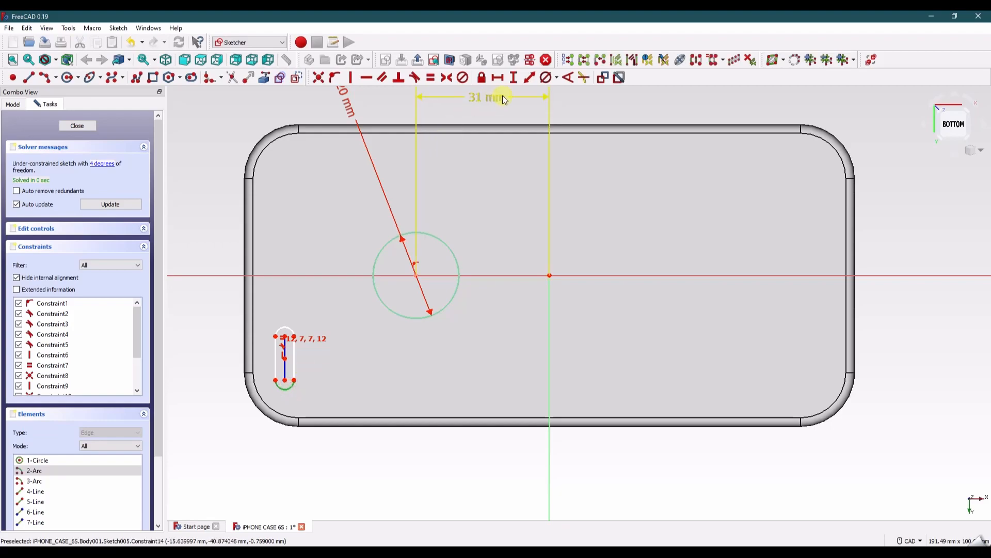
click(546, 79)
text(8.5)
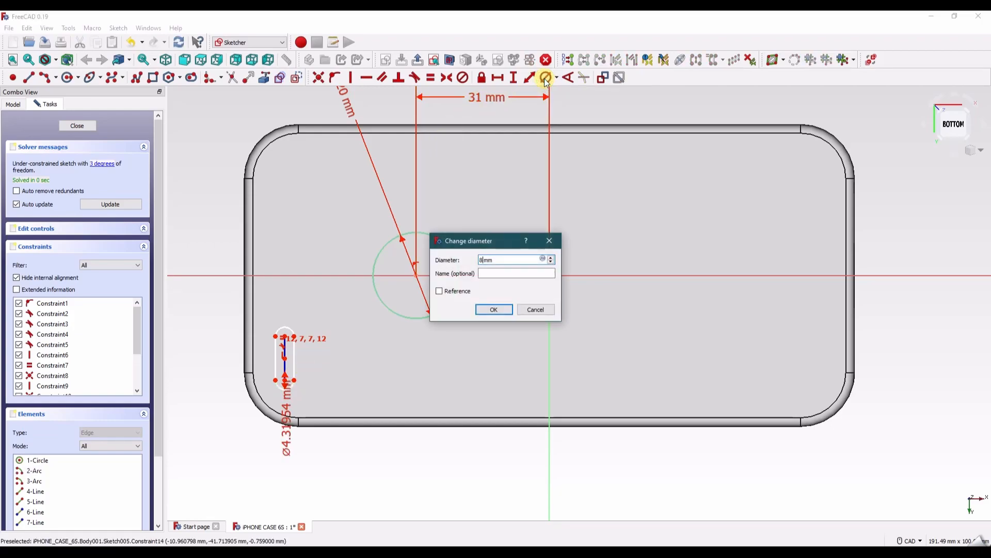
key(Return)
drag(282, 441, 229, 463)
click(293, 464)
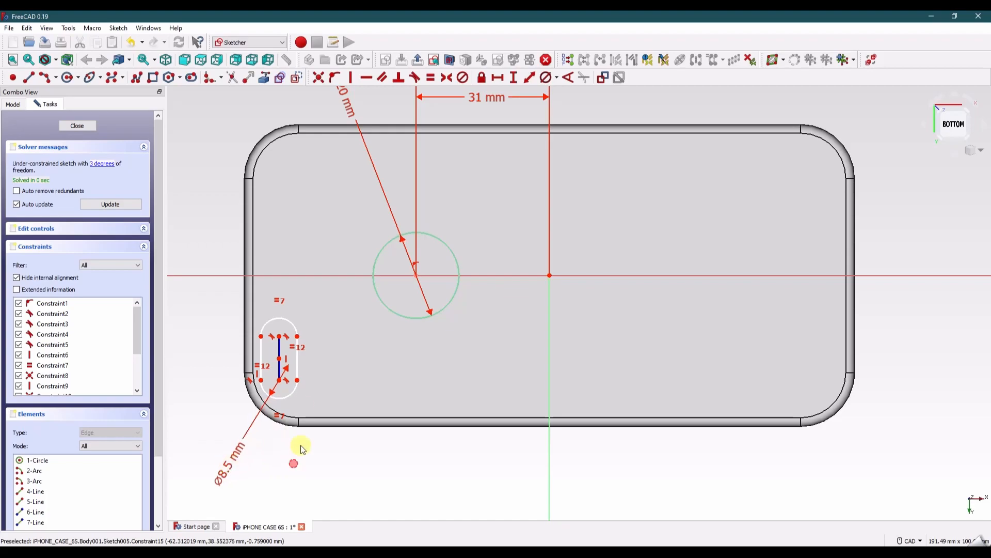
- Constrain the vertical length of the slot's left straight side to 10 mm and place the dimension outside the case
click(260, 351)
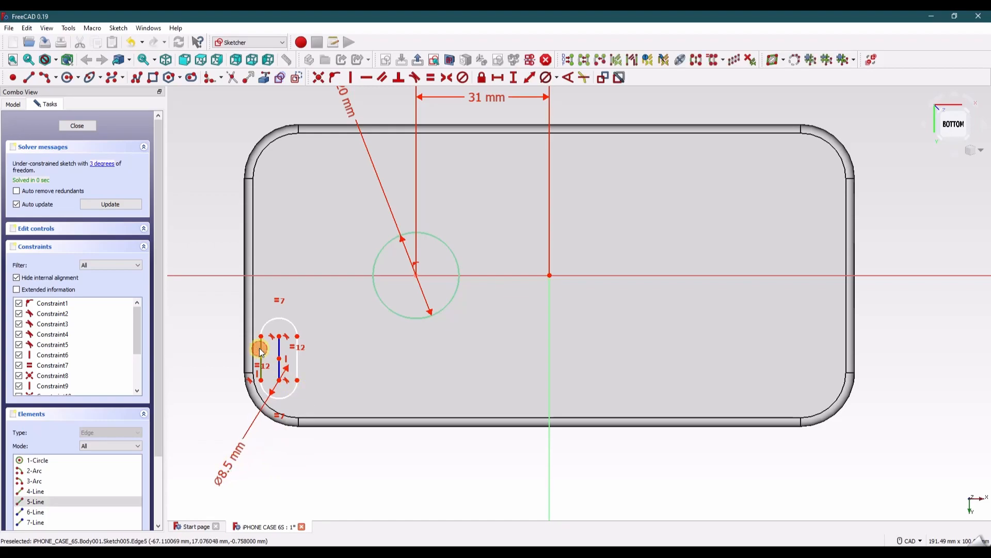
click(513, 78)
text(10)
key(Return)
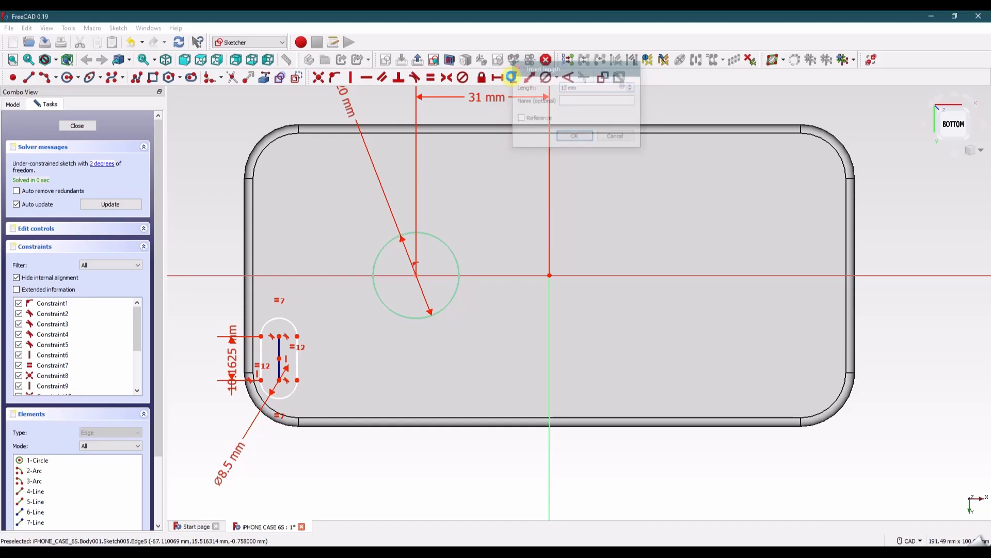
drag(233, 361, 214, 410)
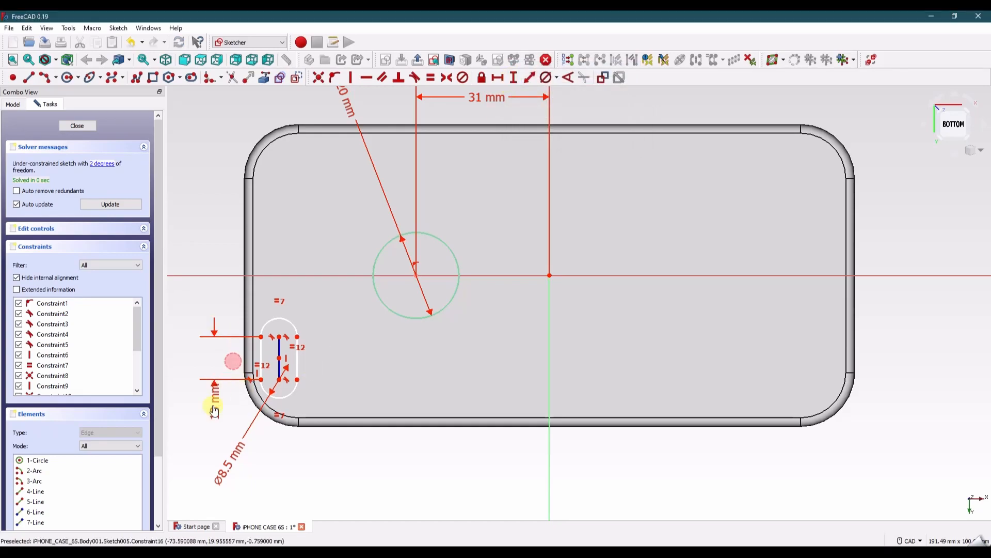
- Set the vertical length of the slot's straight side to 10.5 mm
double_click(207, 416)
text(1.)
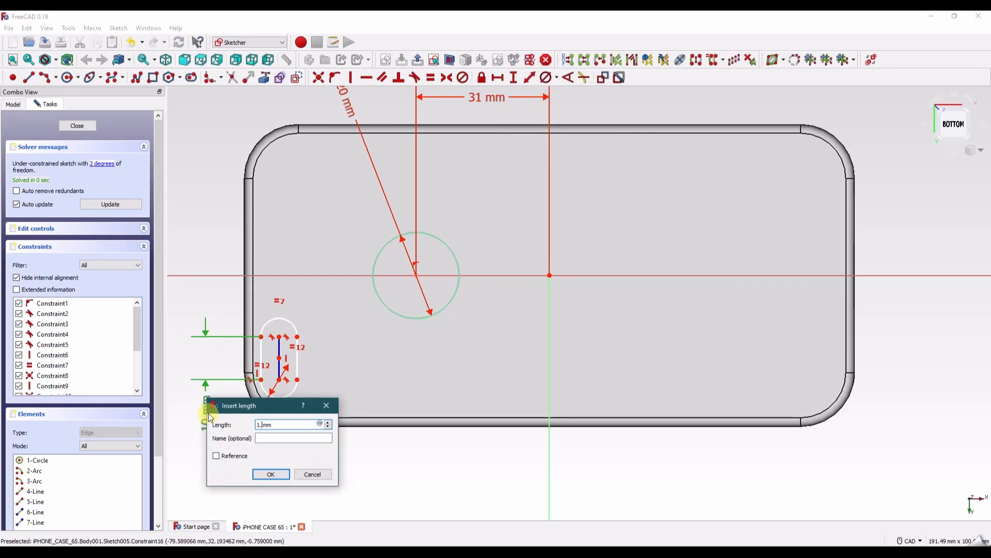
key(BackSpace)
text(0.5)
key(Return)
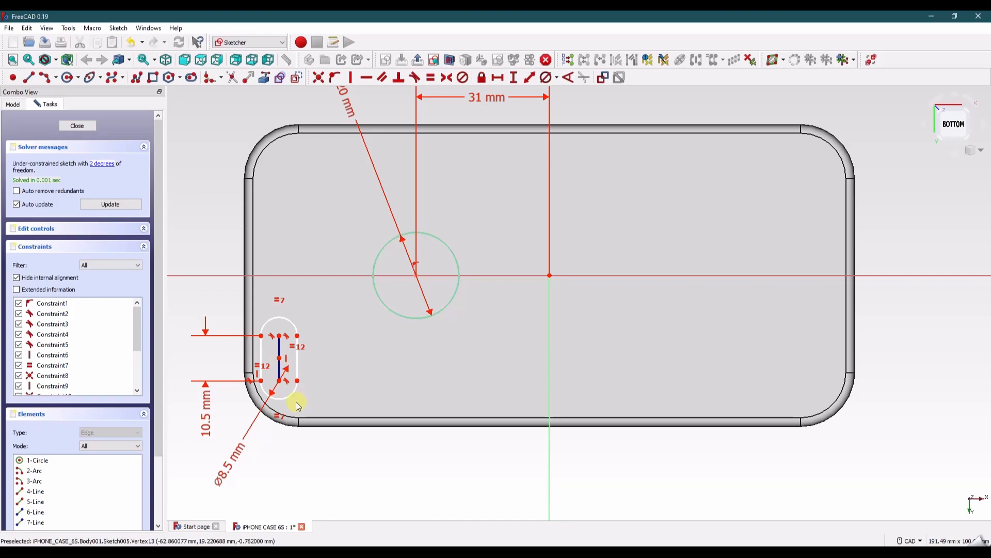
- Constrain the vertical distance between the slot's lower arc centre and the horizontal axis to 21 mm, placing the dimension outside the case
click(279, 381)
click(292, 275)
click(530, 78)
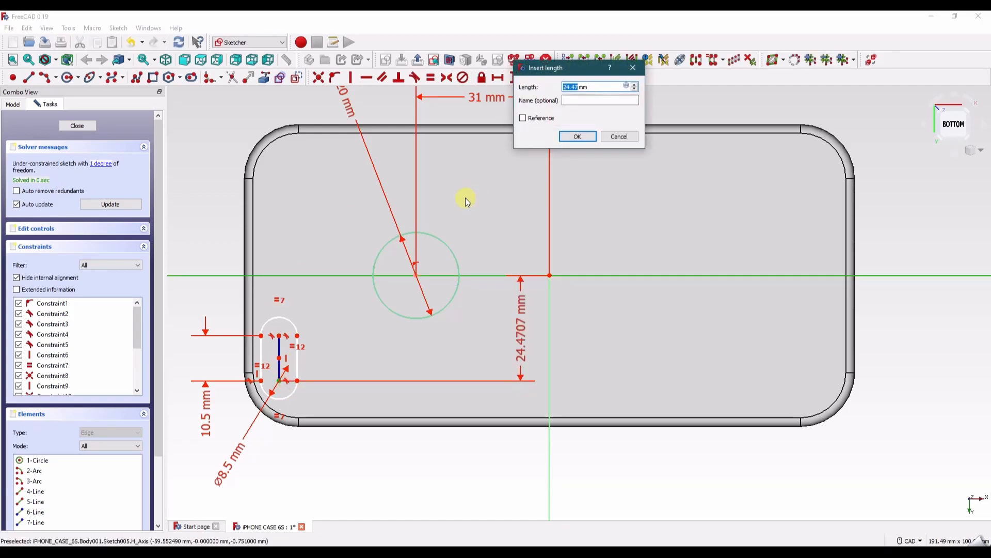
text(21)
key(Return)
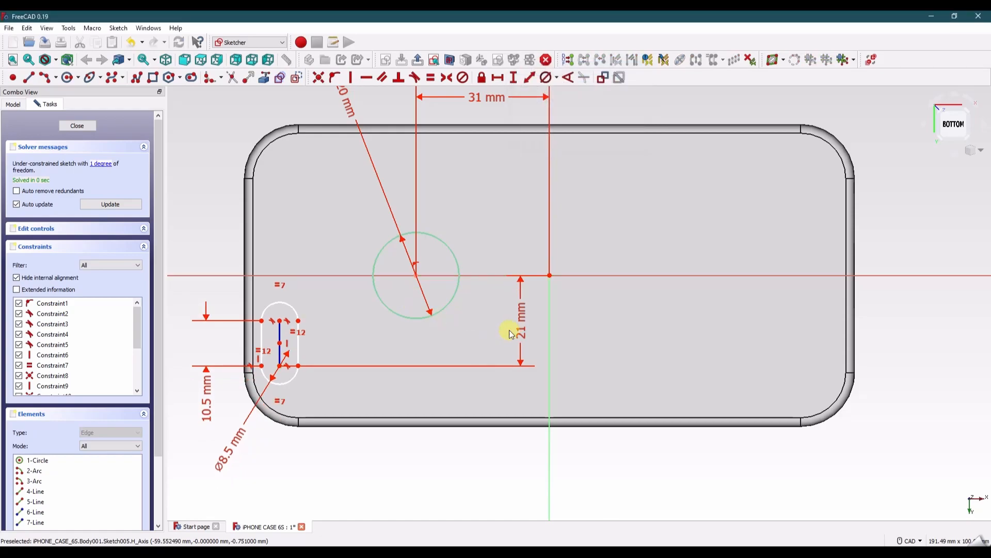
drag(522, 317, 186, 312)
middle_drag(225, 331, 304, 299)
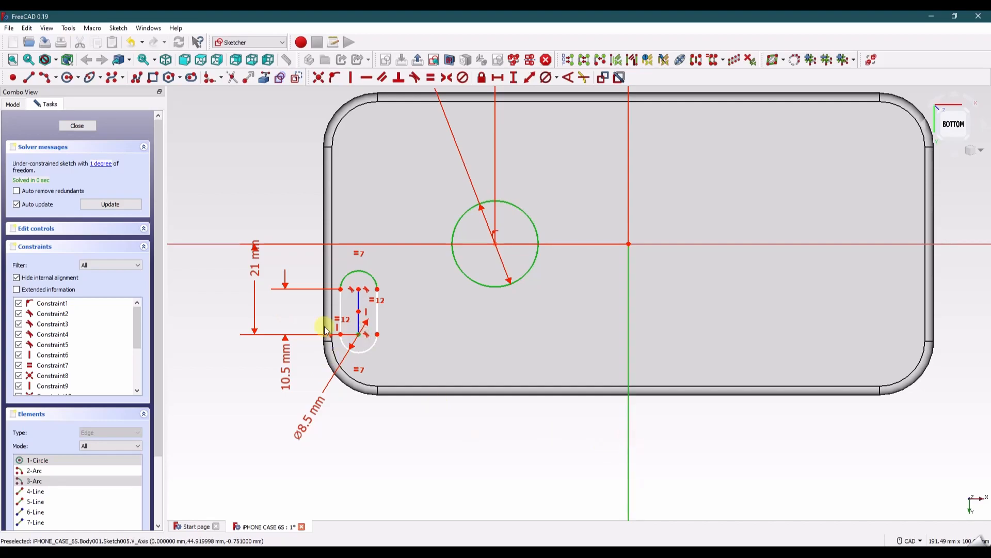
click(498, 78)
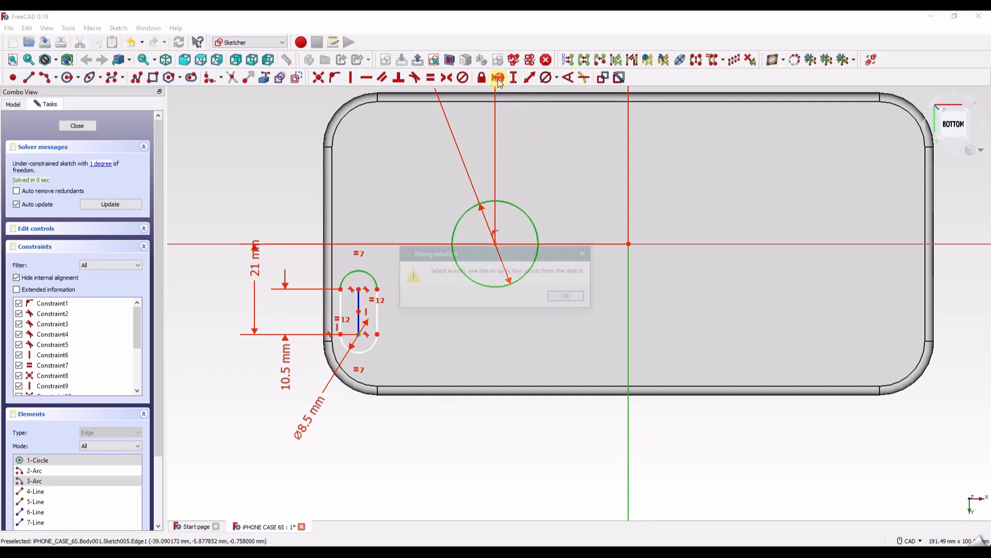
click(572, 297)
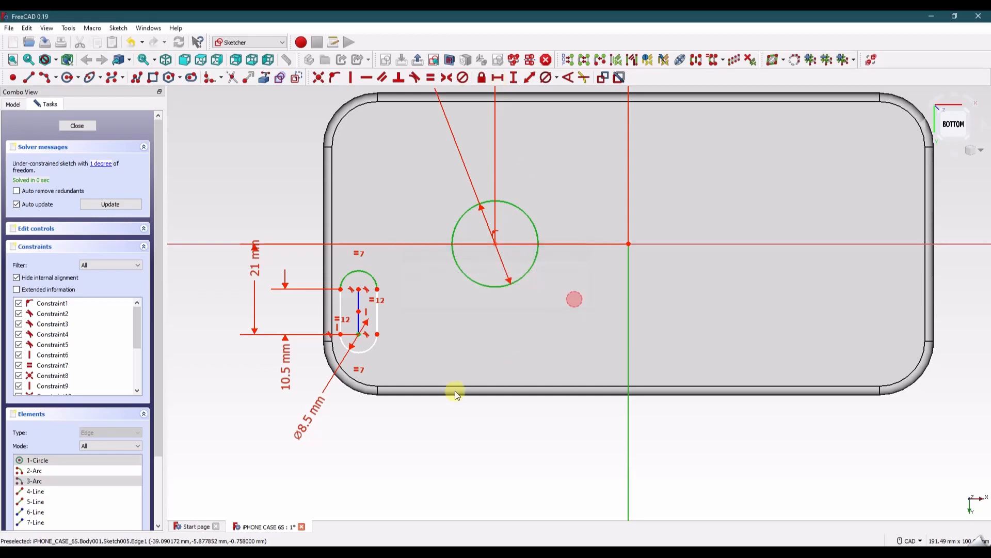
click(428, 428)
- Constrain the horizontal distance between the slot's lower arc centre and the vertical axis to 62.25 mm, placing the dimension below the case
click(365, 339)
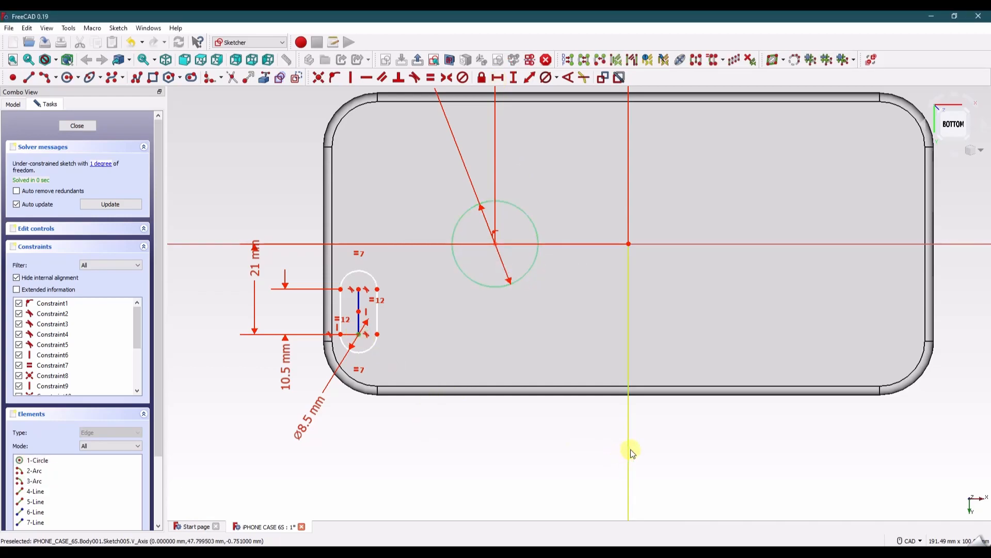
click(629, 452)
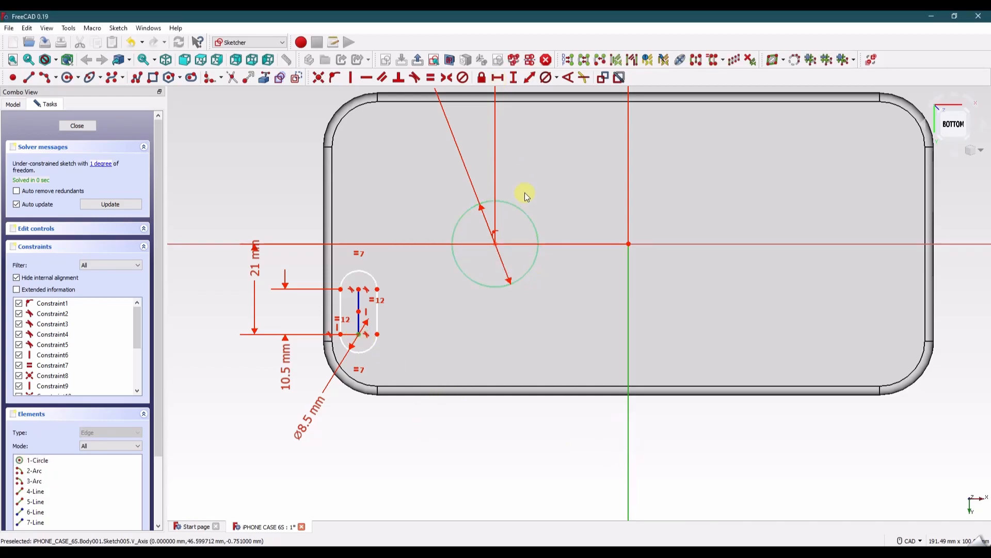
click(498, 77)
text(62.25)
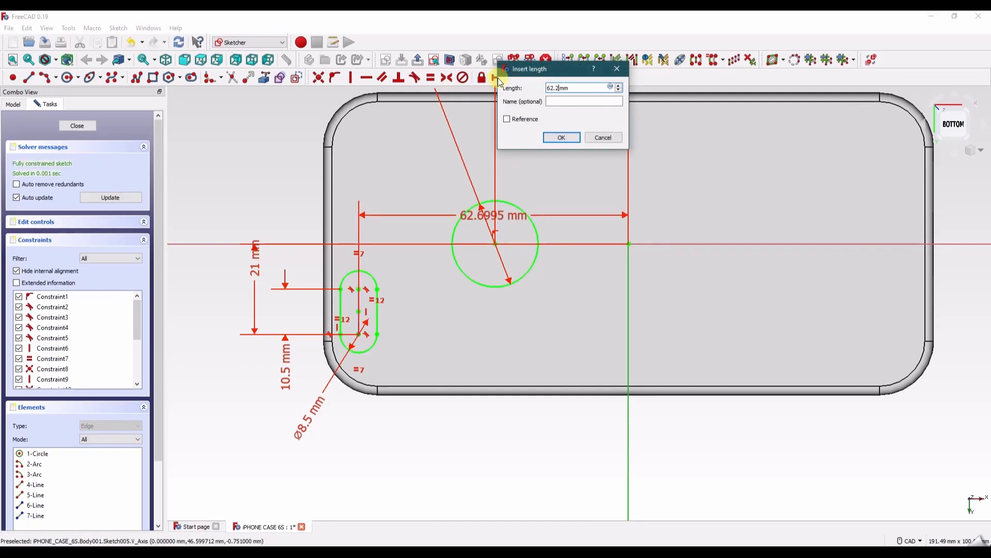
key(Return)
drag(491, 214, 471, 471)
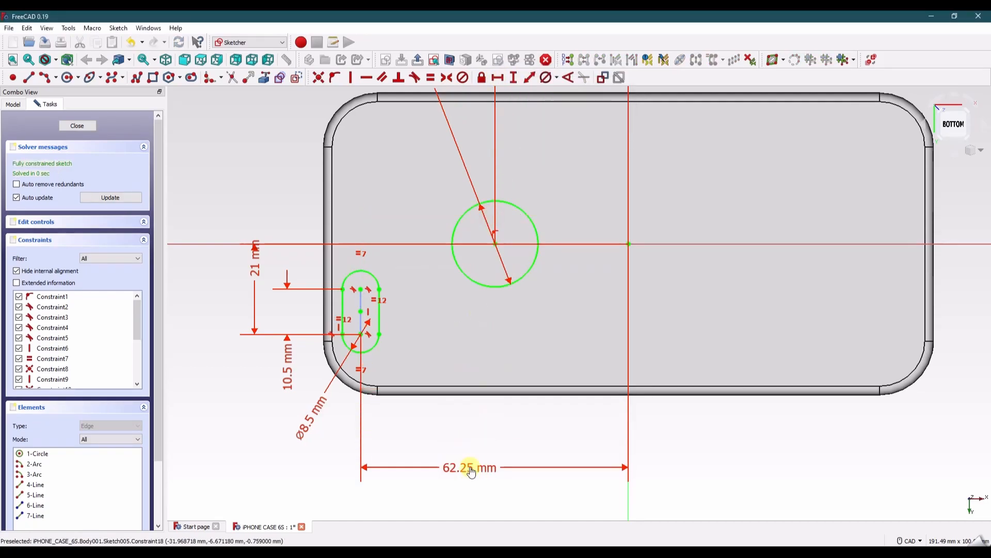
- Close the sketch and pocket the circle and slot 5 mm deep into the back of the case
click(89, 126)
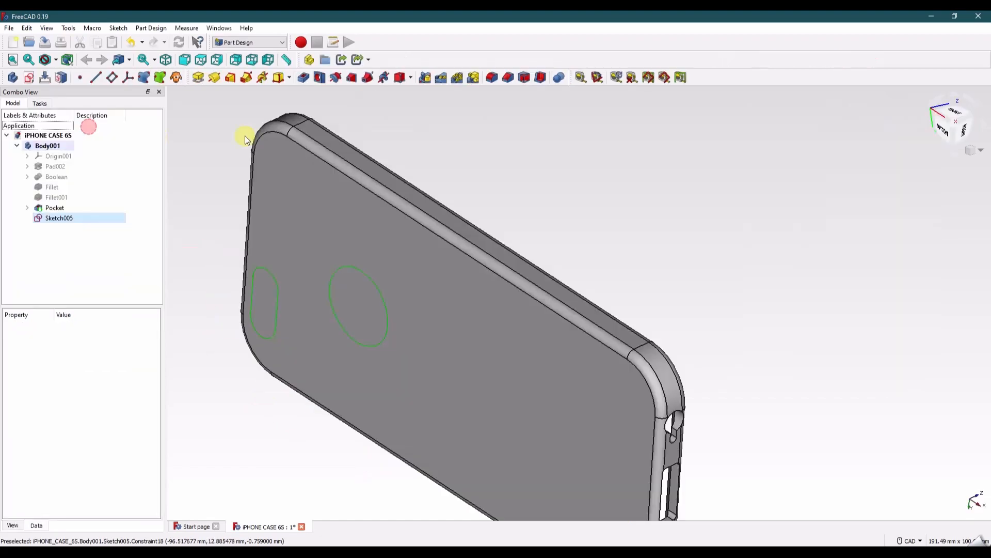
click(303, 77)
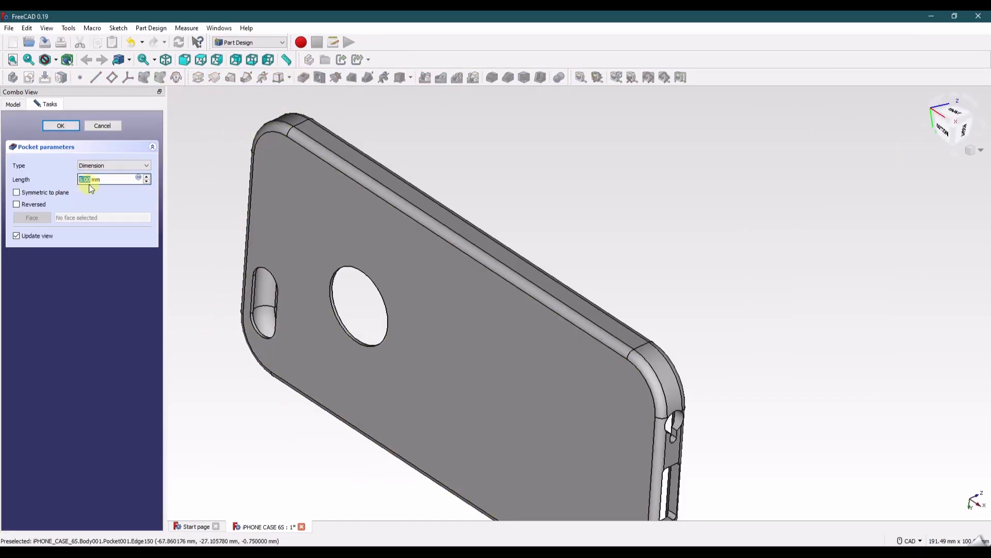
click(60, 126)
- Show the whole case in an isometric view and save the document
click(200, 159)
middle_drag(313, 288, 393, 189)
click(975, 151)
click(977, 184)
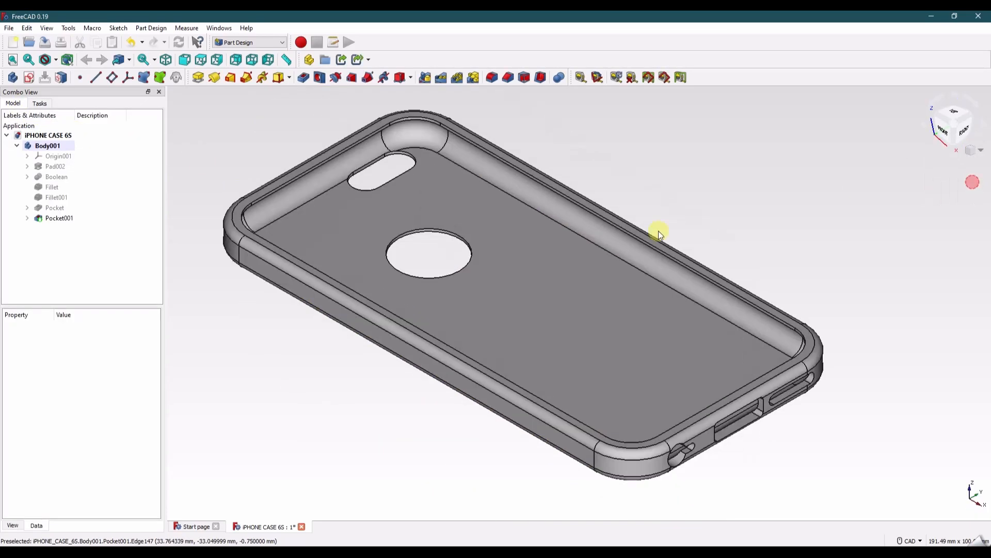
click(29, 59)
click(12, 59)
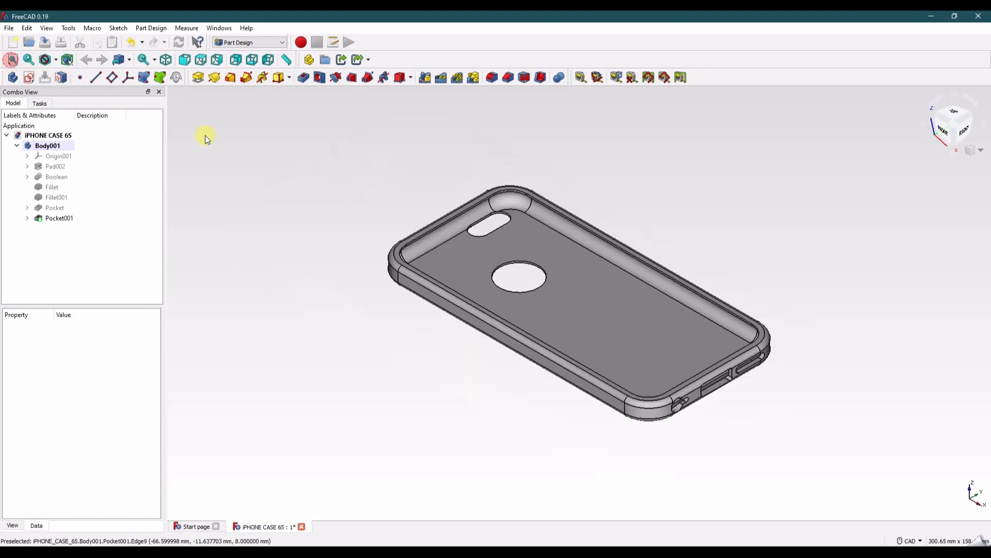
key(ctrl+s)
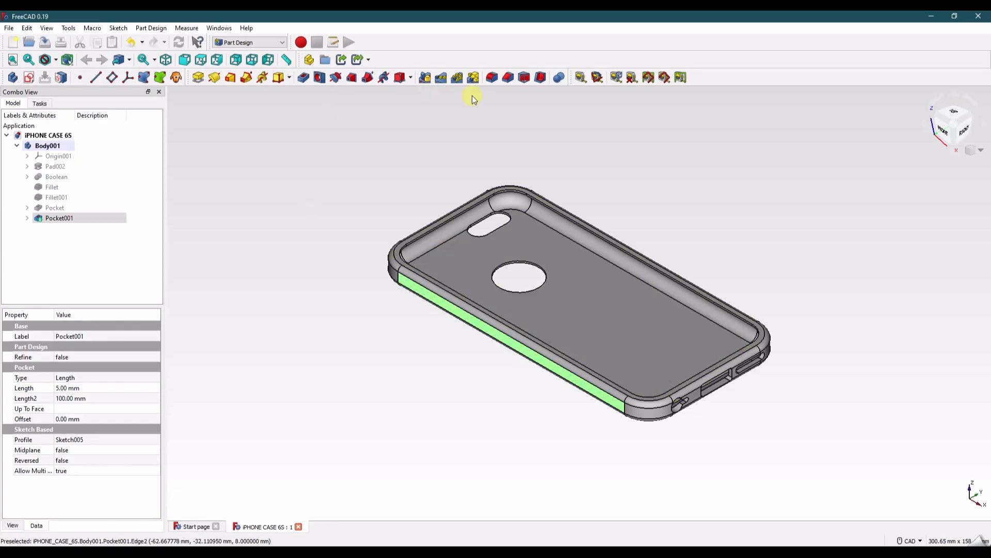
- Start a sketch on the case's long front side face and draw two horizontal slots side by side left of the vertical axis
click(29, 77)
scroll(476, 300, up, 4)
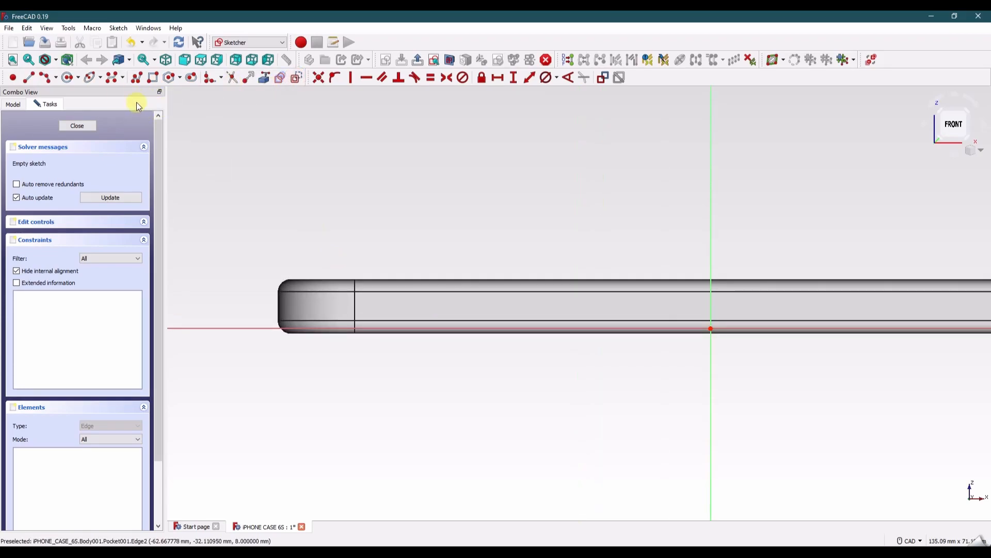
click(161, 77)
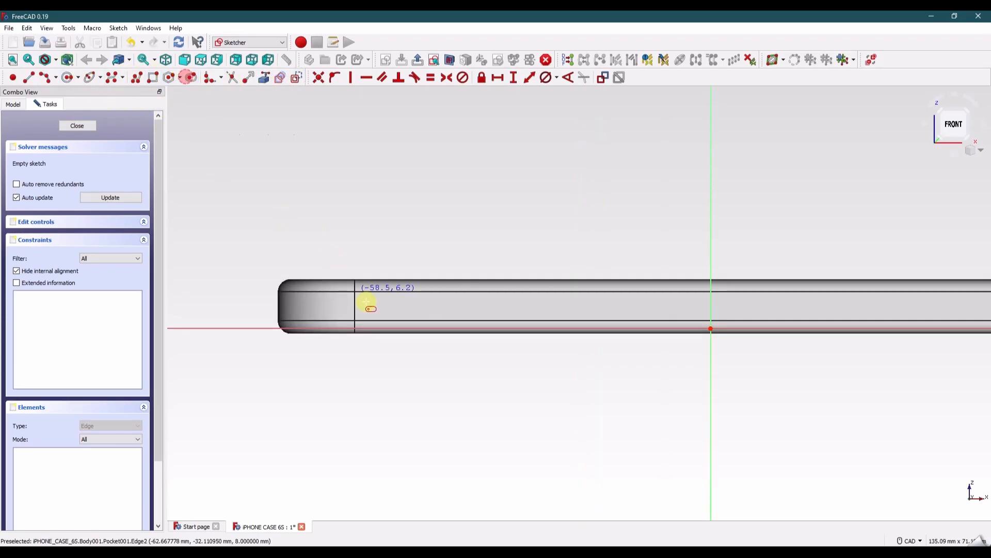
click(425, 312)
click(513, 305)
click(588, 319)
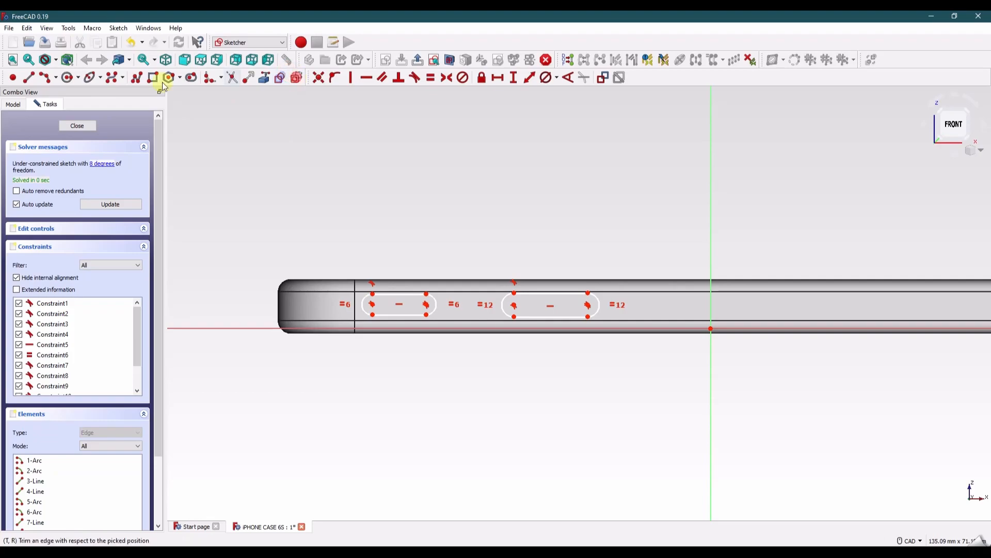
- Draw two connected vertical construction lines up the vertical axis from the origin and make them equal in length
click(30, 77)
click(711, 328)
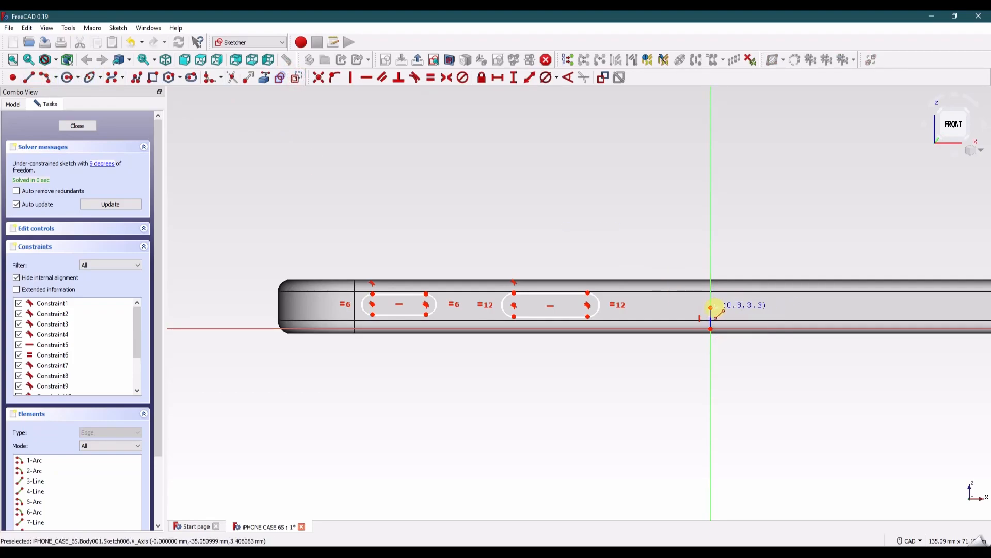
click(711, 308)
click(713, 285)
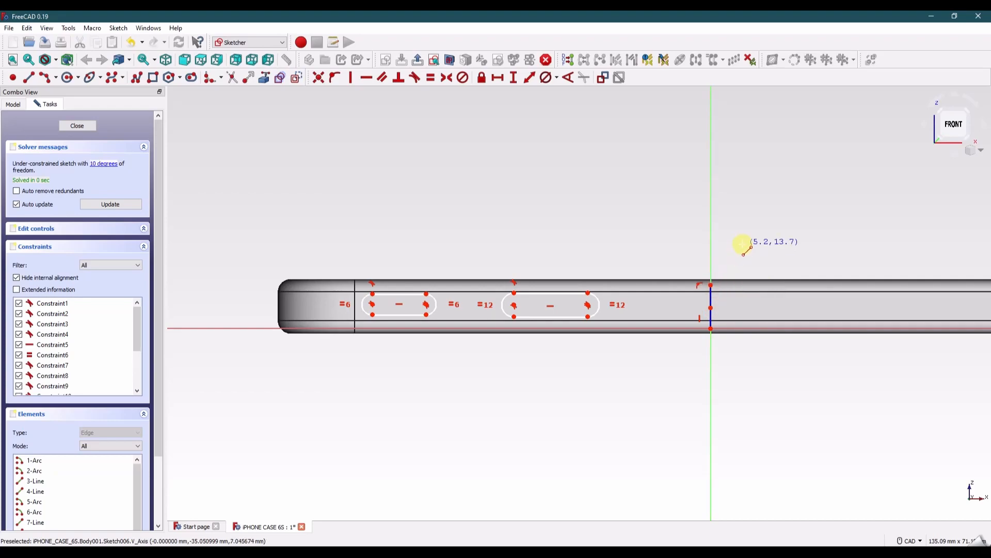
click(713, 290)
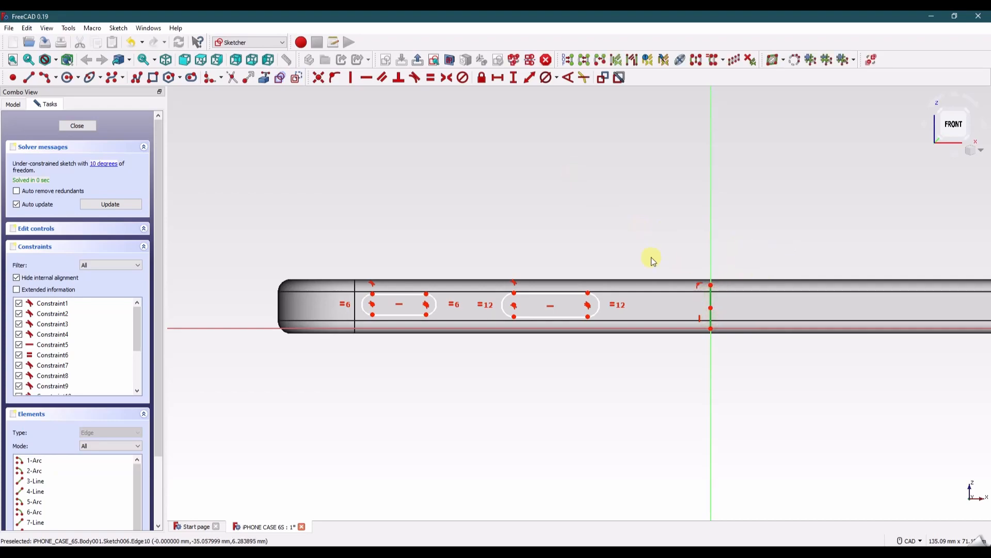
click(431, 79)
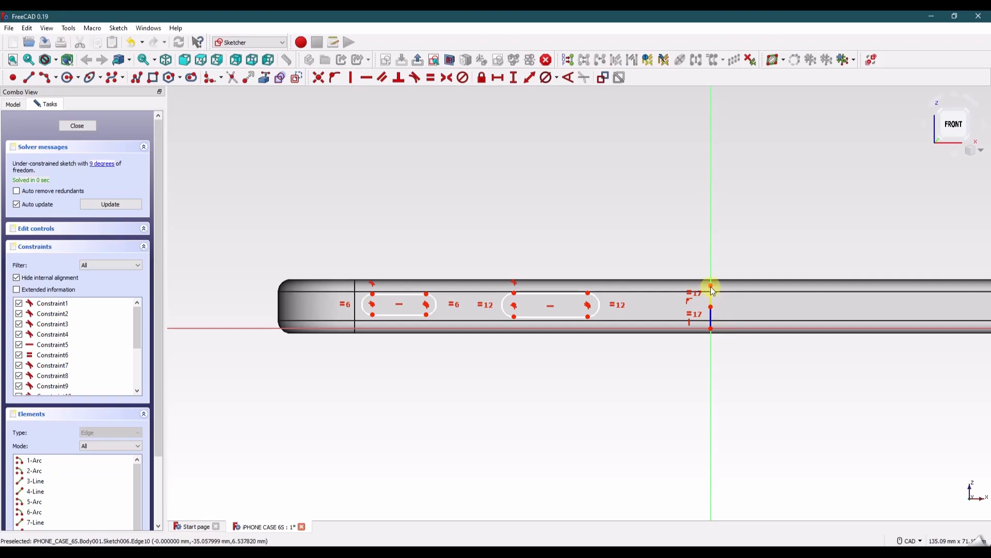
click(683, 236)
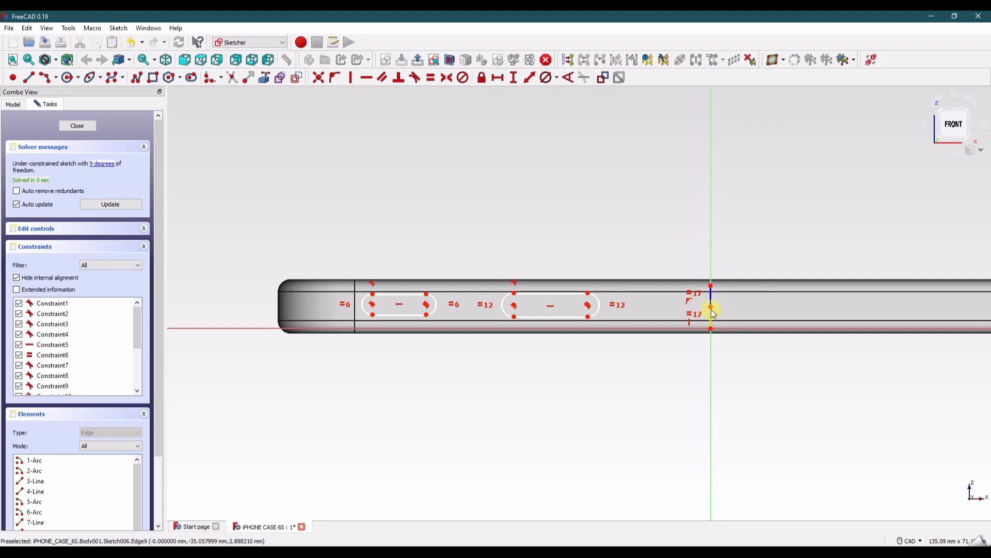
- Constrain the vertical distance from the origin to the upper construction line's top endpoint to 7.35 mm, placing the dimension beside the axis
click(711, 285)
click(712, 328)
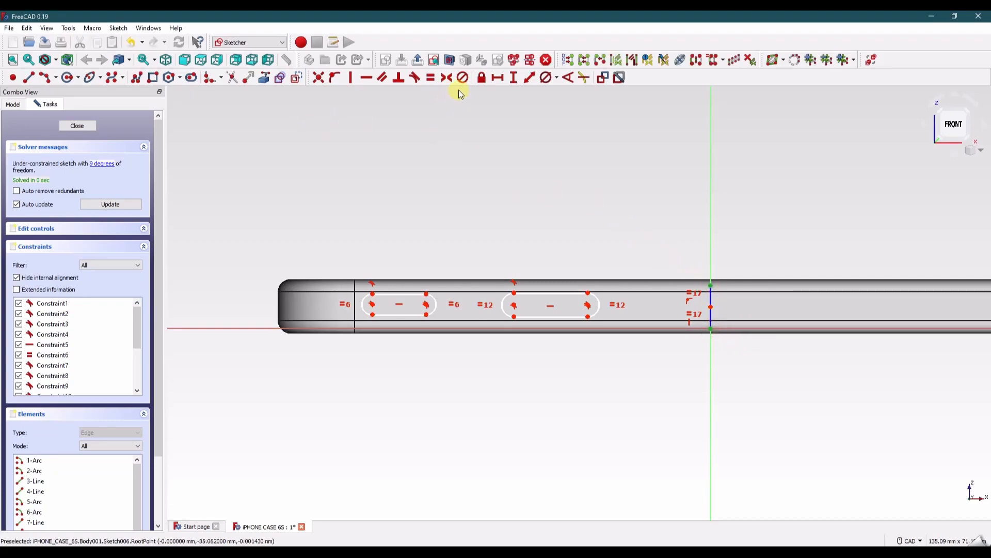
click(513, 78)
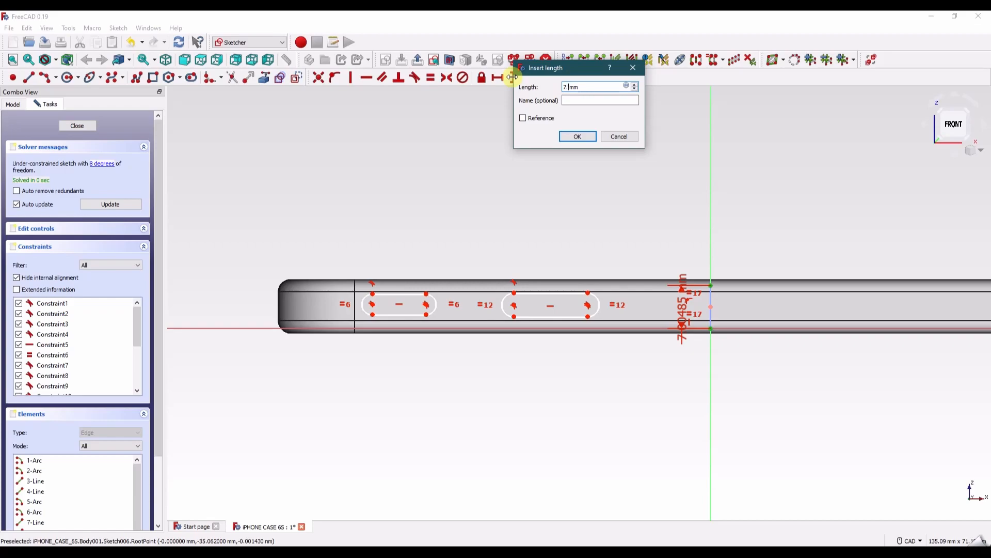
text(7.35)
key(Return)
drag(684, 307, 773, 235)
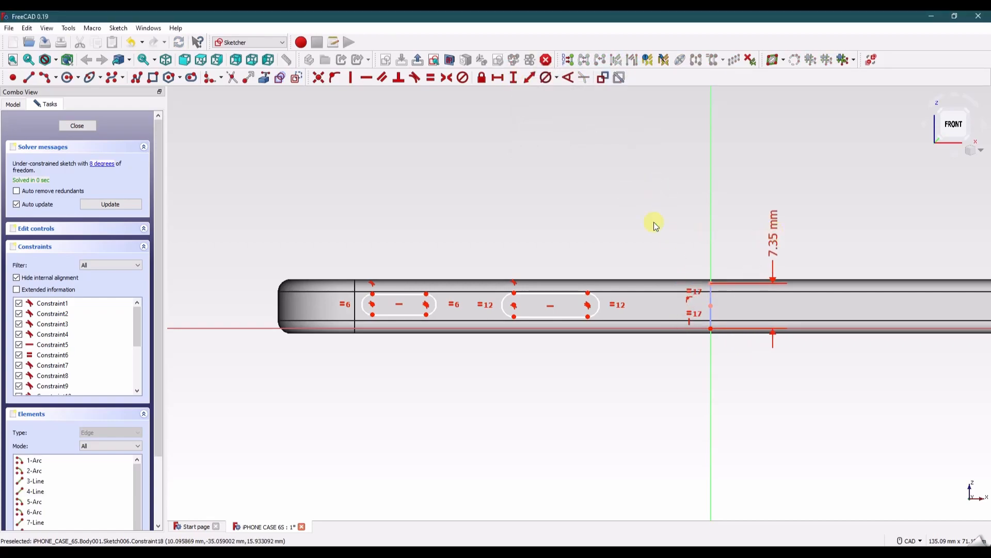
- Constrain the left slot's end arc to a 4 mm diameter and place the dimension above the case
click(363, 305)
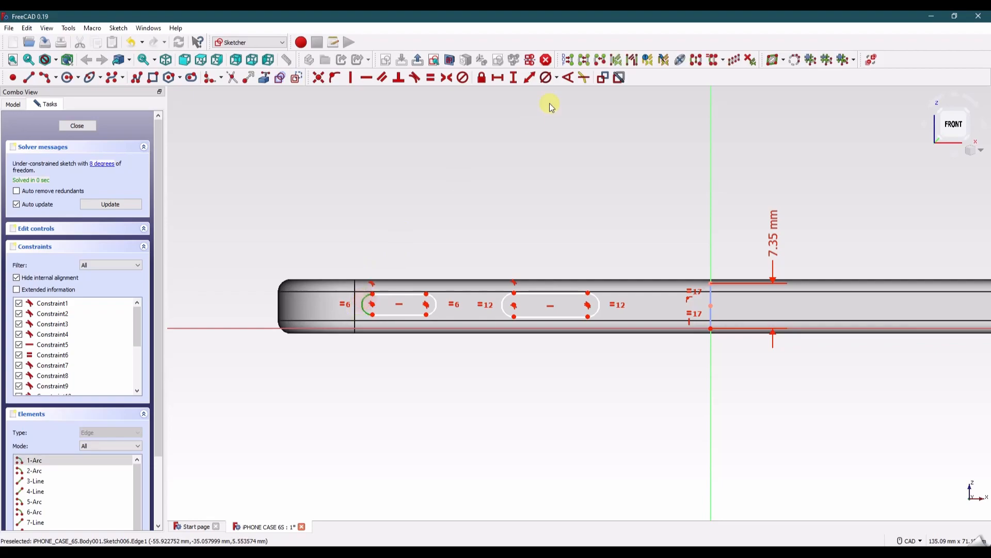
click(546, 77)
text(4)
key(Return)
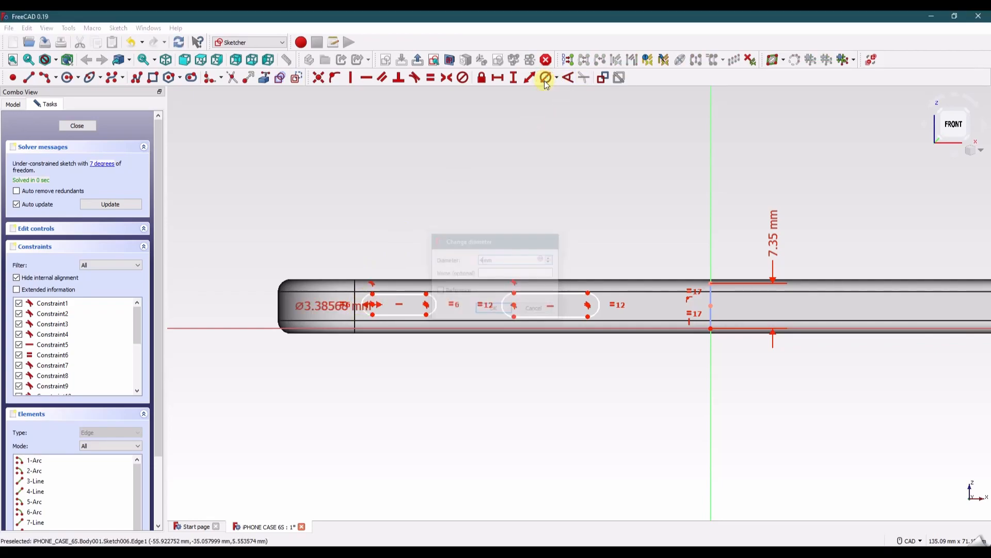
drag(328, 307, 279, 199)
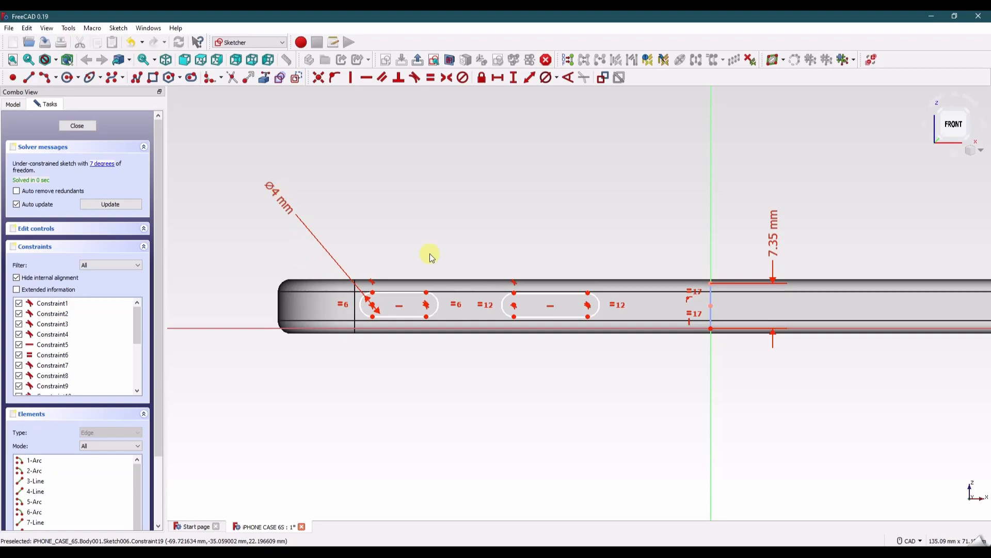
- Constrain the right slot's left end arc to a 4 mm diameter and move its dimension above the case
click(505, 302)
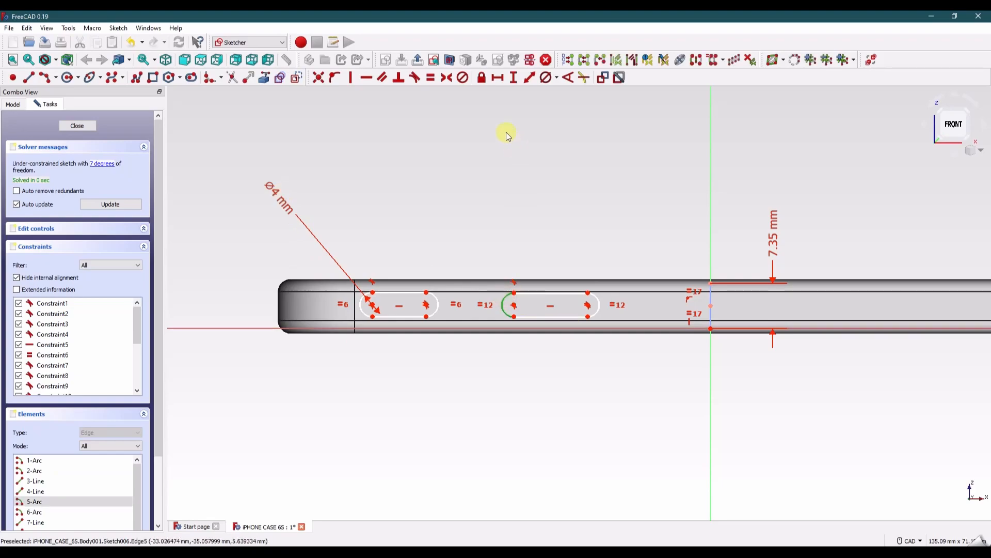
click(546, 77)
text(4)
key(Return)
drag(475, 307, 480, 257)
drag(480, 309, 470, 227)
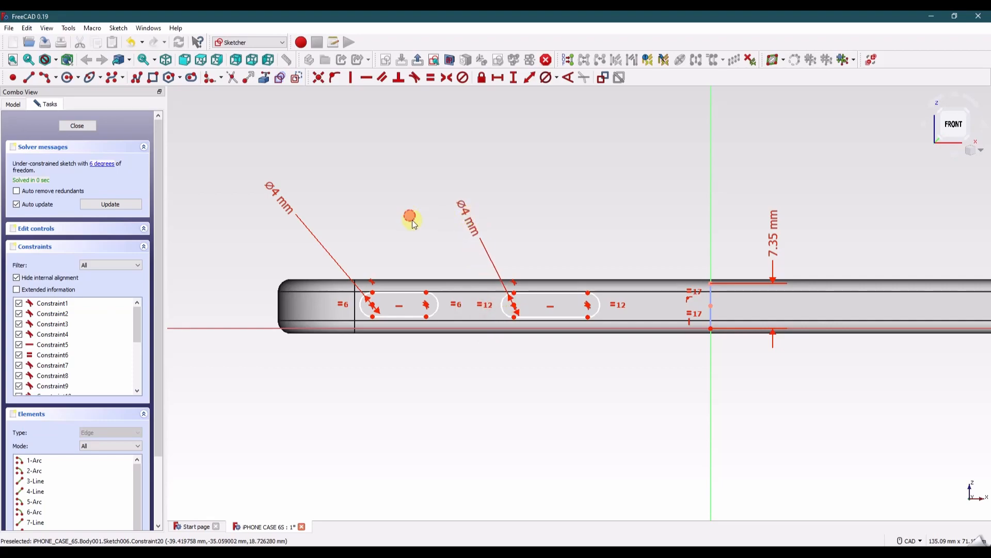
- Draw two connected horizontal construction lines between the left slot's arc centres and delete the redundant constraint
click(30, 79)
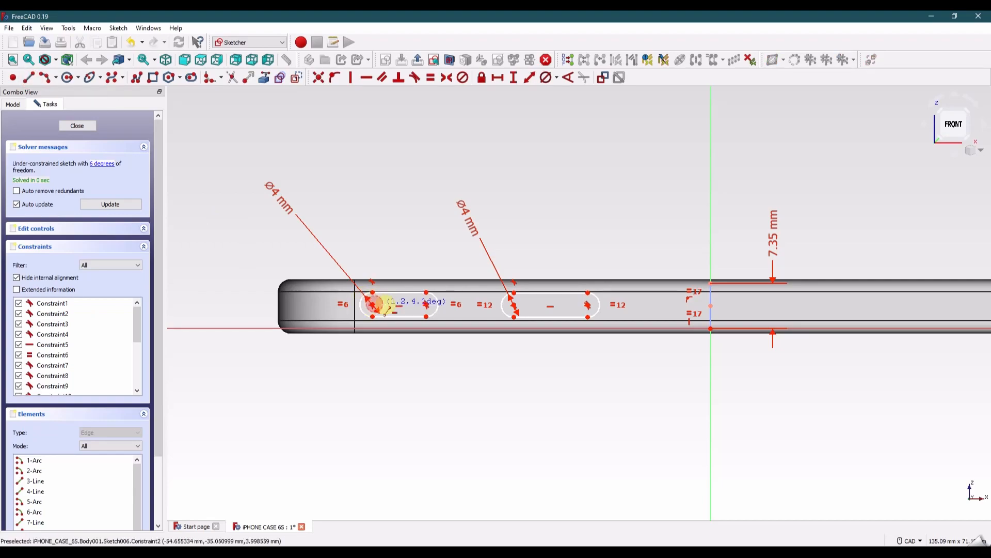
click(375, 303)
scroll(392, 303, up, 3)
click(394, 302)
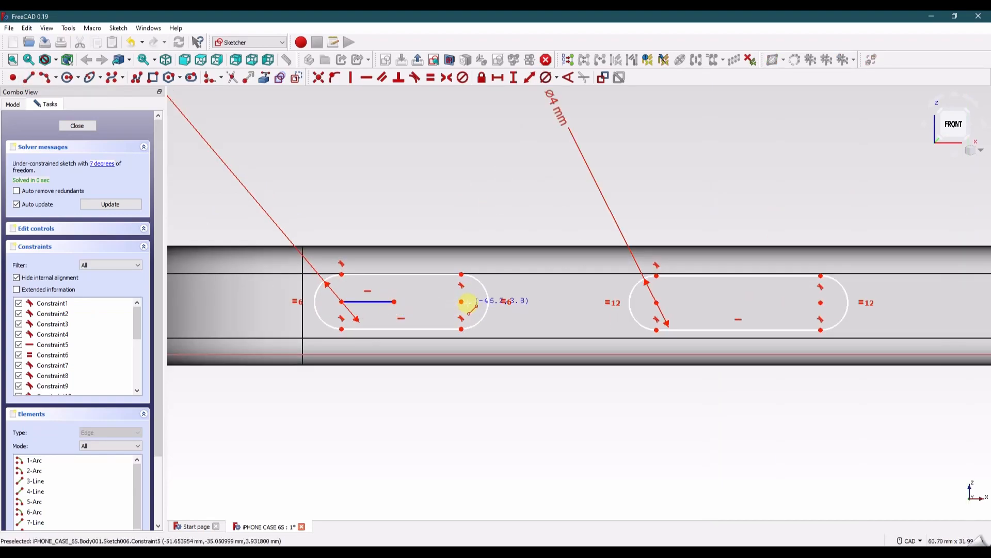
click(461, 302)
click(396, 303)
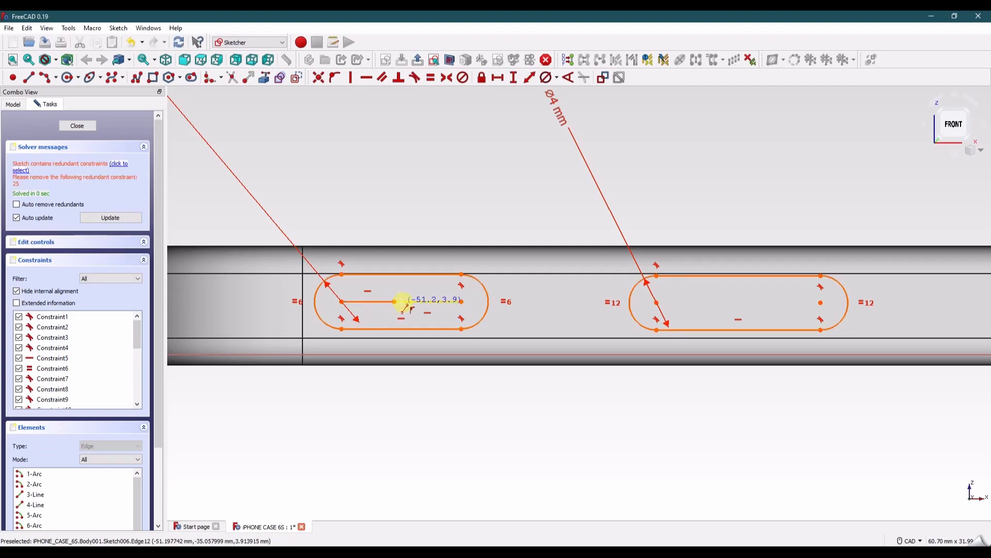
click(118, 166)
key(Delete)
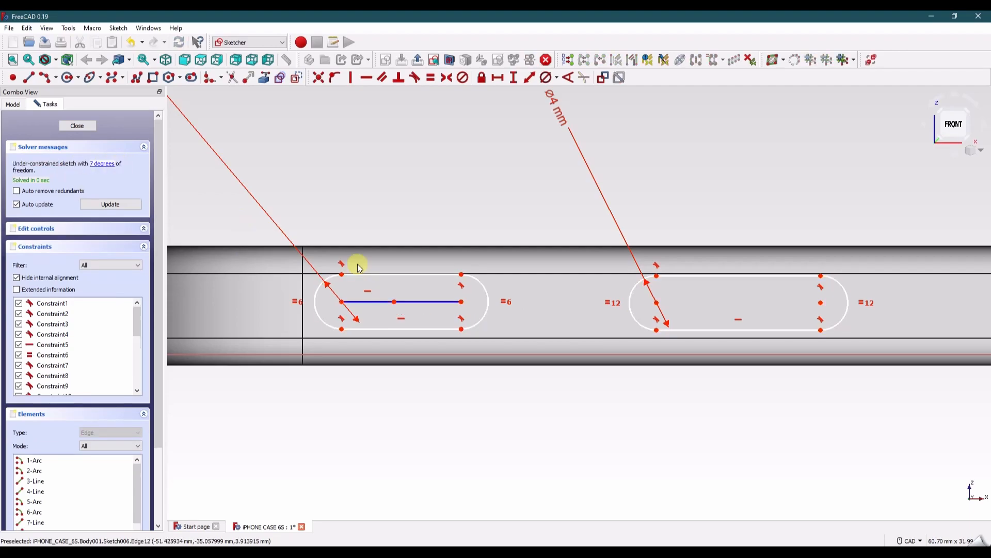
- Make the left slot's two construction lines equal and align their shared midpoint horizontally with the midpoint on the vertical axis
click(411, 303)
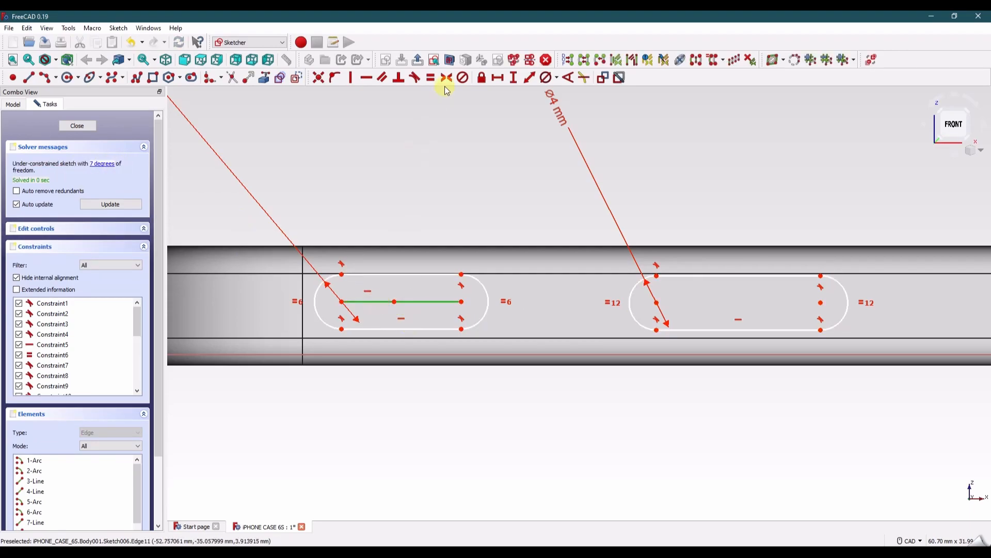
click(432, 79)
drag(400, 303, 403, 308)
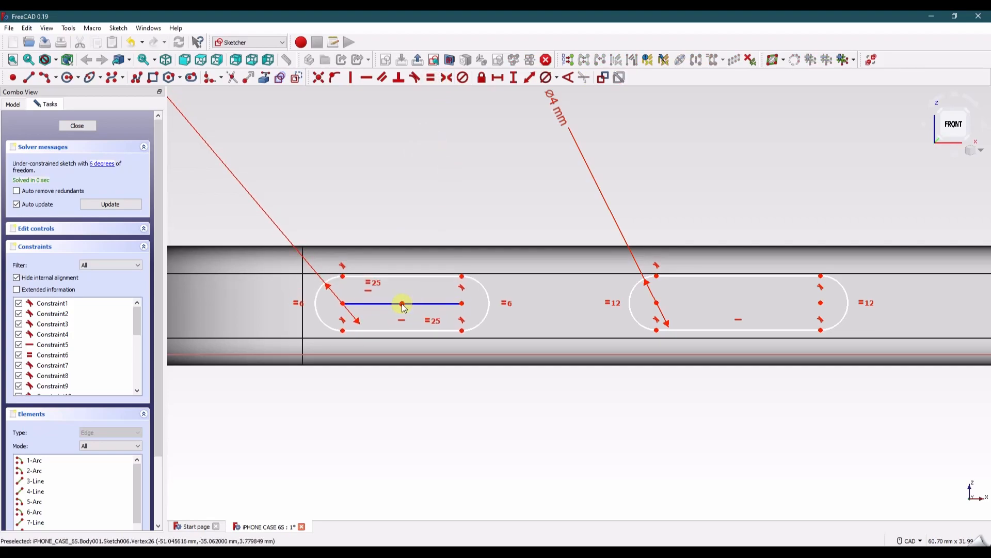
scroll(419, 309, down, 3)
click(869, 308)
click(367, 78)
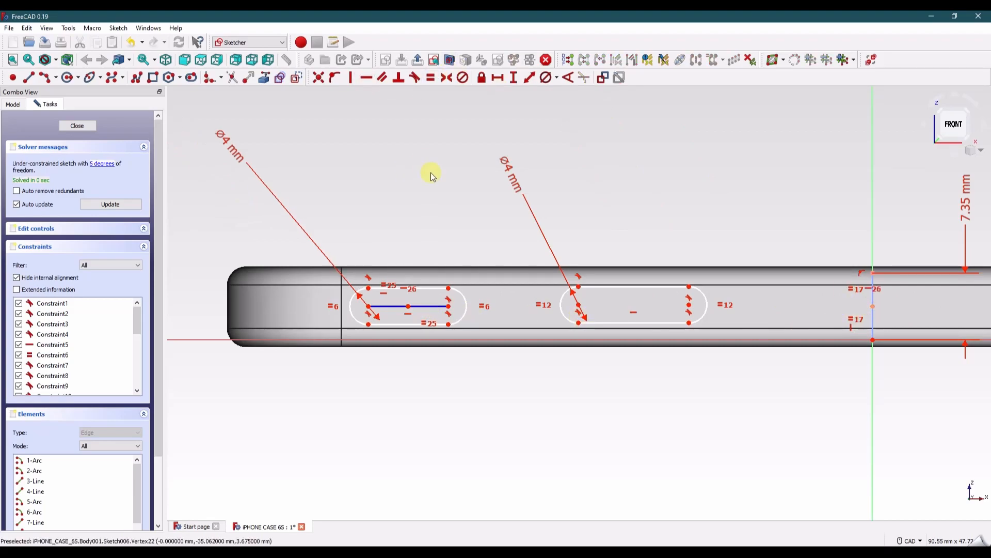
- Constrain the horizontal distance from the left slot's midpoint to the vertical axis to 49 mm
click(409, 309)
click(872, 403)
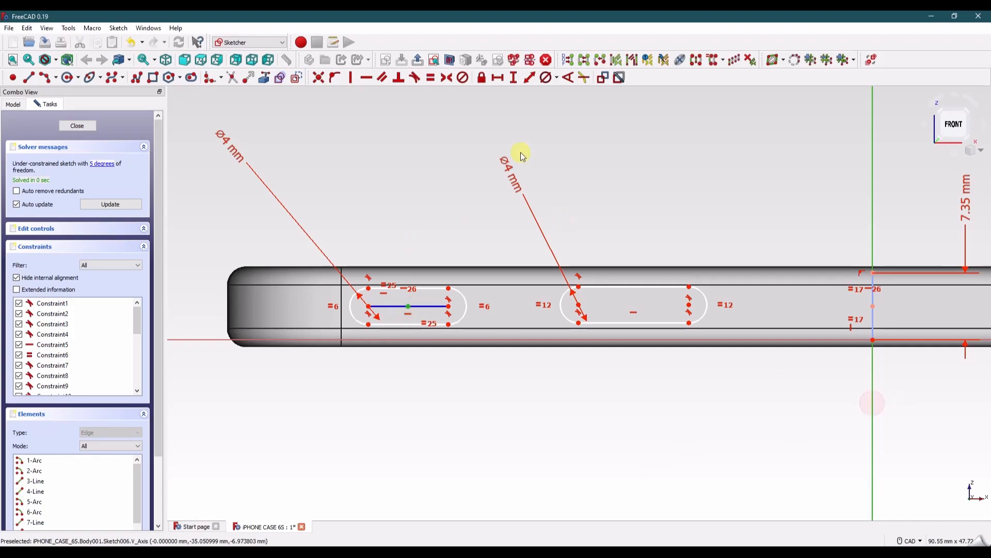
click(499, 78)
text(49)
key(Return)
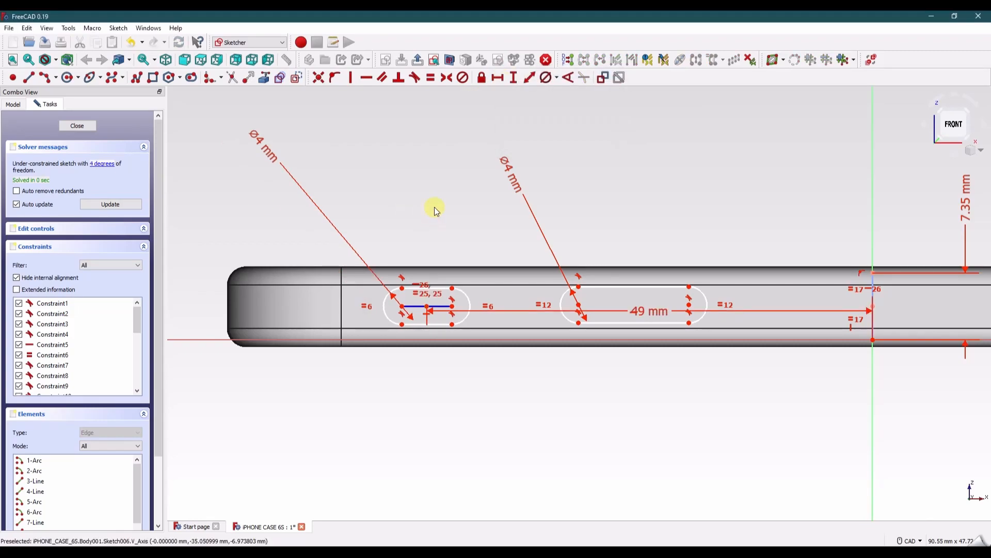
- Set the left slot's upper straight edge to 3 mm long, placing that dimension above the case and the 49 mm one below
click(443, 287)
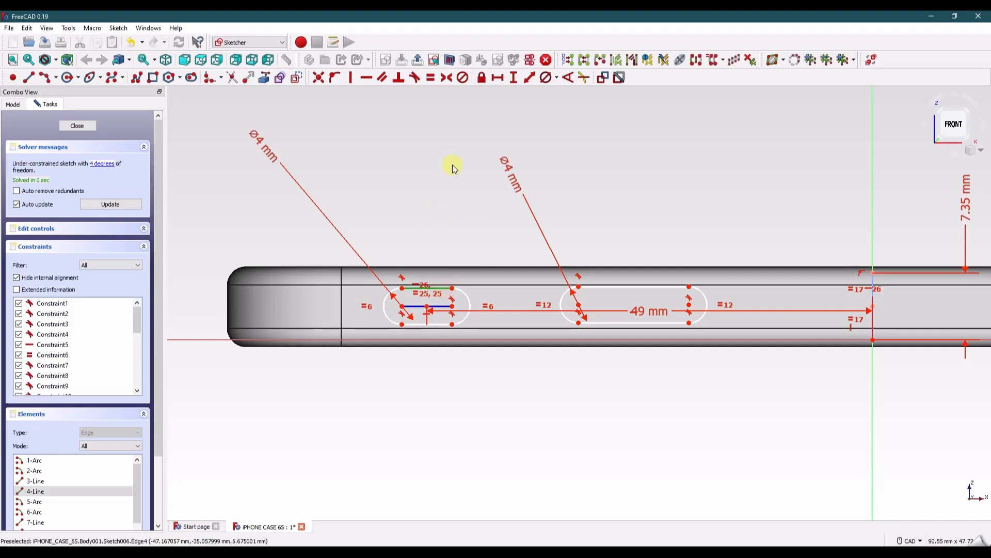
click(498, 77)
text(3)
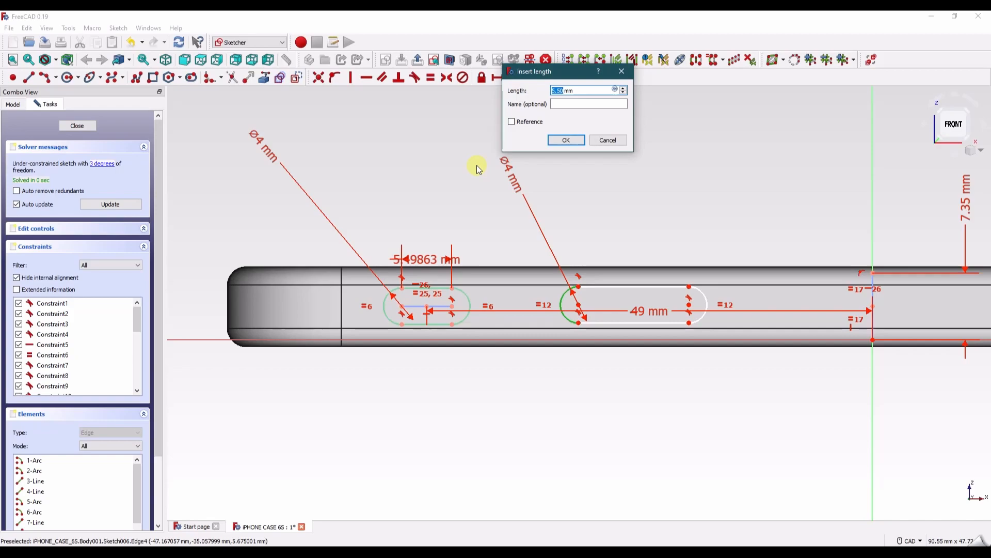
key(Return)
drag(424, 257, 378, 205)
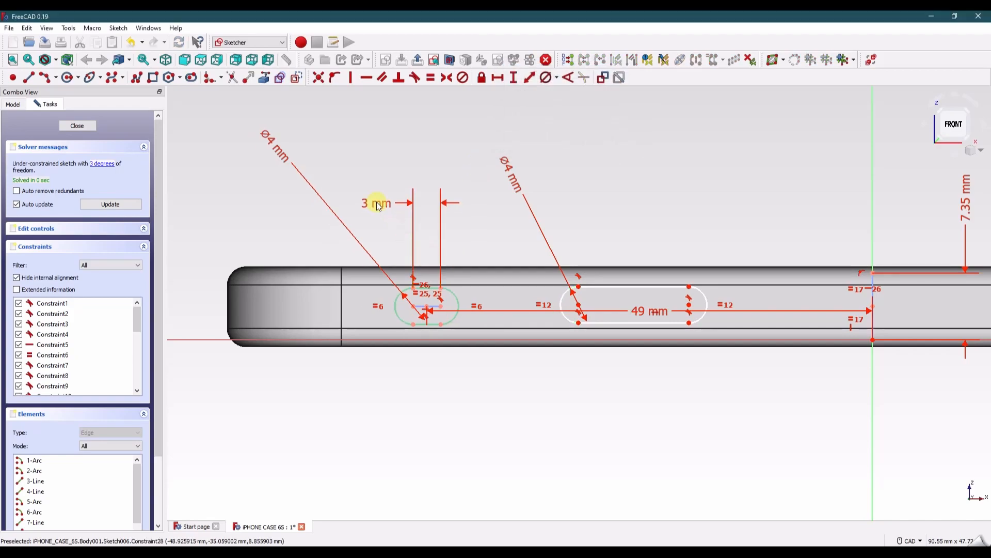
middle_drag(631, 242, 566, 221)
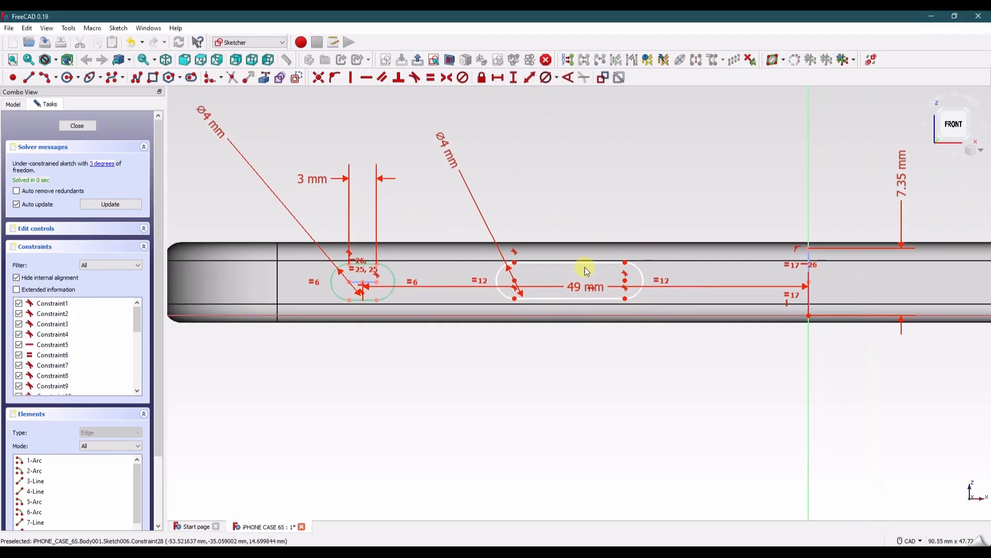
drag(578, 284, 579, 439)
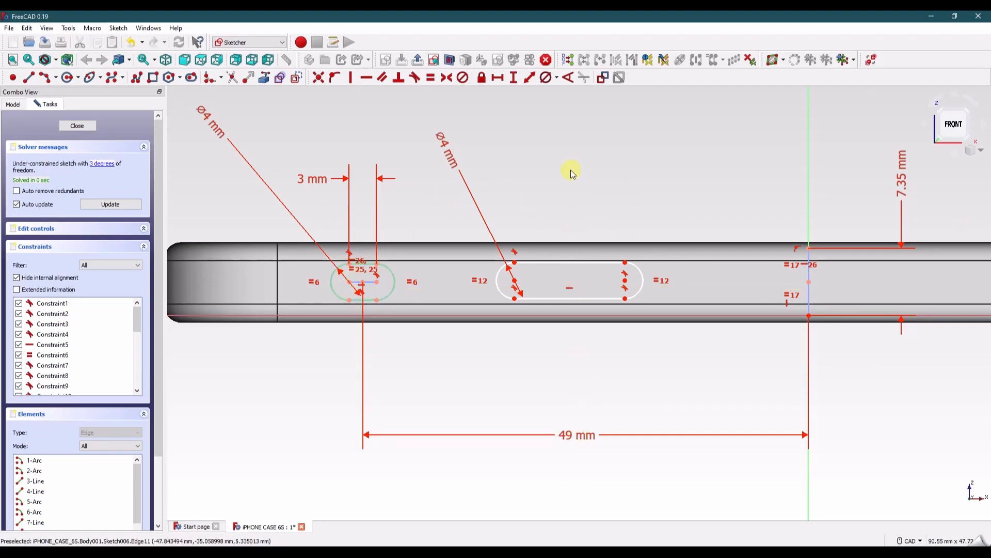
- Draw two connected equal-length horizontal construction lines between the right slot's arc centres, deleting the redundant constraint
click(28, 78)
click(515, 280)
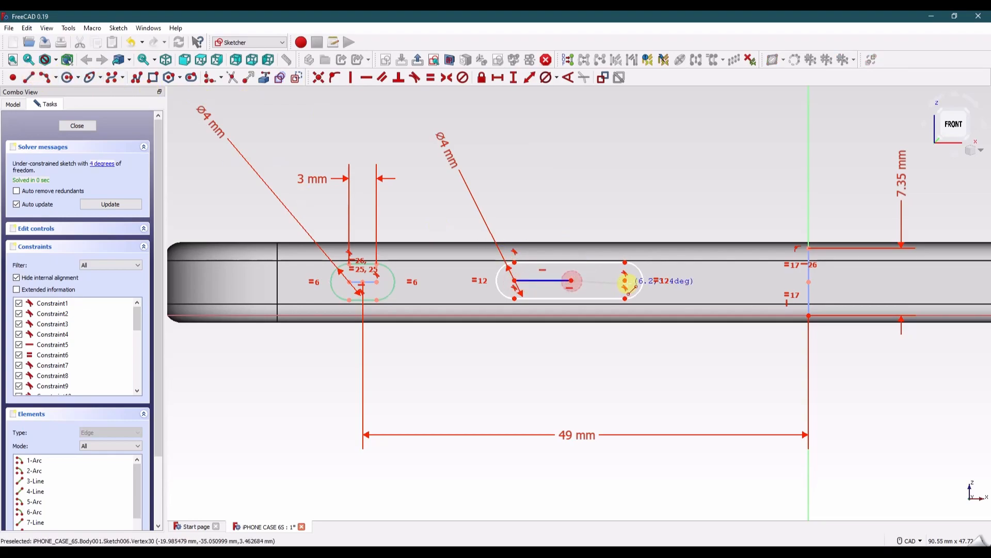
click(625, 281)
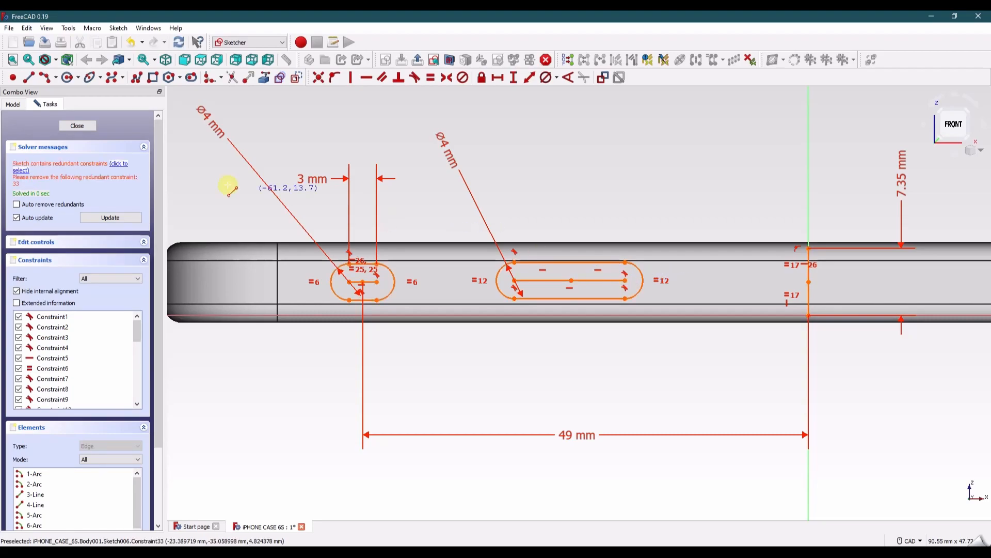
click(120, 167)
key(Delete)
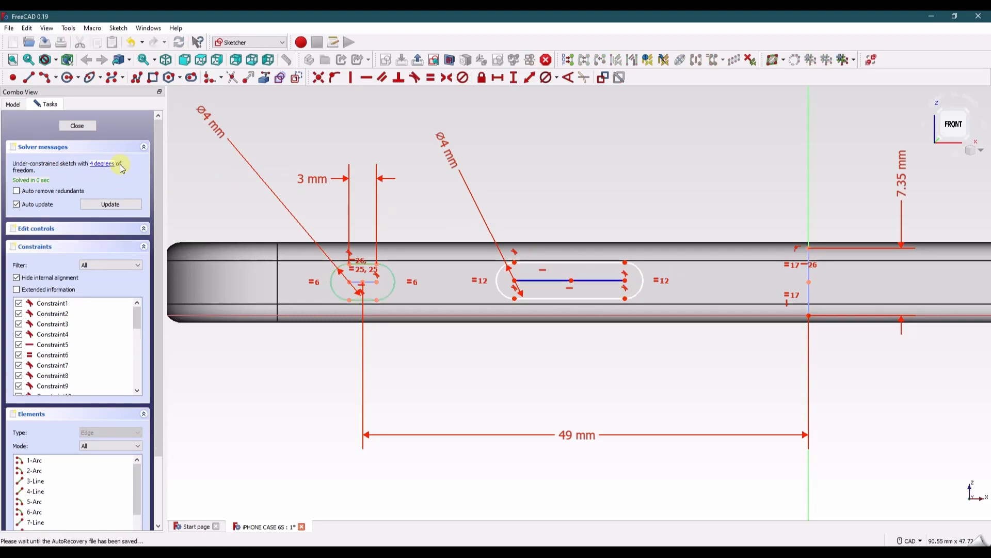
click(566, 280)
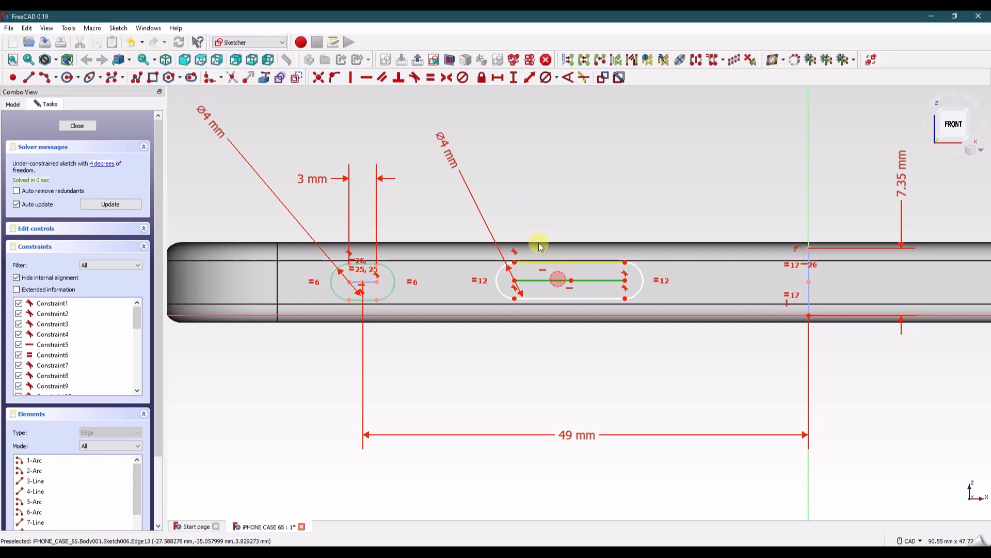
click(431, 79)
- Constrain the horizontal distance from the right slot's midpoint to the vertical axis to 28.5 mm
click(569, 281)
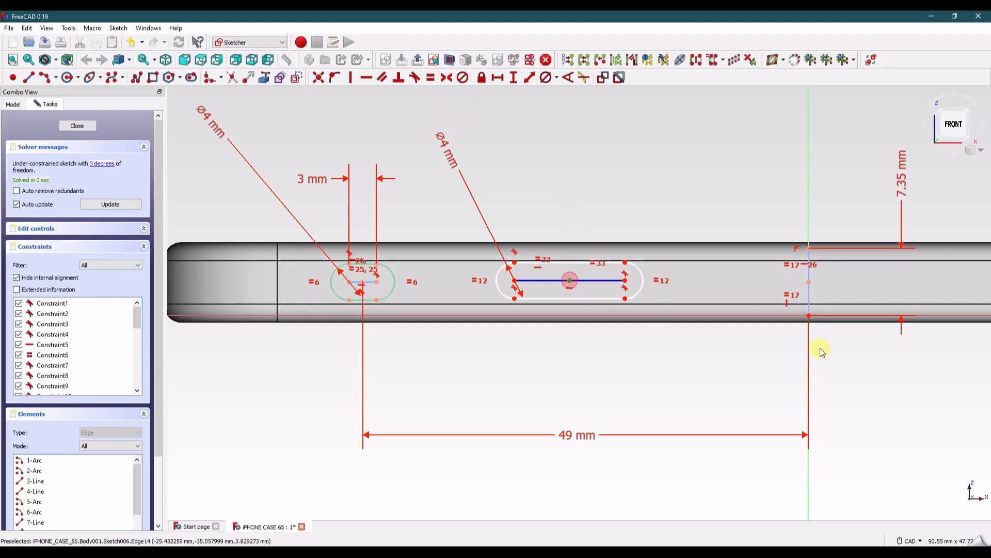
click(809, 476)
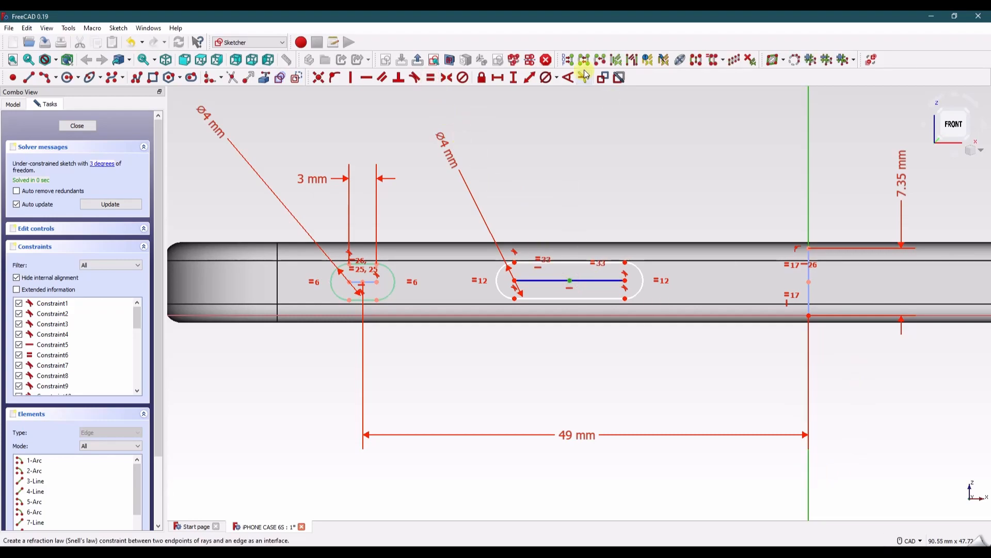
click(499, 78)
text(28.5mm)
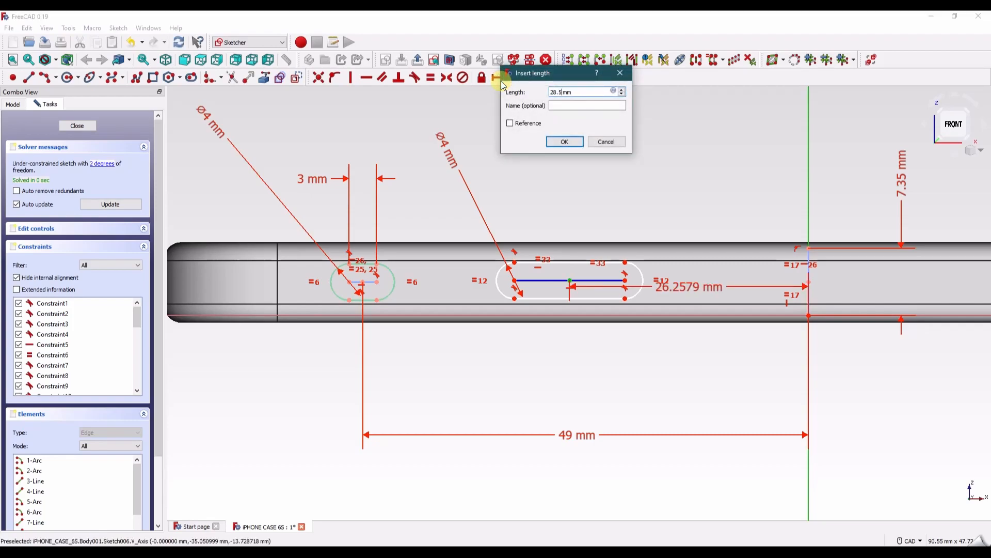
key(Return)
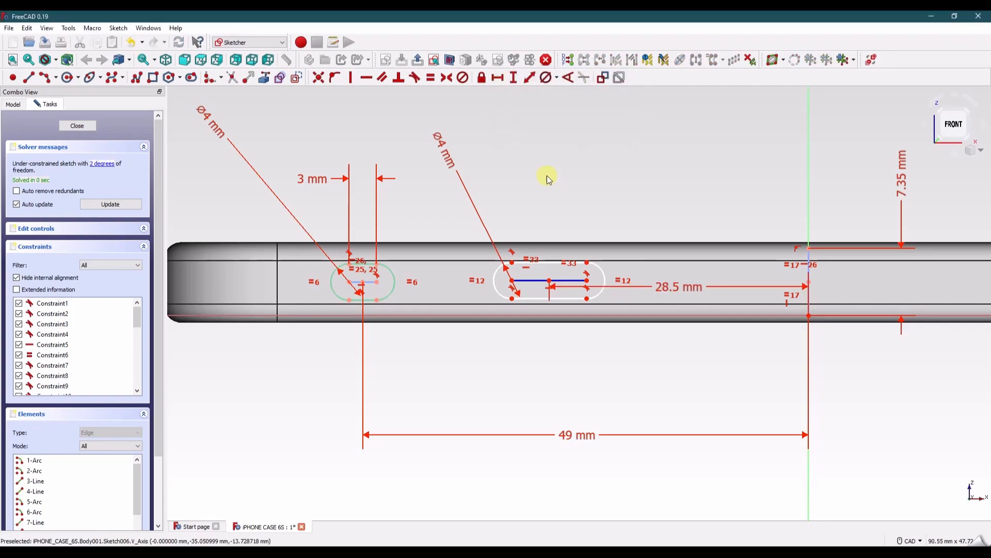
- Set the right slot's upper straight edge to 21 mm long
click(548, 262)
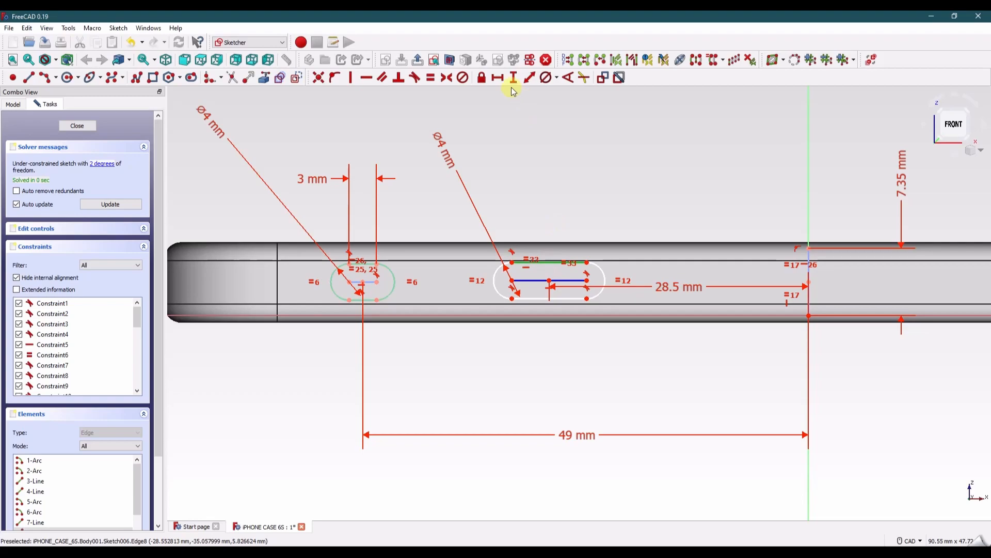
click(498, 79)
key(Return)
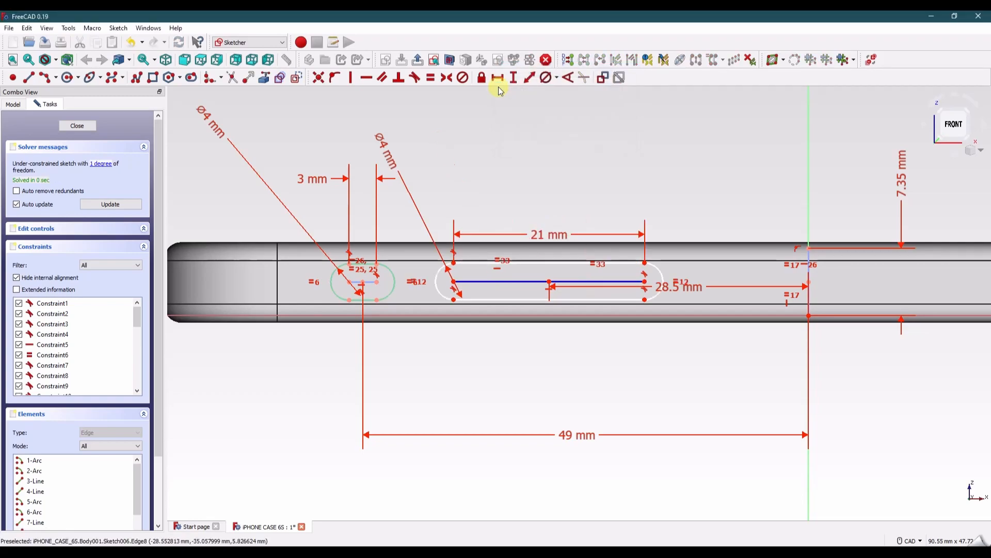
- Align the right slot's midpoint horizontally with the vertical axis midpoint, and move the 28.5 mm dimension below and the 21 mm one above the case
click(549, 281)
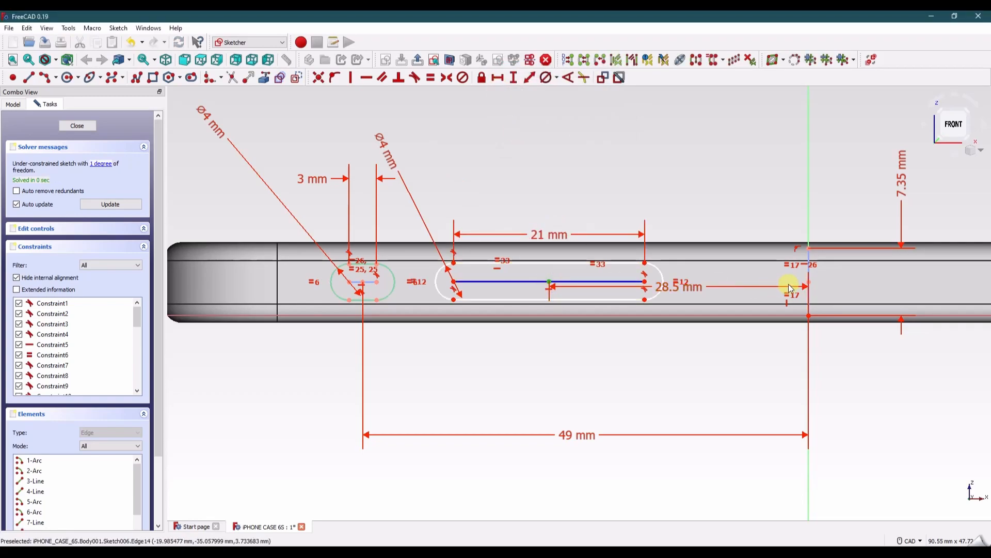
click(788, 276)
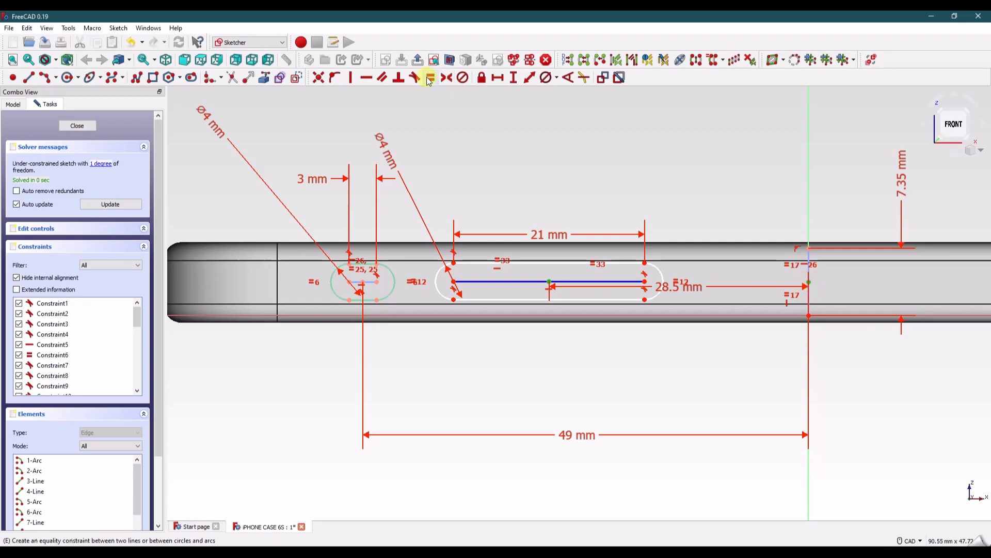
click(366, 78)
drag(656, 296, 661, 398)
drag(562, 235, 560, 196)
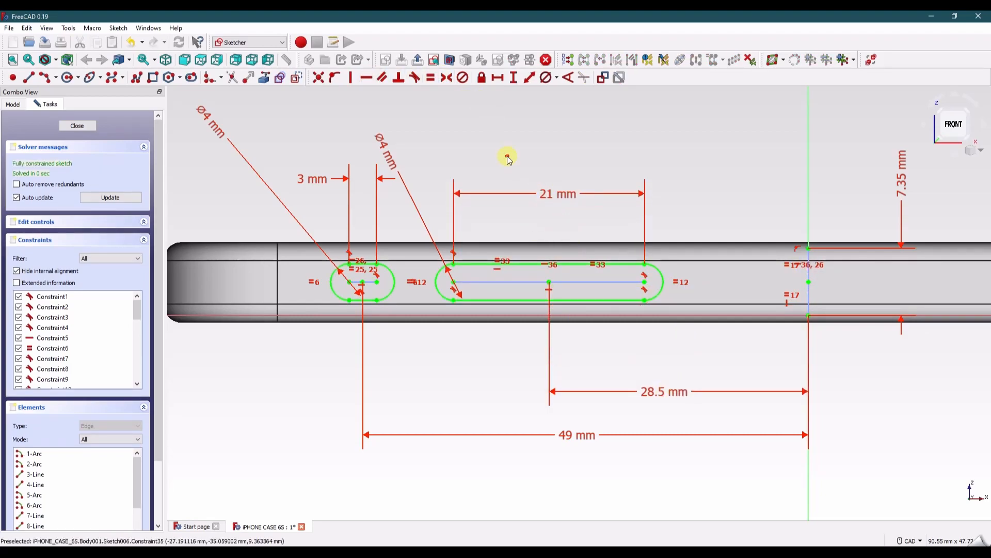
- Close the sketch, pocket both slots 5 mm deep into the case's side, and save the document
click(83, 126)
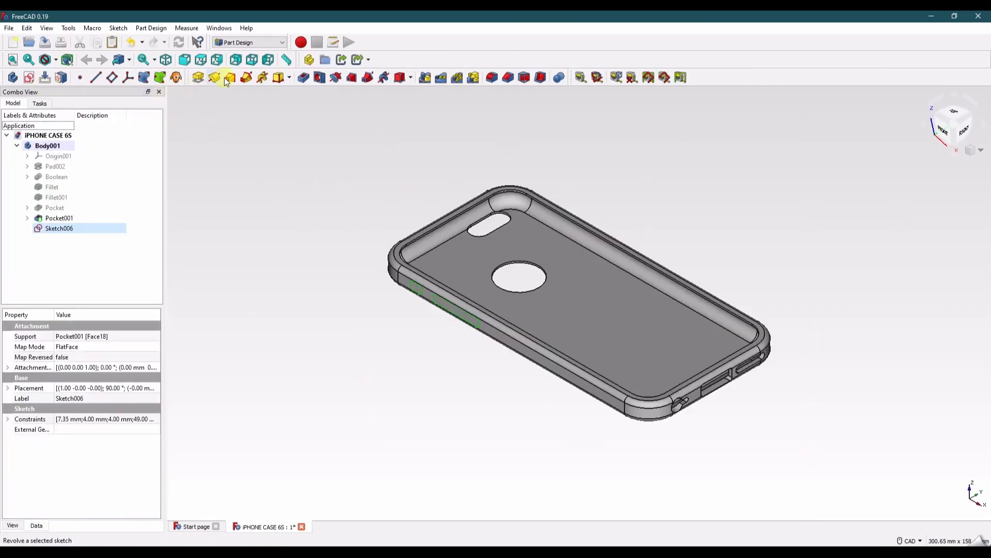
click(303, 77)
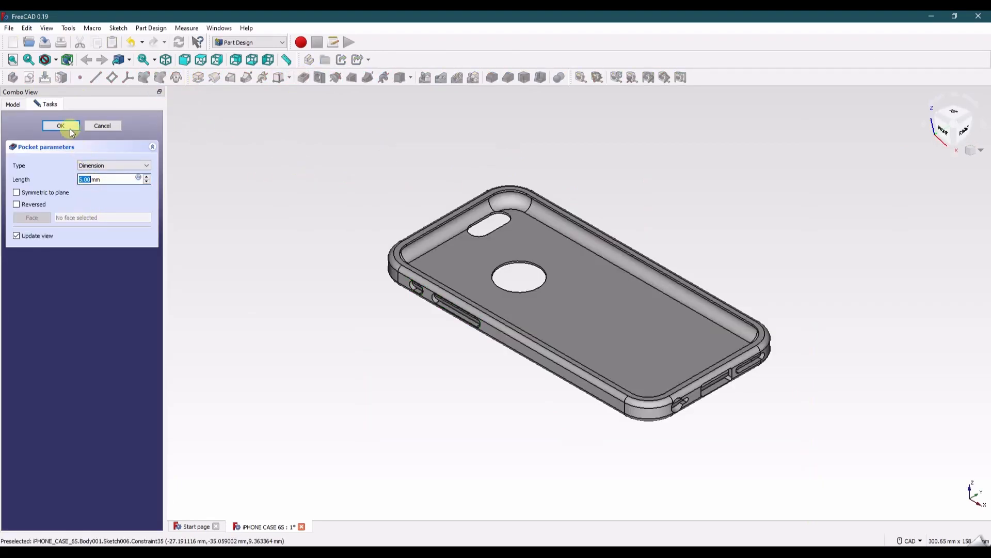
key(ctrl+s)
- Start a new sketch on the flat face of the case's opposite long side
middle_drag(686, 286, 606, 250)
click(507, 250)
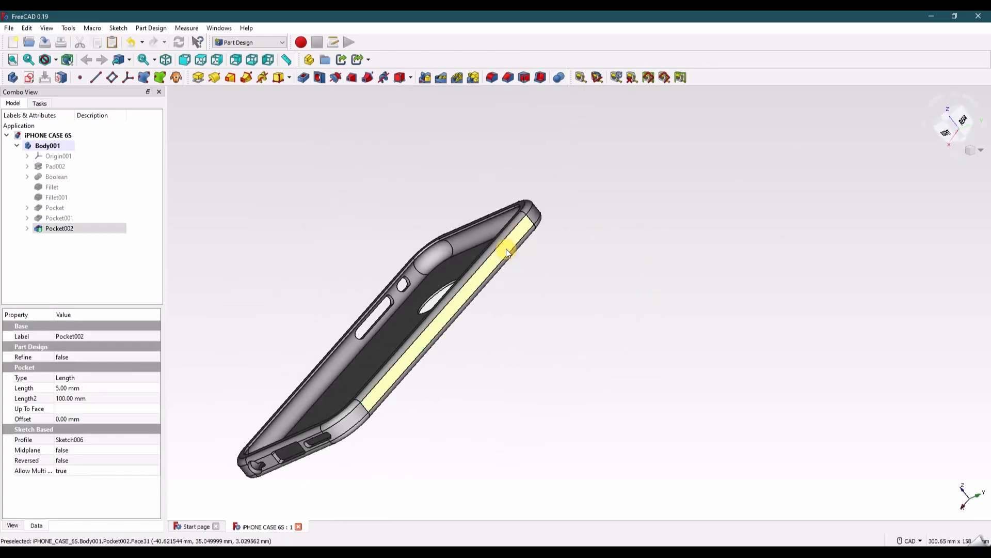
click(28, 77)
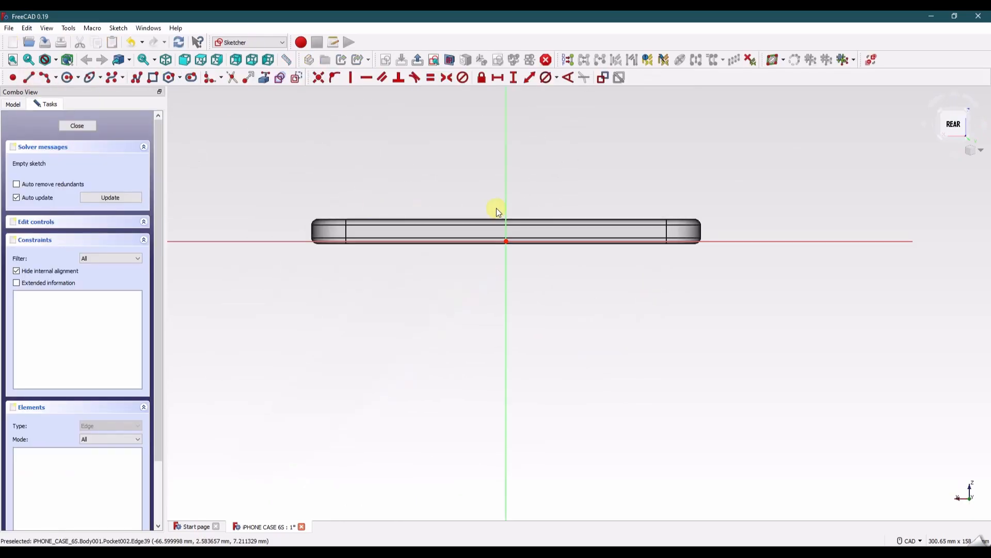
scroll(638, 194, up, 5)
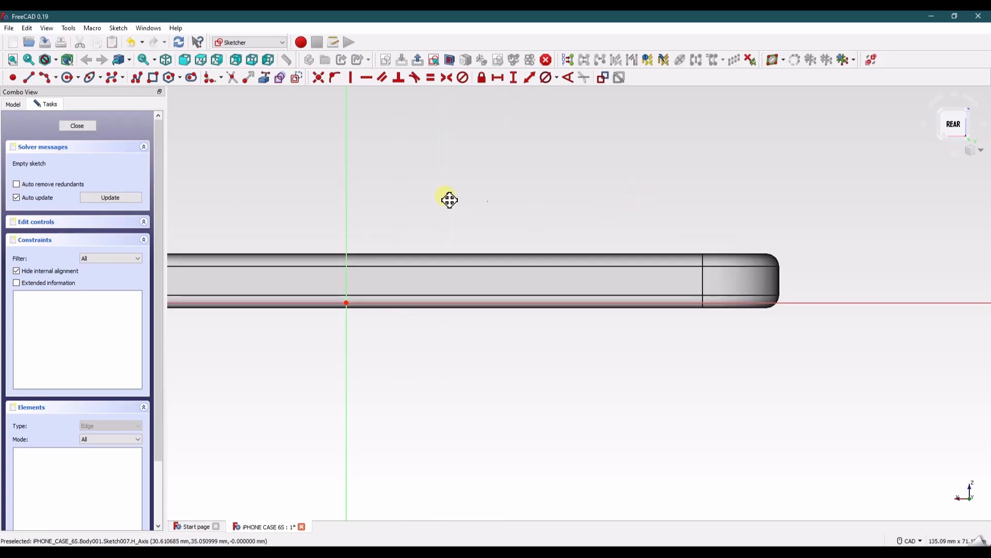
- Draw two end-to-end vertical construction lines up from the origin along the vertical axis and make them equal
click(29, 77)
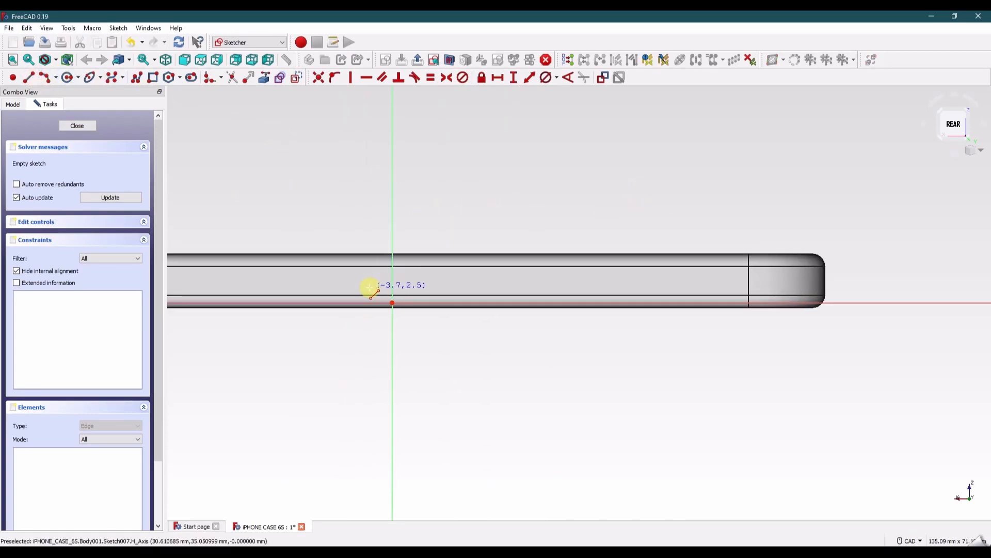
click(393, 303)
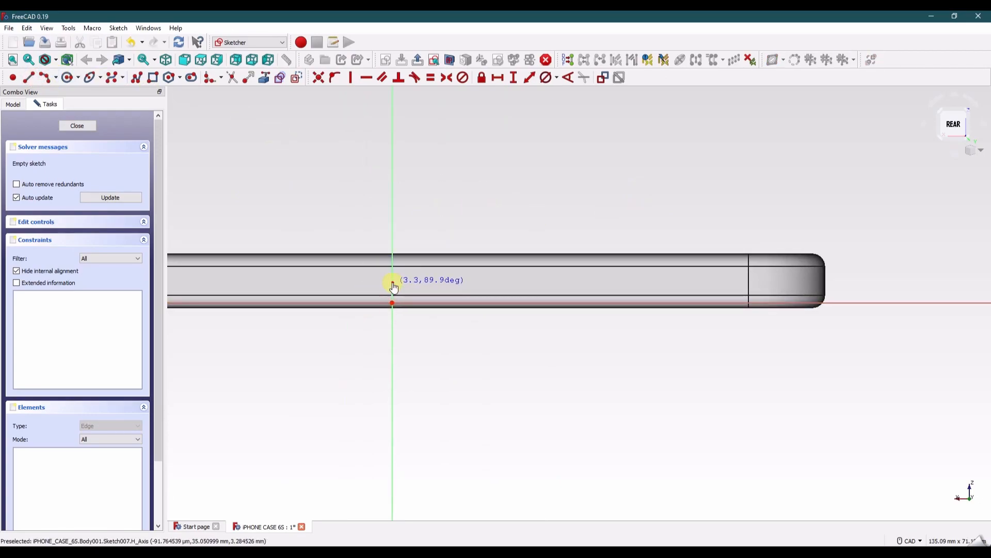
click(392, 283)
click(393, 282)
click(392, 261)
right_click(393, 268)
click(393, 270)
click(393, 293)
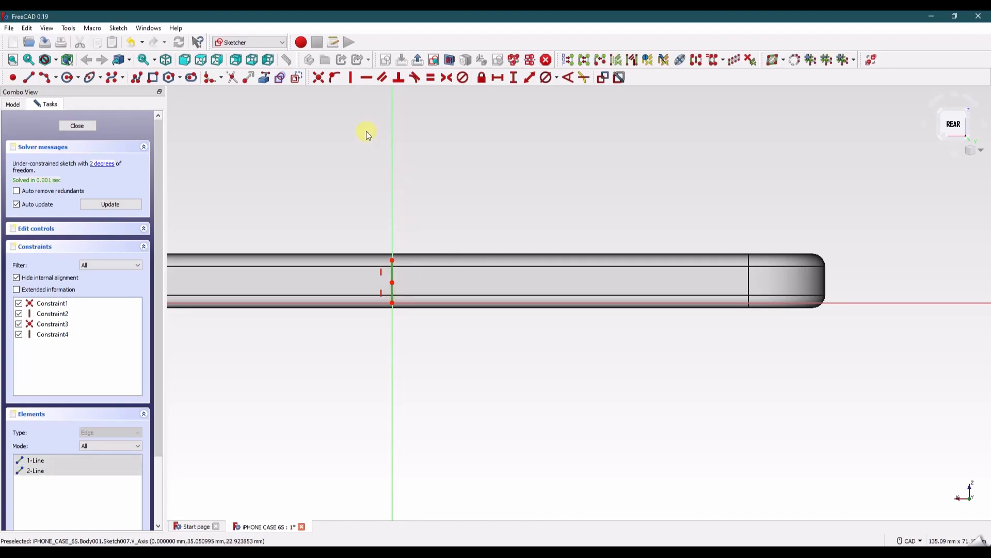
click(431, 78)
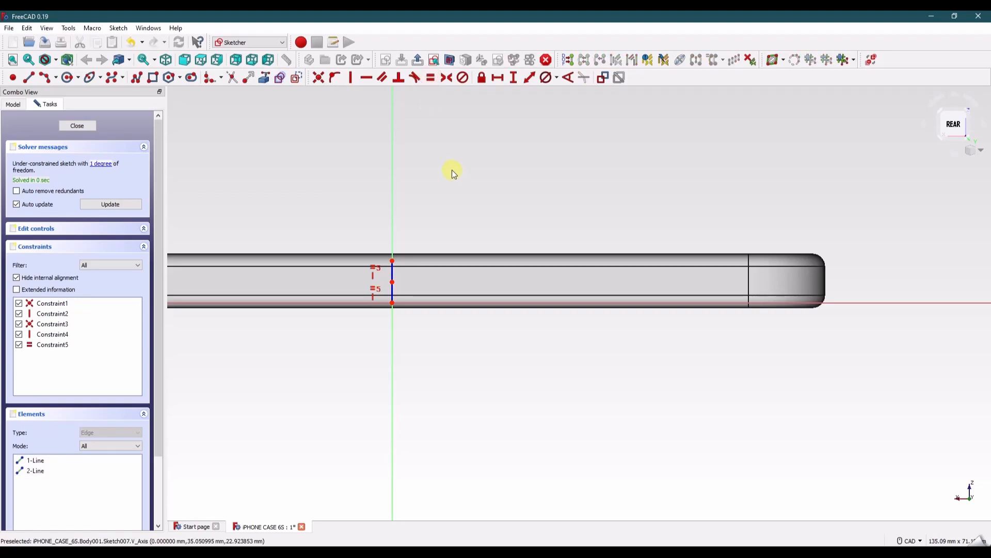
- Constrain the overall height of the two vertical lines to 7.35 mm and move the dimension clear above the case
click(392, 261)
click(393, 303)
click(512, 78)
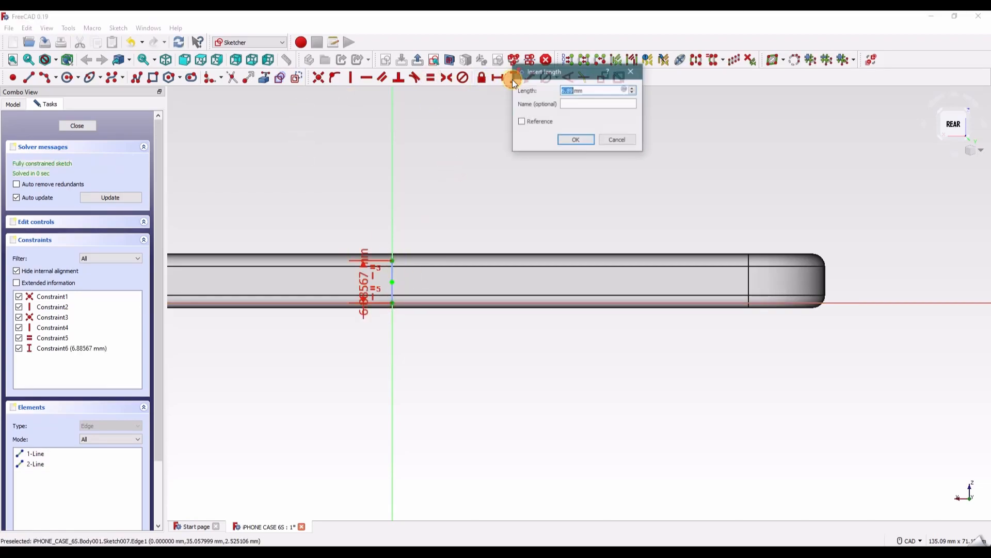
text(7.35)
key(Return)
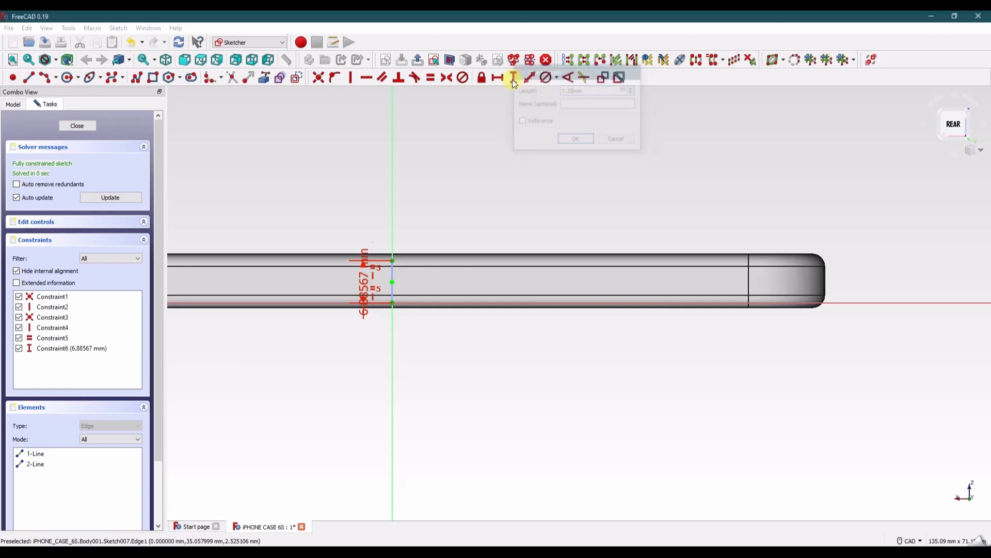
drag(371, 285, 303, 189)
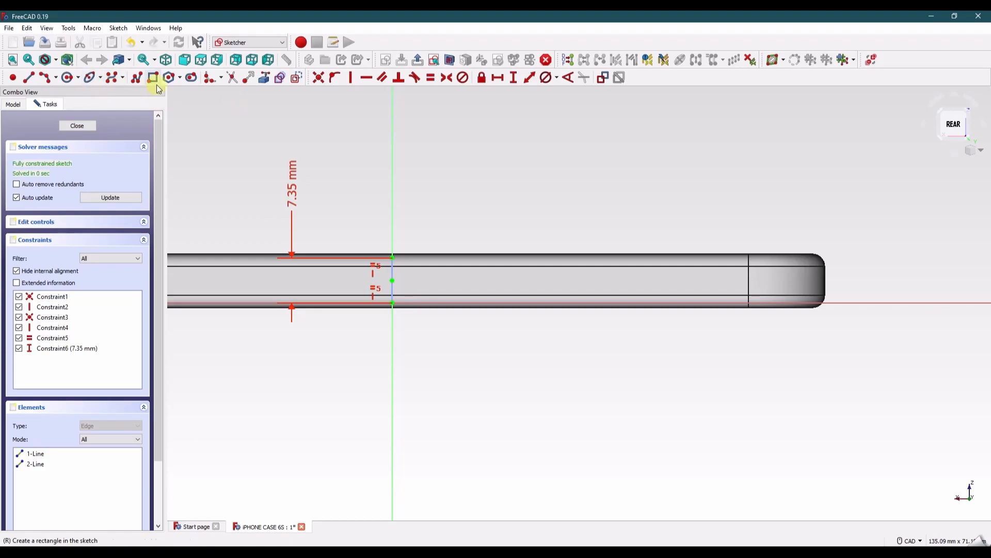
- With construction mode off, draw a horizontal slot about 17 mm between arc centres on the case's right half, and set its arc diameter to 4 mm
click(296, 78)
click(191, 77)
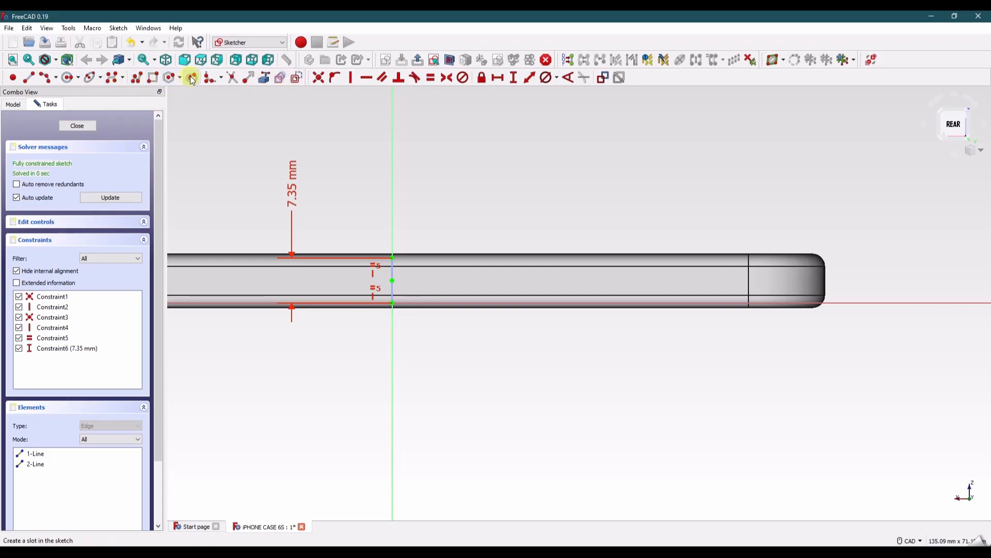
click(608, 280)
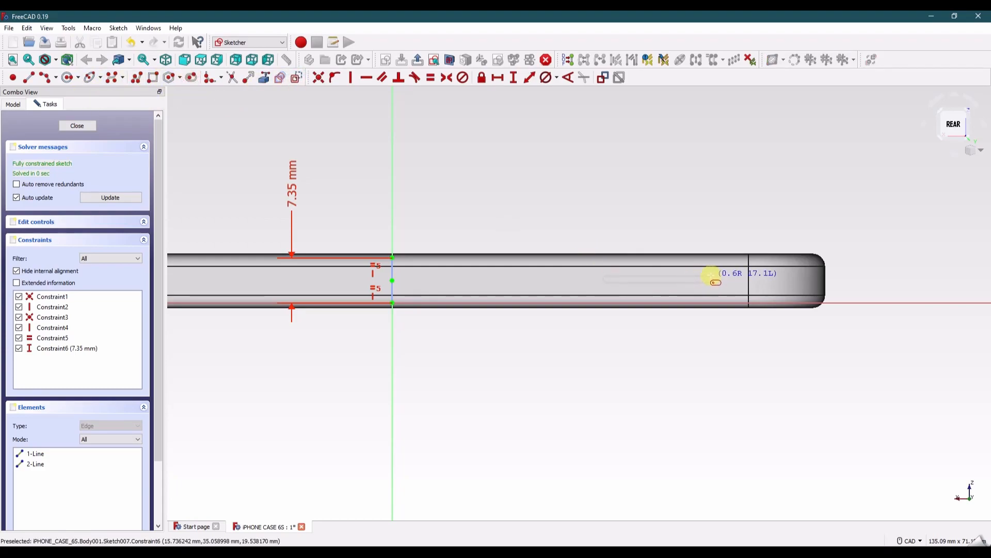
click(715, 274)
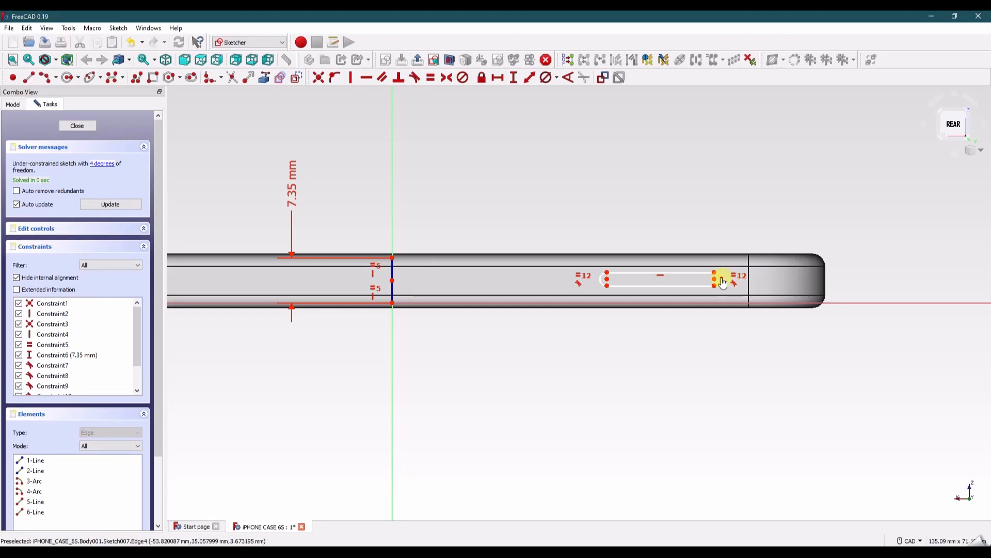
click(718, 279)
click(545, 77)
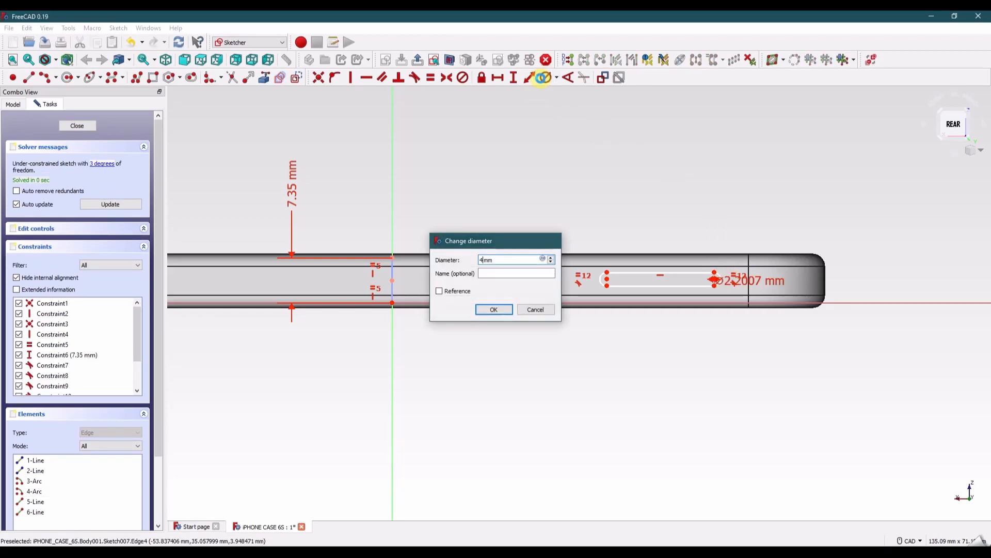
key(Return)
- Connect the slot's two arc centres with two end-to-end horizontal lines and delete the redundant horizontal constraint
click(28, 78)
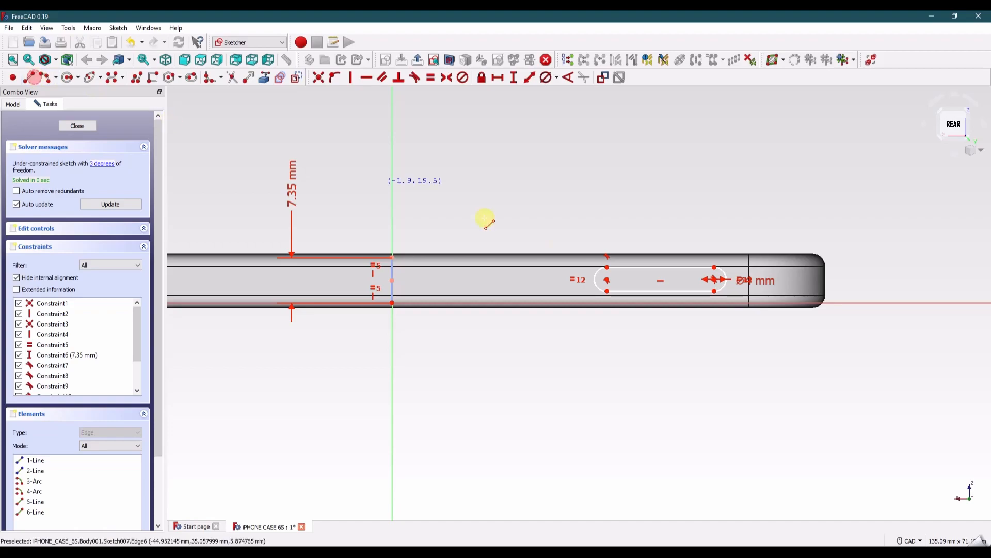
click(607, 280)
scroll(651, 279, up, 3)
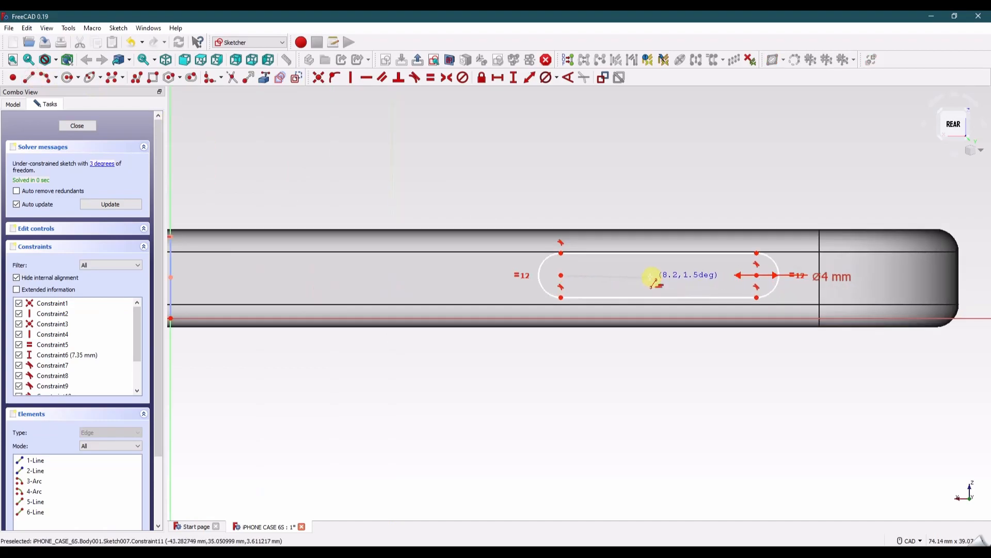
click(757, 275)
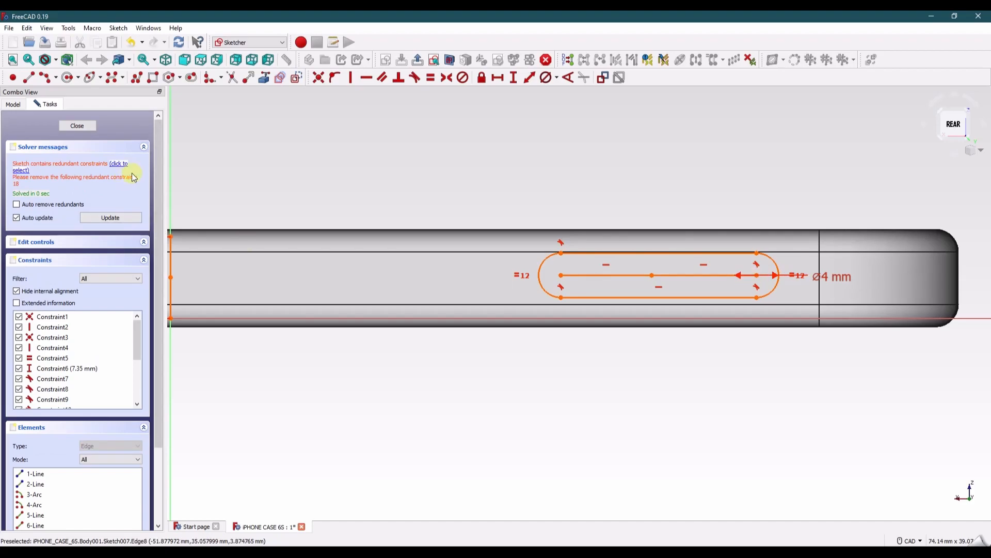
key(Delete)
- Make the slot's two centre lines equal in length and convert them to construction geometry
click(665, 275)
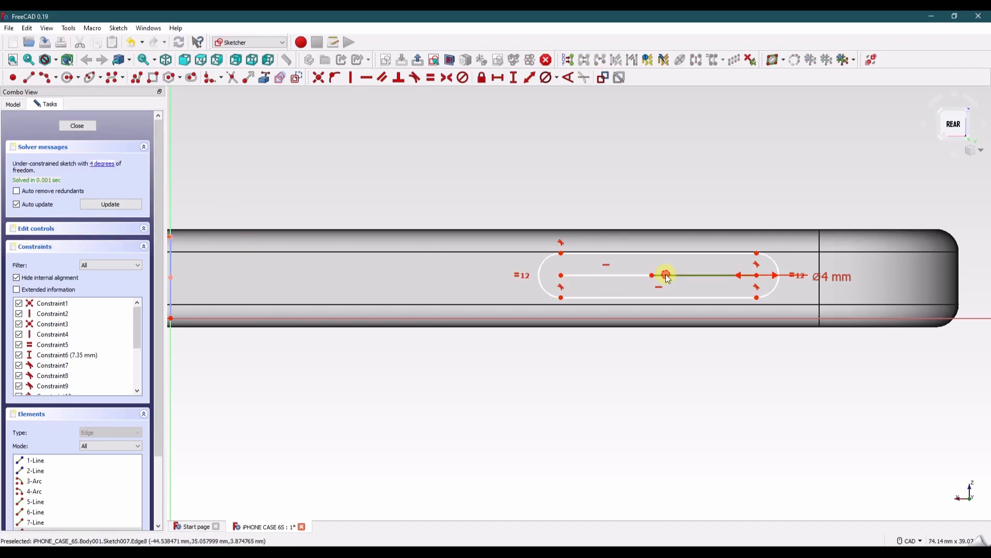
click(647, 277)
click(430, 77)
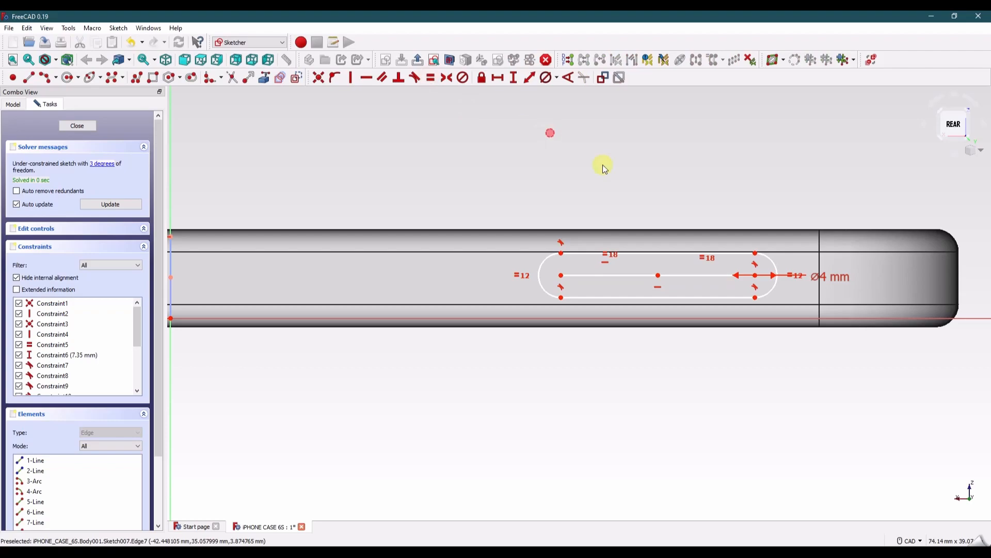
click(691, 278)
click(623, 275)
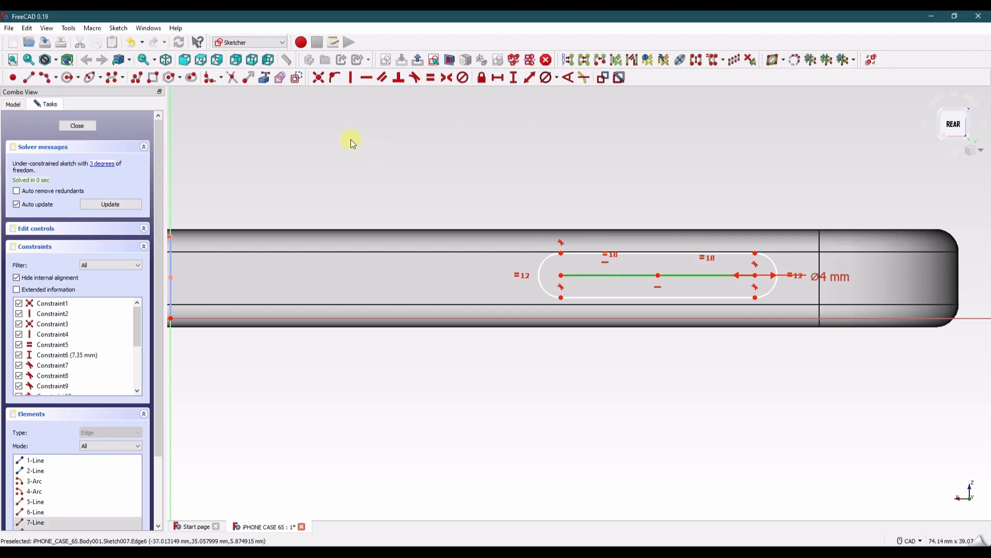
click(298, 78)
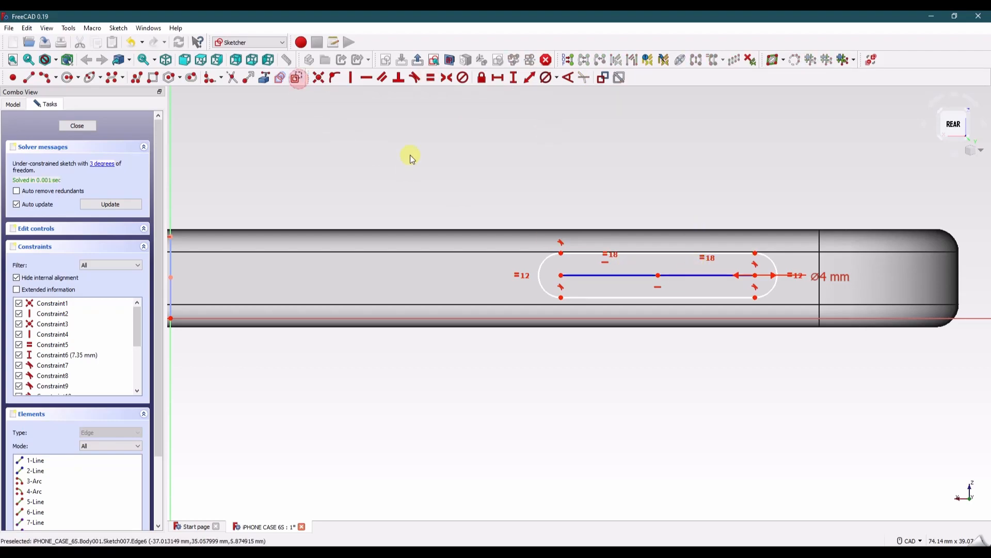
- Align the slot's midpoint horizontally with the shared midpoint of the vertical construction lines
click(659, 276)
middle_drag(247, 280, 404, 278)
click(327, 275)
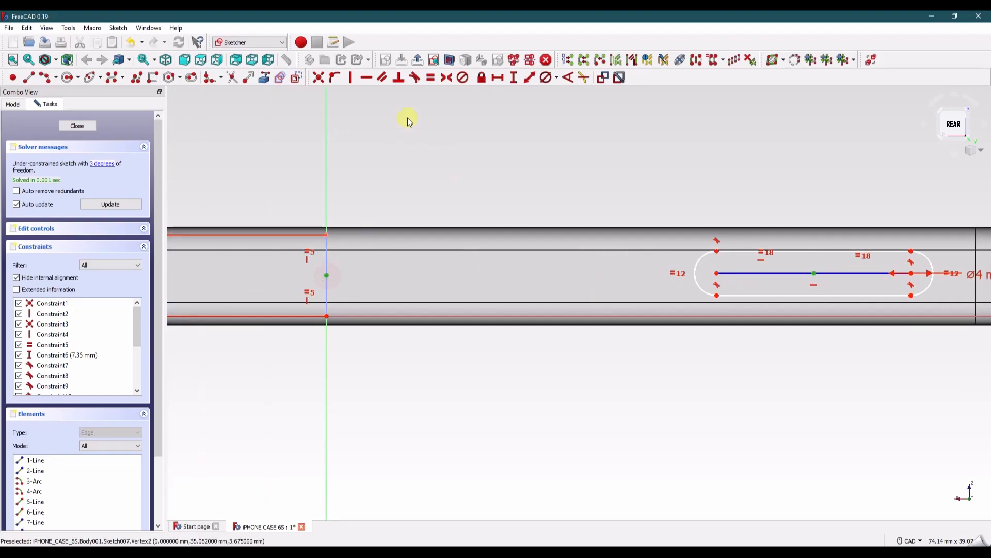
click(366, 77)
- Constrain the horizontal distance from the slot's midpoint to the vertical axis to 34.75 mm and move the dimension above the case
middle_drag(764, 287, 677, 275)
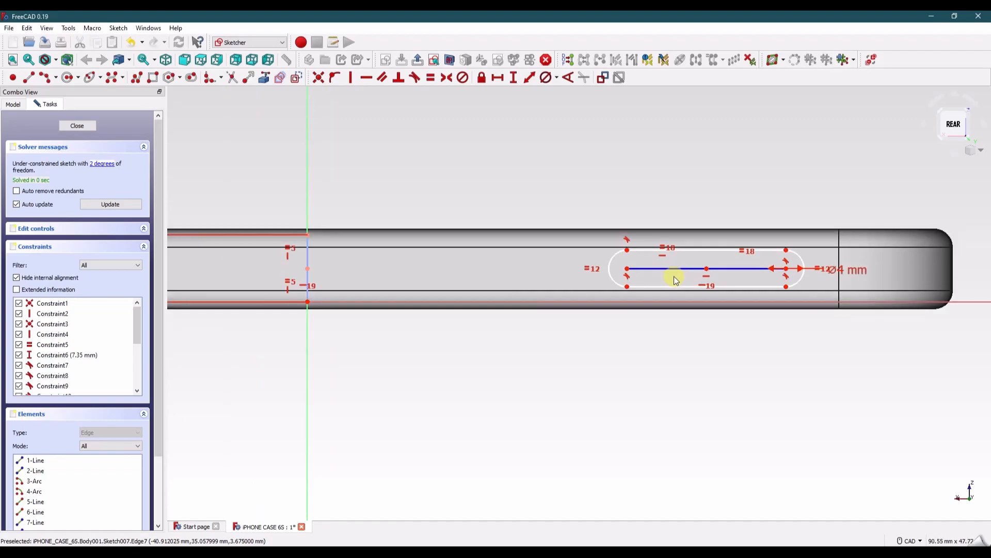
click(306, 339)
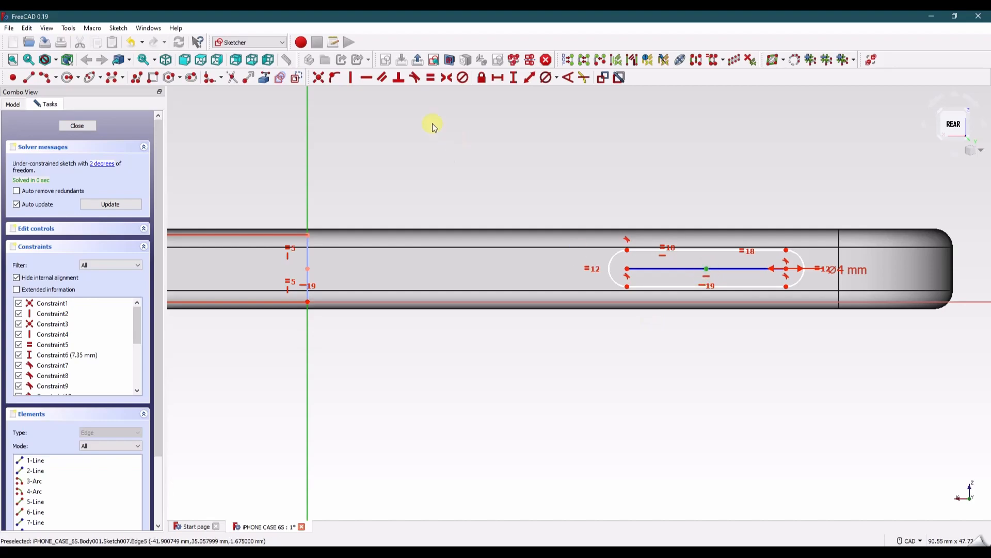
click(497, 78)
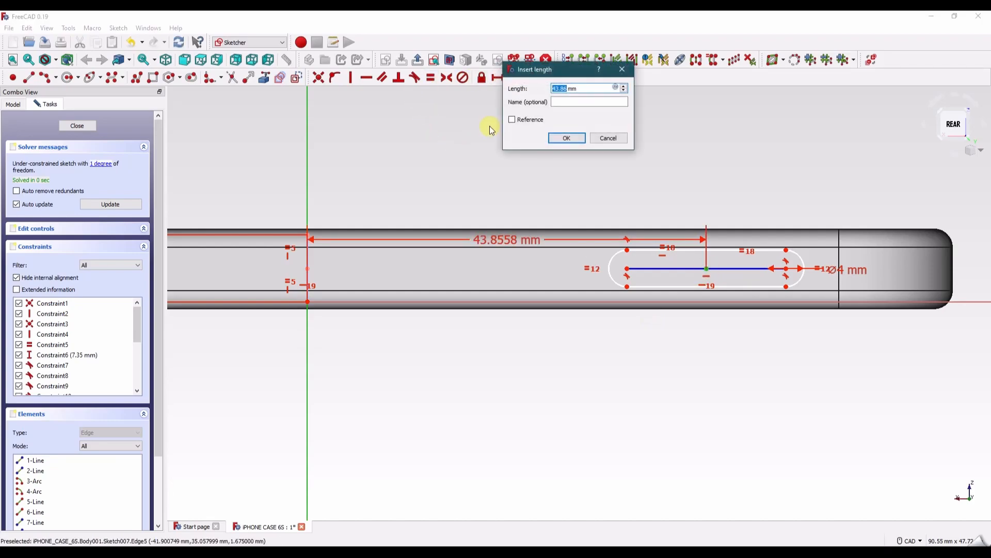
text(34.75)
key(Return)
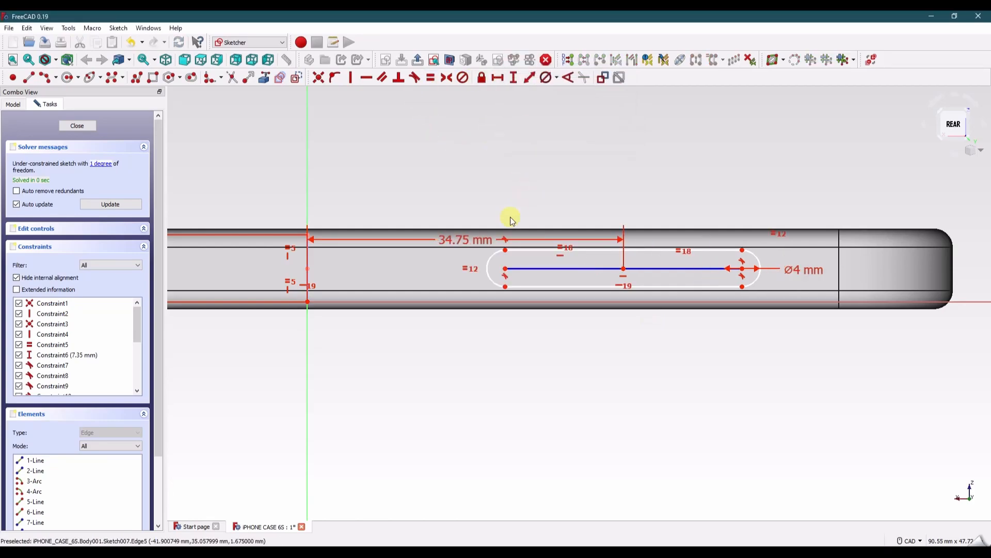
drag(471, 237, 480, 135)
click(463, 168)
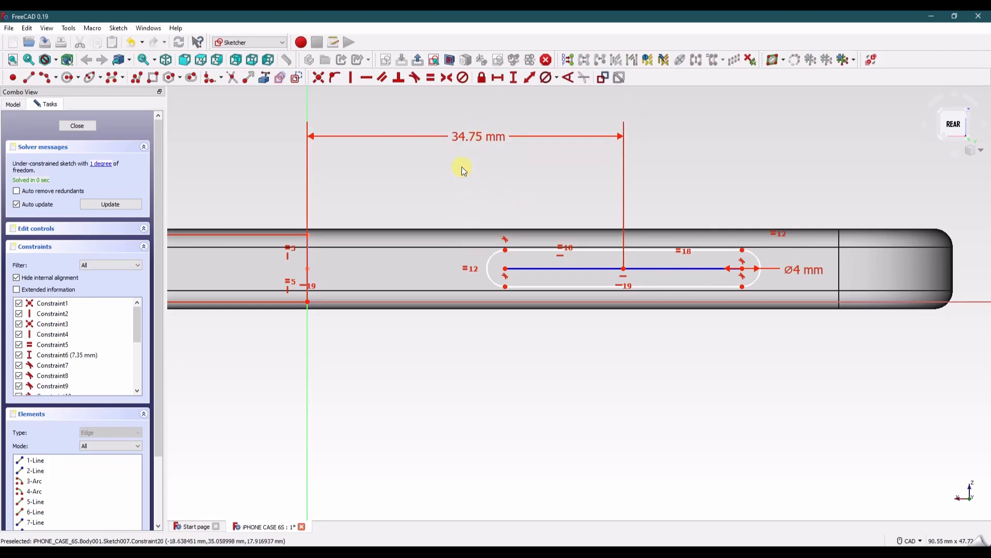
- Set the slot's lower straight edge to 13 mm long, moving that dimension below the case and the diameter dimension above it
click(554, 287)
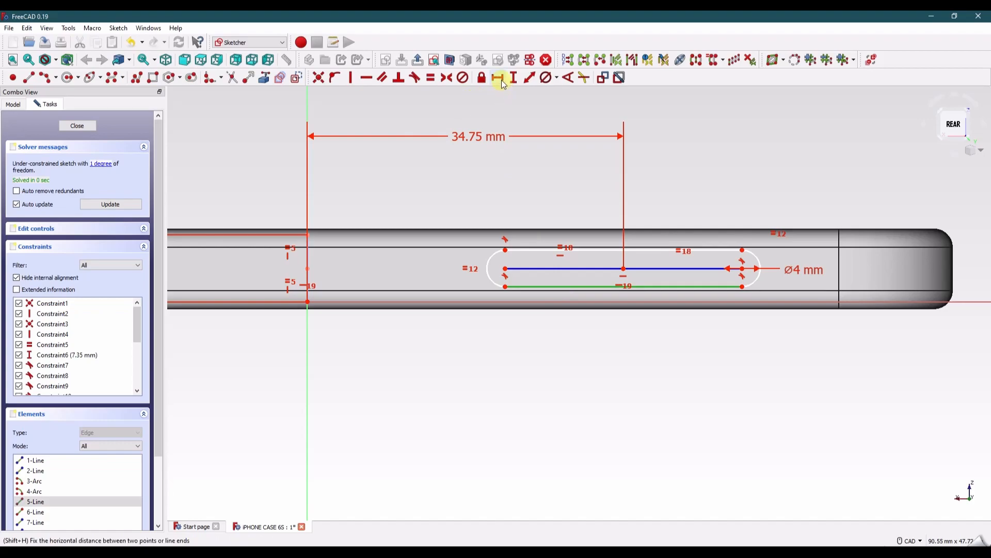
click(501, 80)
text(13)
key(Return)
drag(618, 258, 617, 355)
drag(736, 273, 758, 170)
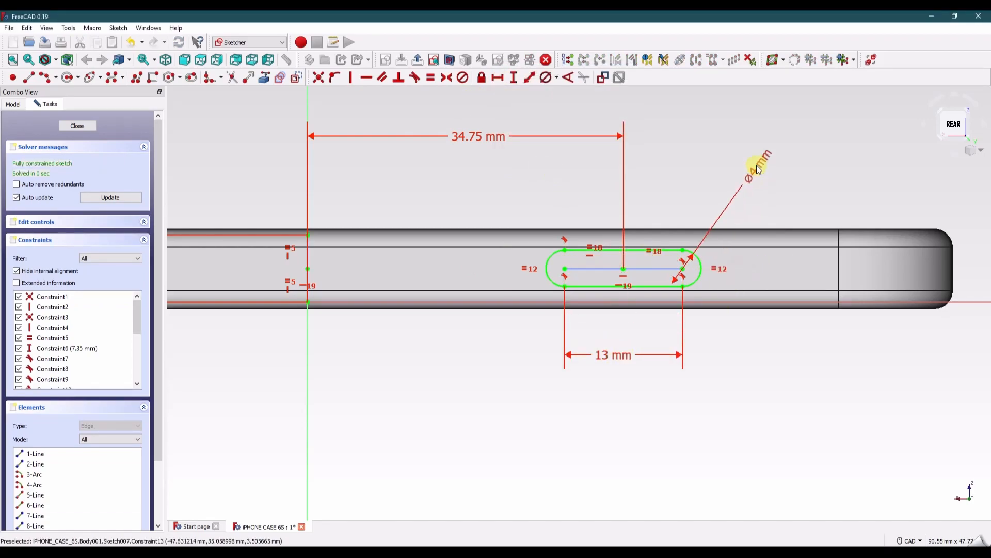
- Close the sketch, pocket the slot 5 mm deep into the case's side, and save the document
click(77, 126)
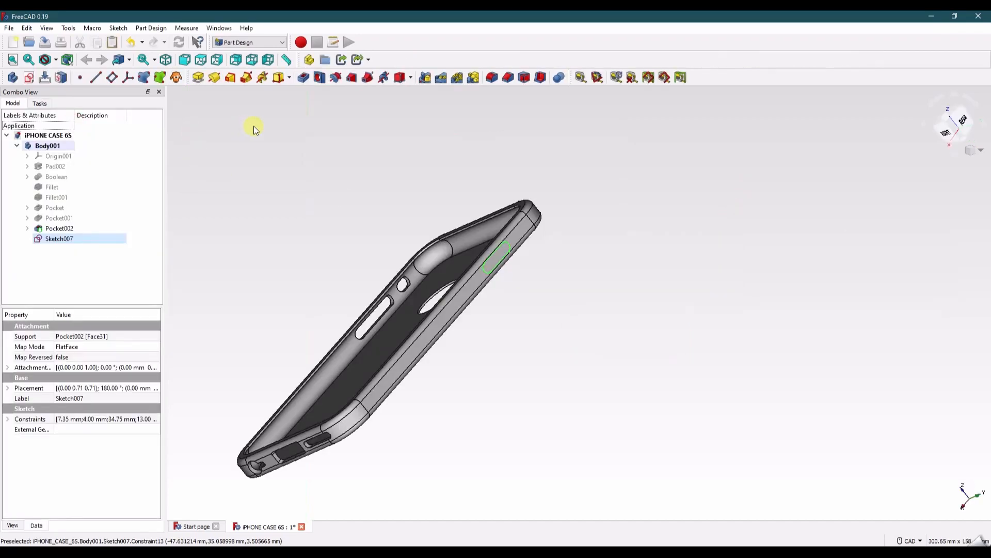
click(303, 77)
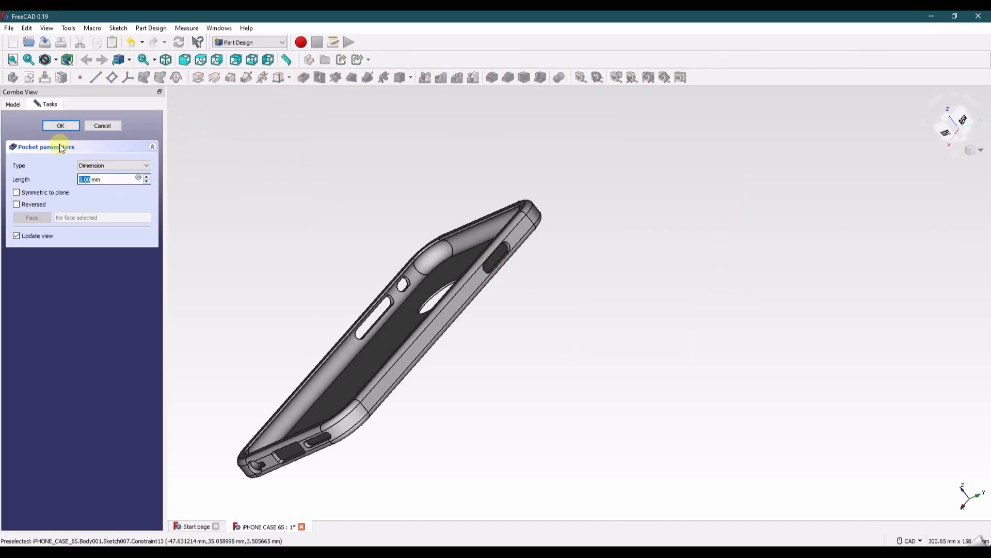
click(970, 150)
click(954, 179)
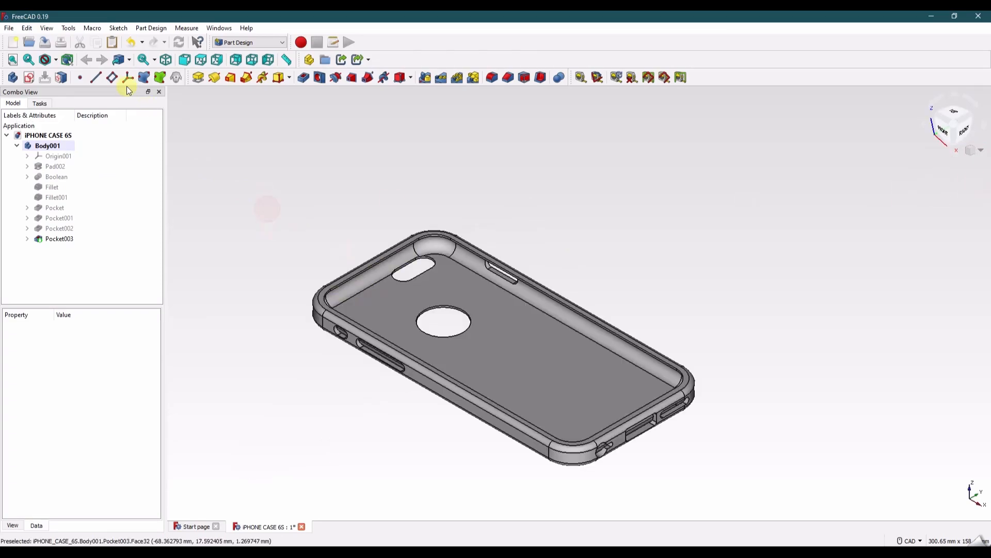
click(12, 60)
click(45, 43)
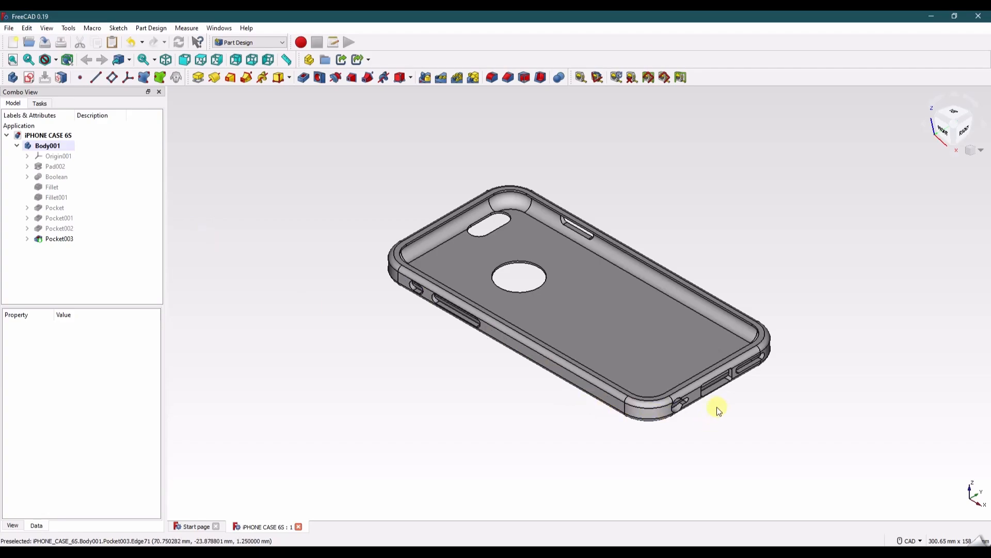
scroll(722, 403, up, 5)
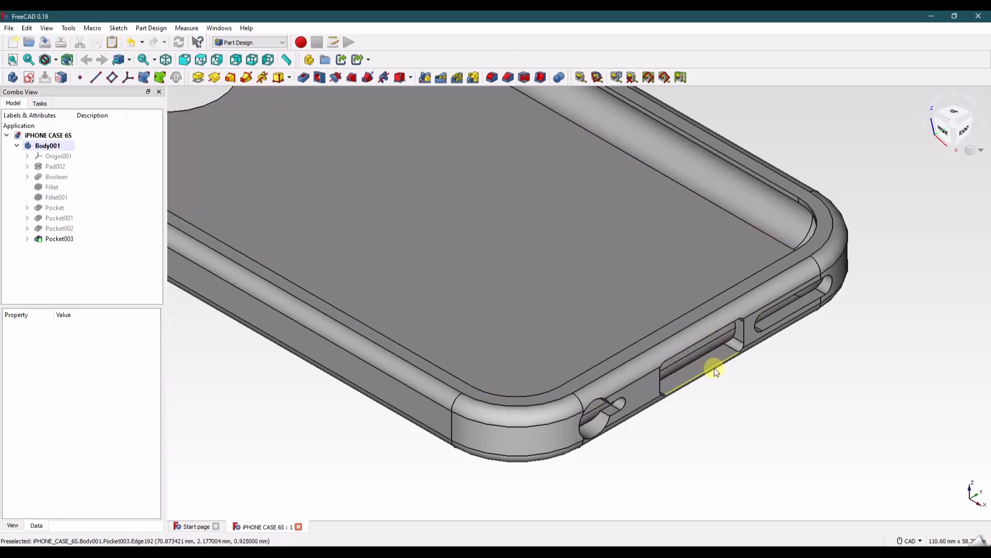
middle_drag(722, 404, 675, 221)
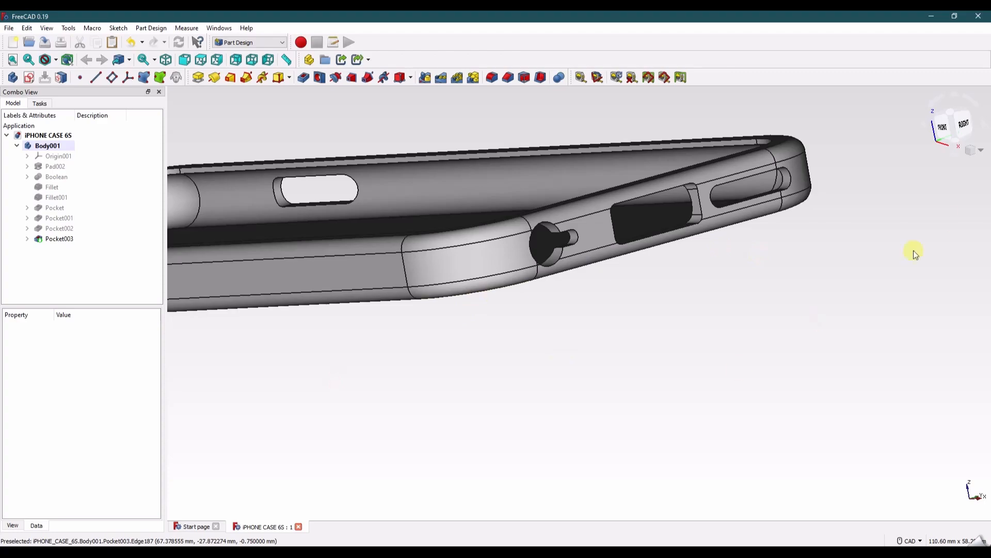
- Show the case in isometric view and create a new sketch on the body's XZ base plane
click(983, 150)
click(953, 177)
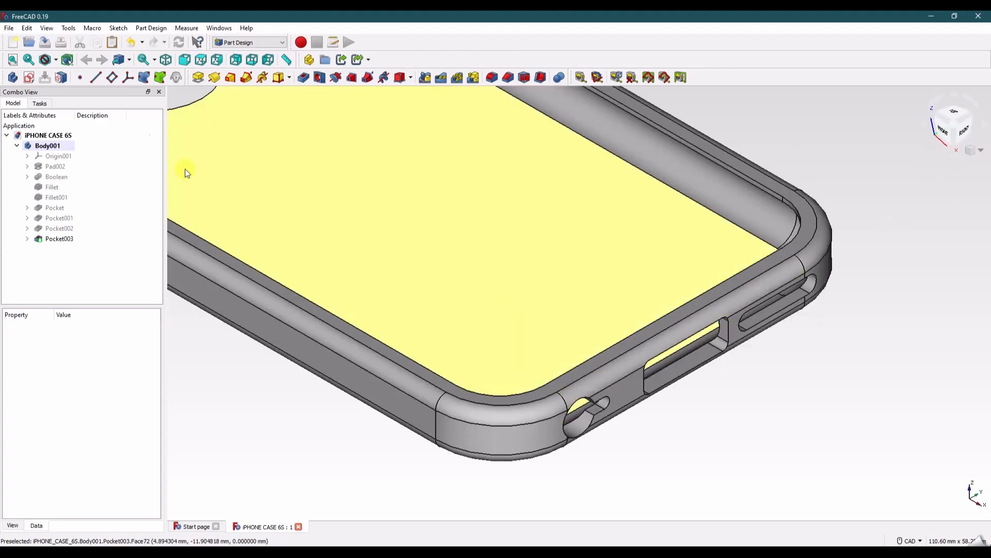
scroll(372, 240, down, 6)
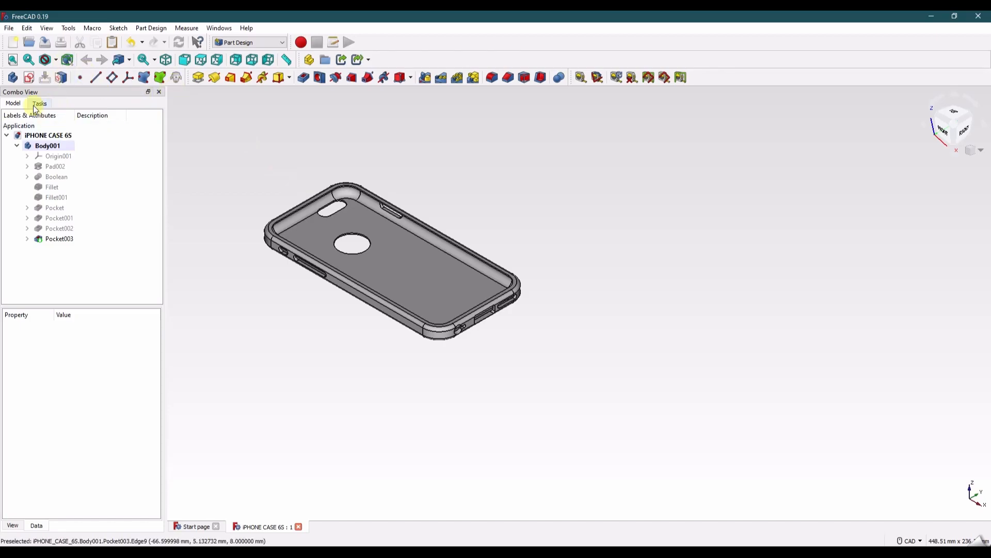
click(27, 77)
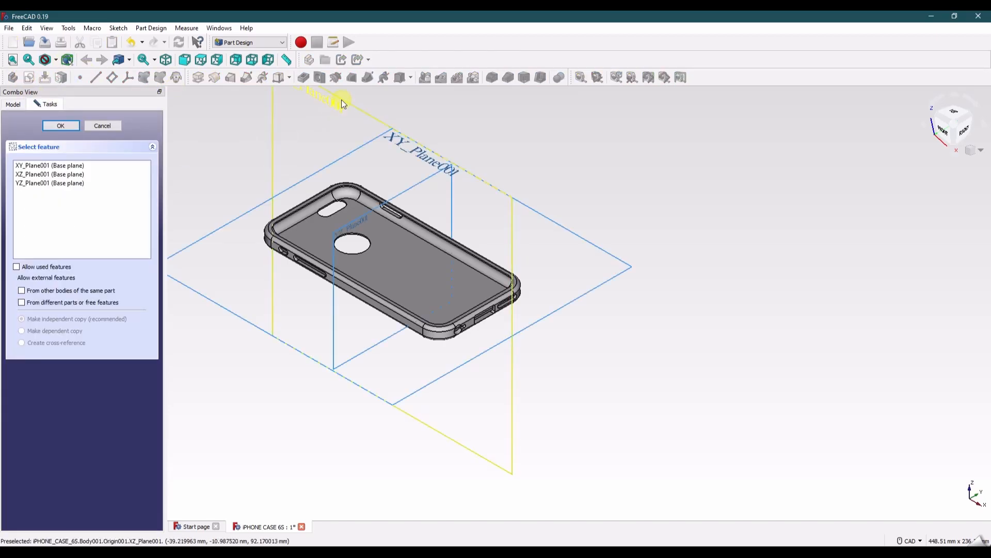
click(344, 100)
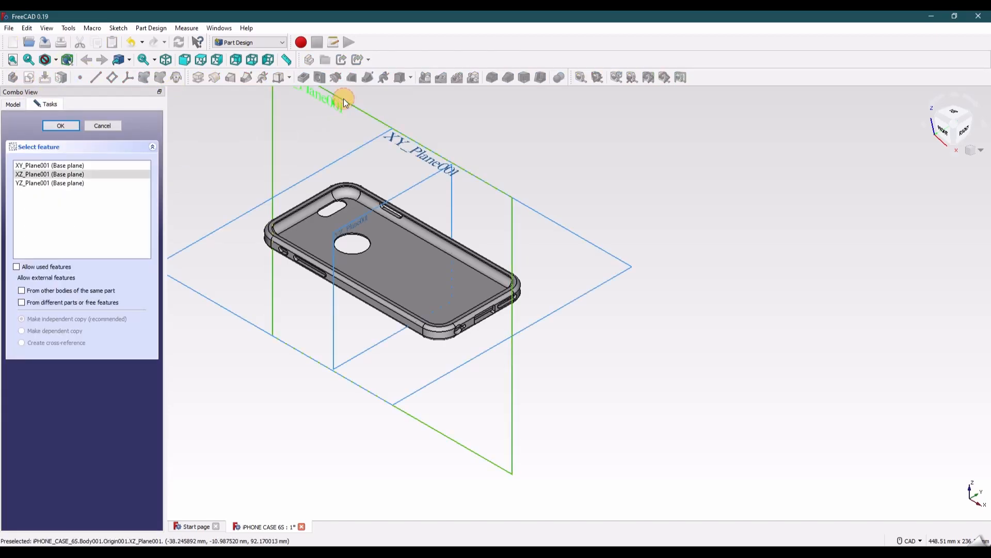
click(60, 127)
click(89, 128)
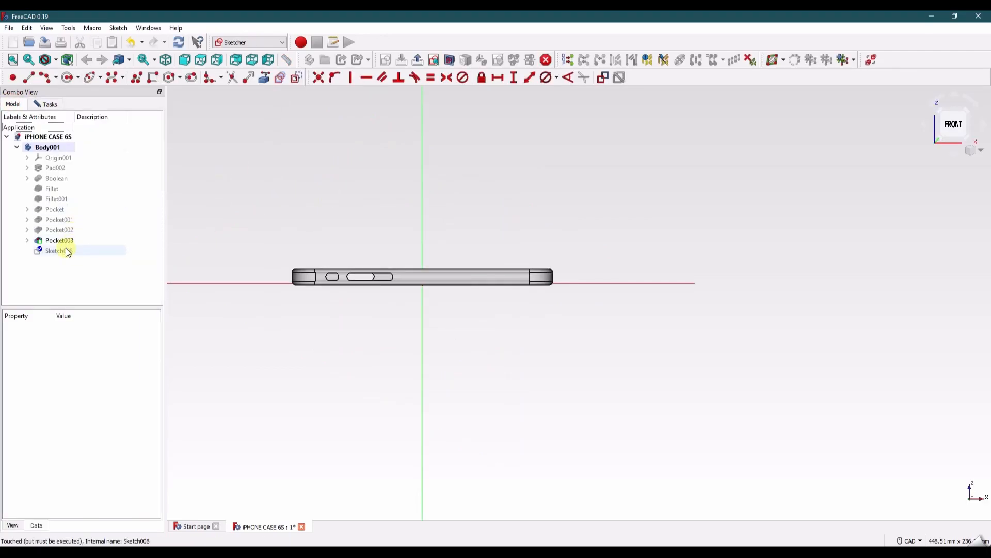
- Hide the most recent pocket so only the empty sketch axes remain in view
click(60, 241)
key(space)
click(487, 221)
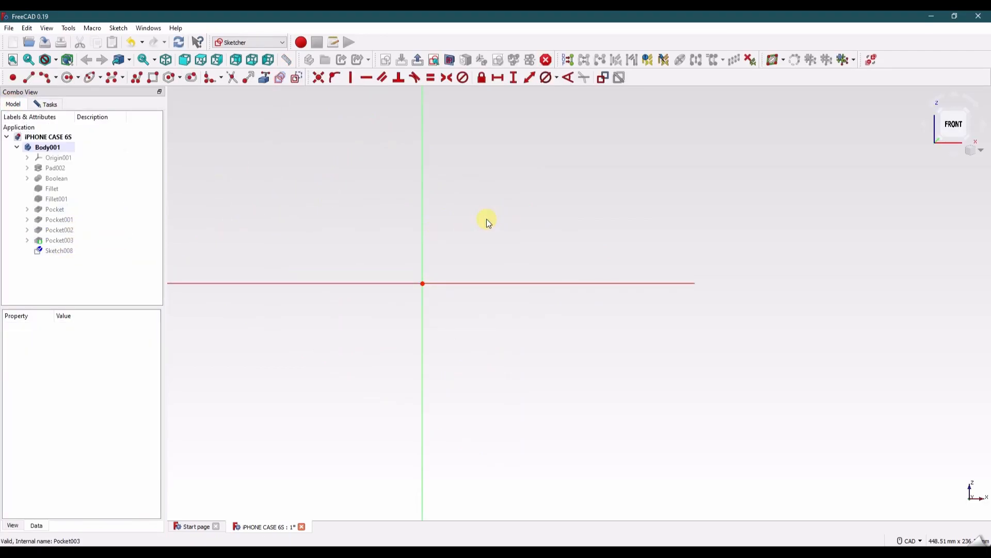
- Draw two connected construction lines up the vertical axis from the origin, about 12.6 mm long in total
scroll(485, 216, up, 4)
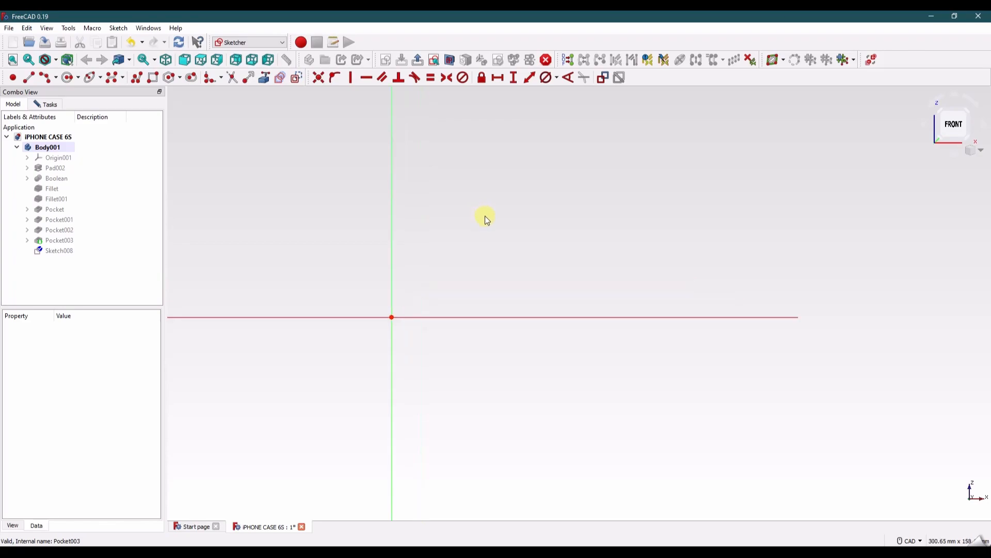
middle_drag(465, 254, 473, 231)
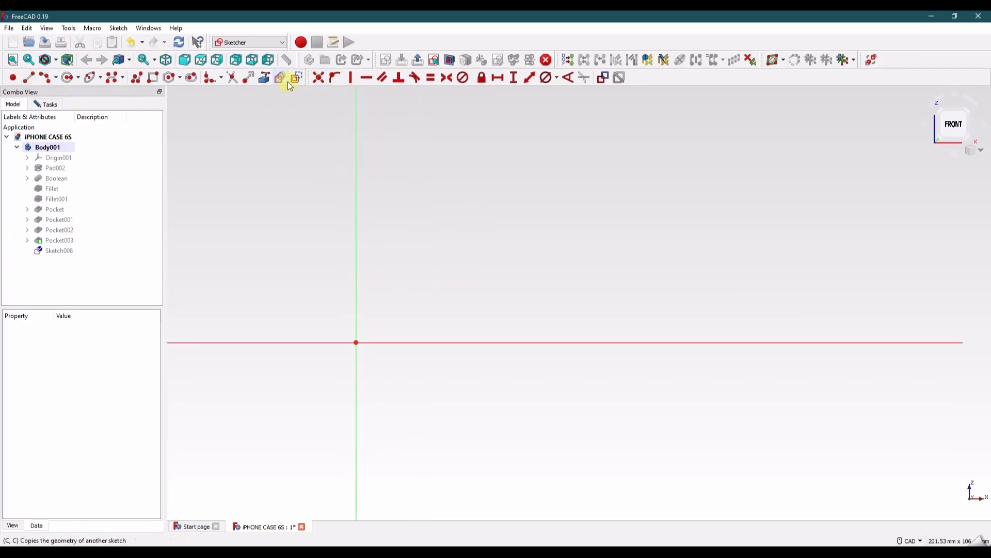
click(27, 78)
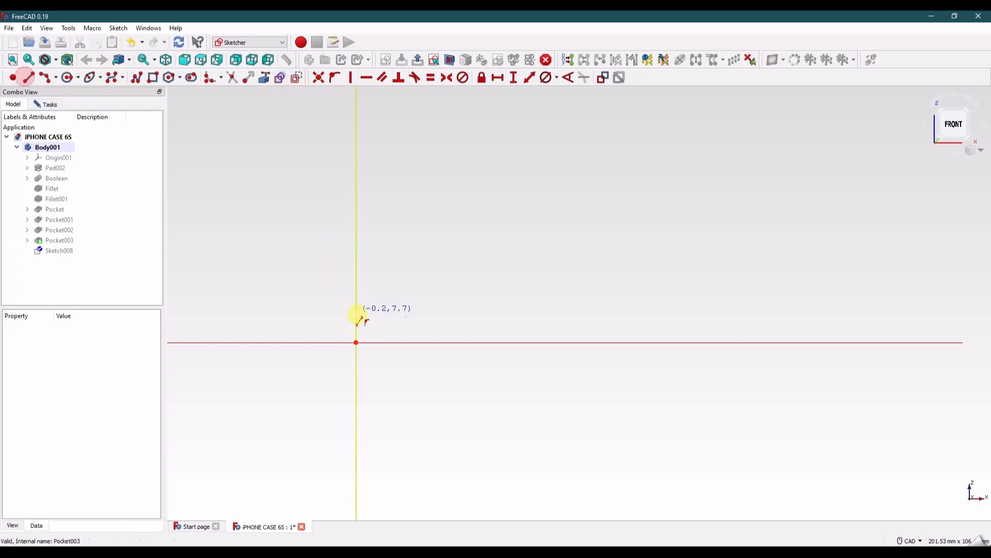
click(355, 343)
click(356, 318)
click(356, 318)
click(357, 291)
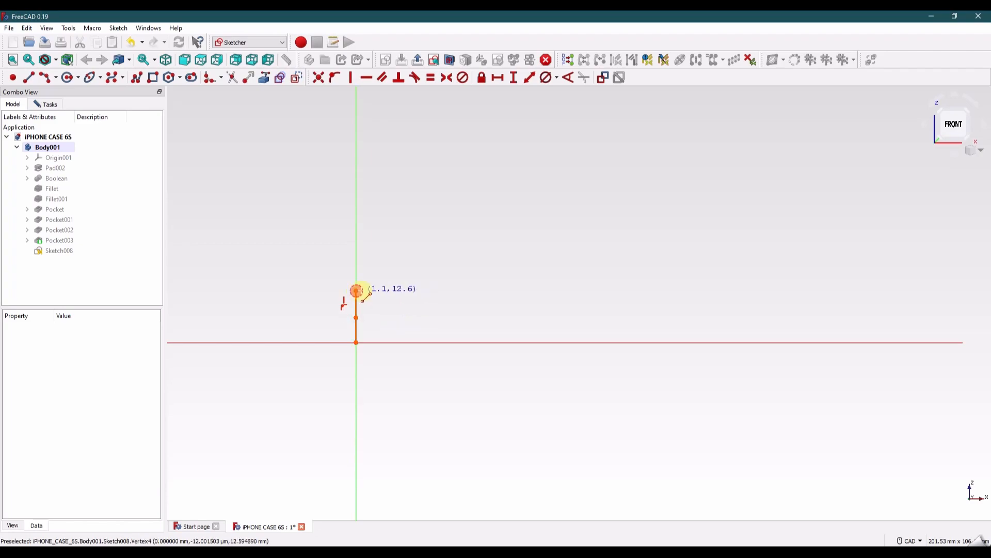
right_click(381, 289)
- Delete the redundant constraints and make the two vertical lines equal in length
click(46, 104)
click(118, 165)
key(Delete)
click(356, 329)
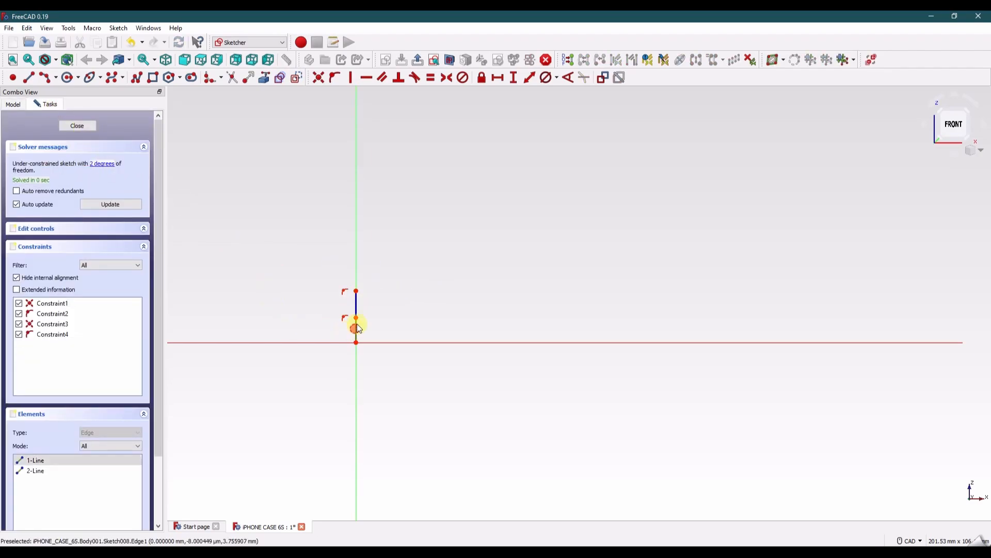
click(356, 304)
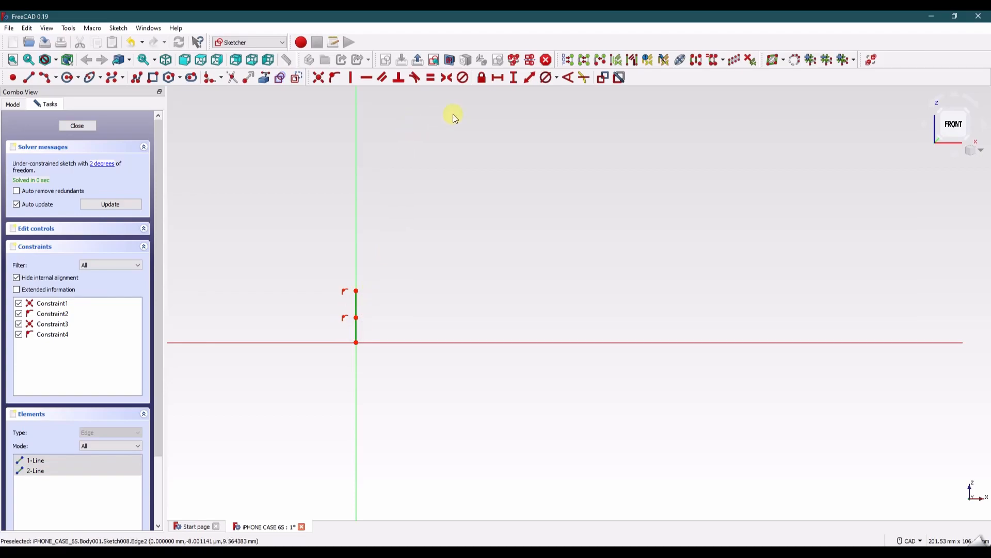
click(431, 78)
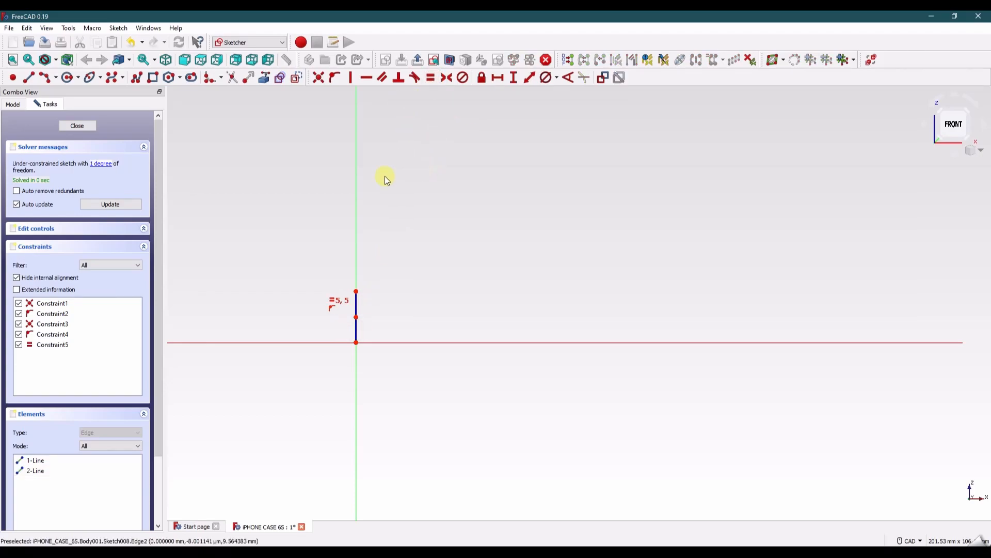
- Set the vertical distance from the origin to the upper line's top end to 7.35 mm and move the dimension clear of the lines
click(356, 292)
click(356, 342)
click(513, 78)
text(7.35)
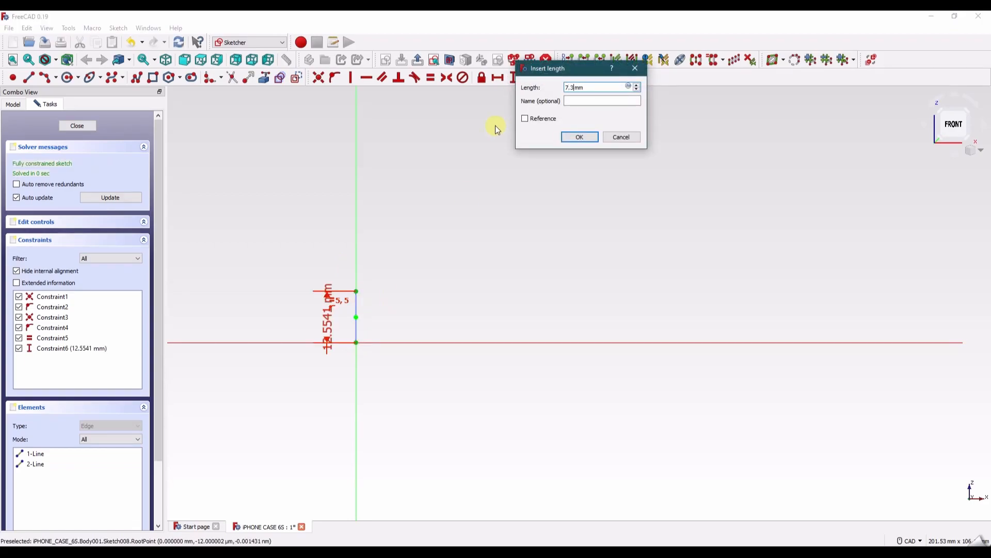
key(Return)
drag(331, 308, 292, 253)
- Draw a horizontal construction line about 90 mm long from the shared midpoint of the vertical lines toward positive X
mouse_move(417, 278)
middle_down()
mouse_move(419, 287)
mouse_move(377, 271)
middle_up()
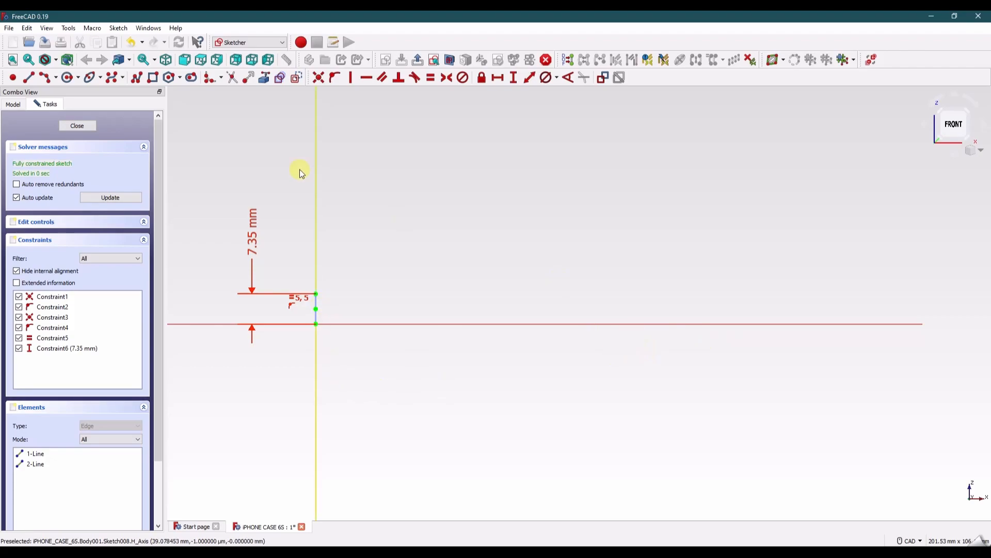
click(29, 77)
click(316, 309)
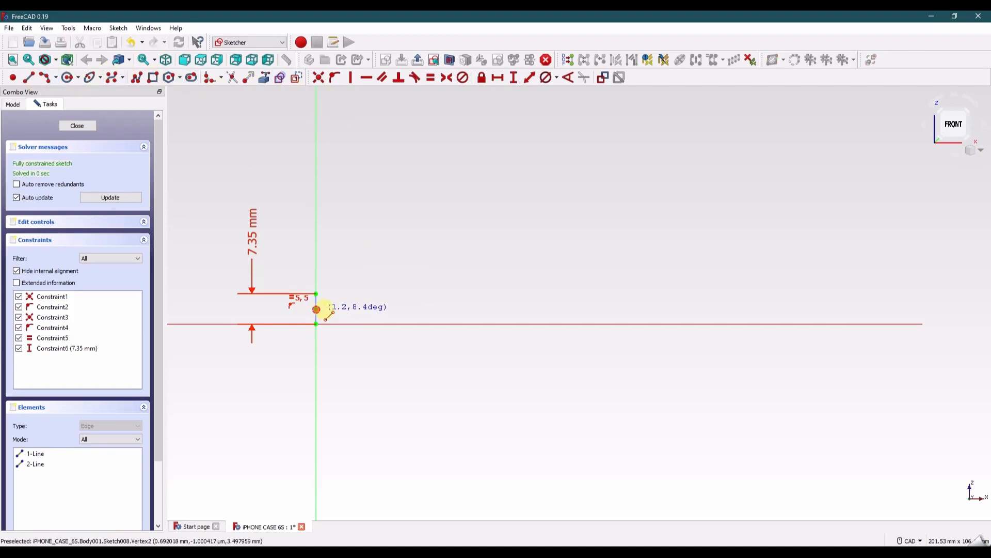
click(683, 309)
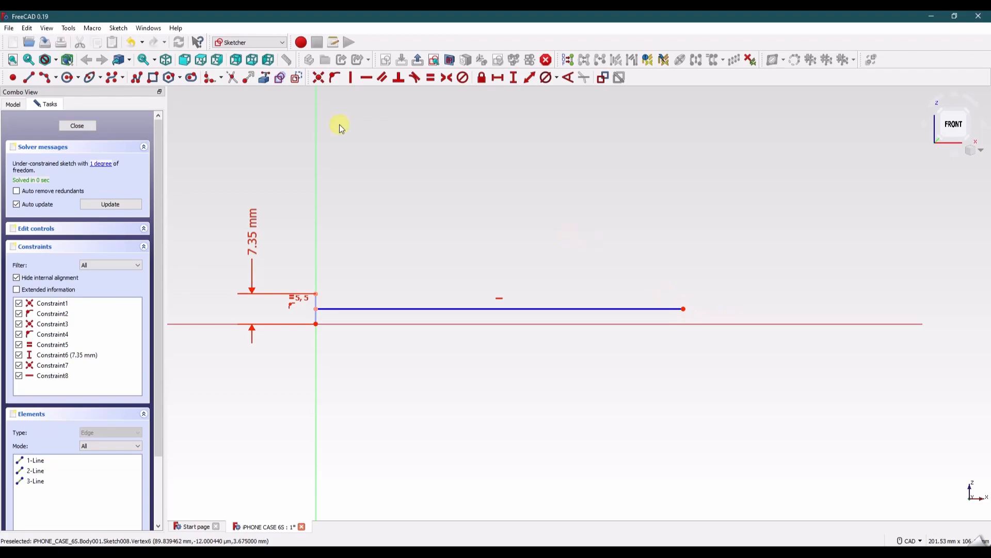
- Draw a small closed triangle about 2 mm high just above the horizontal construction line's free end, with a horizontal base
click(29, 78)
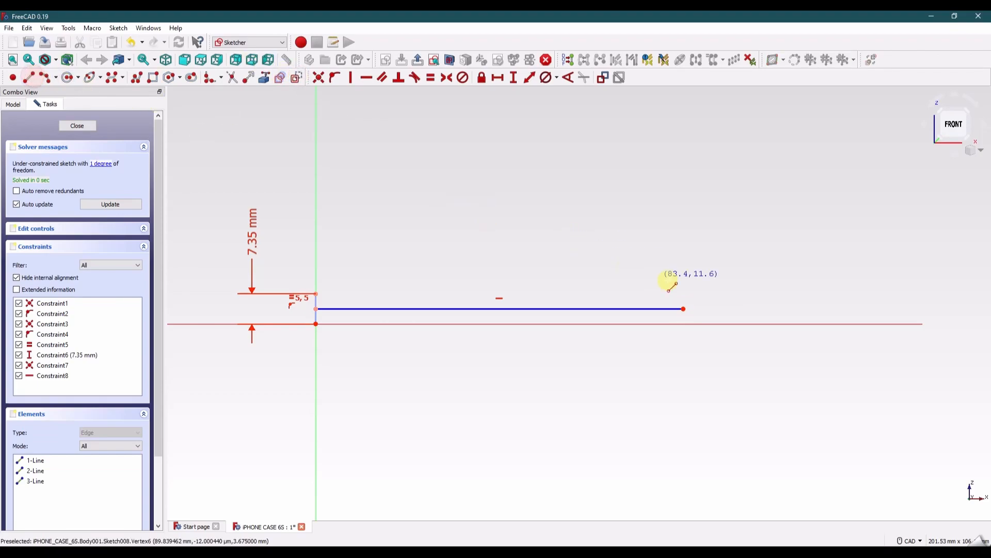
scroll(675, 305, up, 5)
click(688, 308)
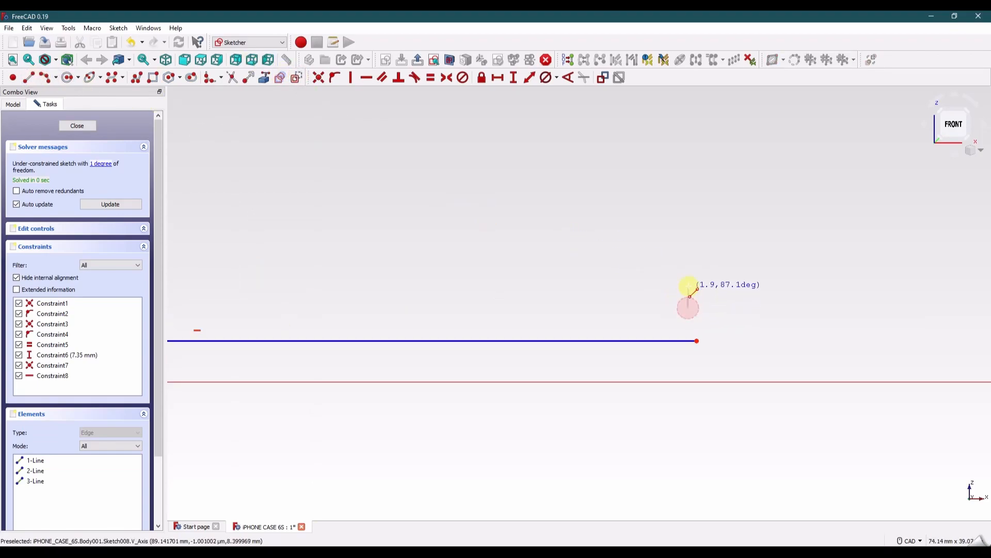
click(689, 282)
click(688, 309)
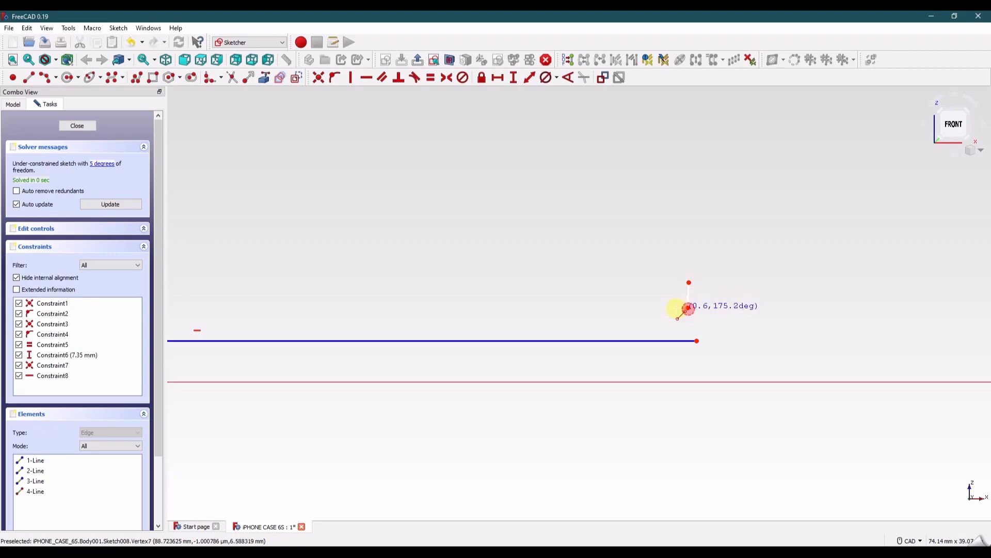
click(668, 308)
click(668, 308)
click(689, 282)
right_click(689, 295)
- Constrain the triangle's upright side vertical and set the angle between its base and slanted side to 45°
click(690, 295)
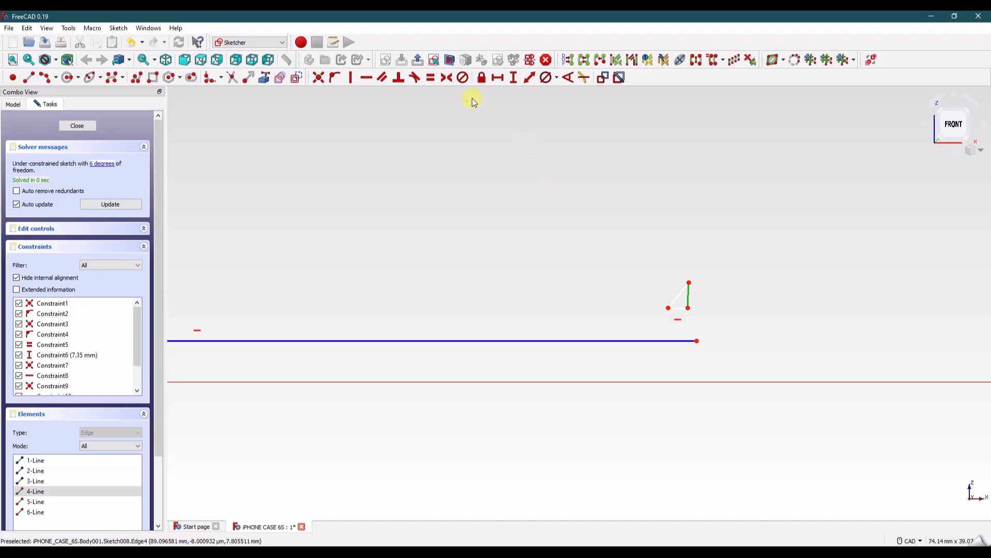
click(351, 78)
click(475, 163)
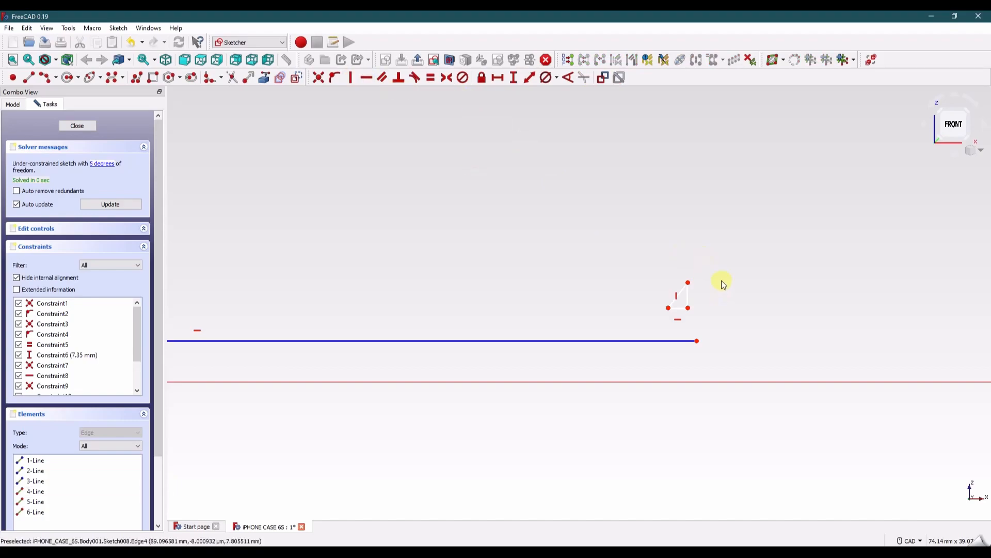
click(678, 312)
click(680, 295)
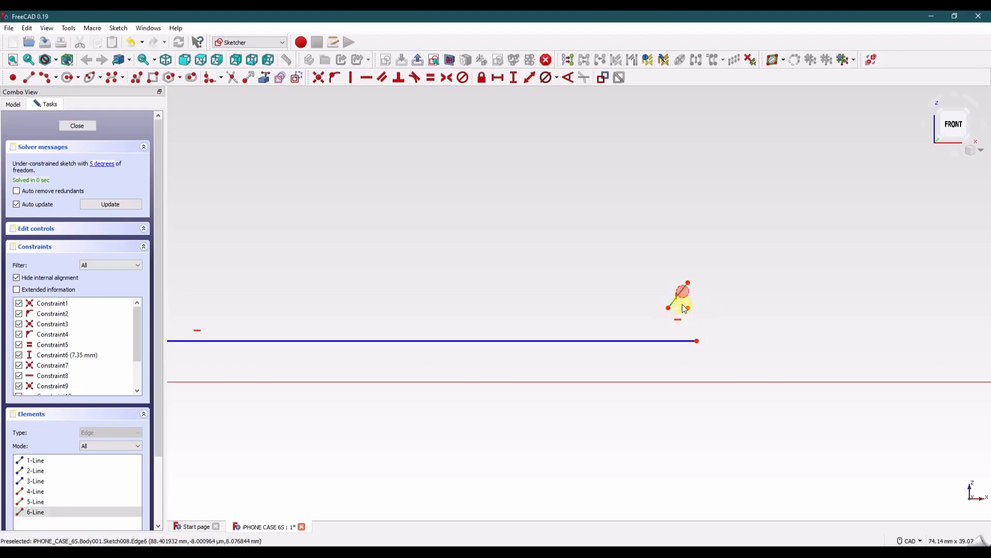
click(568, 78)
text(45)
key(Return)
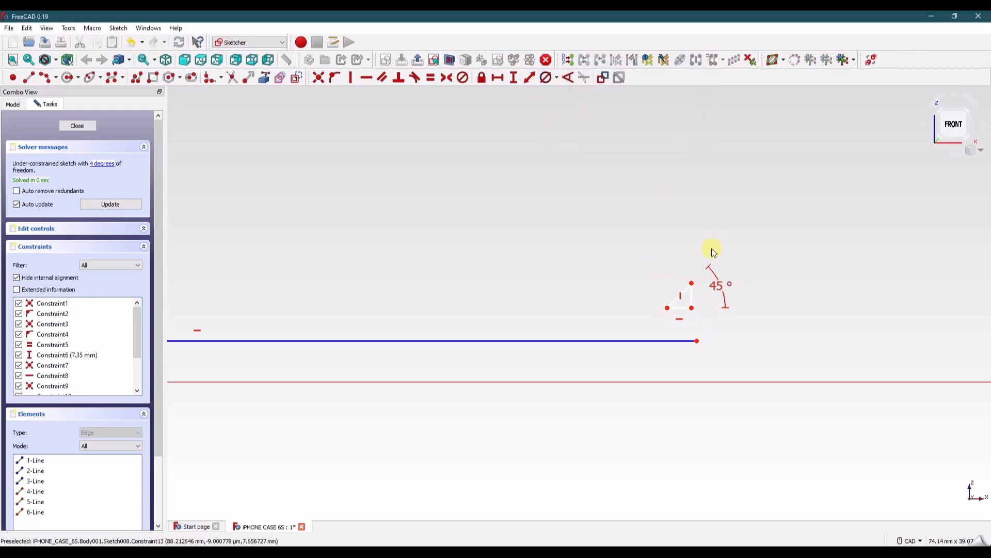
- Set the triangle's vertical side to 2 mm and move the dimension outside the triangle
click(693, 296)
click(514, 78)
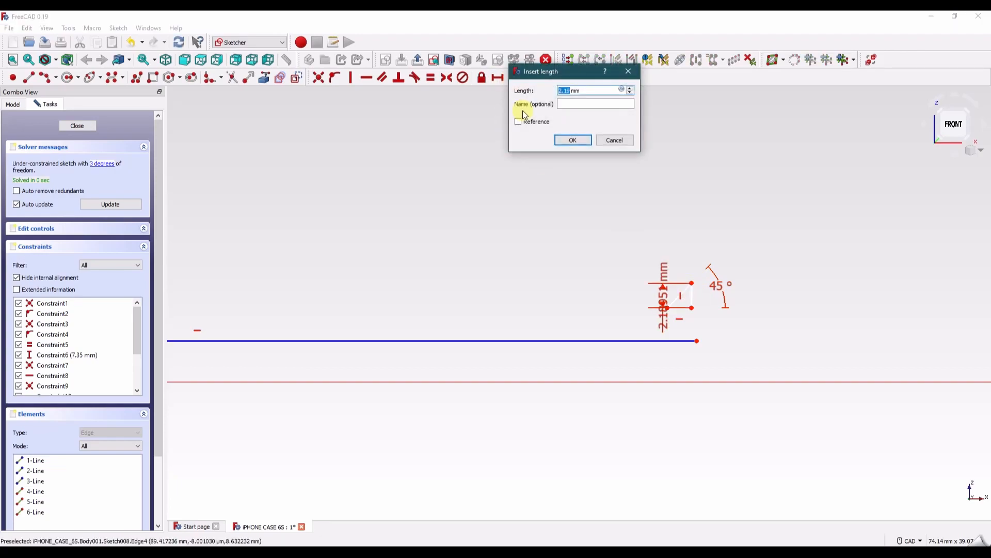
text(2)
key(Return)
drag(666, 301, 759, 243)
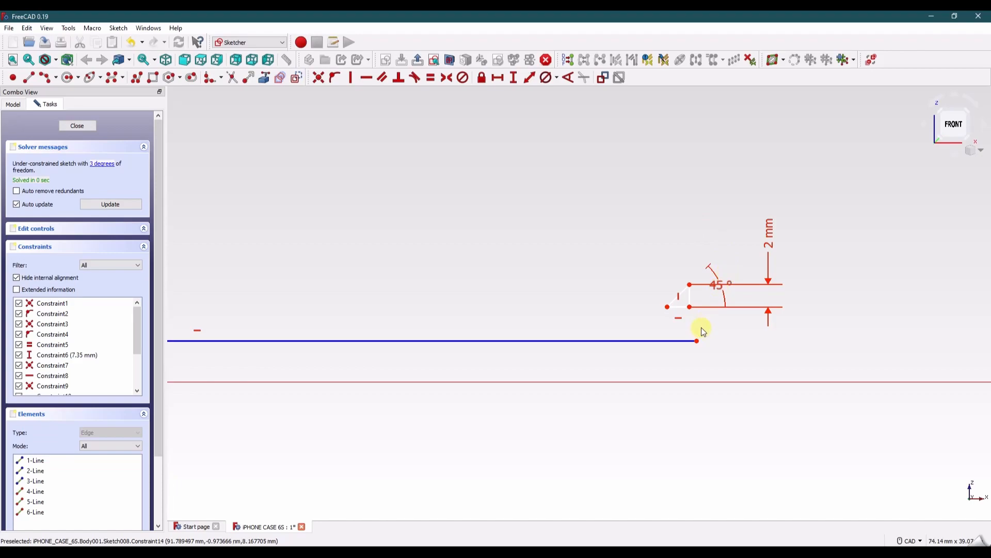
- Constrain the horizontal distance from the triangle's top corner to the vertical axis to 70.9 mm and move the dimension higher
scroll(597, 274, up, 4)
scroll(568, 264, down, 6)
middle_drag(320, 229, 458, 230)
scroll(412, 223, down, 2)
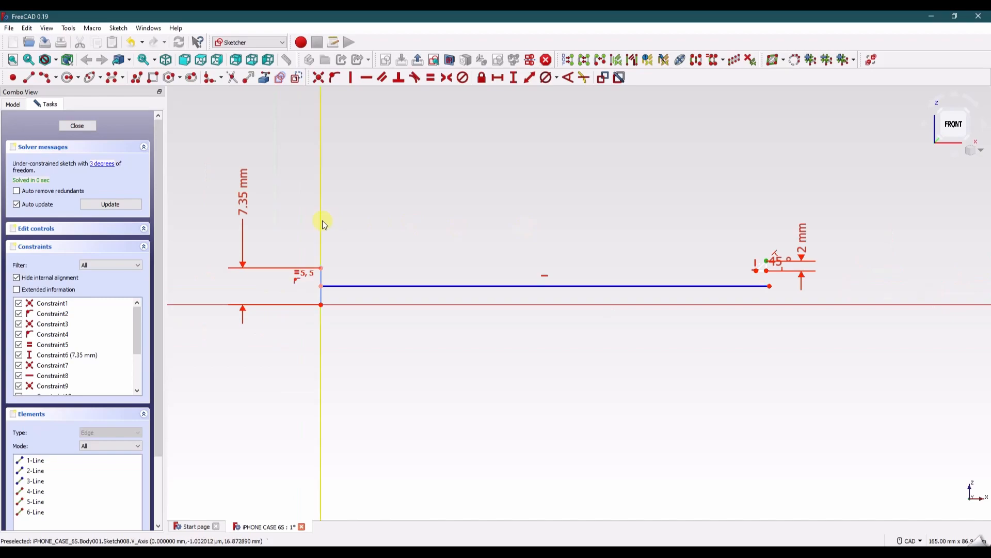
click(319, 216)
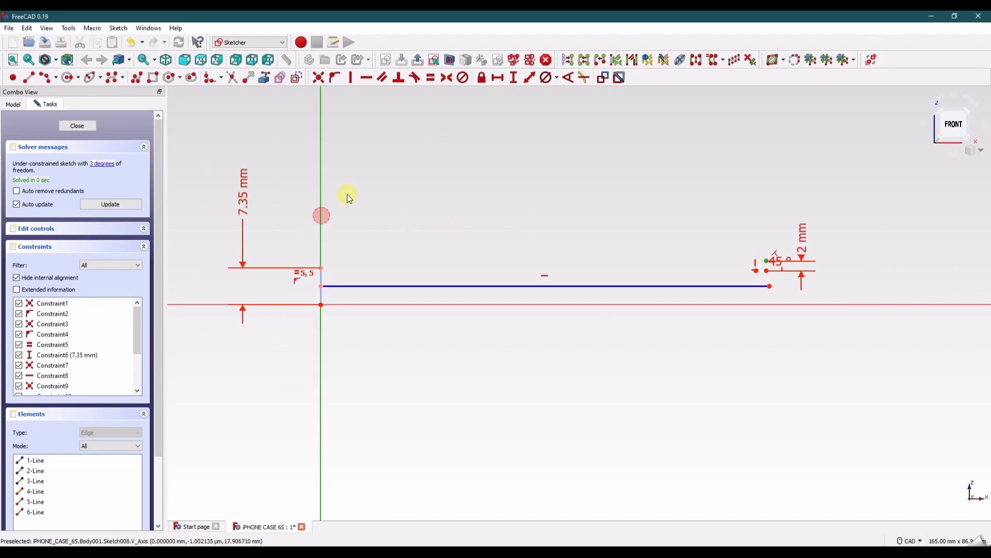
click(498, 77)
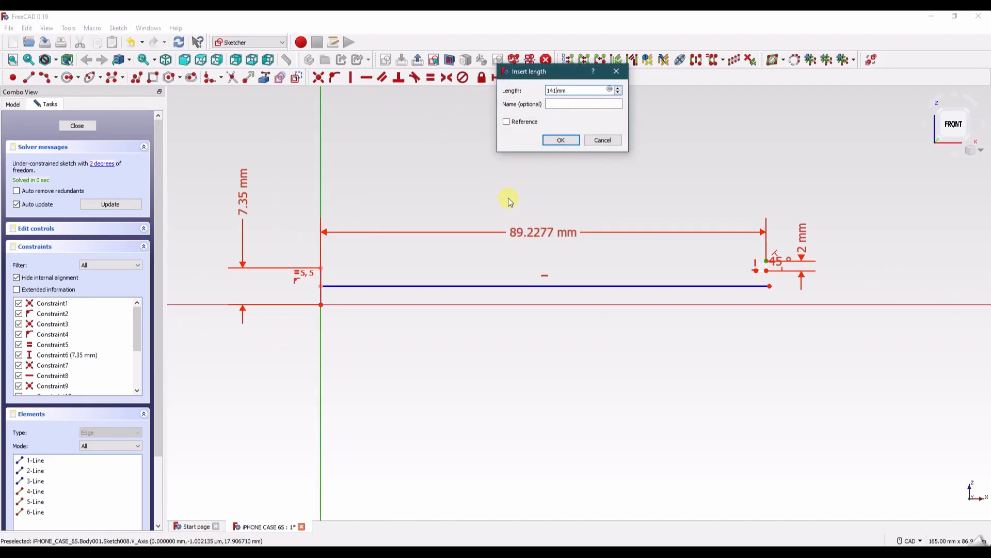
click(563, 140)
drag(711, 240, 759, 195)
- Mirror the triangle's three sides about the horizontal construction line
scroll(693, 264, up, 1)
scroll(676, 263, up, 5)
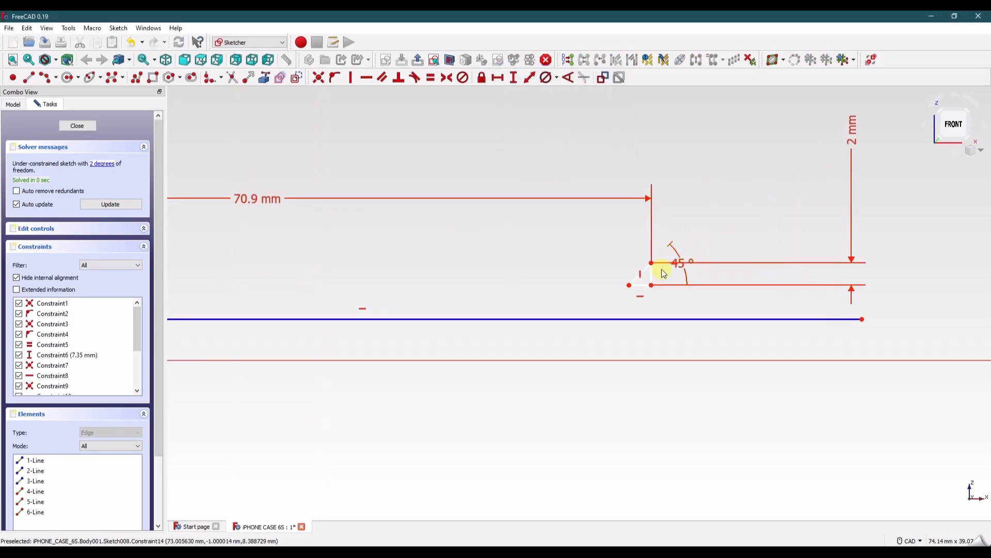
click(646, 276)
click(637, 292)
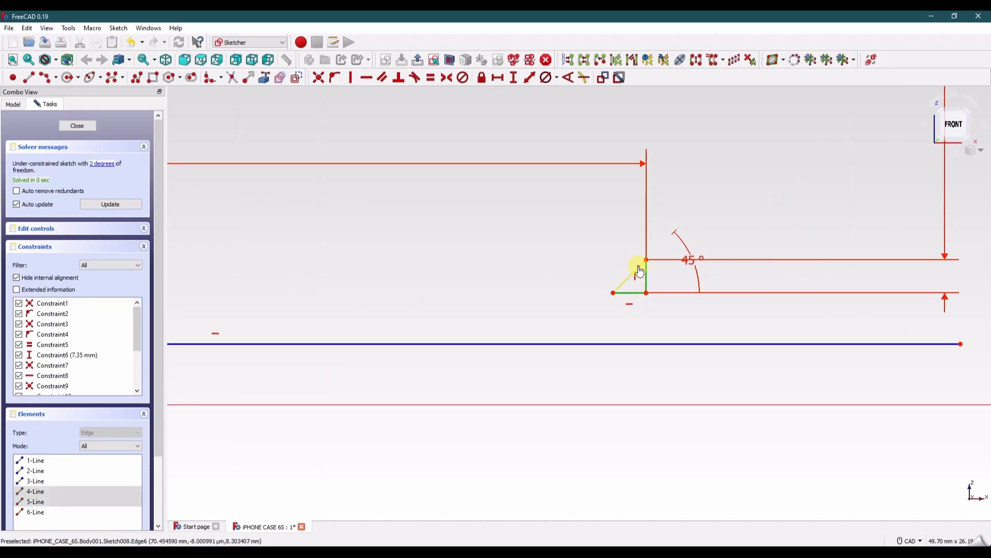
click(639, 268)
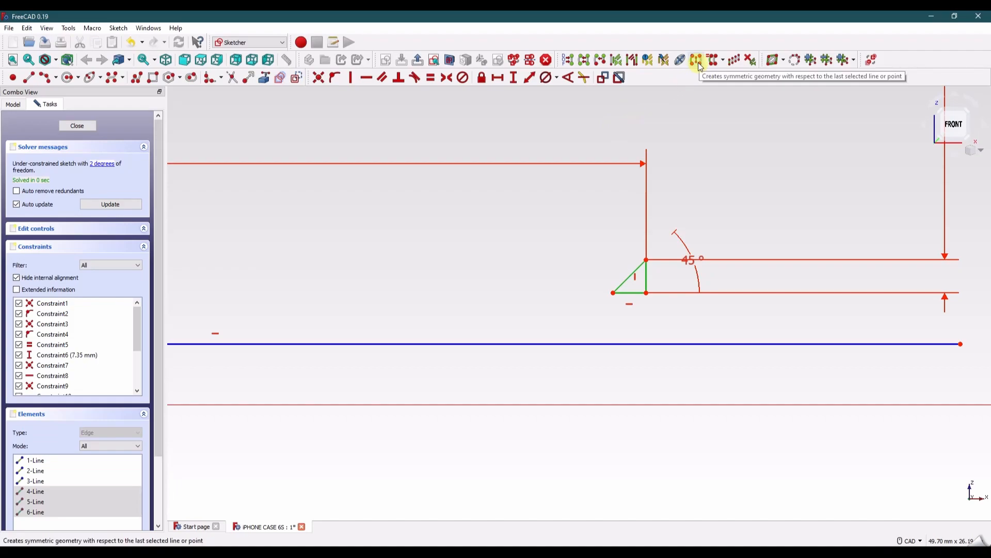
click(677, 344)
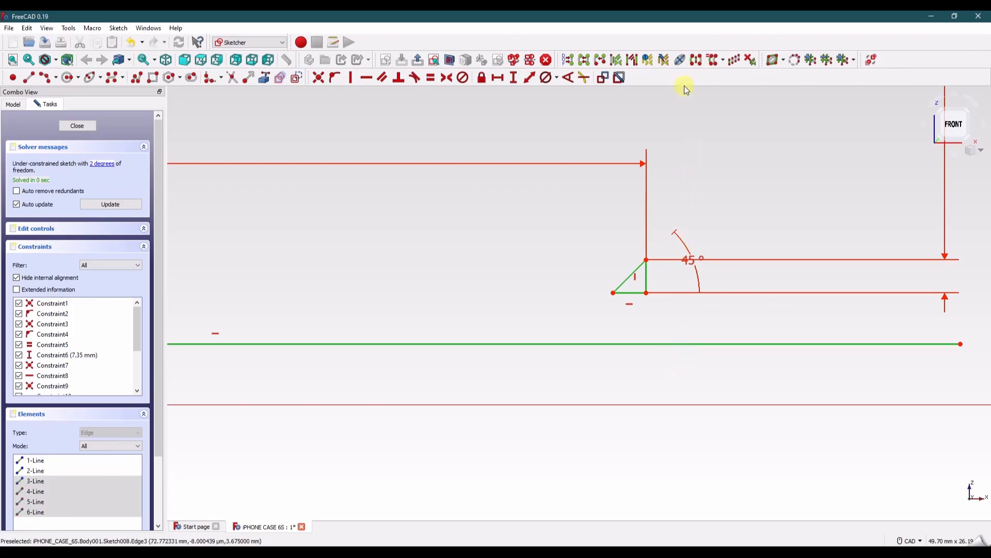
click(696, 62)
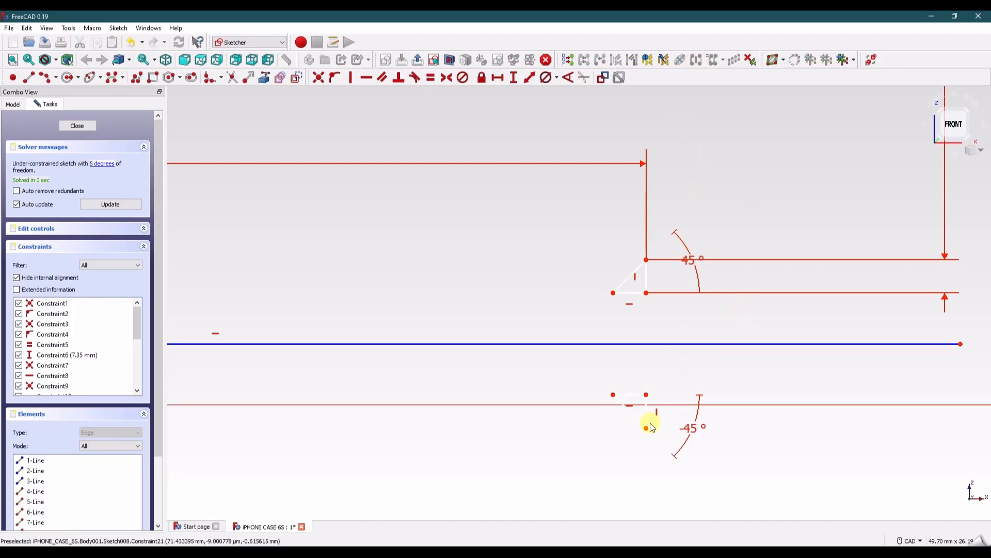
- Make the two triangles' right-angle corners symmetric about the horizontal construction line and constrain their bases to equal length
click(646, 395)
click(646, 292)
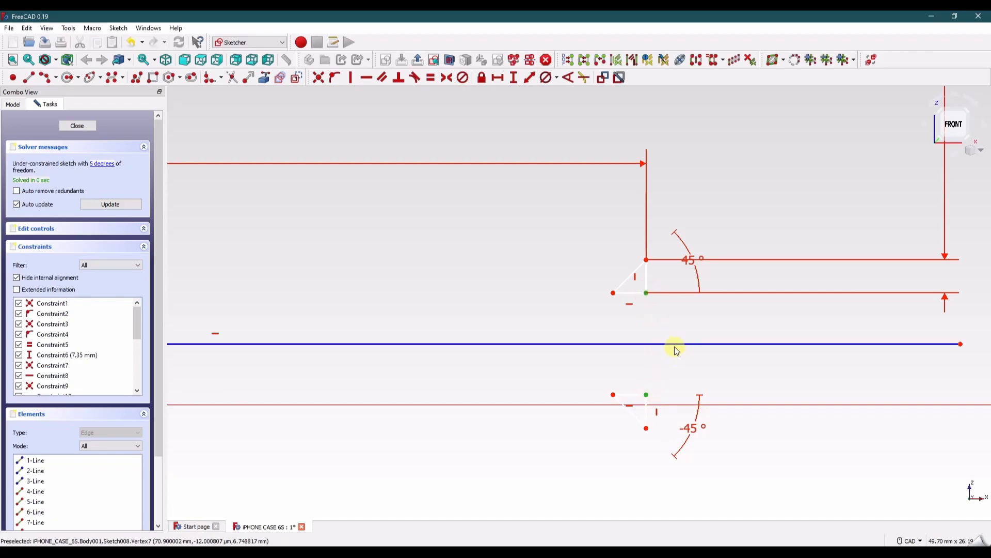
click(675, 345)
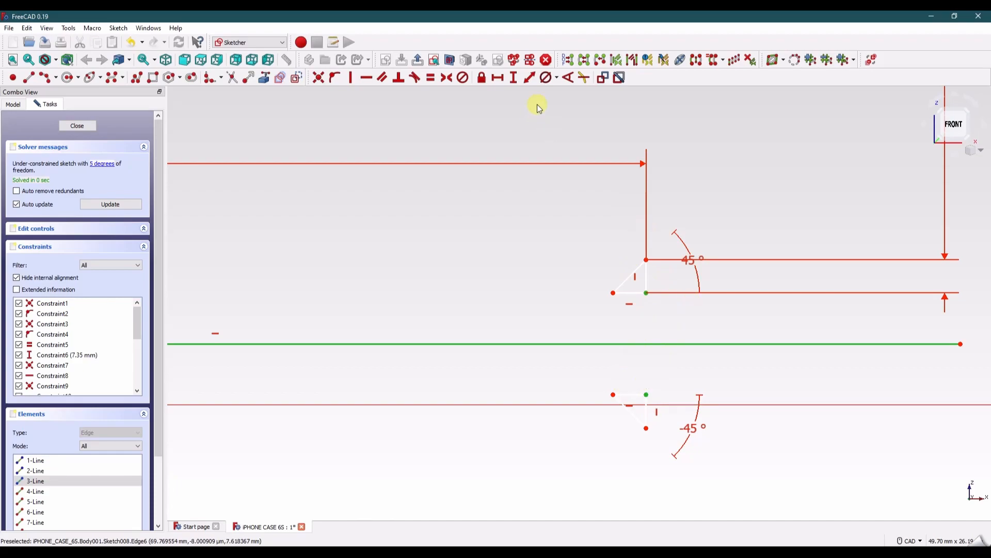
click(447, 77)
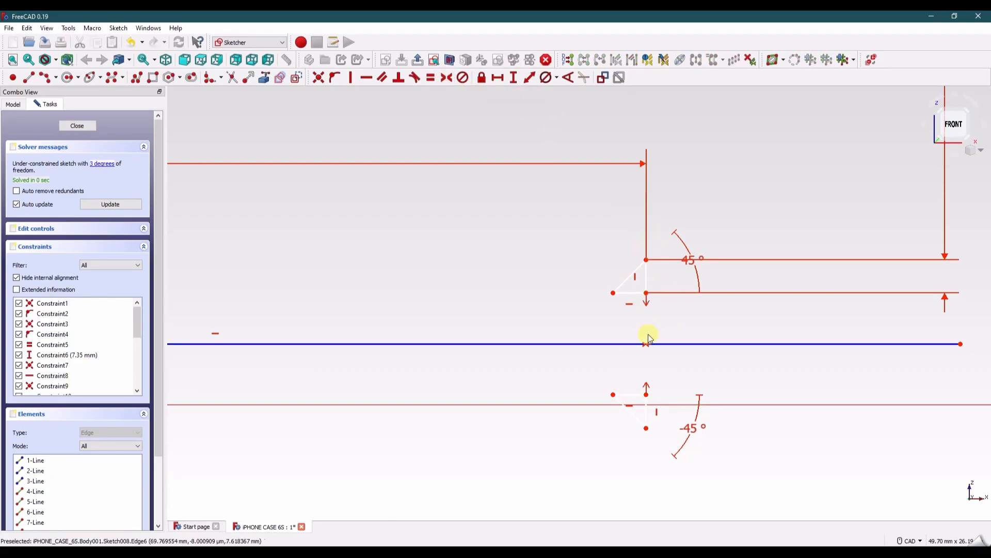
click(639, 396)
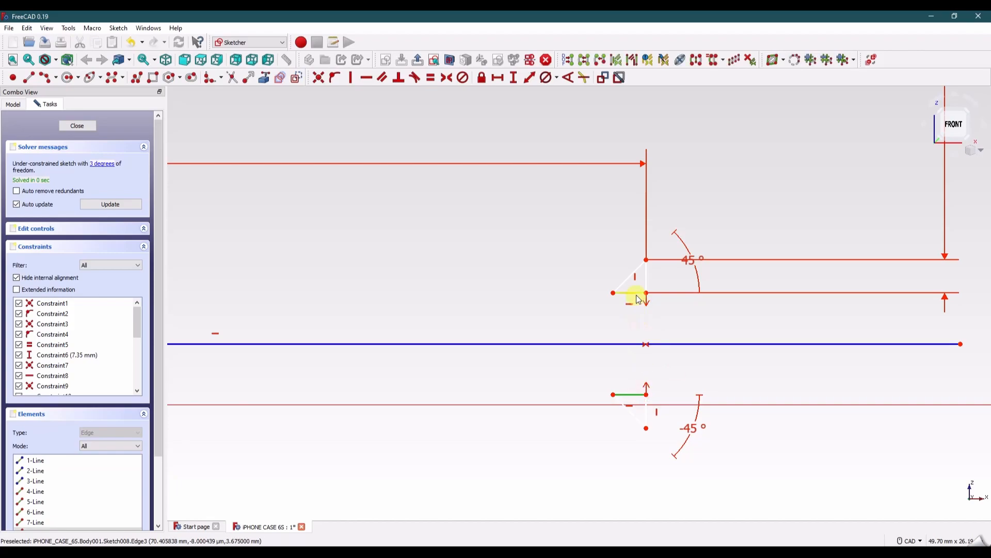
click(639, 298)
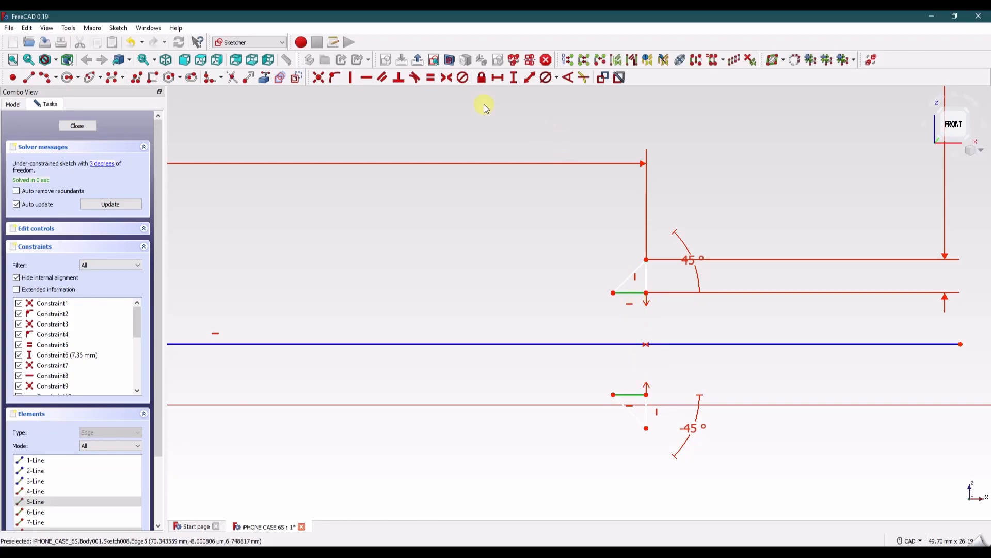
click(431, 78)
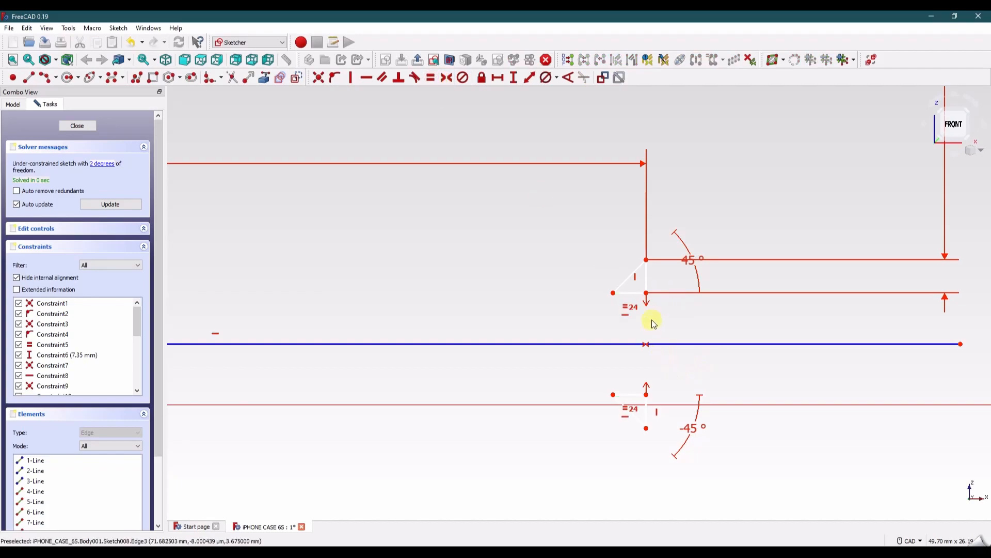
- Set the vertical distance between the two triangles' right-angle corners to 5.5 mm and move the dimension clear of the triangles
click(646, 293)
click(647, 394)
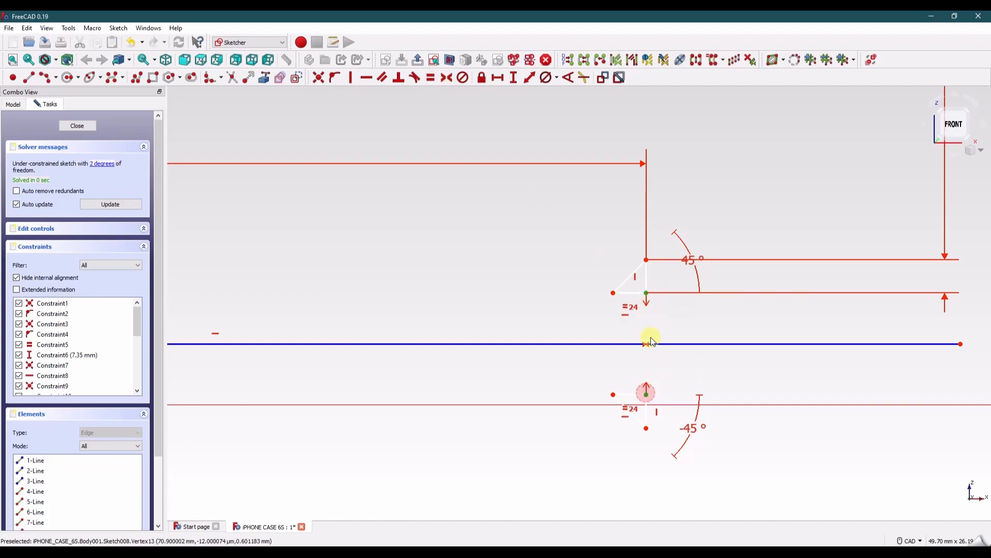
click(514, 80)
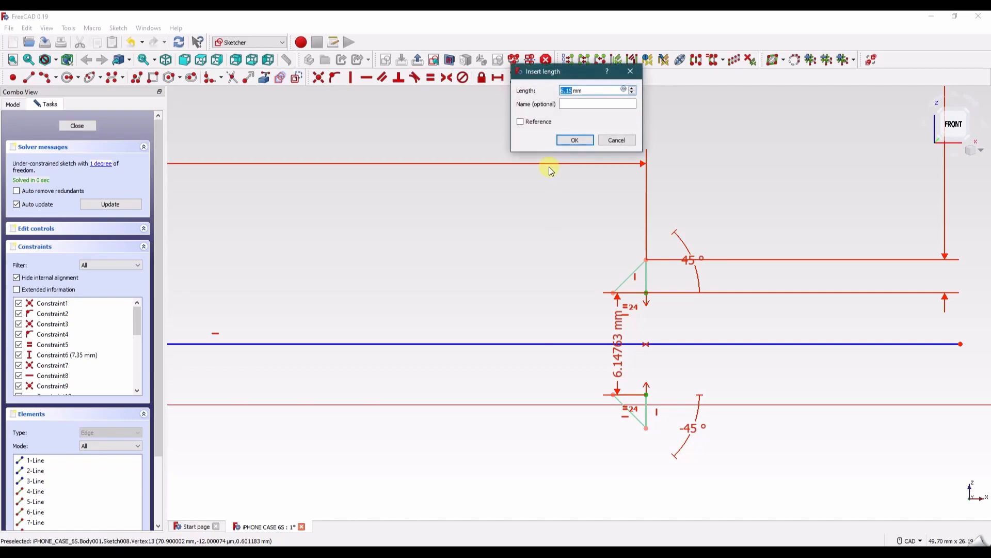
text(5)
key(Return)
drag(621, 334, 778, 244)
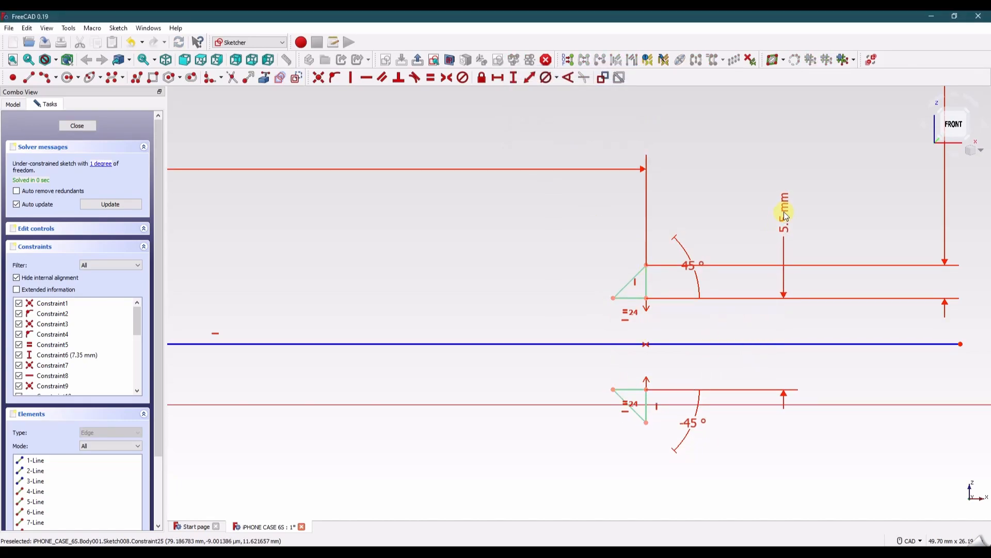
- Close the triangle sketch and make the hidden Pocket003 case body visible again
click(79, 126)
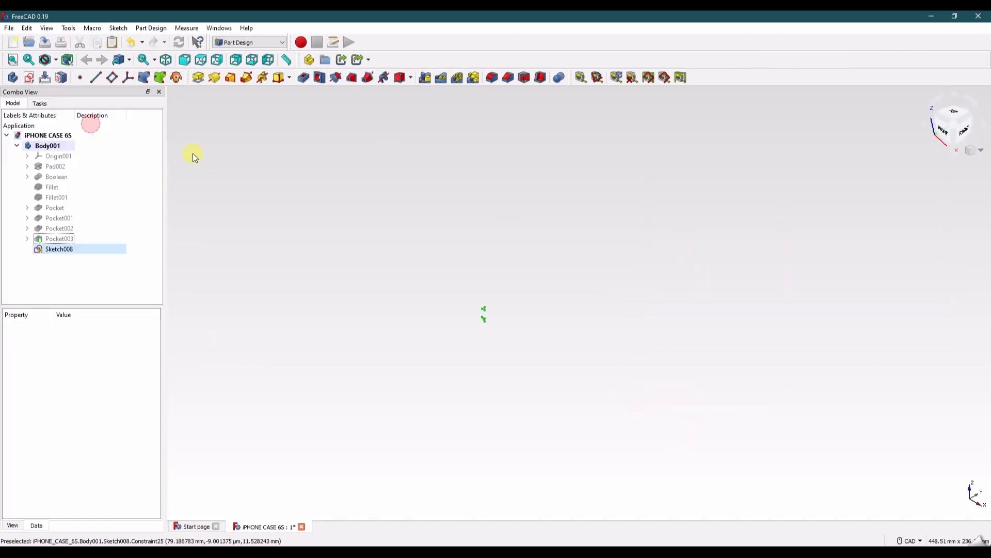
click(70, 239)
key(space)
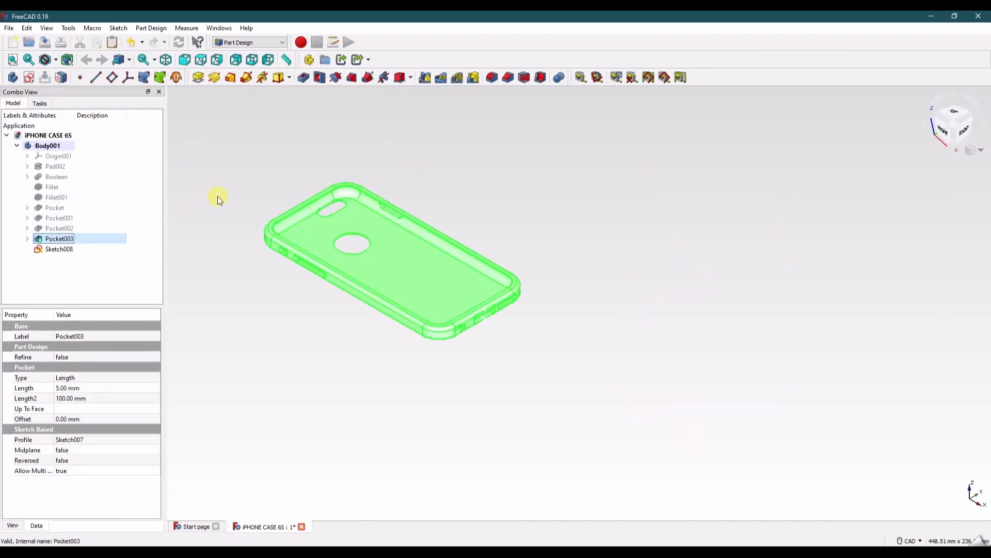
scroll(491, 310, up, 5)
scroll(492, 309, up, 5)
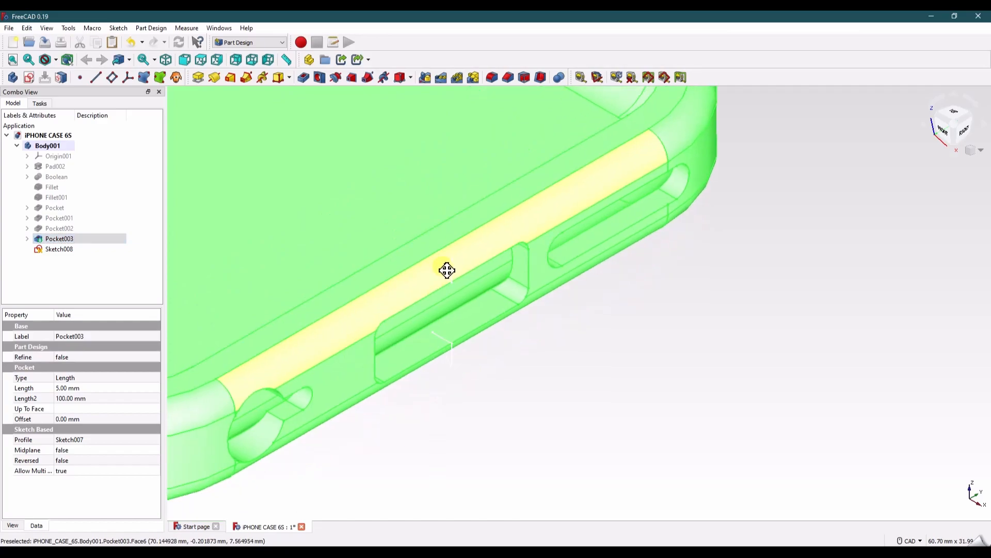
- Pocket the triangle sketch 8 mm symmetric to its plane, then reopen the pocket's parameters and confirm them
click(59, 249)
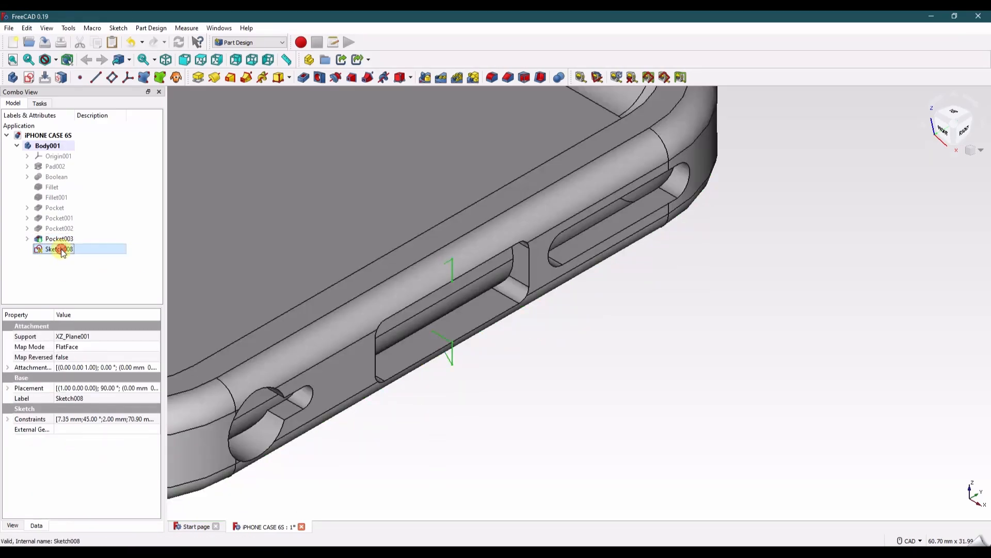
click(304, 78)
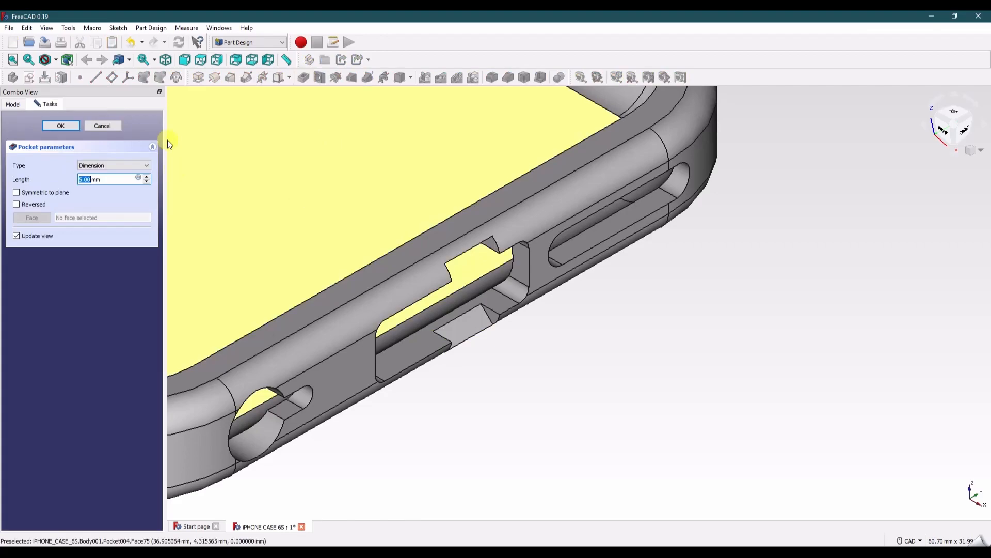
click(32, 196)
click(122, 183)
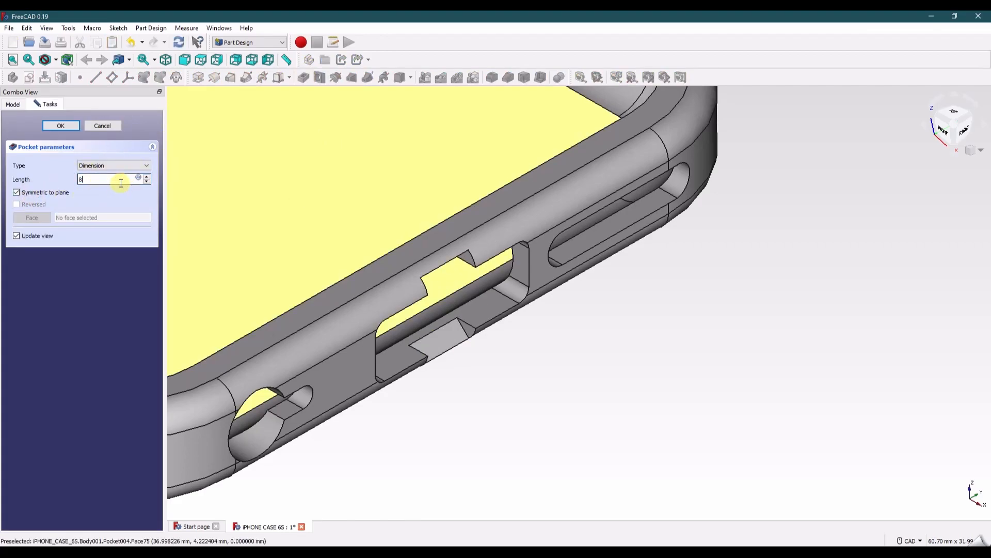
key(Return)
click(65, 248)
right_click(61, 250)
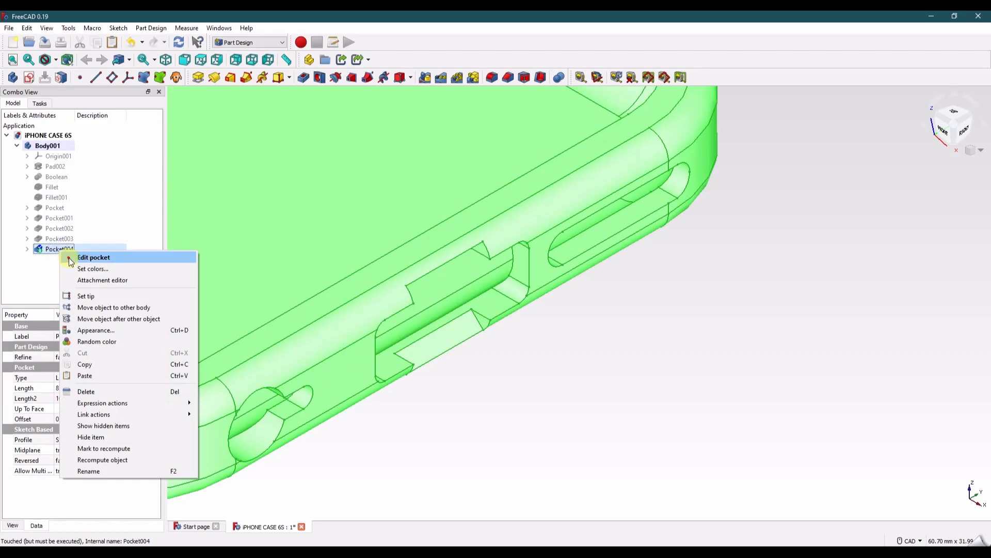
click(93, 257)
click(62, 126)
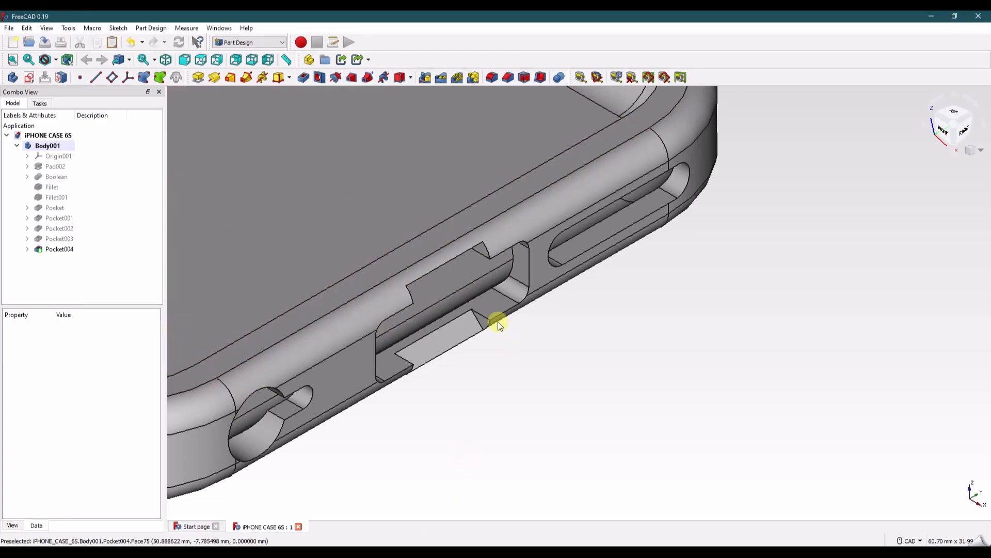
- Chamfer one short side edge of the notch below the charging port opening by 1.3 mm
middle_drag(465, 338, 449, 316)
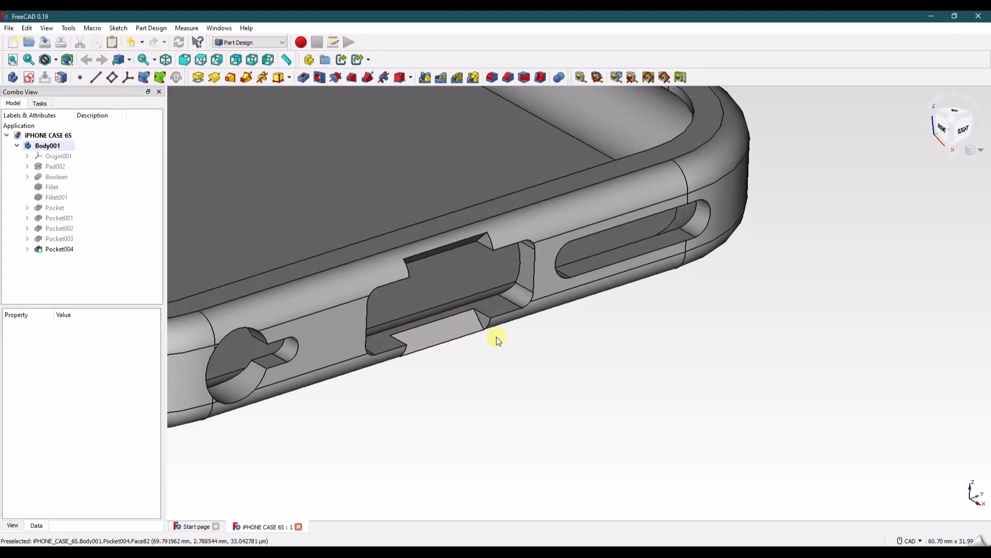
click(481, 325)
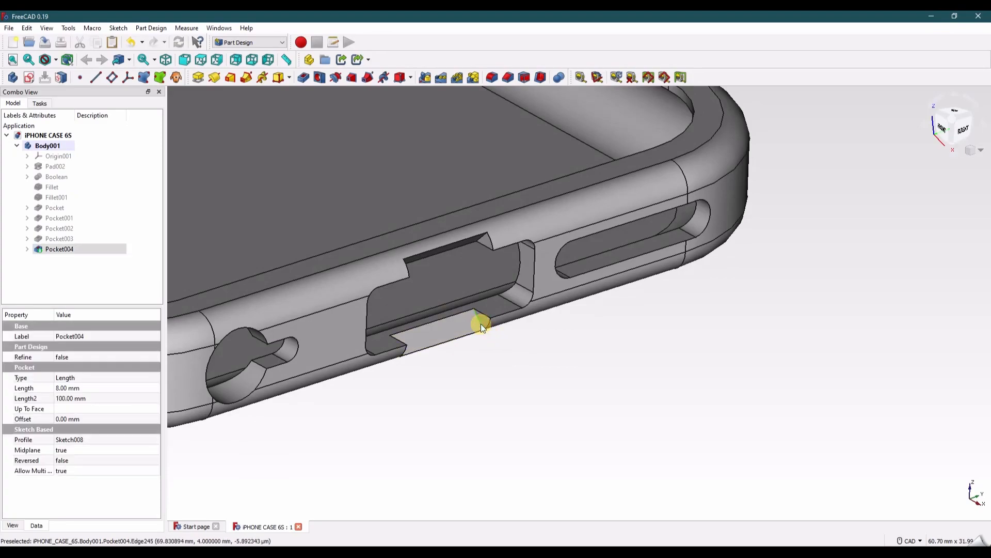
click(508, 77)
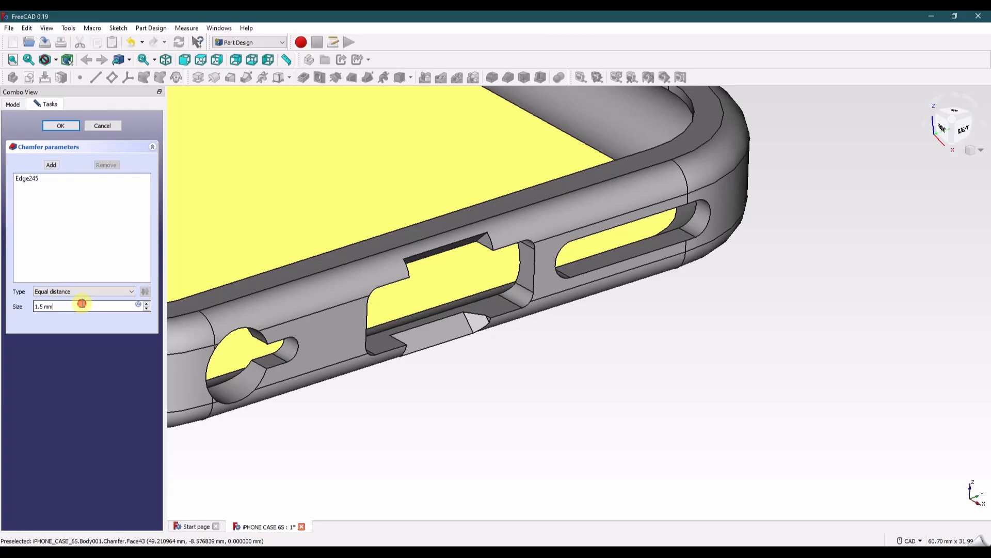
click(51, 165)
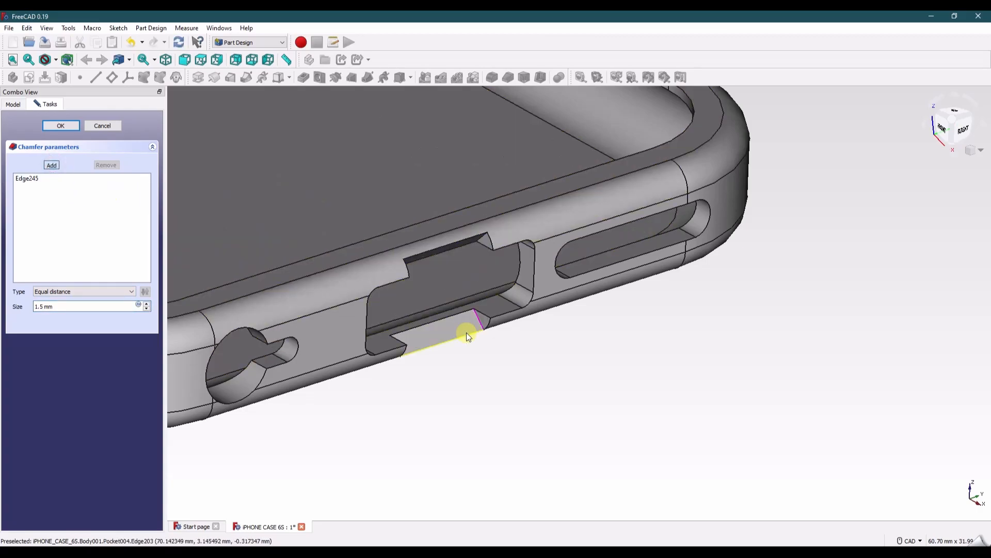
triple_click(85, 307)
text(1)
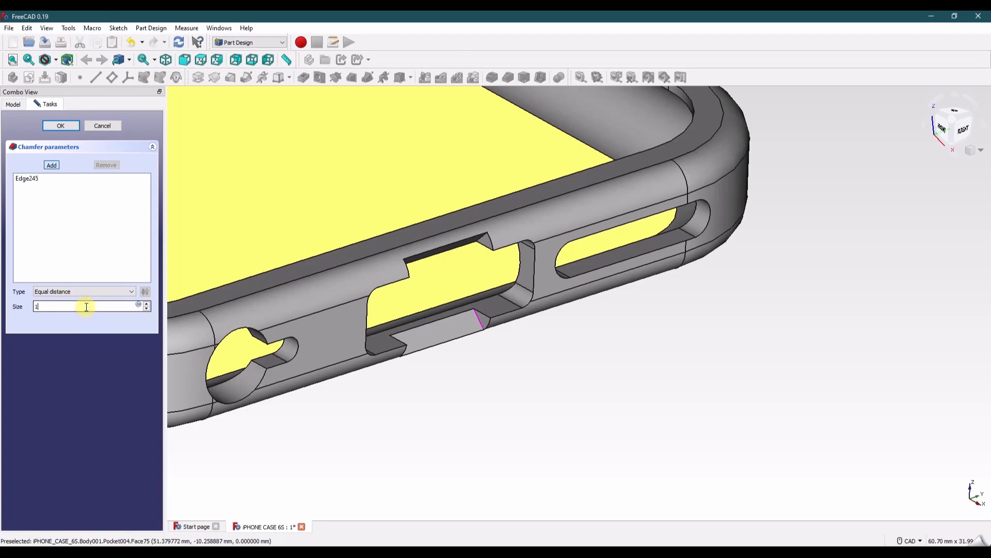
text(.3)
key(Return)
- Edit the chamfer to include the other three short side edges of the notches above and below the charging port
right_click(58, 267)
click(77, 262)
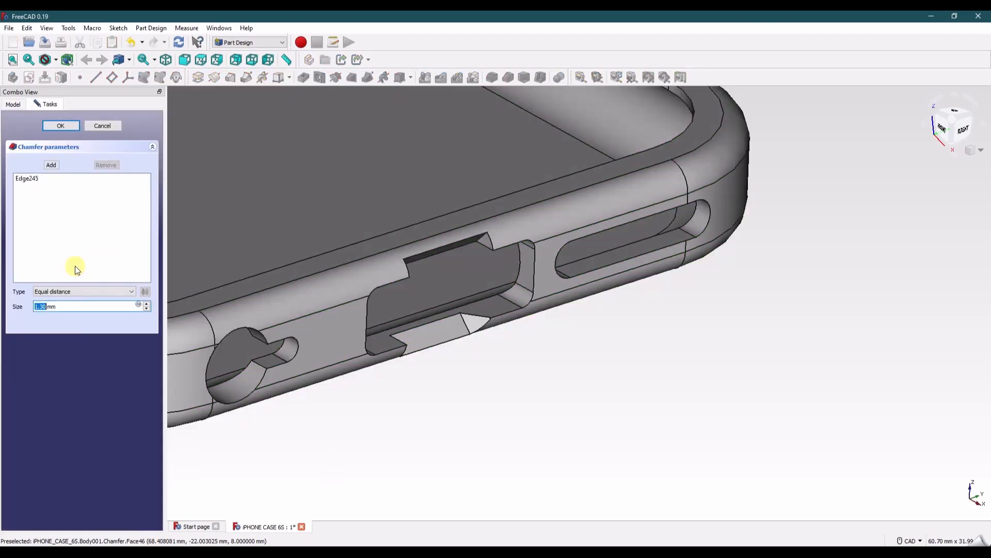
click(51, 164)
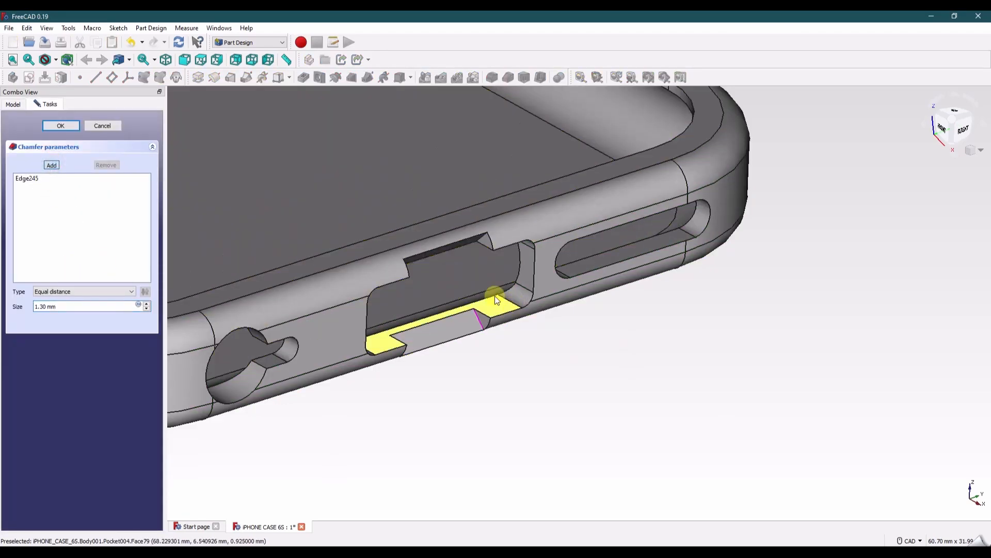
click(479, 238)
middle_drag(463, 337, 349, 343)
click(385, 337)
middle_drag(408, 333, 392, 242)
click(393, 241)
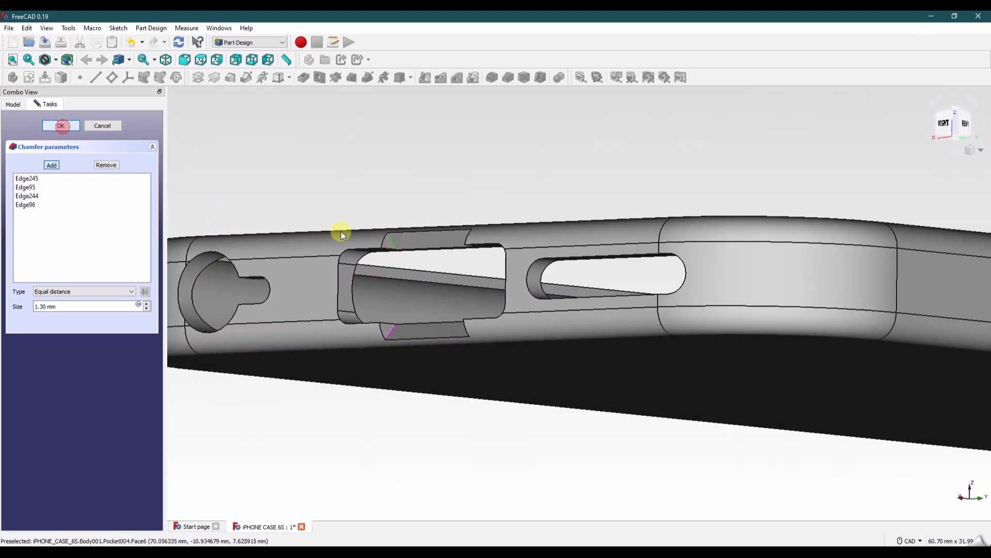
- Start a 1 mm chamfer on the outer edge of the long slot in the case's side wall
click(971, 149)
click(899, 178)
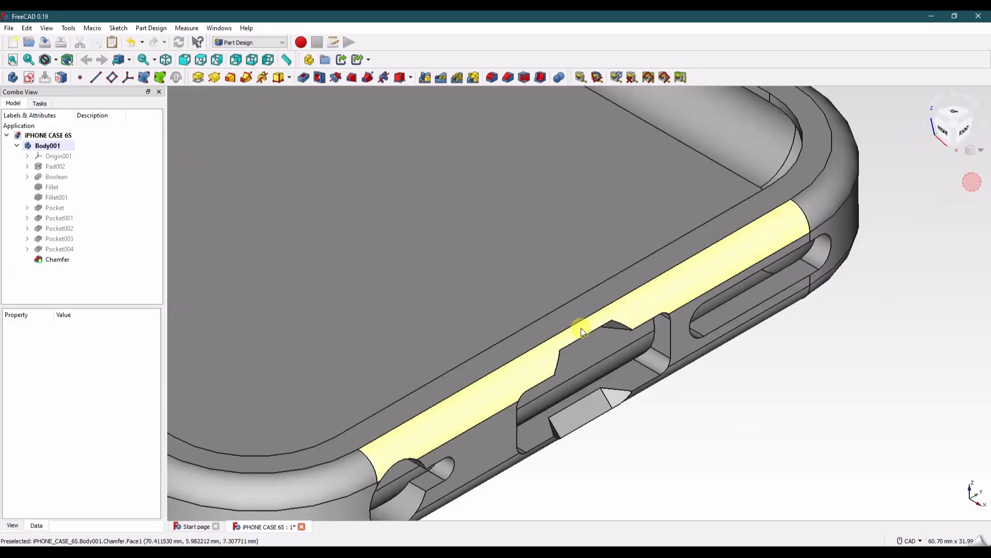
scroll(657, 457, down, 3)
middle_drag(657, 457, 739, 418)
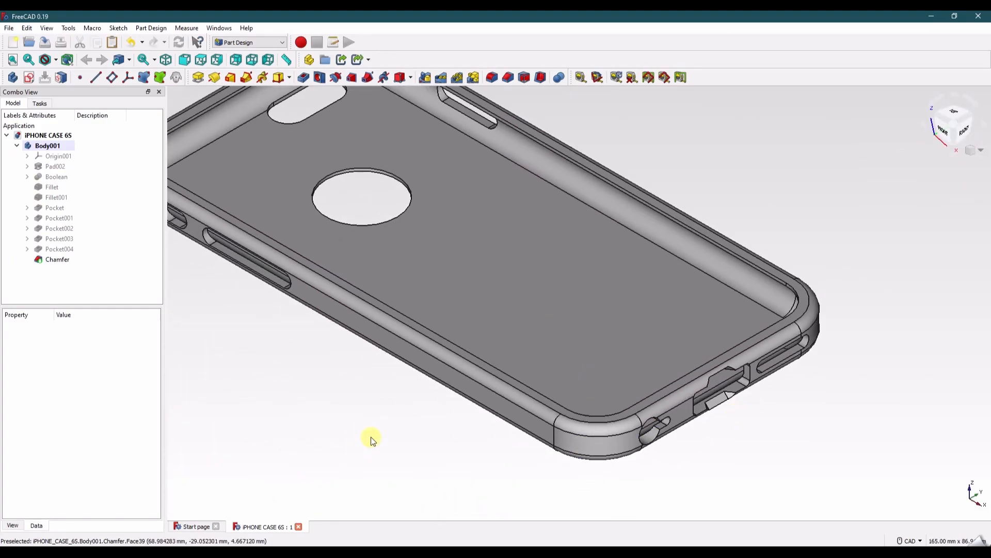
middle_drag(360, 422, 404, 438)
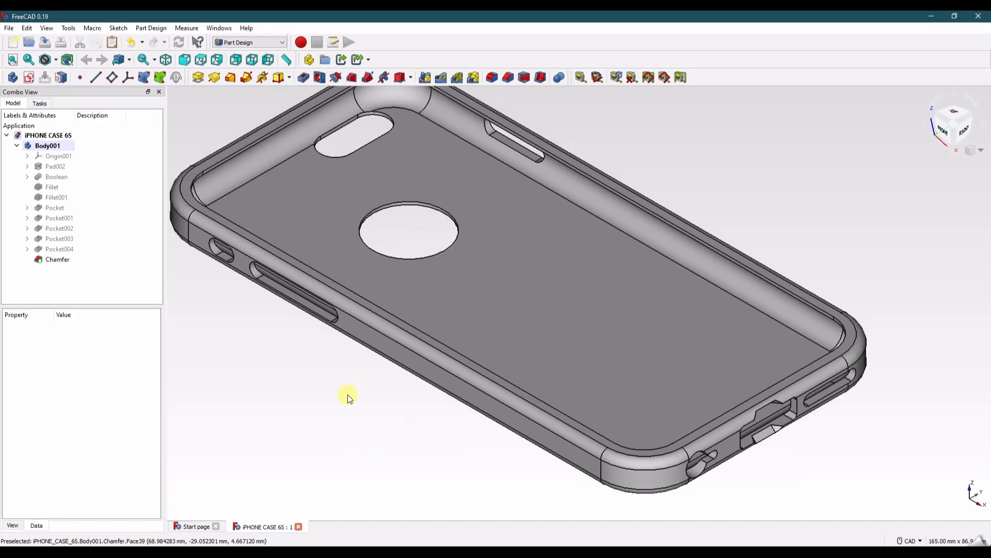
click(338, 316)
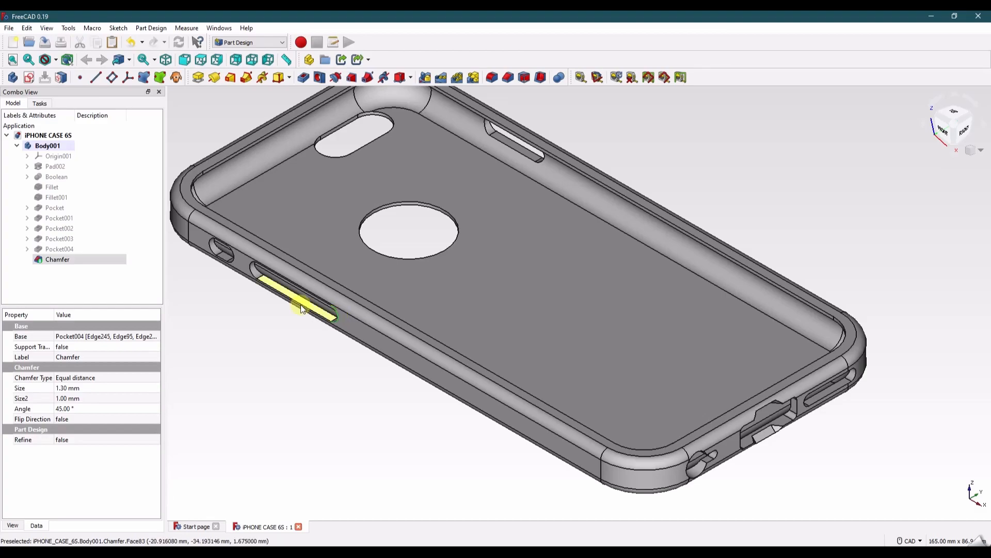
click(509, 78)
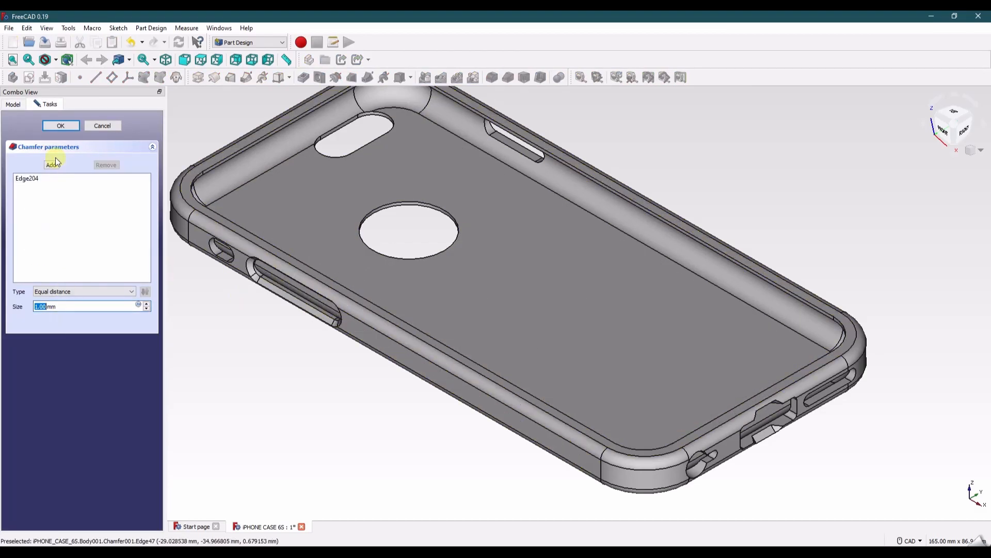
- Add the outer edges of the small neighbouring opening and the slot in the opposite side wall to the chamfer
click(52, 164)
click(229, 255)
click(56, 166)
middle_drag(439, 243, 237, 339)
click(51, 165)
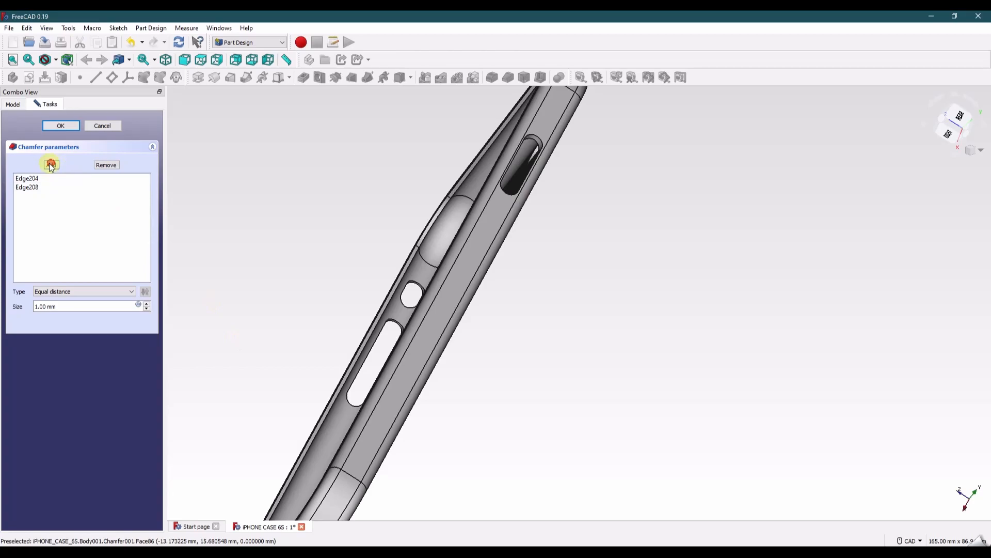
click(505, 192)
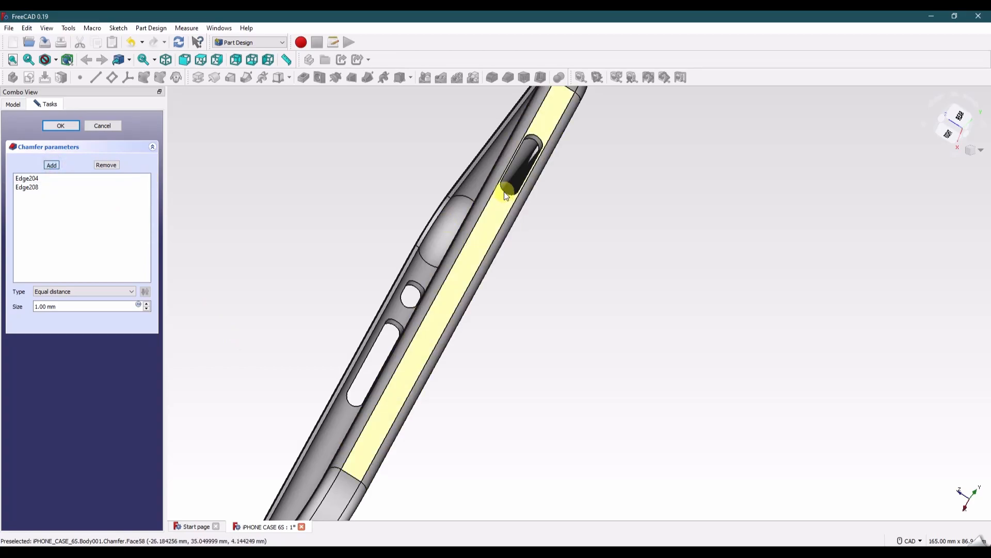
click(60, 125)
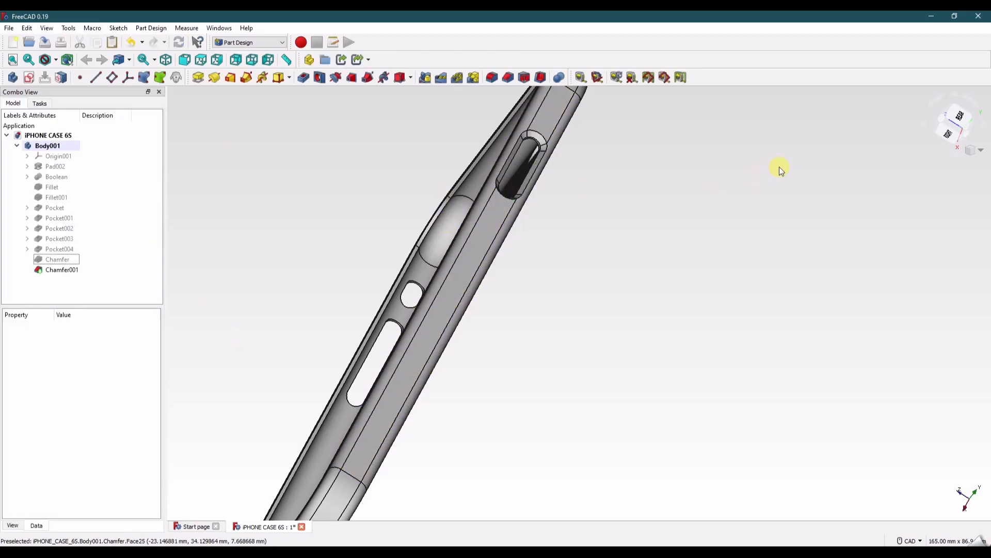
- Return to the isometric home view and save the case document
click(980, 150)
click(947, 182)
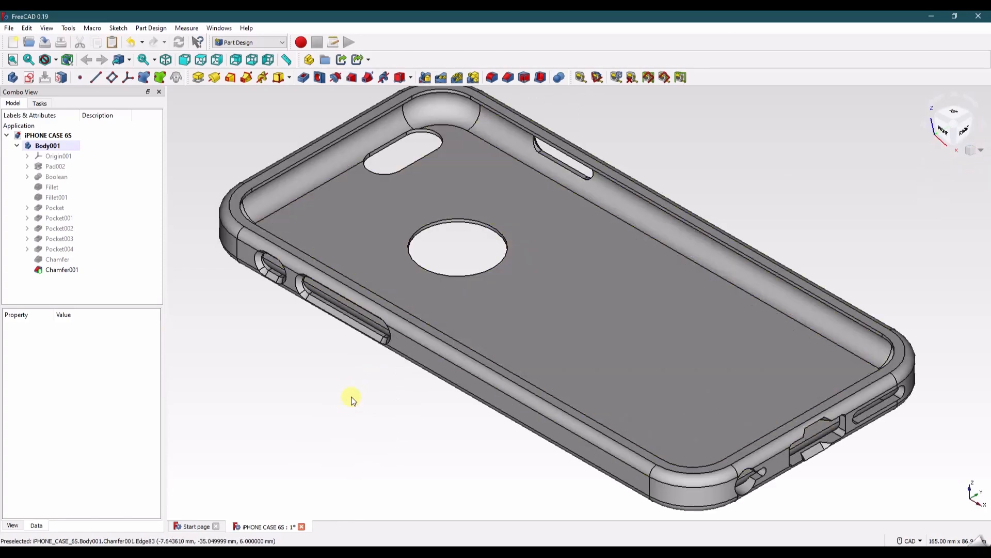
key(ctrl+s)
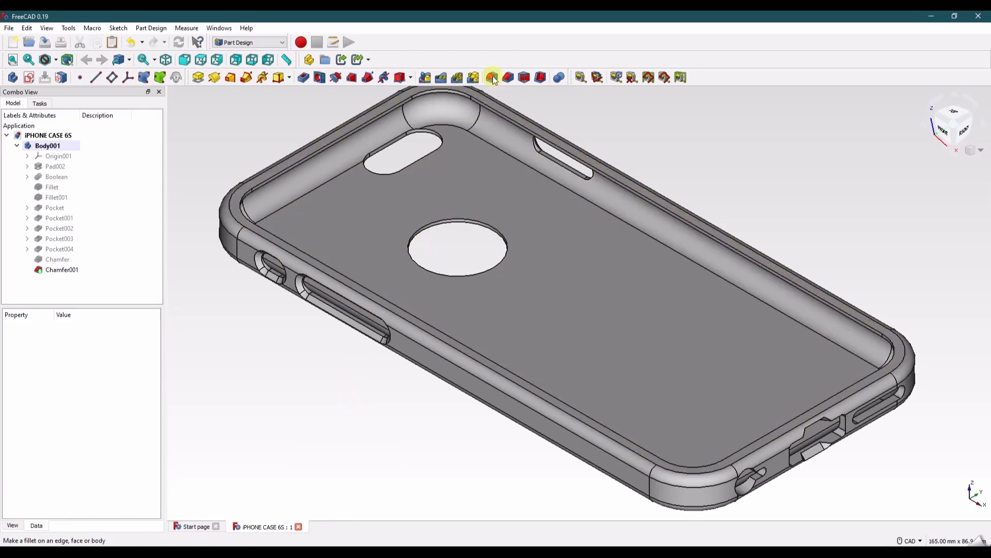
- Start a 0.5 mm fillet on an outer end edge of the small rounded opening beside the charging port
click(770, 472)
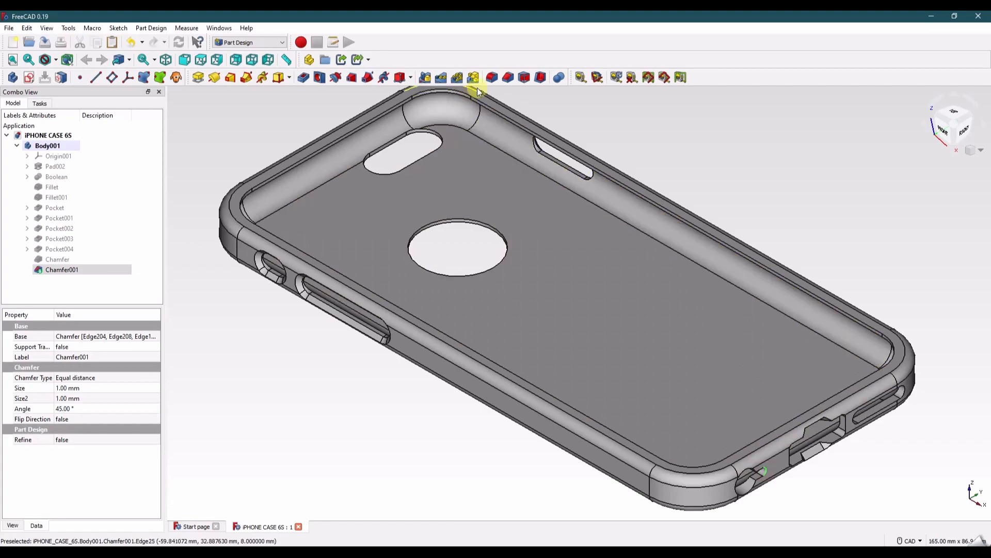
click(493, 77)
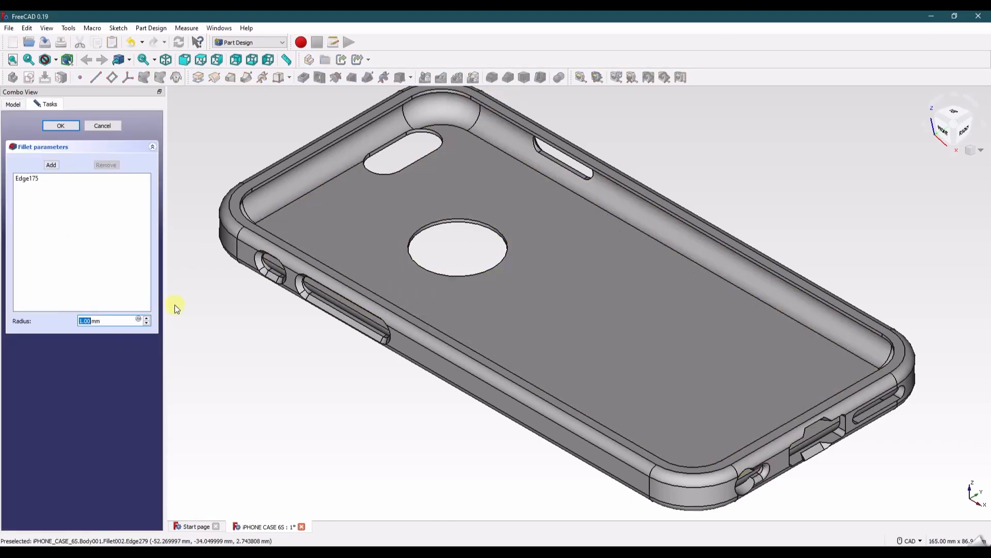
triple_click(114, 322)
text(0.5)
- Add the small opening's opposite end edge, the charging port's two side edges and the adjacent slot's near end edge to the fillet
click(51, 165)
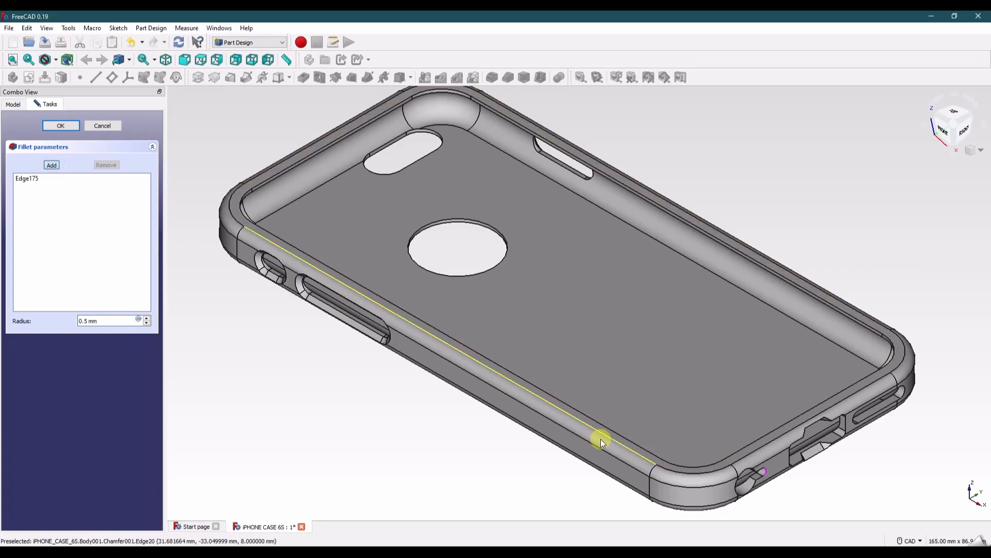
click(737, 487)
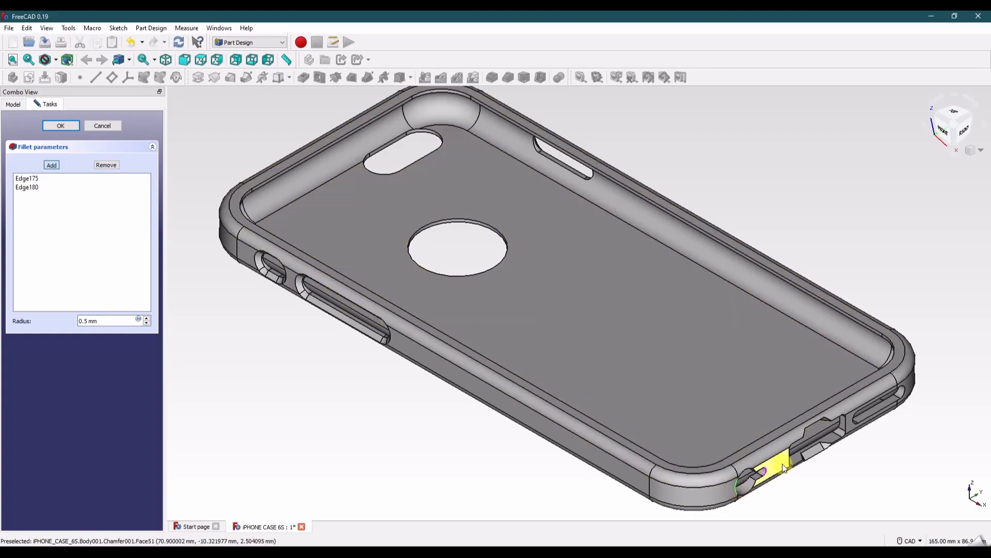
click(790, 457)
click(851, 423)
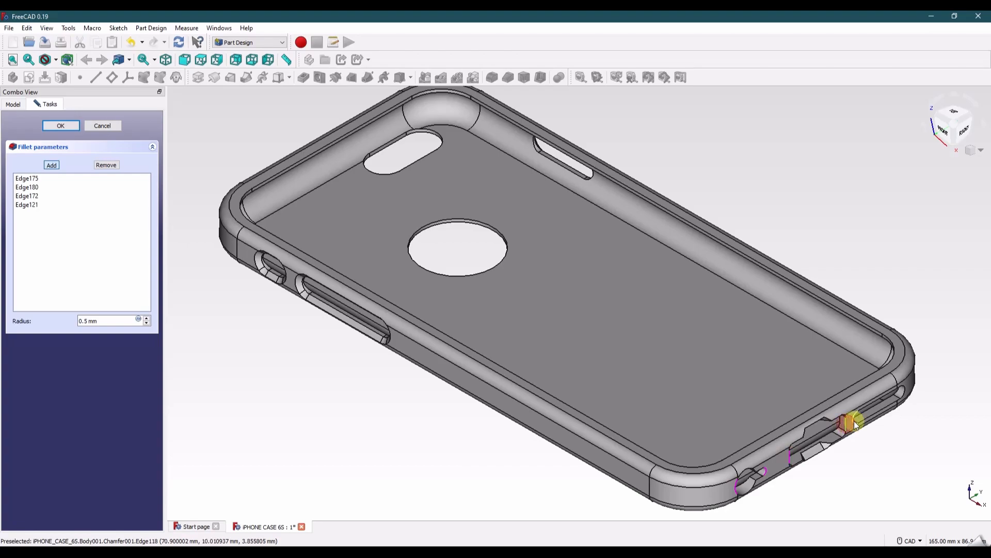
click(855, 422)
- Add the edges of the circular logo hole and the camera slot in the back to the fillet and apply it
click(440, 222)
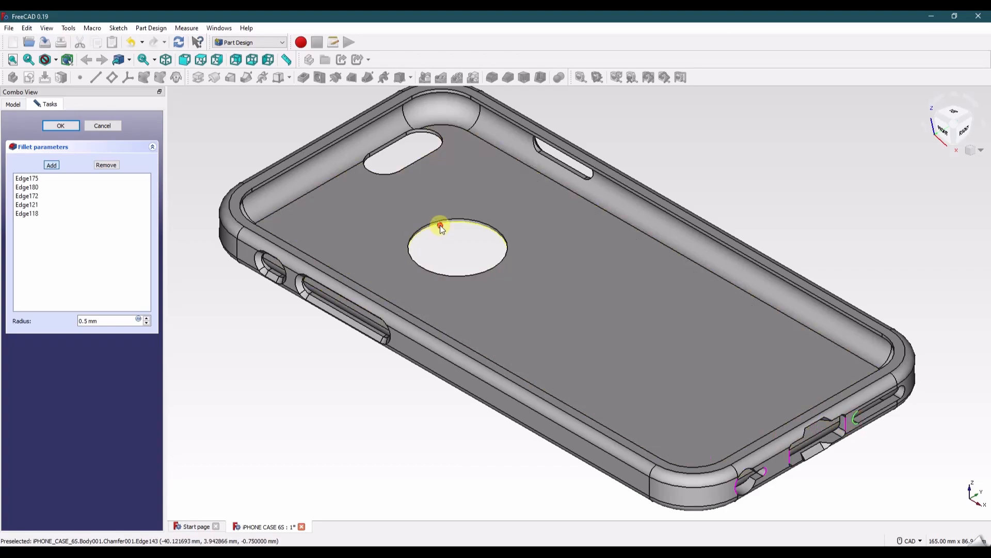
click(425, 137)
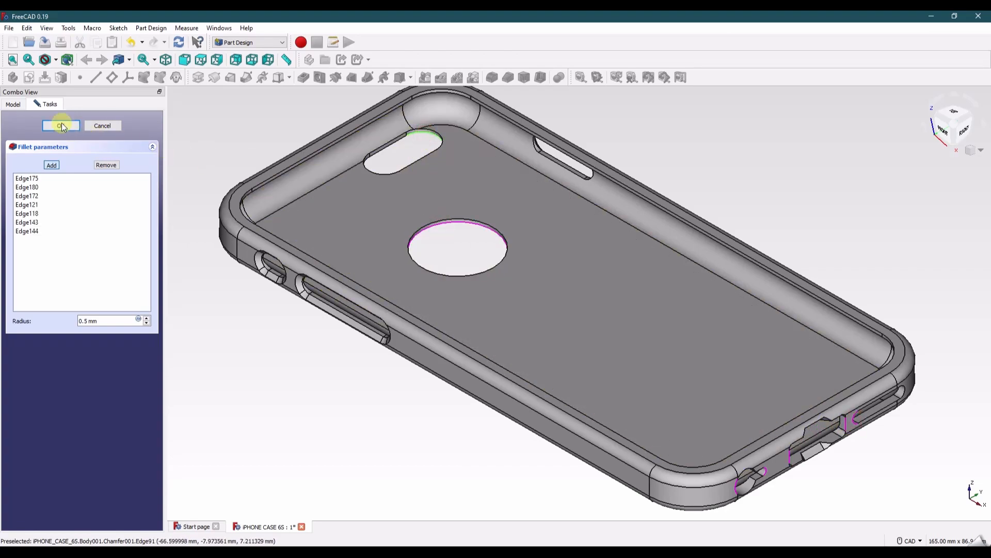
click(60, 126)
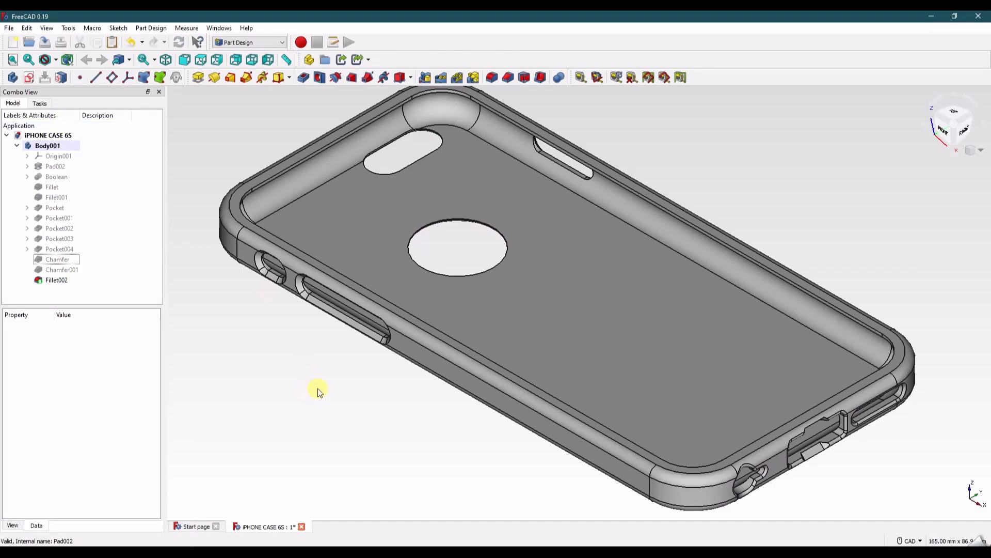
click(971, 152)
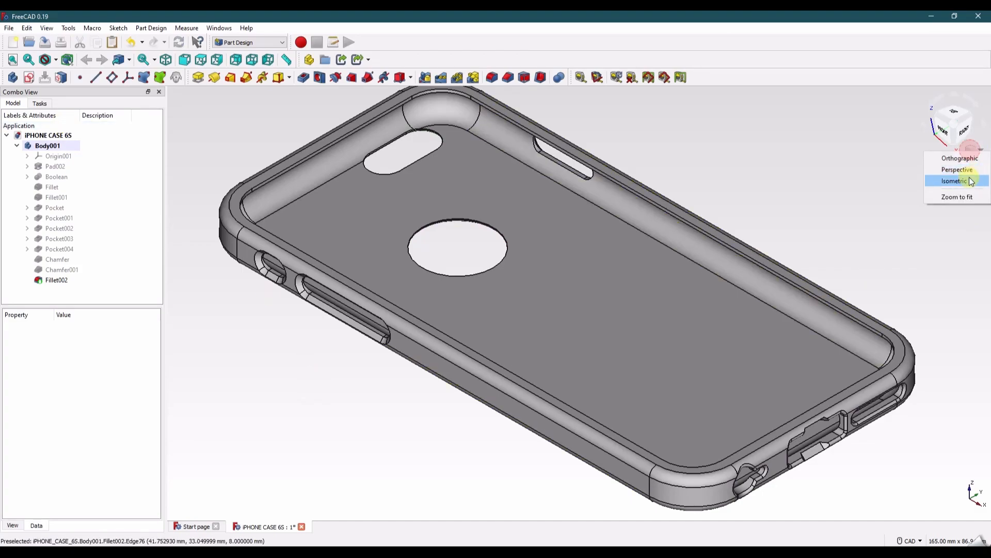
click(14, 60)
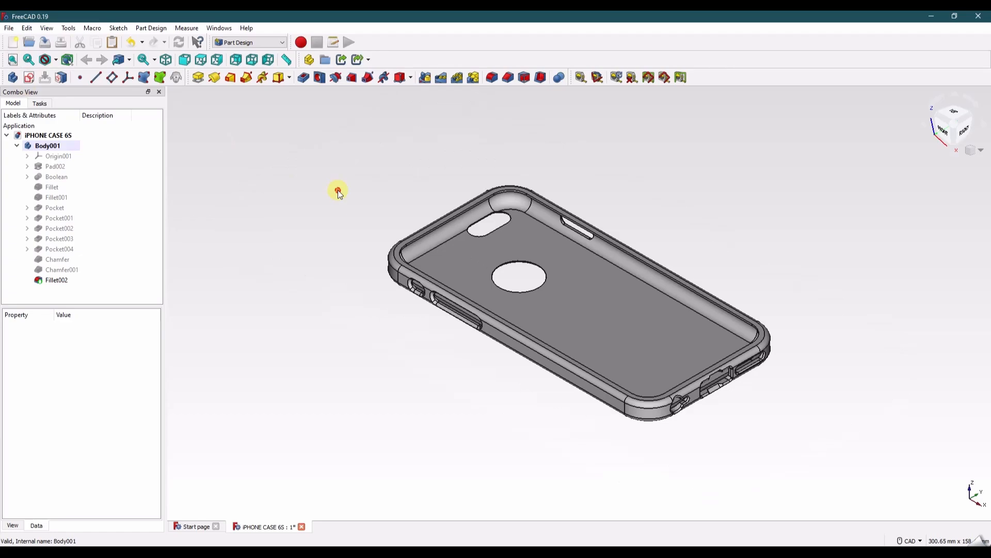